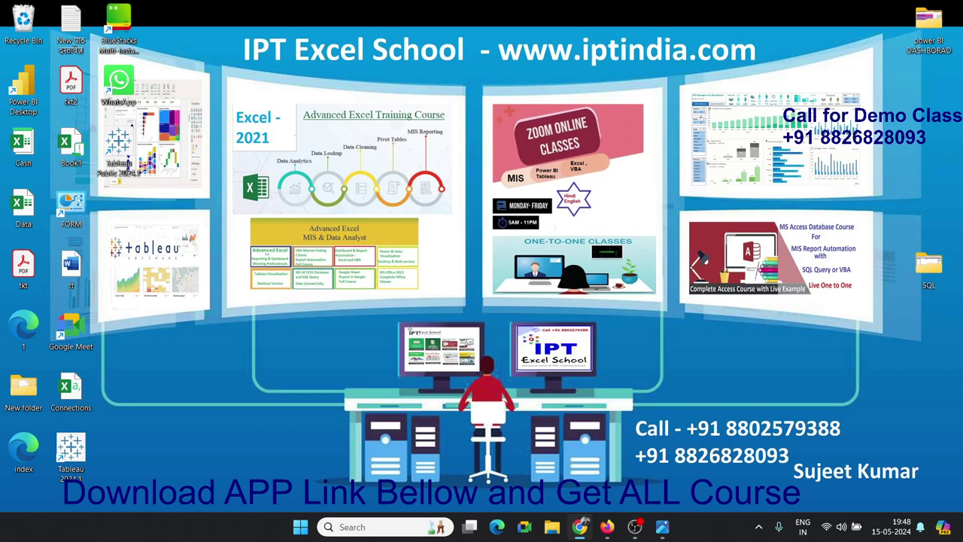
# - Maximize the Google Play EXCEL MIS TRAINING page, select its title, and bring the Classplus window over it
pyautogui.click(579, 527)
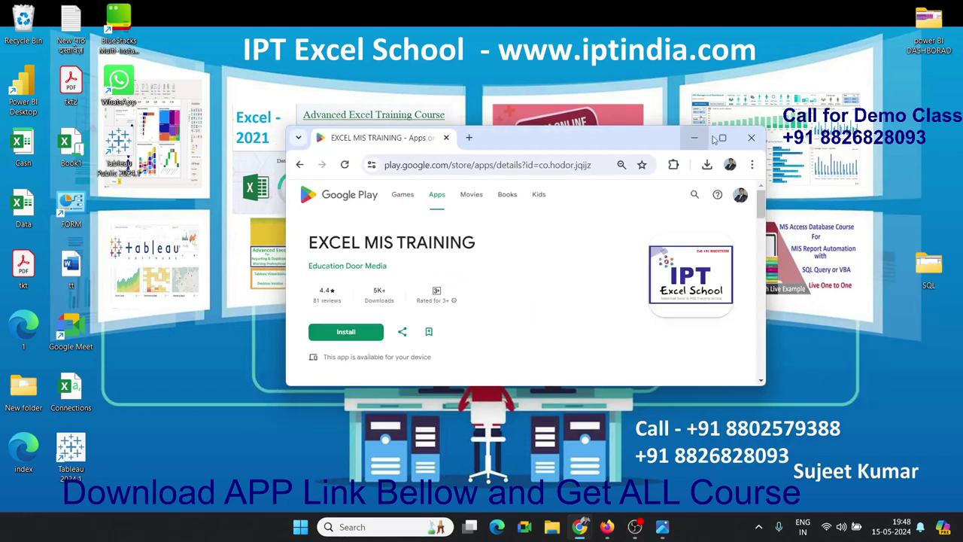
pyautogui.click(721, 138)
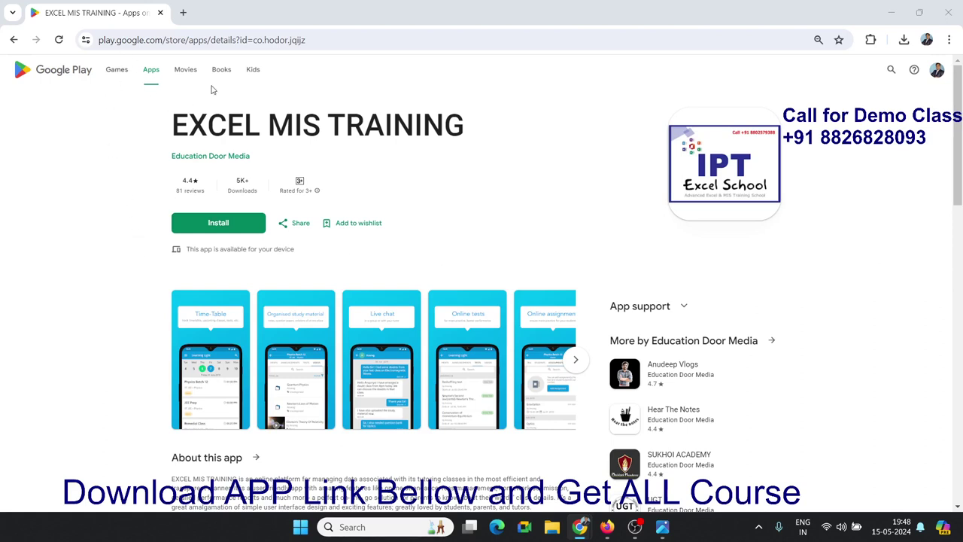
pyautogui.tripleClick(216, 131)
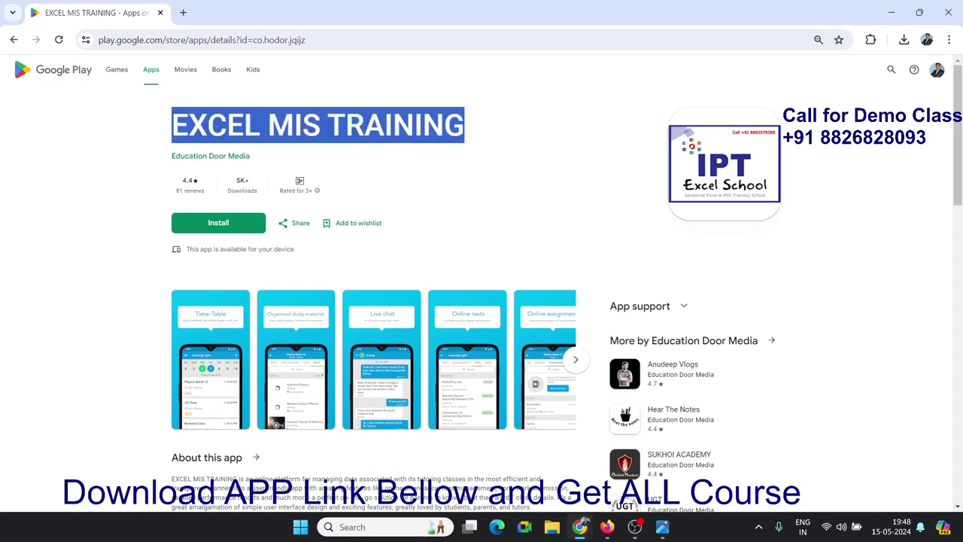
pyautogui.hotkey('alt', 'Tab')
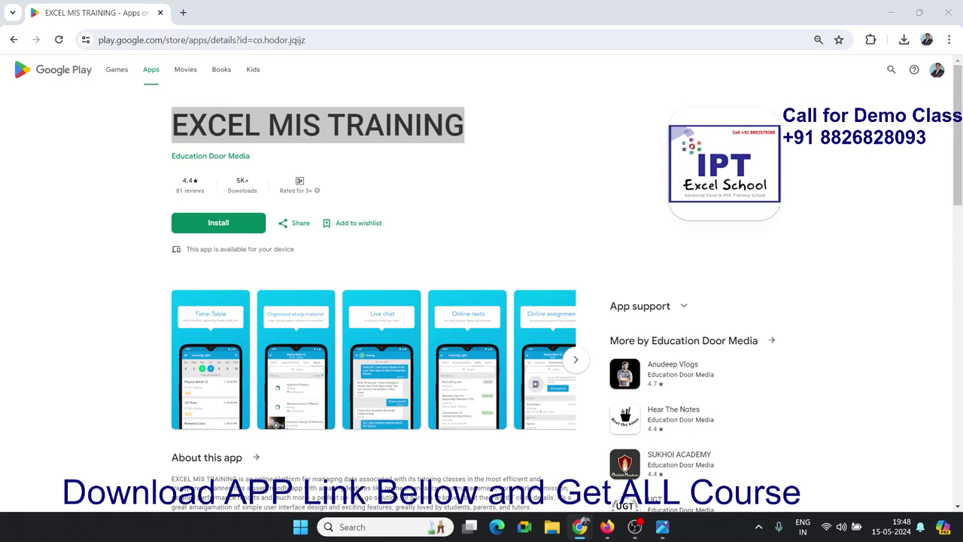
pyautogui.moveTo(962, 214); pyautogui.dragTo(760, 219)
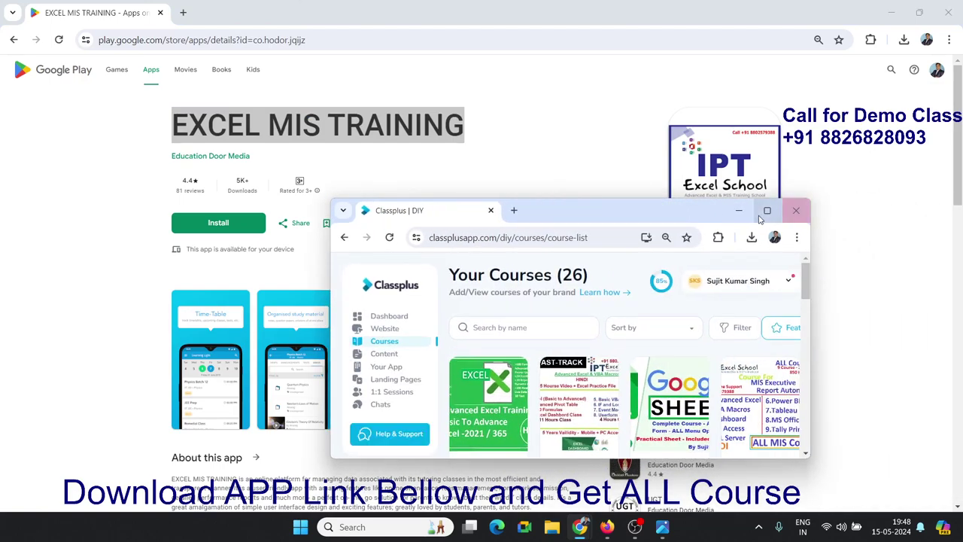
# - Maximize Classplus and open the 'Advanced PivotTables in Excel: Master the Pivot Table!' course overview
pyautogui.click(765, 212)
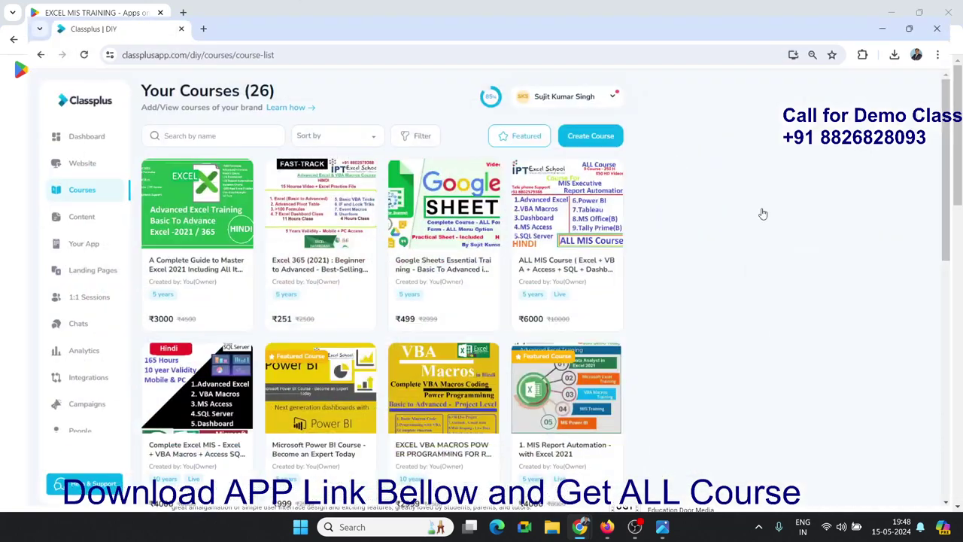
pyautogui.scroll(-2, 569, 297)
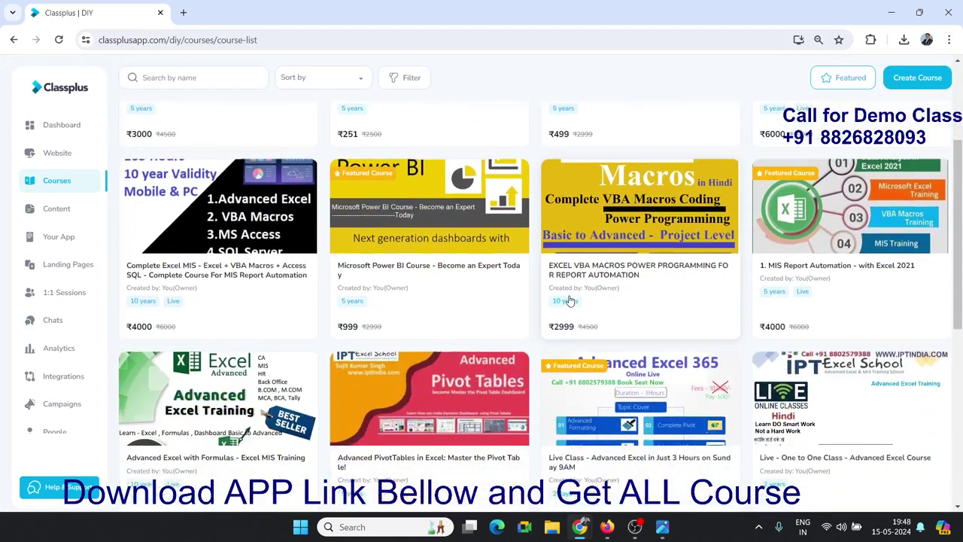
pyautogui.scroll(-2, 451, 285)
pyautogui.click(361, 276)
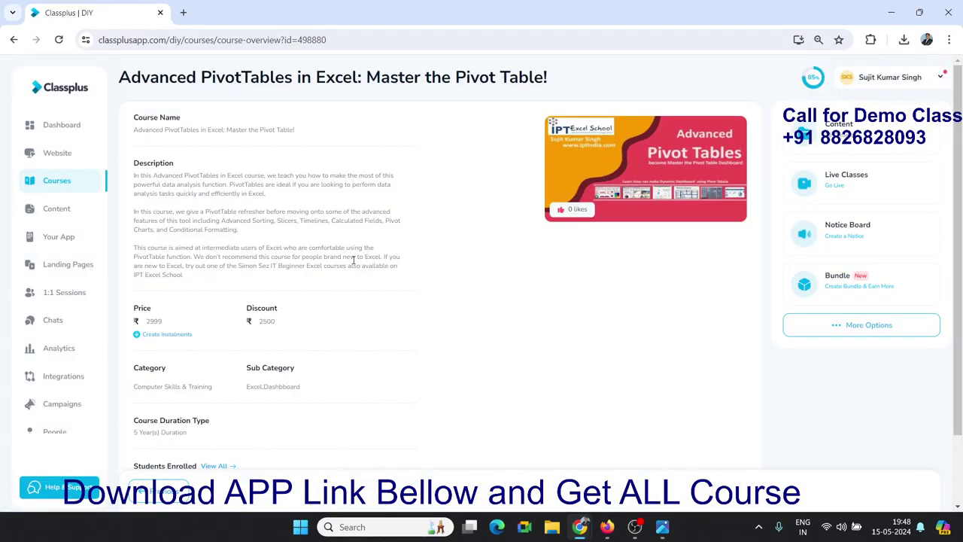
pyautogui.doubleClick(427, 72)
pyautogui.scroll(-2, 455, 287)
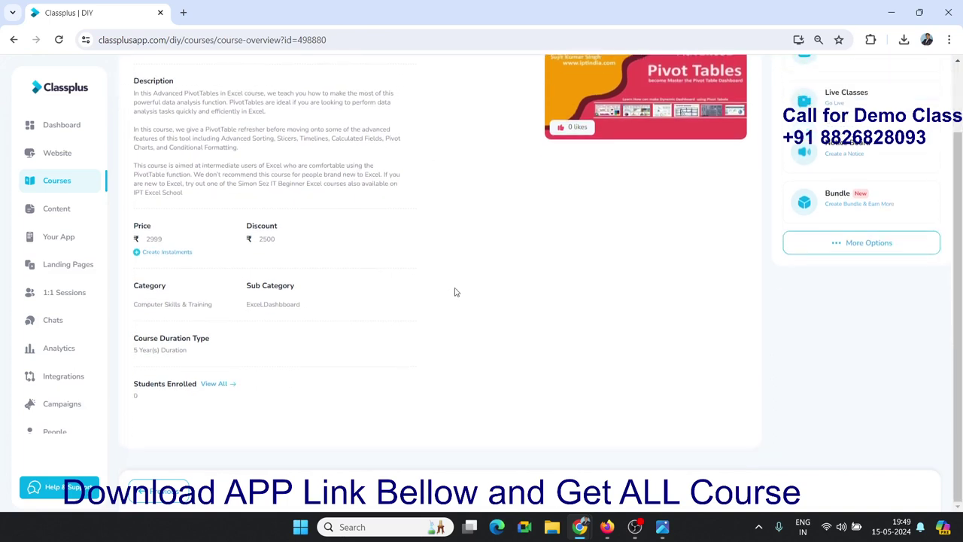
pyautogui.scroll(2, 455, 293)
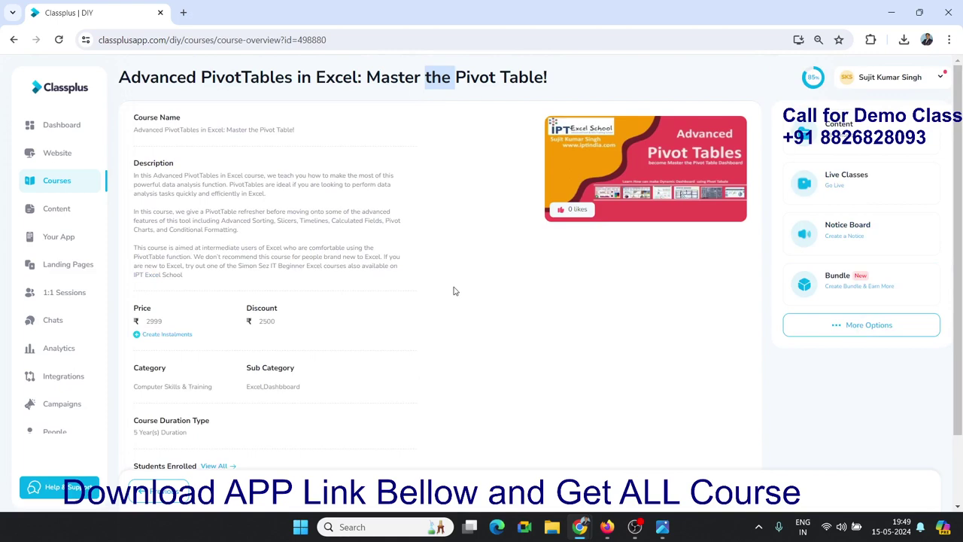
pyautogui.click(824, 144)
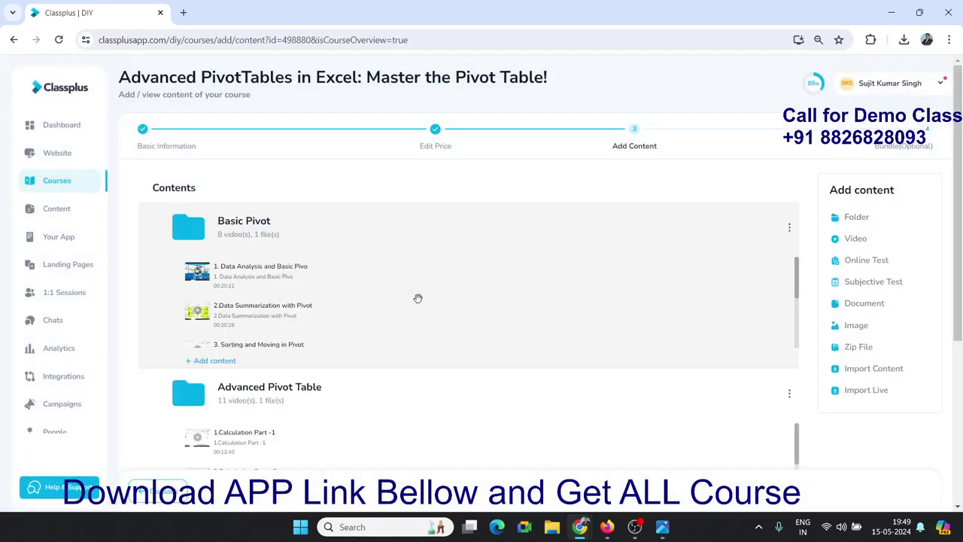
pyautogui.scroll(-2, 269, 225)
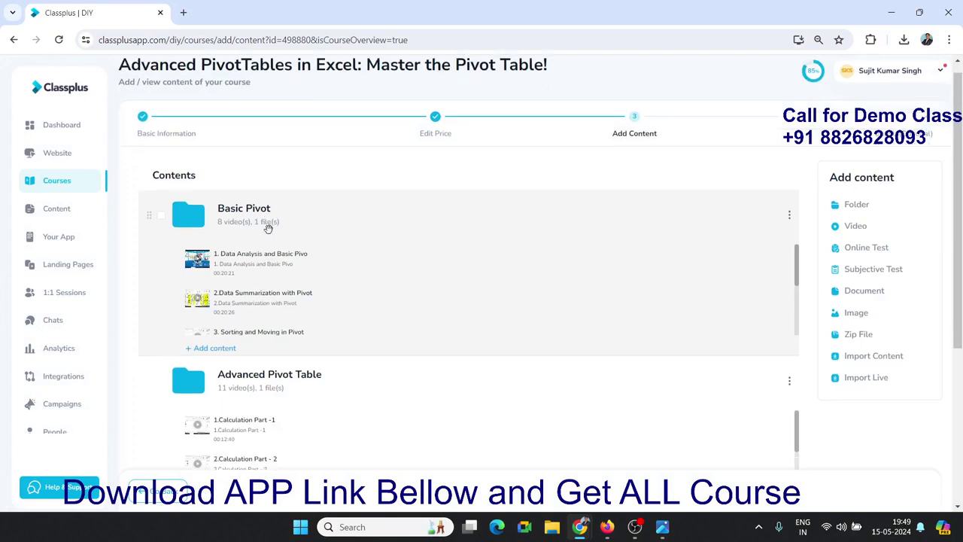
pyautogui.scroll(-1, 267, 243)
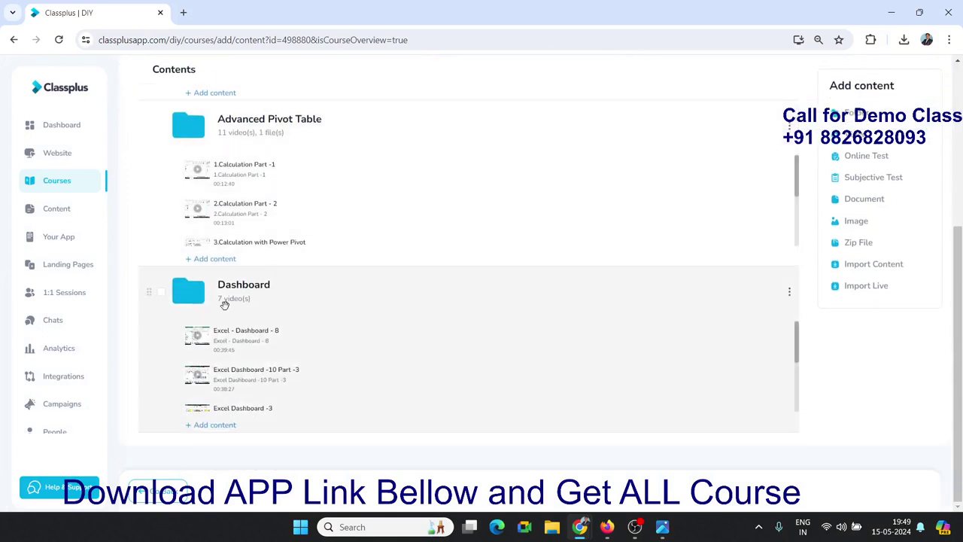
pyautogui.scroll(1, 224, 304)
pyautogui.scroll(1, 226, 308)
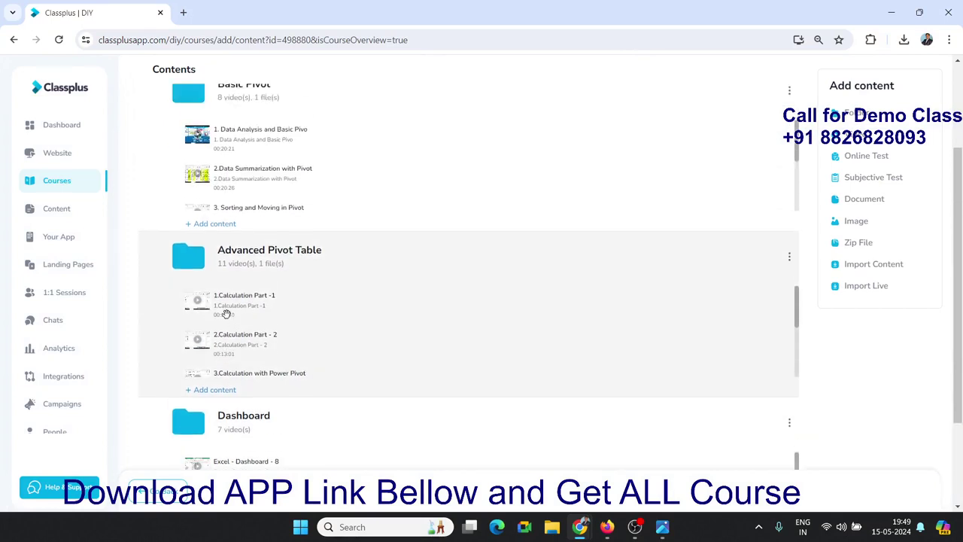
pyautogui.scroll(-2, 226, 313)
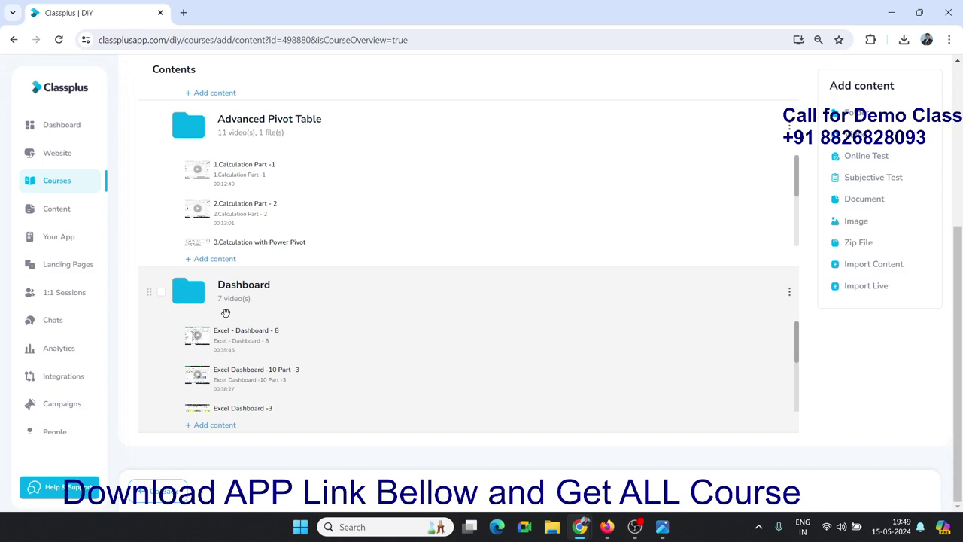
pyautogui.scroll(4, 254, 301)
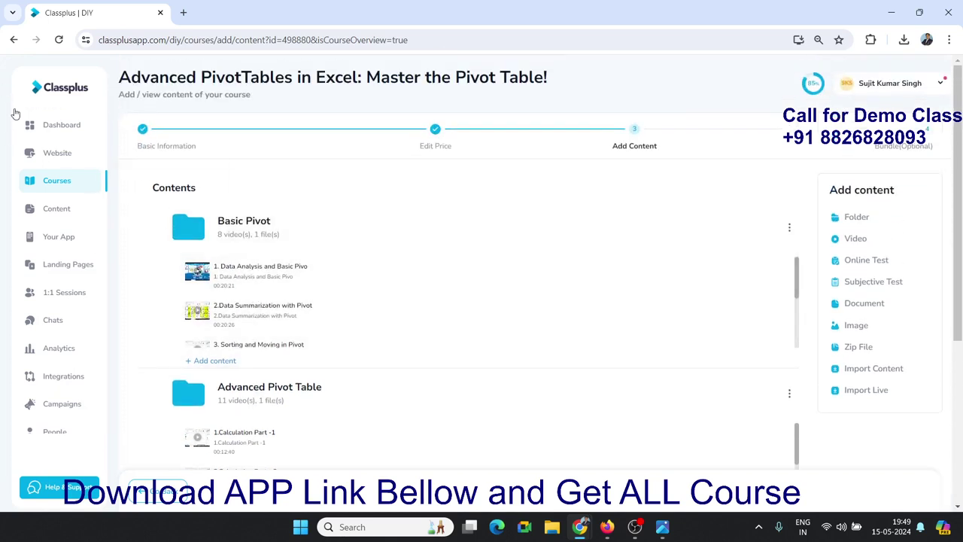
pyautogui.click(13, 40)
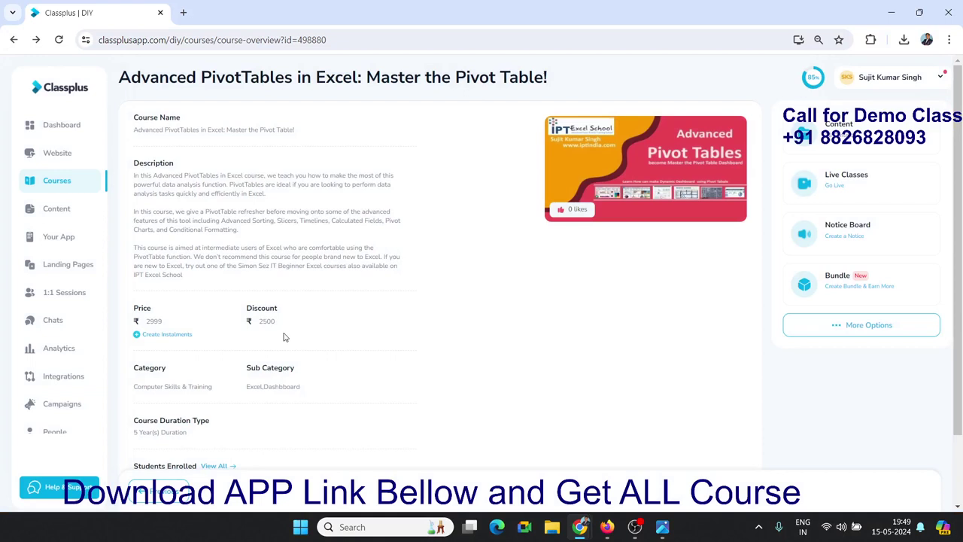
pyautogui.scroll(-1, 425, 359)
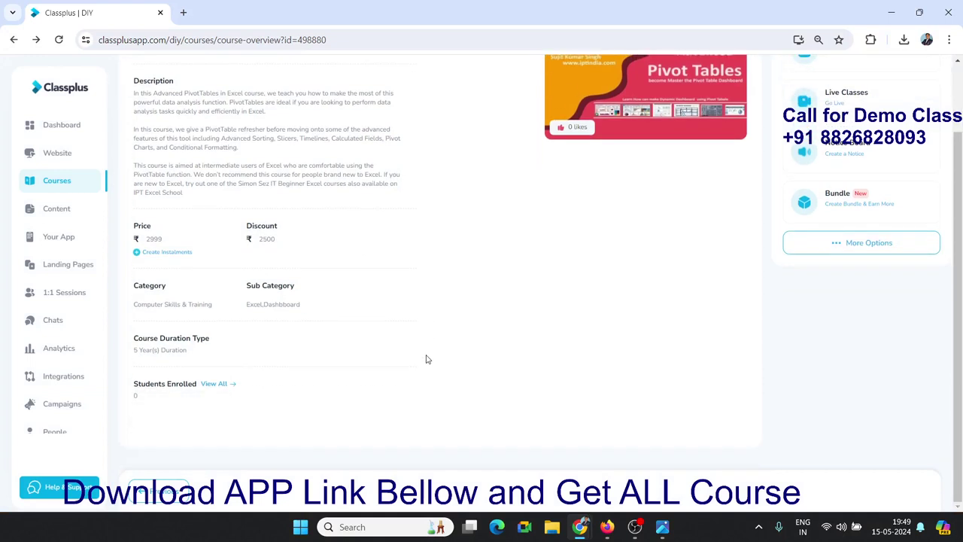
pyautogui.scroll(1, 425, 359)
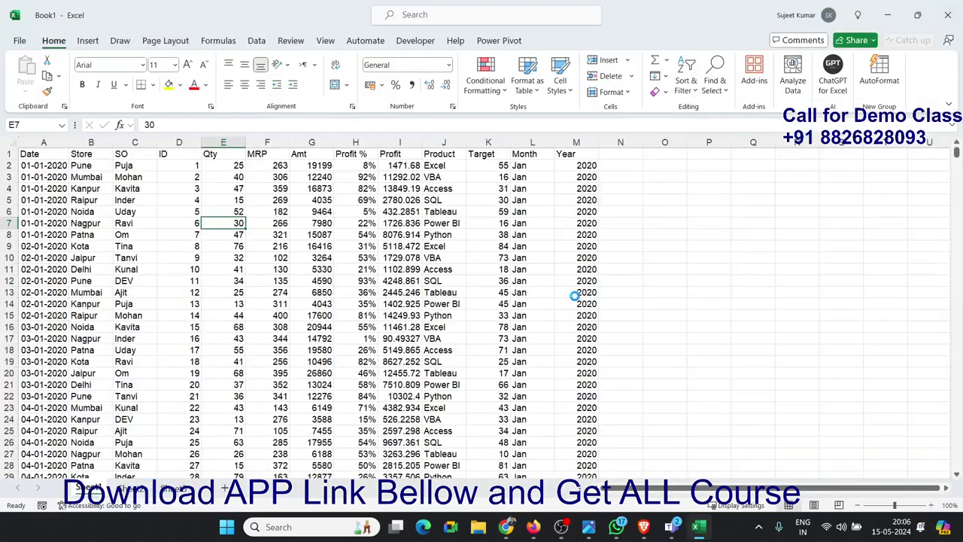
# - Dismiss the spell-check prompt and insert a PivotTable from A1:M9651 on a new worksheet
pyautogui.press('F7')
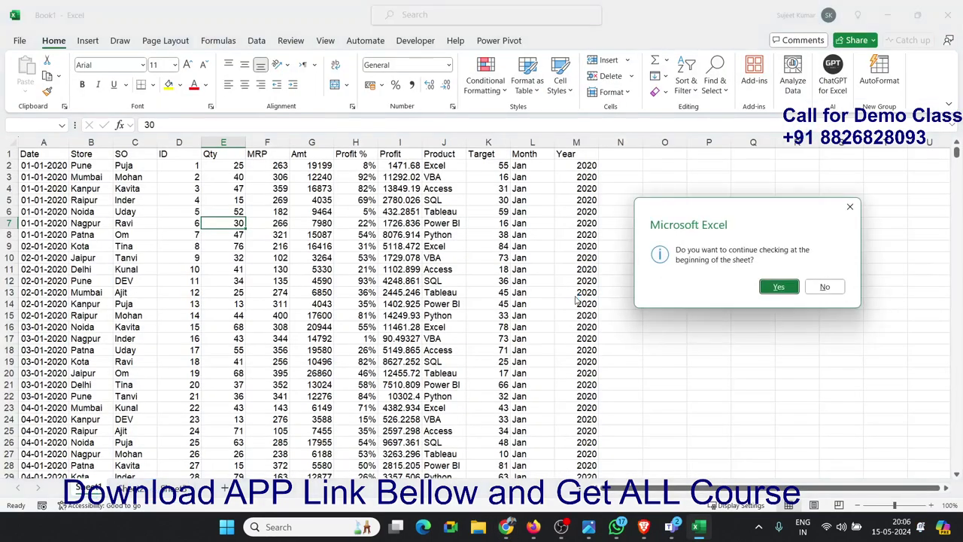
pyautogui.click(850, 208)
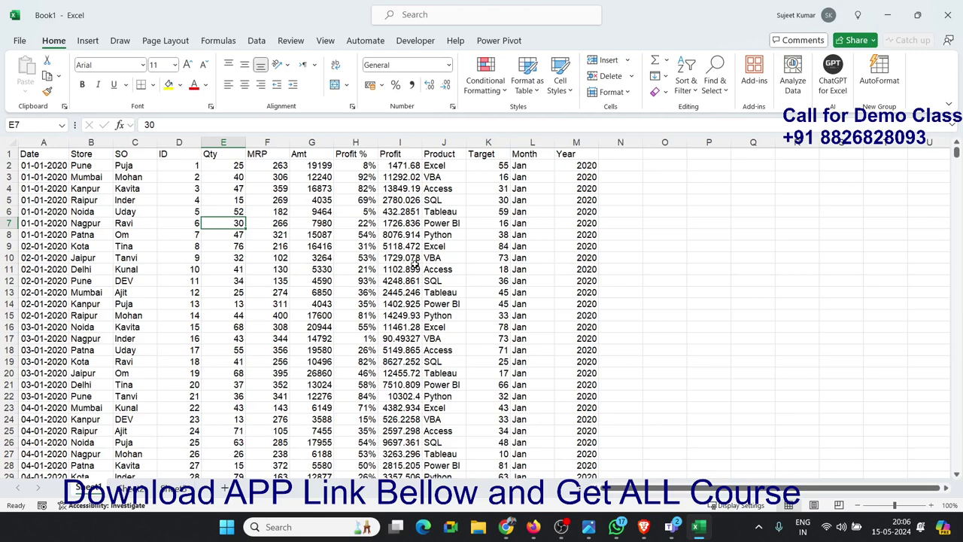
pyautogui.click(63, 155)
pyautogui.click(85, 40)
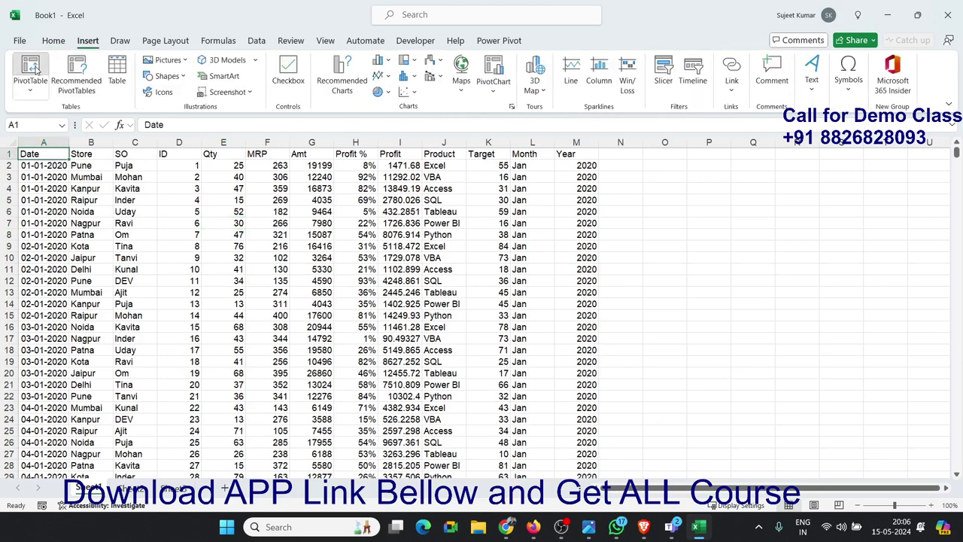
pyautogui.click(31, 72)
pyautogui.click(723, 352)
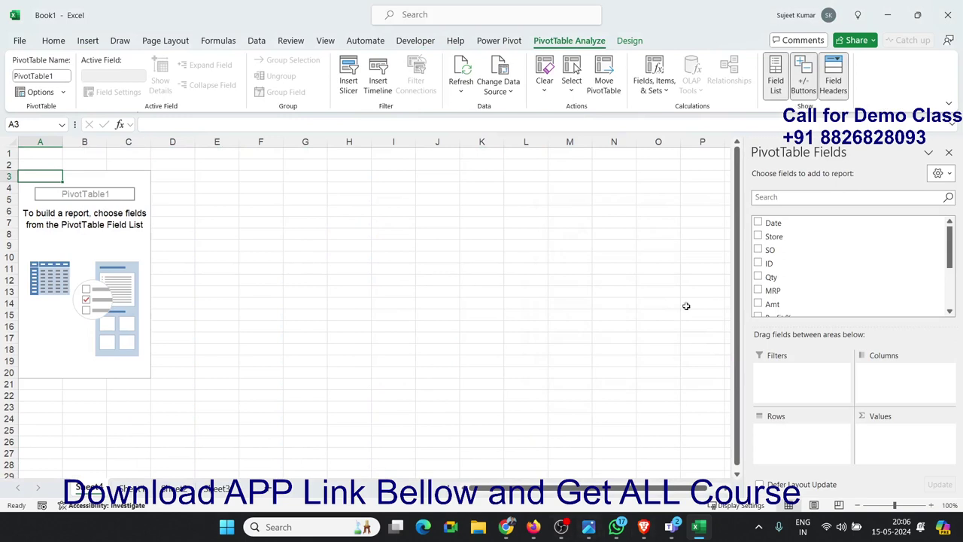
# - Put SO in Rows, Sum of Qty in Values and Store in Columns, then check the Noida column values
pyautogui.moveTo(772, 249); pyautogui.dragTo(796, 440)
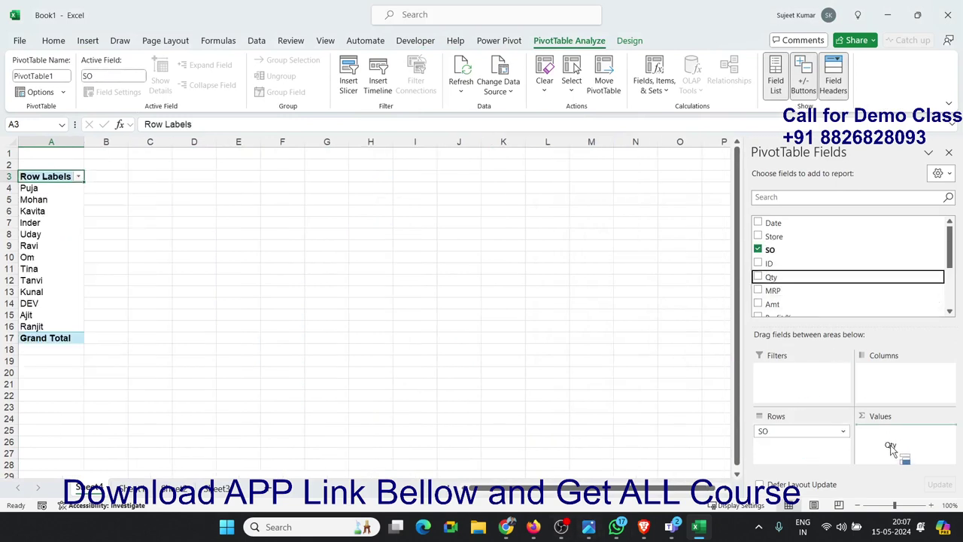
pyautogui.moveTo(771, 276); pyautogui.dragTo(888, 447)
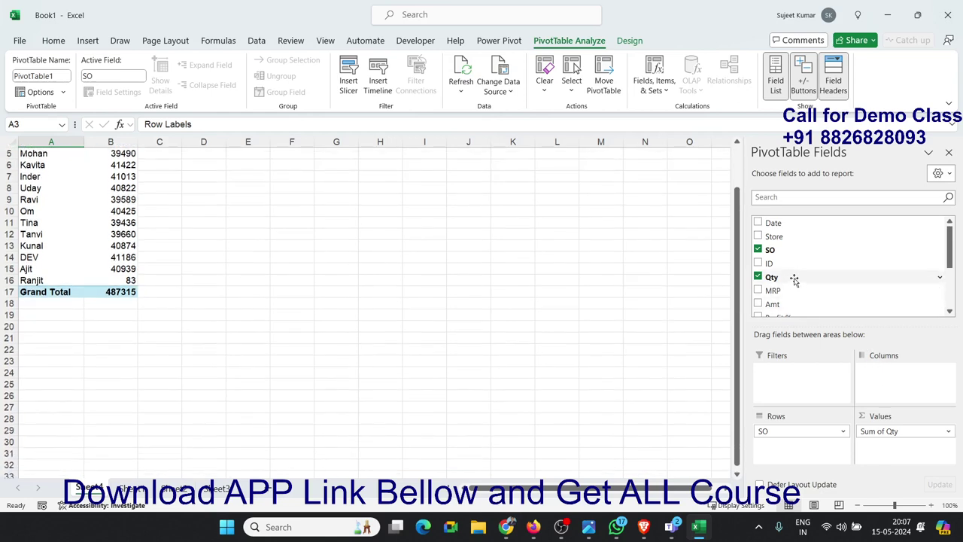
pyautogui.moveTo(783, 238); pyautogui.dragTo(906, 384)
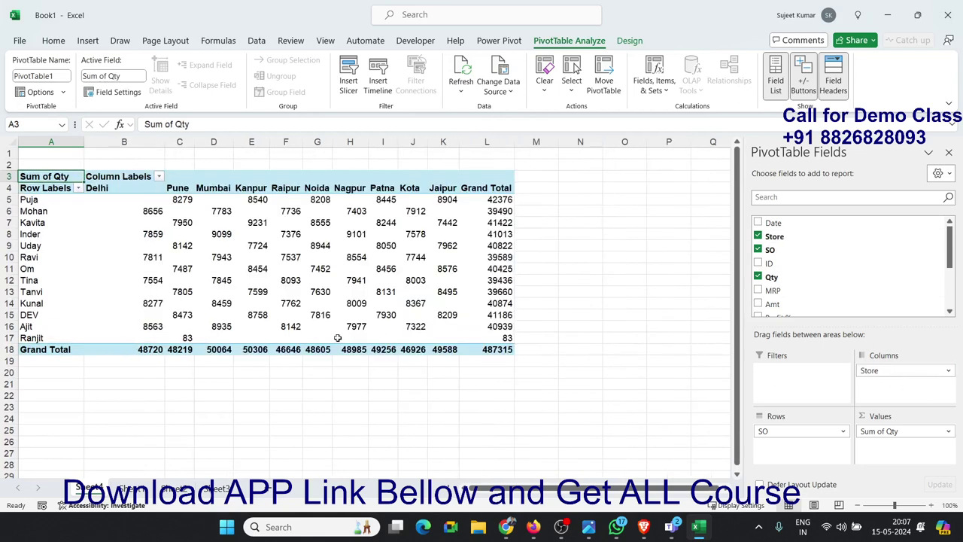
pyautogui.click(334, 338)
pyautogui.click(329, 305)
pyautogui.click(326, 281)
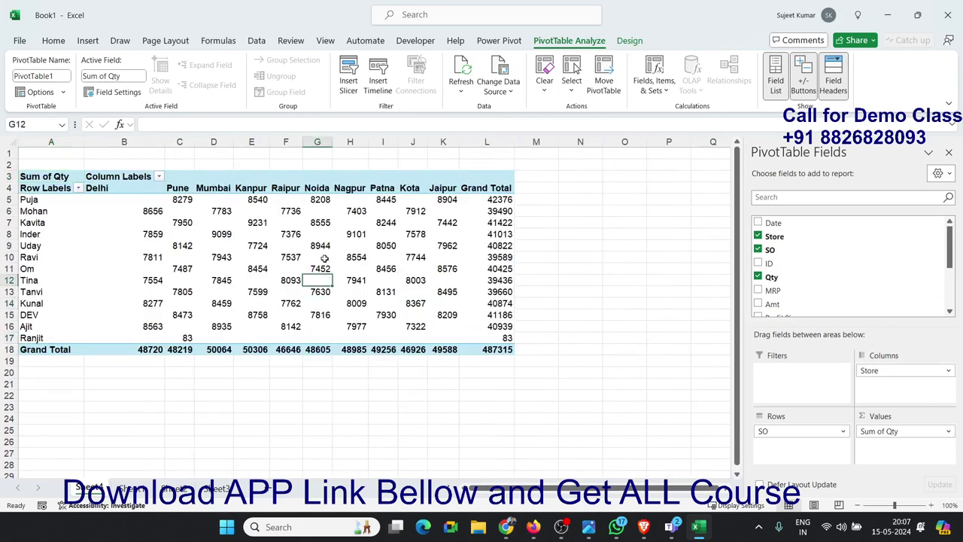
pyautogui.click(325, 258)
pyautogui.click(322, 237)
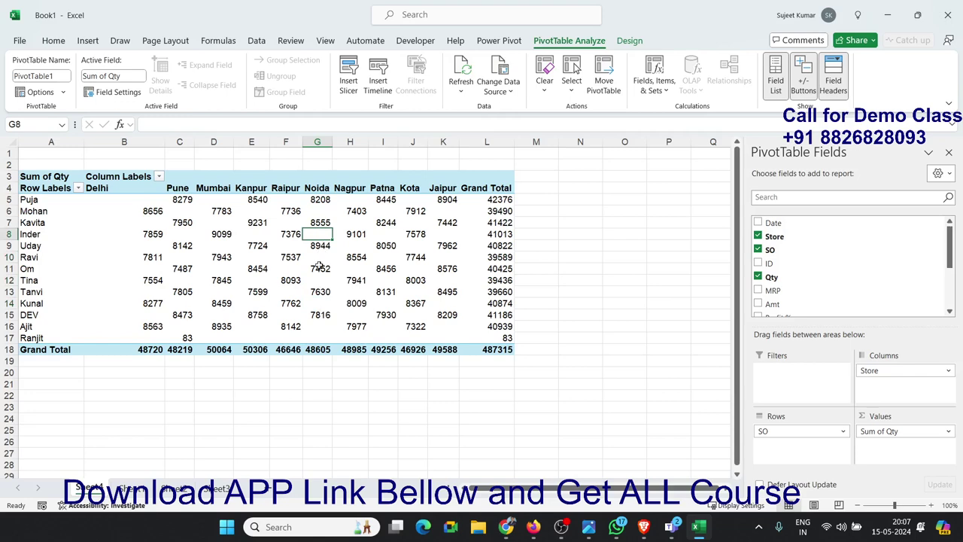
# - In PivotTable Options, make empty cells show 0
pyautogui.rightClick(319, 260)
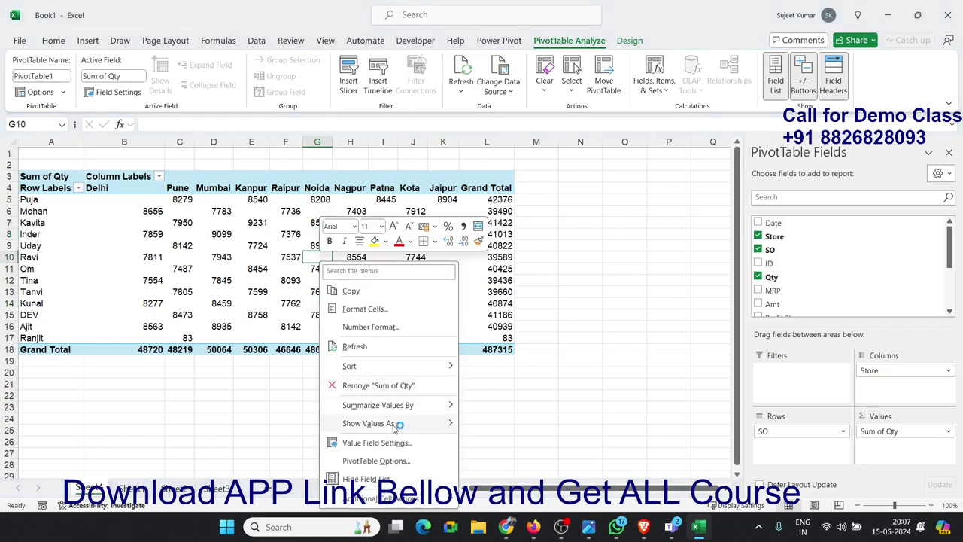
pyautogui.click(388, 462)
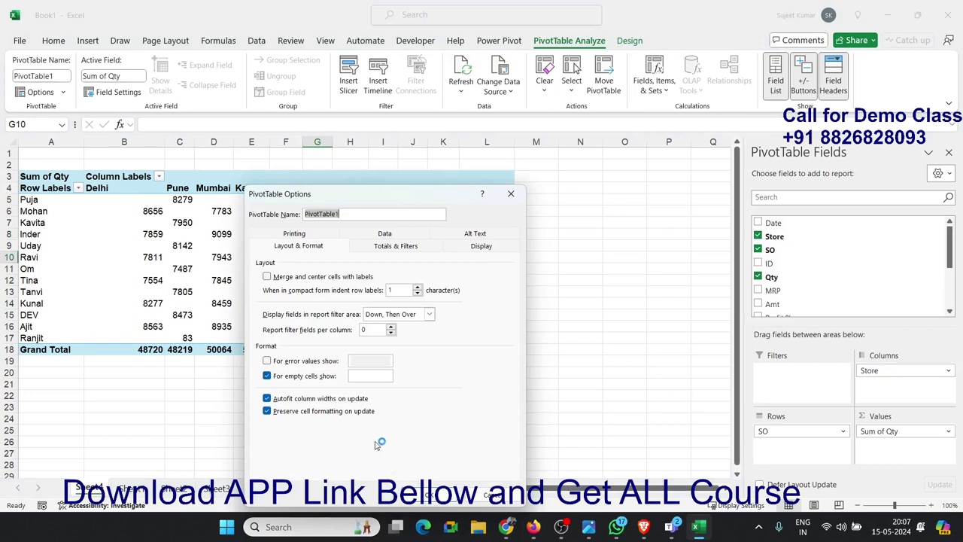
pyautogui.click(365, 377)
pyautogui.write('0')
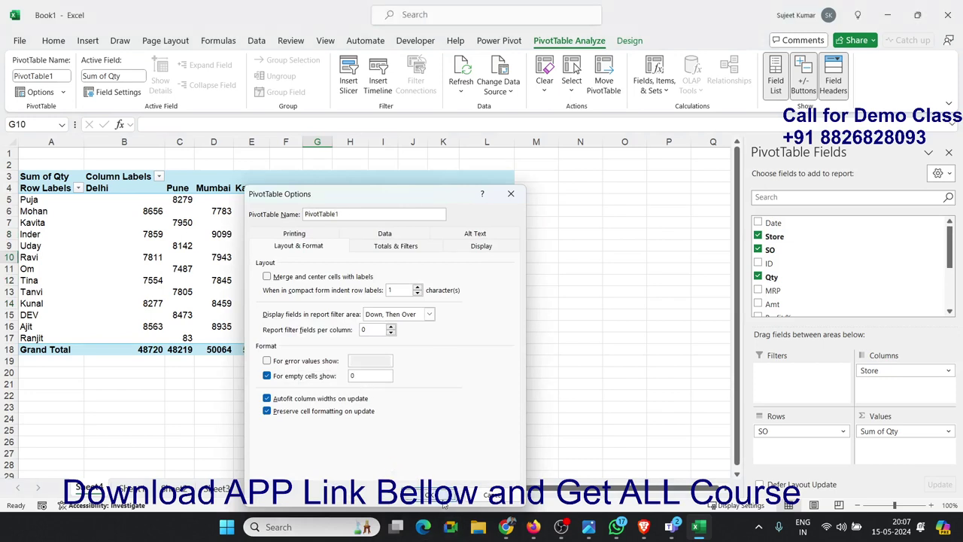
pyautogui.click(443, 500)
pyautogui.click(371, 336)
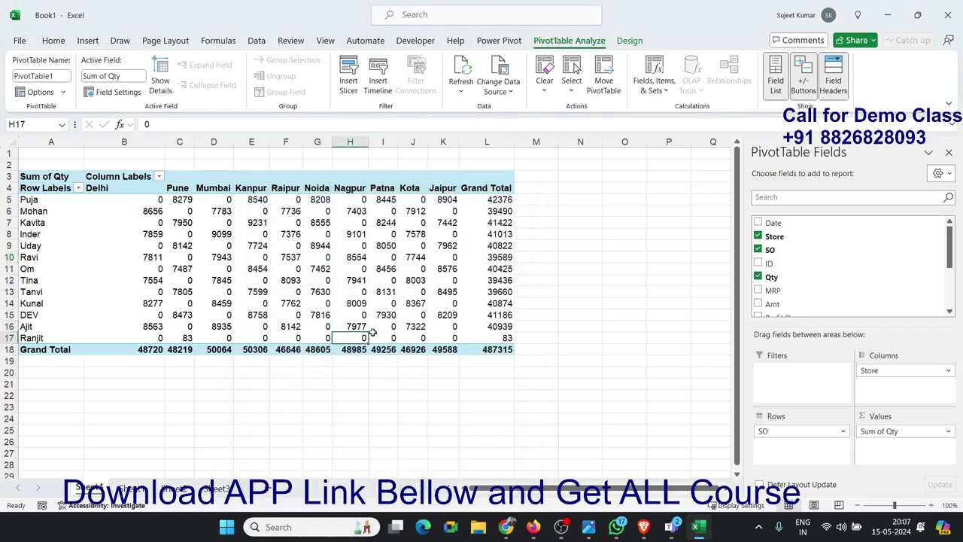
# - Reopen PivotTable Options to check the setting and close it again
pyautogui.click(381, 290)
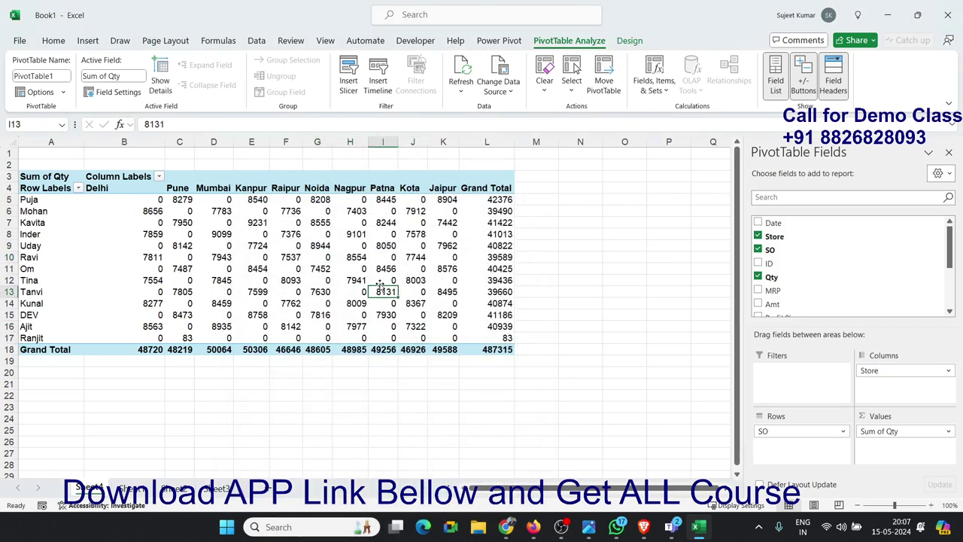
pyautogui.rightClick(383, 279)
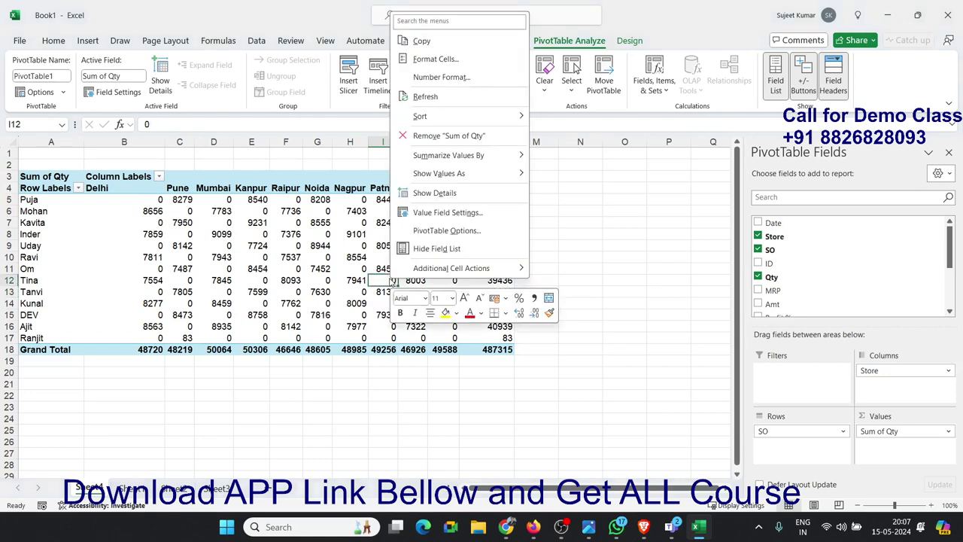
pyautogui.click(433, 231)
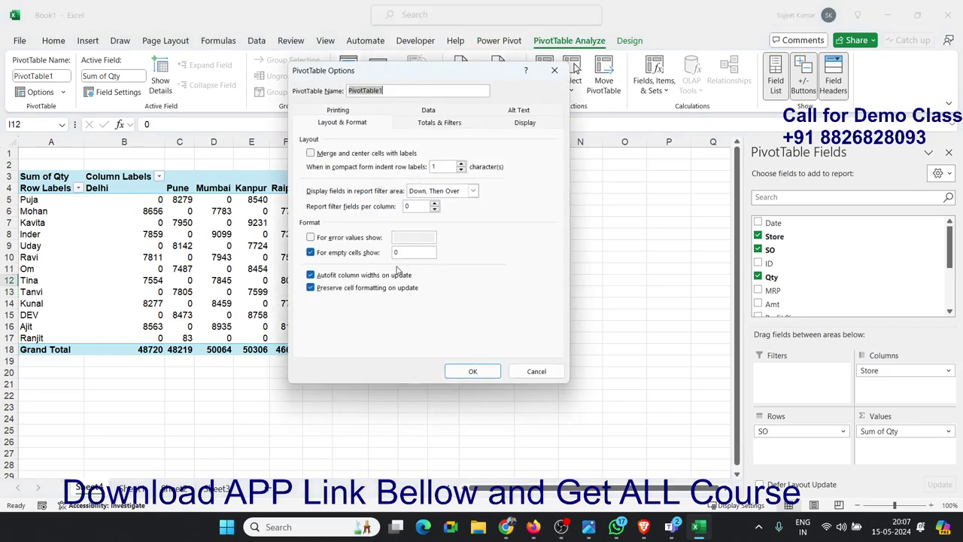
pyautogui.press('Return')
pyautogui.click(128, 256)
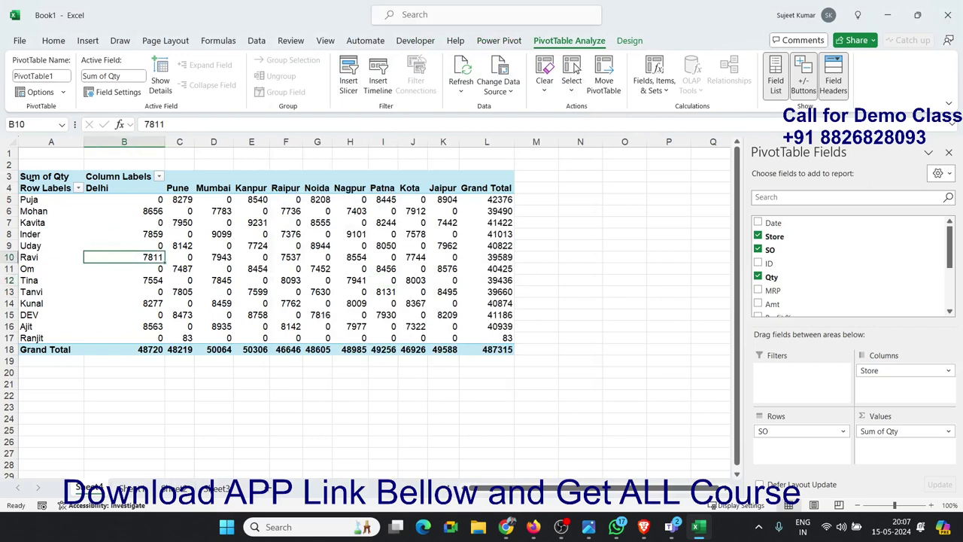
# - Relabel the pivot headers as Sold Qty, Store and Name
pyautogui.click(45, 176)
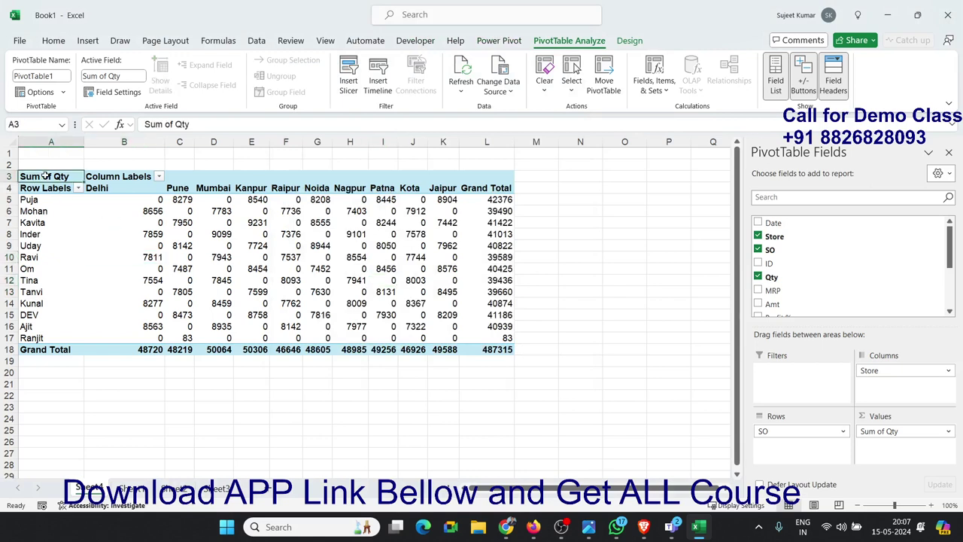
pyautogui.write('Sold Qt')
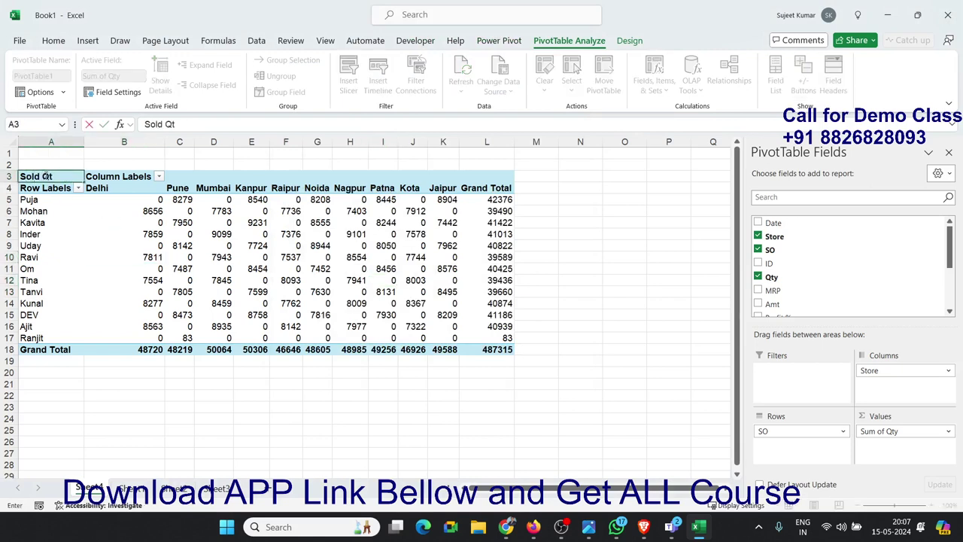
pyautogui.press('Return')
pyautogui.press('Right')
pyautogui.press('Up')
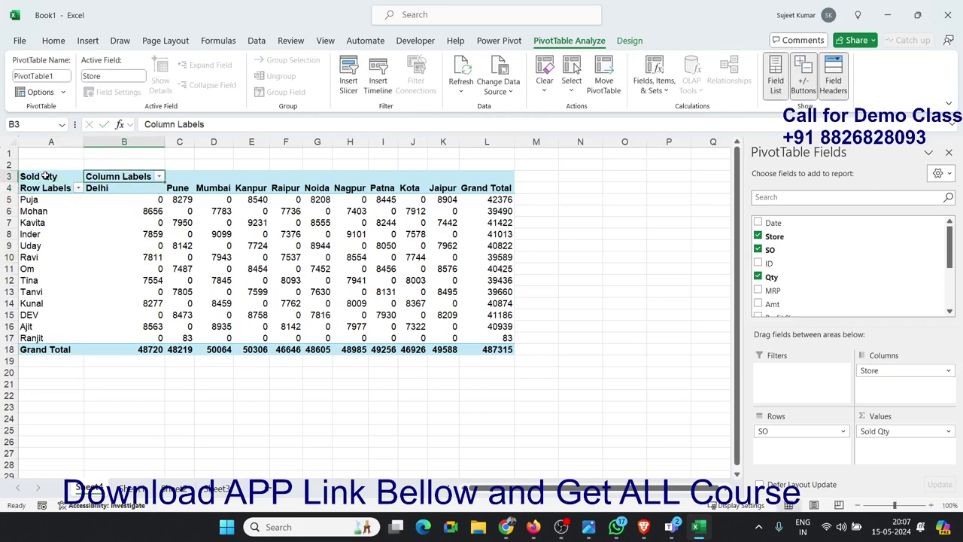
pyautogui.write('Store')
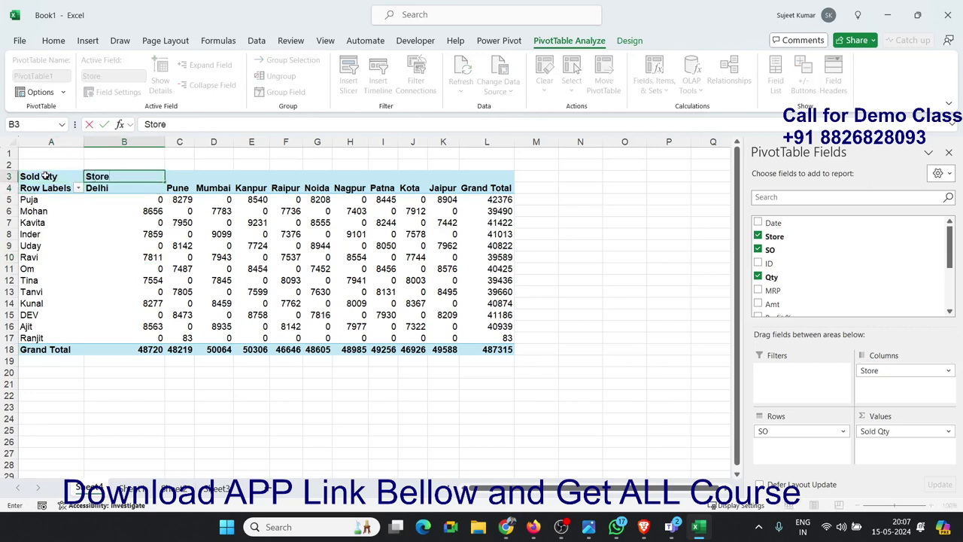
pyautogui.press('Return')
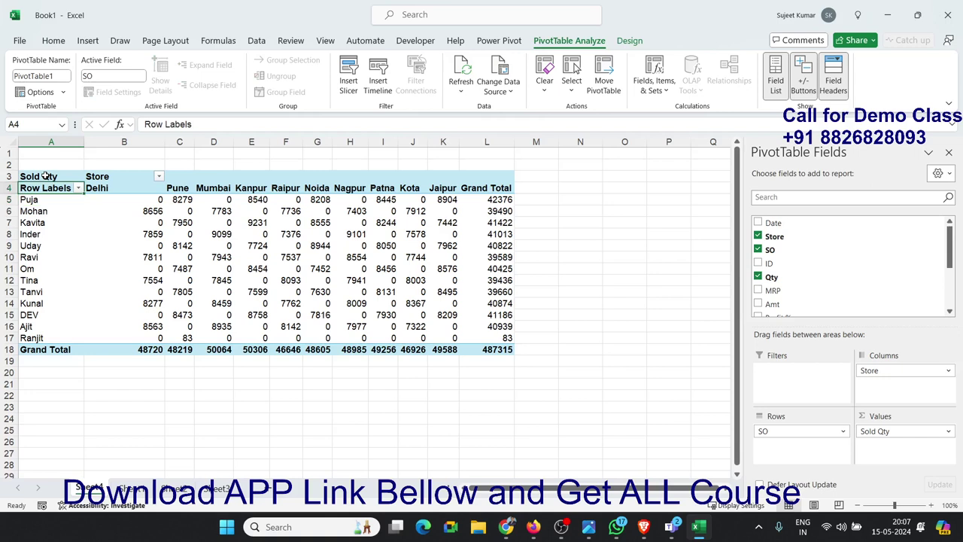
pyautogui.write('Name')
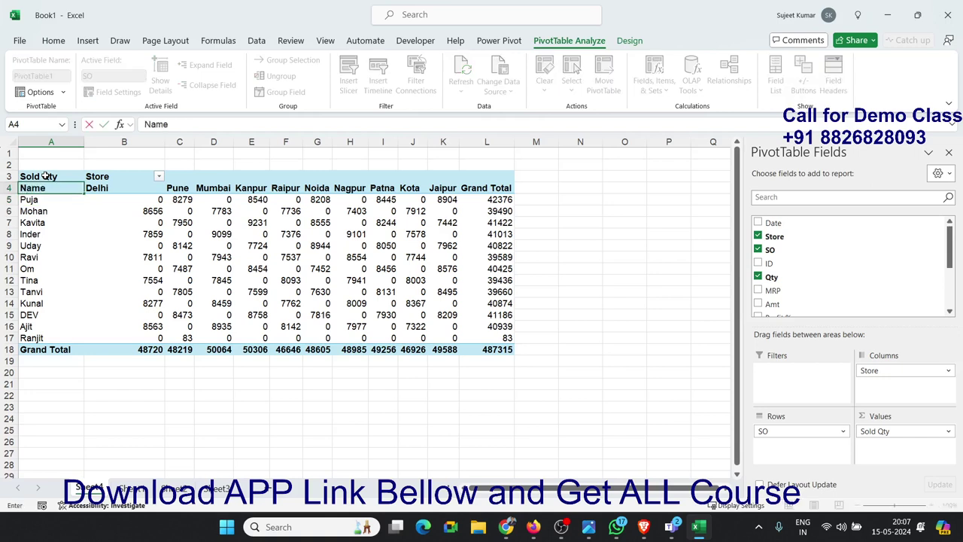
pyautogui.press('Return')
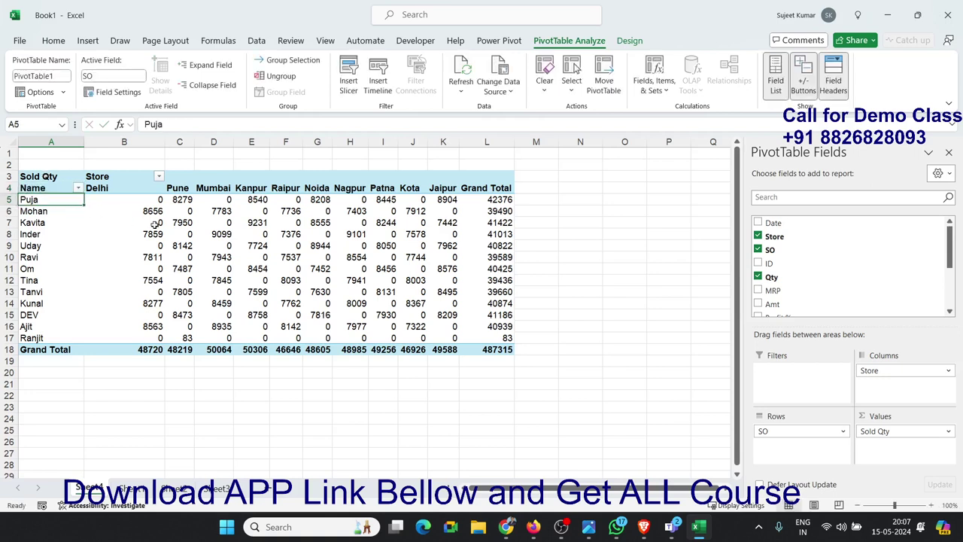
# - Refresh the pivot table and reopen PivotTable Options
pyautogui.rightClick(154, 225)
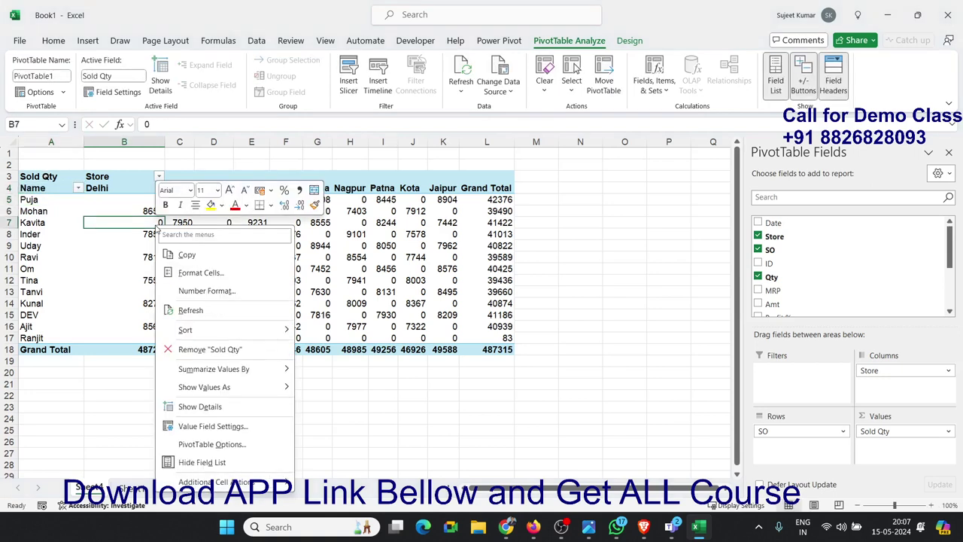
pyautogui.click(193, 310)
pyautogui.moveTo(167, 291)
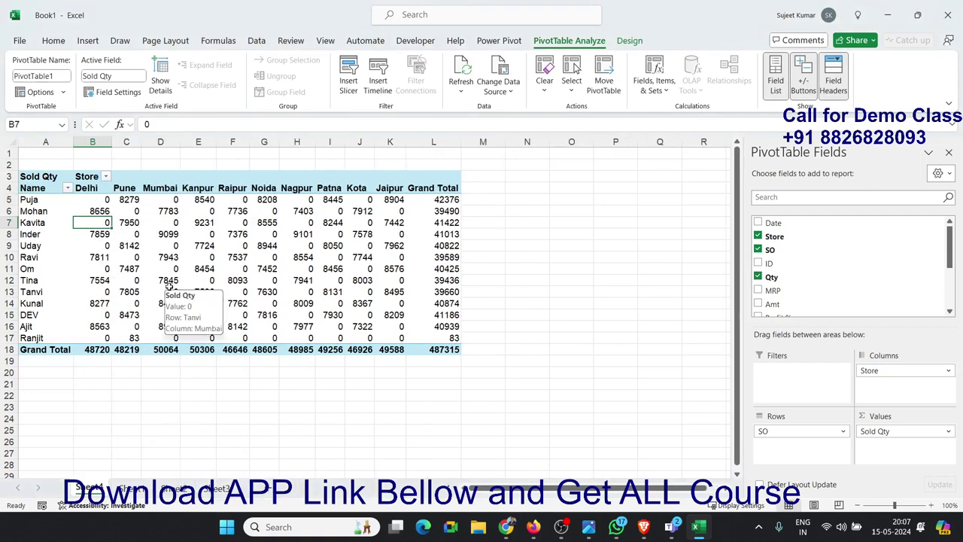
pyautogui.rightClick(224, 246)
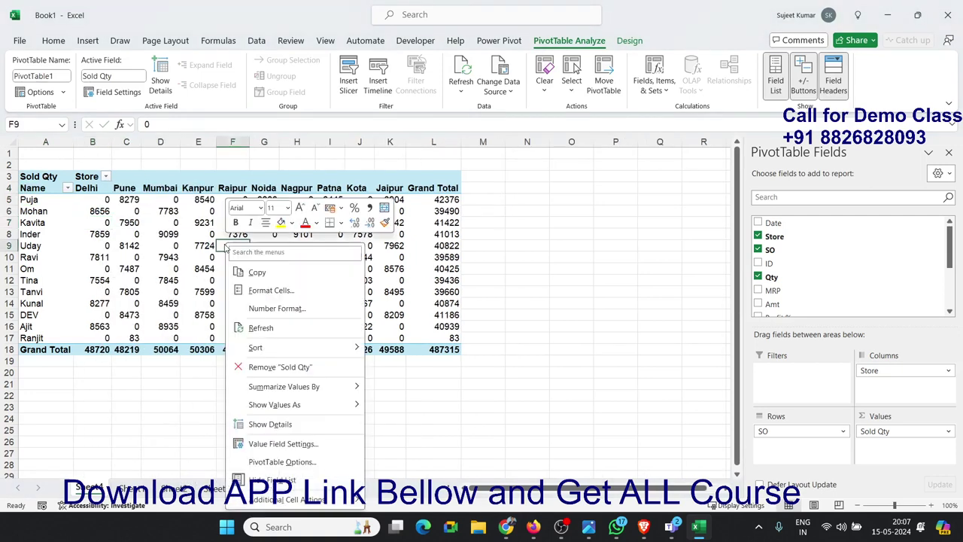
pyautogui.click(278, 463)
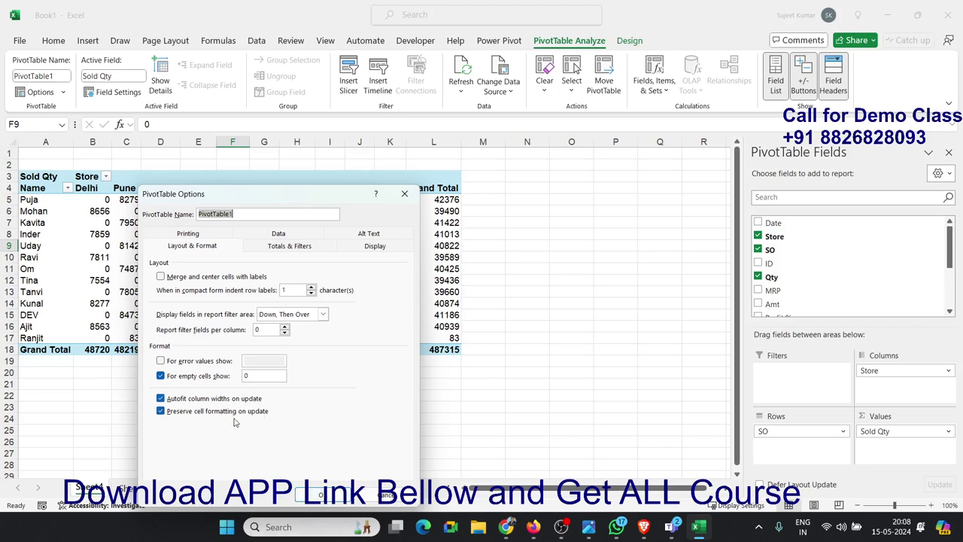
# - Move the PivotTable Options dialog aside, close it with OK, and select an empty cell
pyautogui.moveTo(216, 198); pyautogui.dragTo(434, 167)
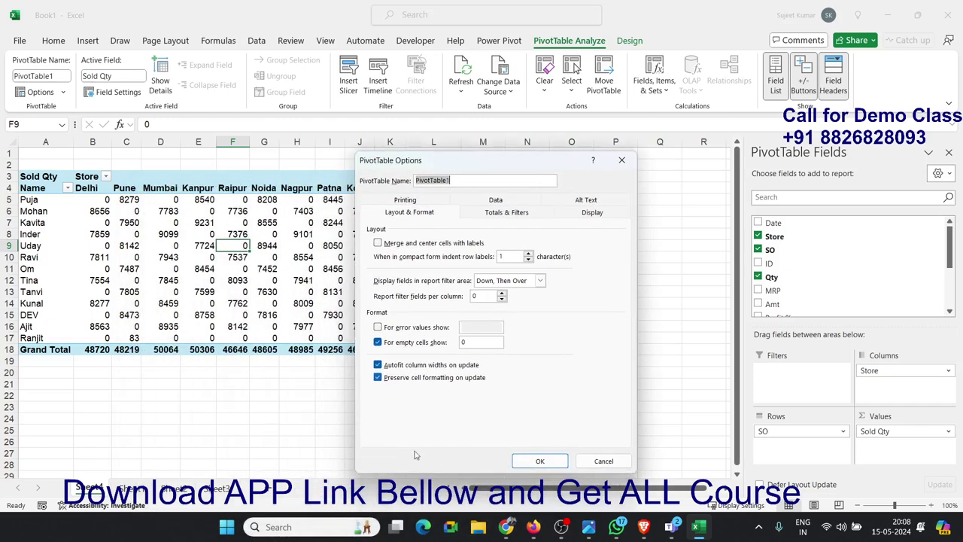
pyautogui.click(535, 461)
pyautogui.click(360, 423)
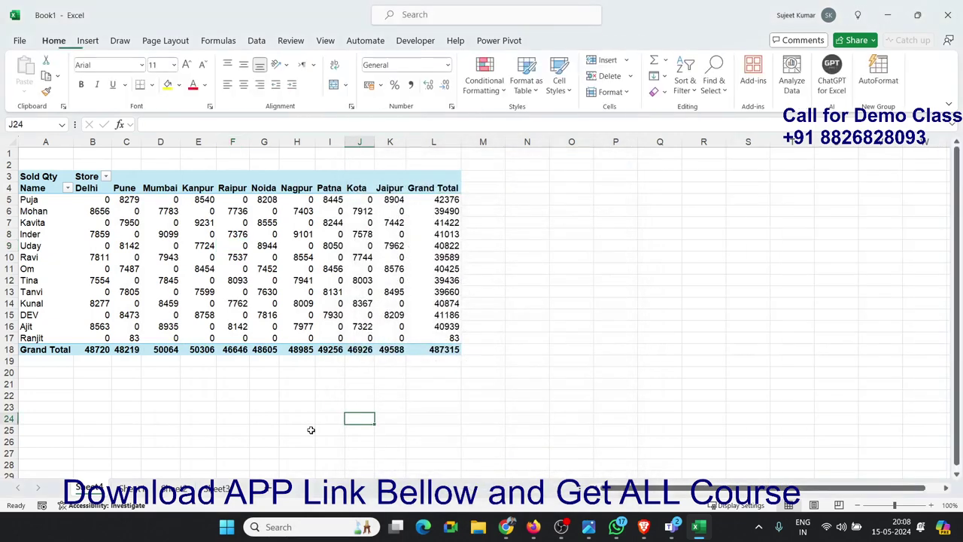
pyautogui.click(42, 203)
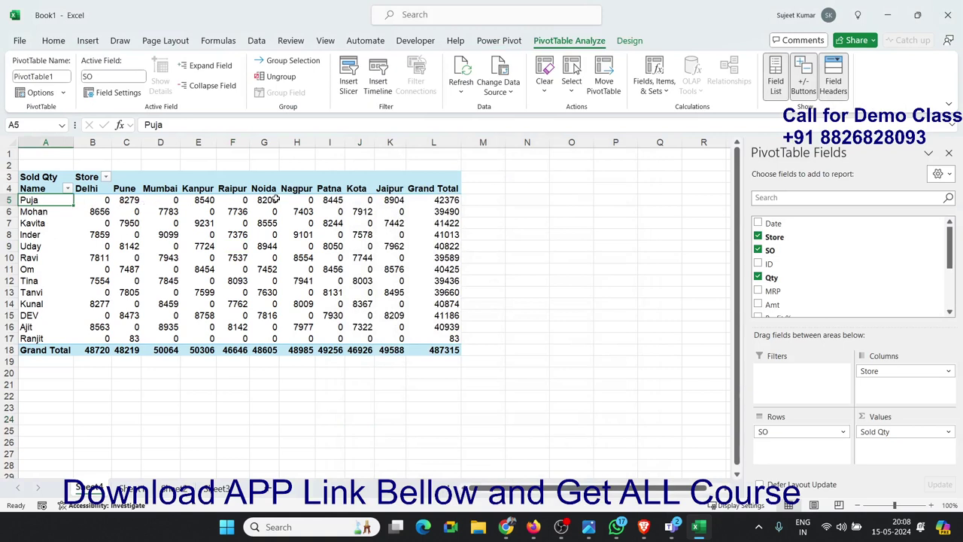
pyautogui.click(271, 199)
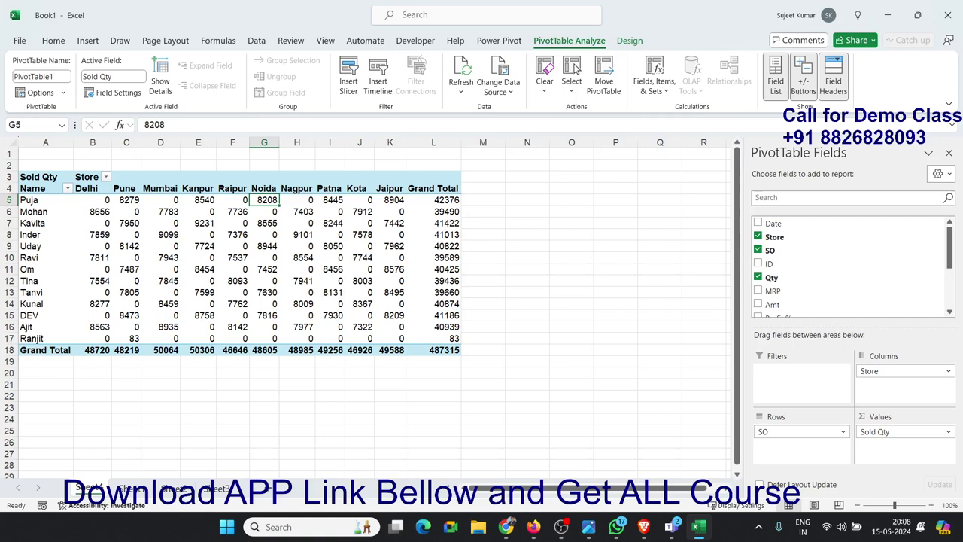
pyautogui.hotkey('alt', 'Tab')
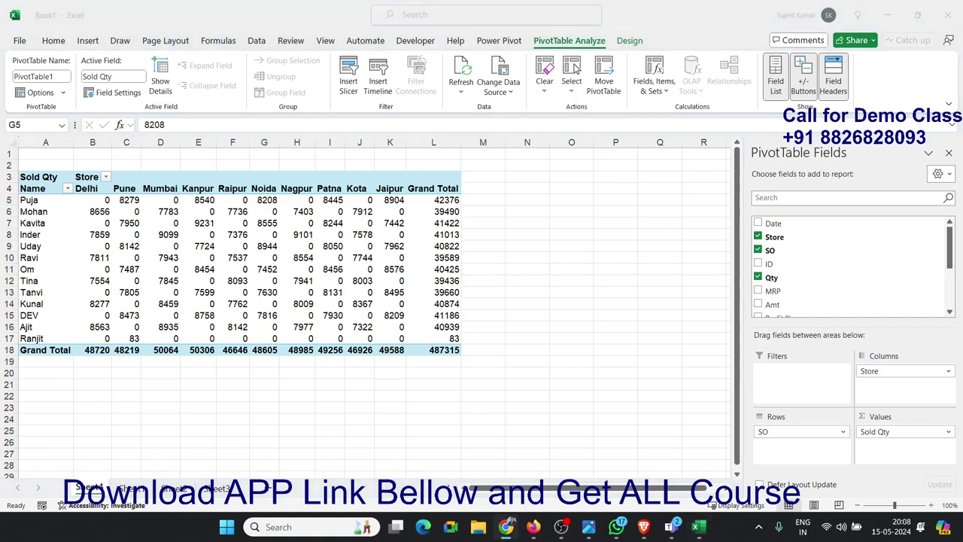
pyautogui.click(130, 497)
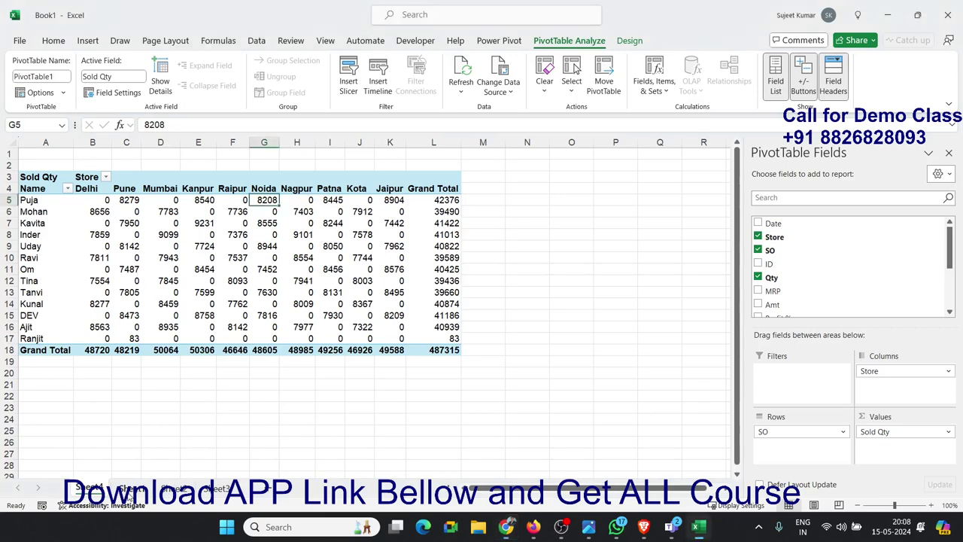
pyautogui.click(130, 489)
pyautogui.click(88, 488)
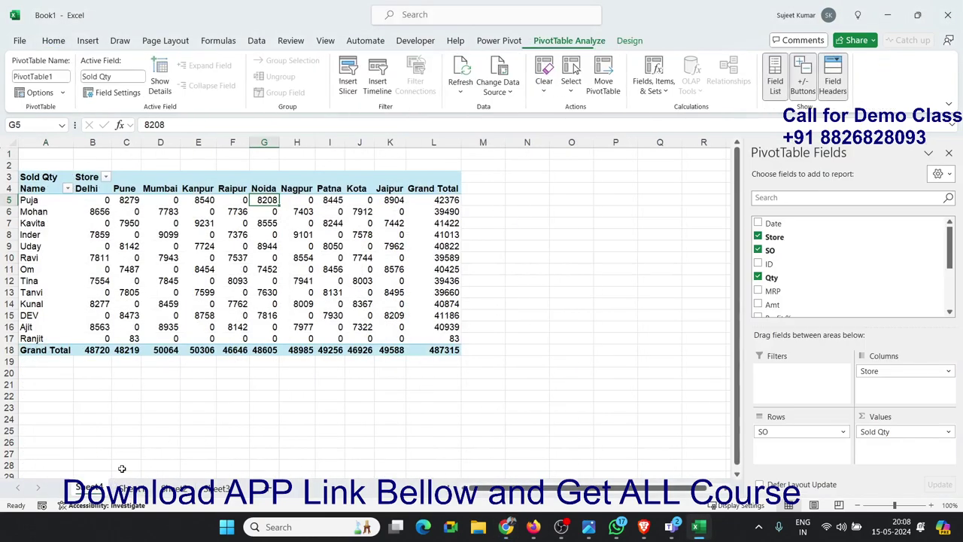
pyautogui.click(263, 188)
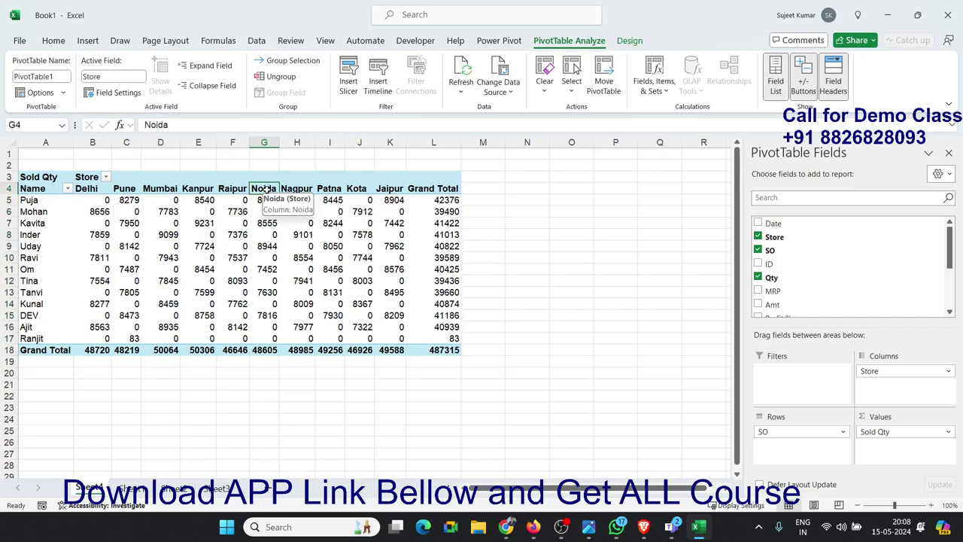
pyautogui.doubleClick(265, 190)
pyautogui.press('Escape')
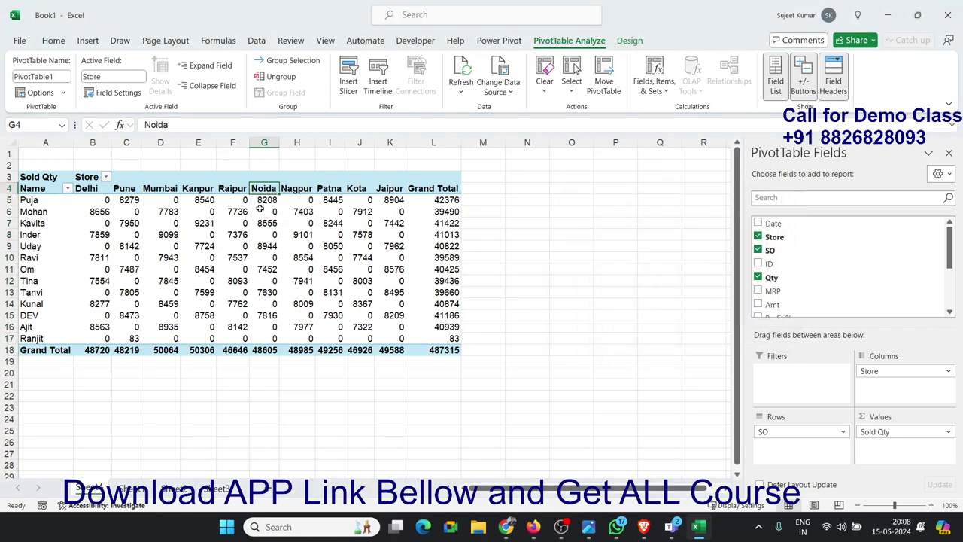
pyautogui.click(263, 199)
pyautogui.doubleClick(262, 200)
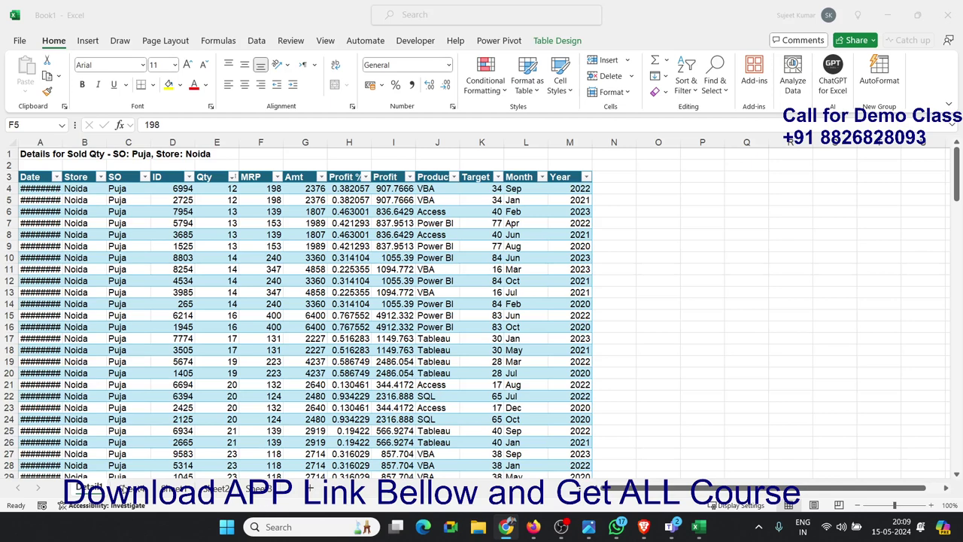
pyautogui.rightClick(102, 488)
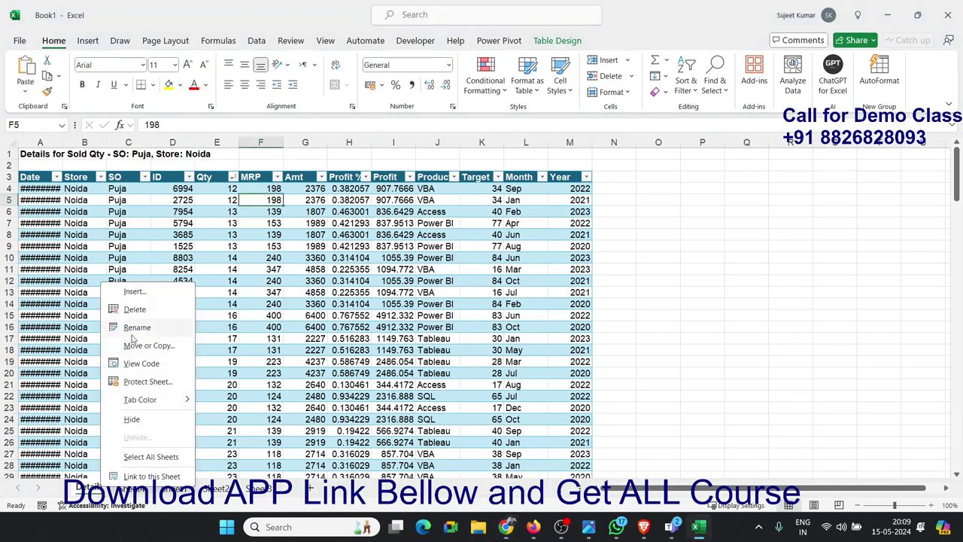
pyautogui.click(135, 309)
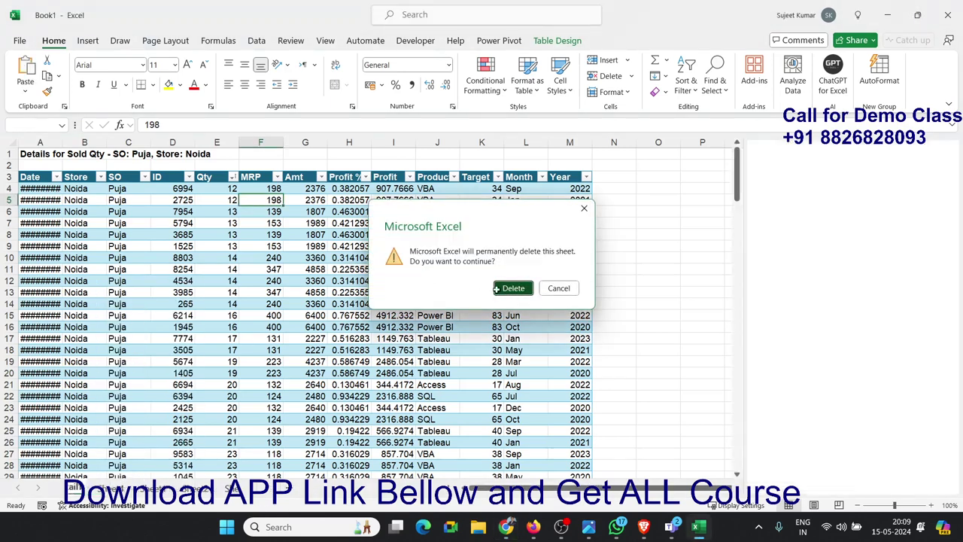
pyautogui.click(496, 288)
pyautogui.rightClick(354, 239)
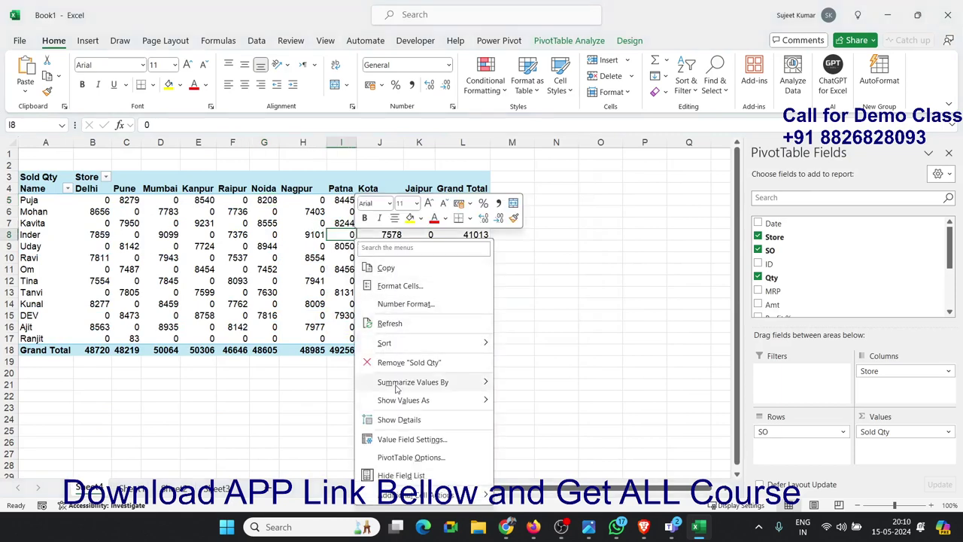
# - Uncheck Enable show details on the PivotTable Options Data tab and confirm
pyautogui.click(412, 458)
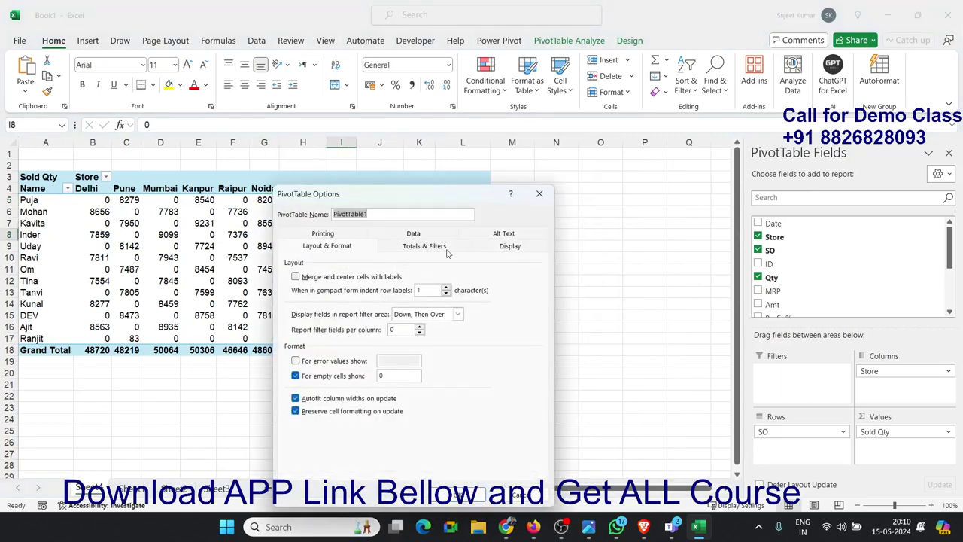
pyautogui.click(425, 236)
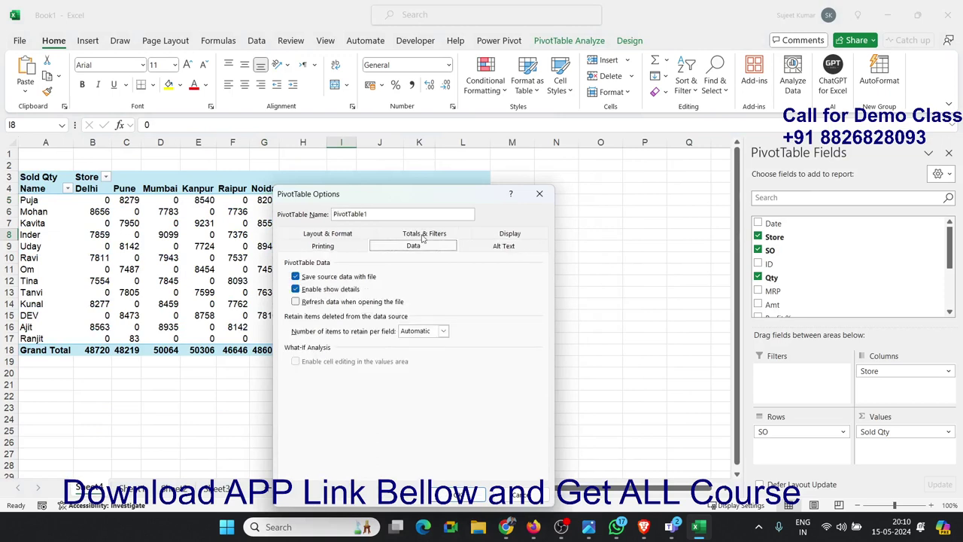
pyautogui.click(295, 290)
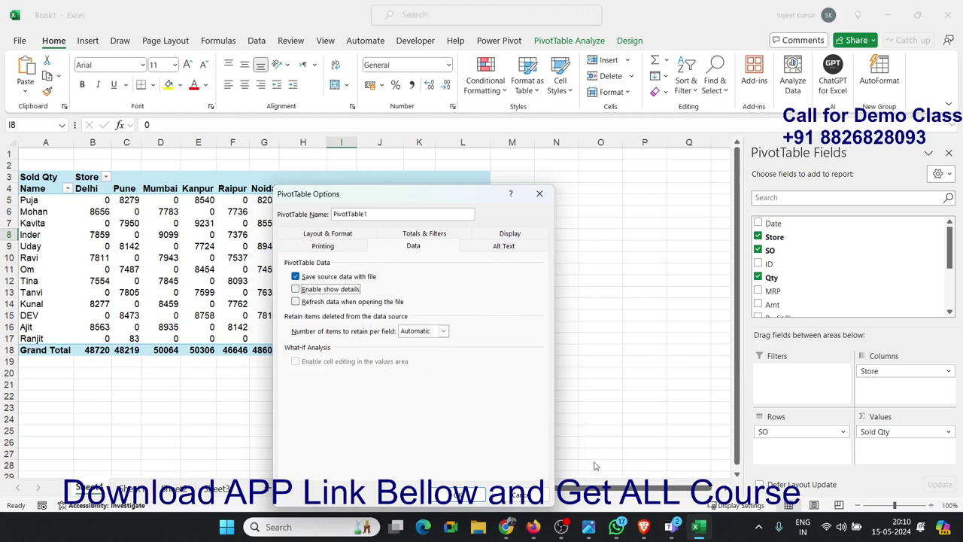
pyautogui.click(477, 495)
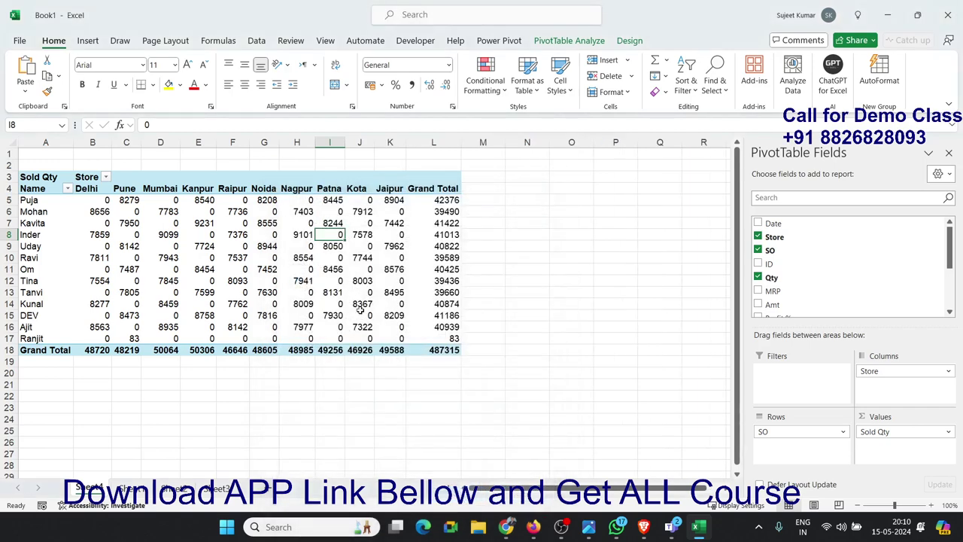
pyautogui.click(359, 257)
pyautogui.doubleClick(359, 257)
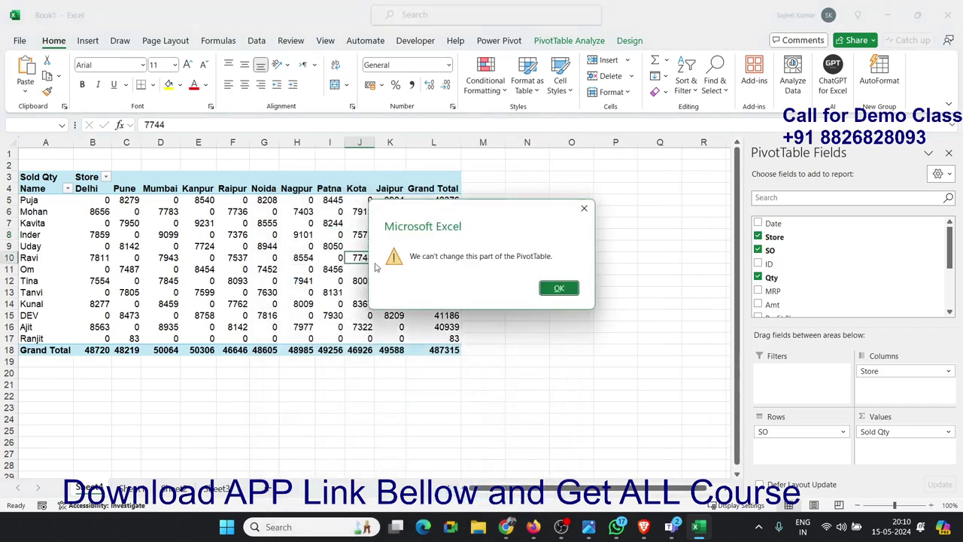
pyautogui.click(558, 287)
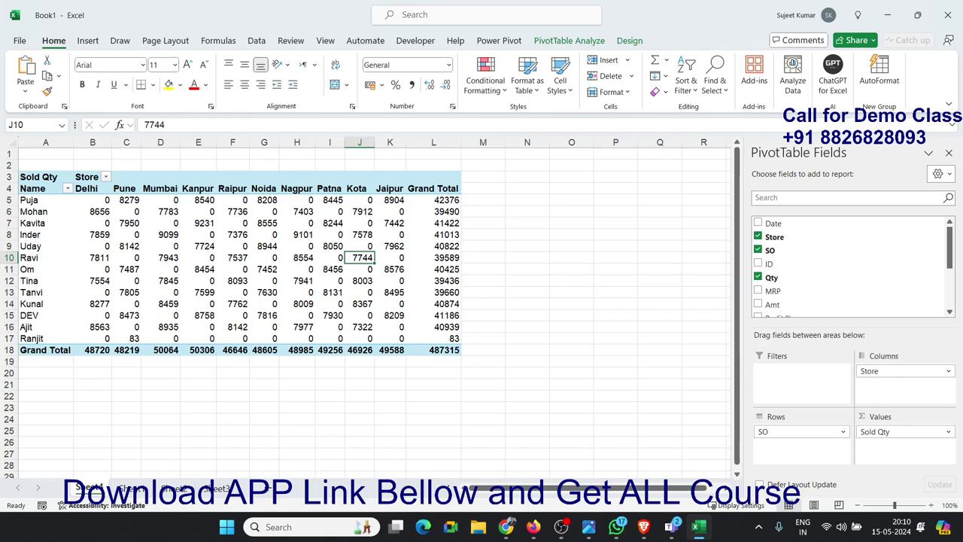
pyautogui.click(505, 527)
# - Move the Store field from Columns into Rows beneath SO
pyautogui.moveTo(105, 224); pyautogui.dragTo(677, 238)
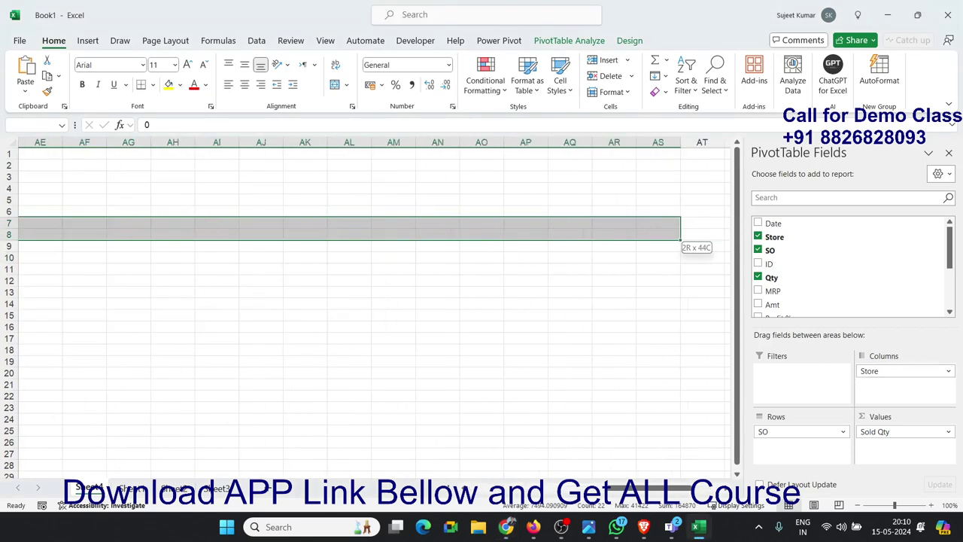
pyautogui.moveTo(704, 487); pyautogui.dragTo(595, 482)
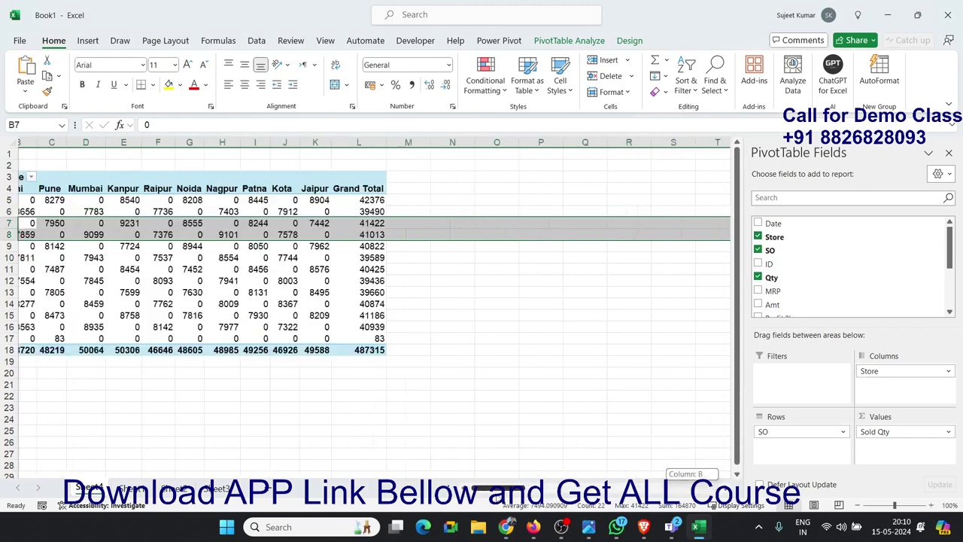
pyautogui.moveTo(872, 371)
pyautogui.mouseDown()
pyautogui.moveTo(824, 470)
pyautogui.moveTo(810, 458)
pyautogui.mouseUp()
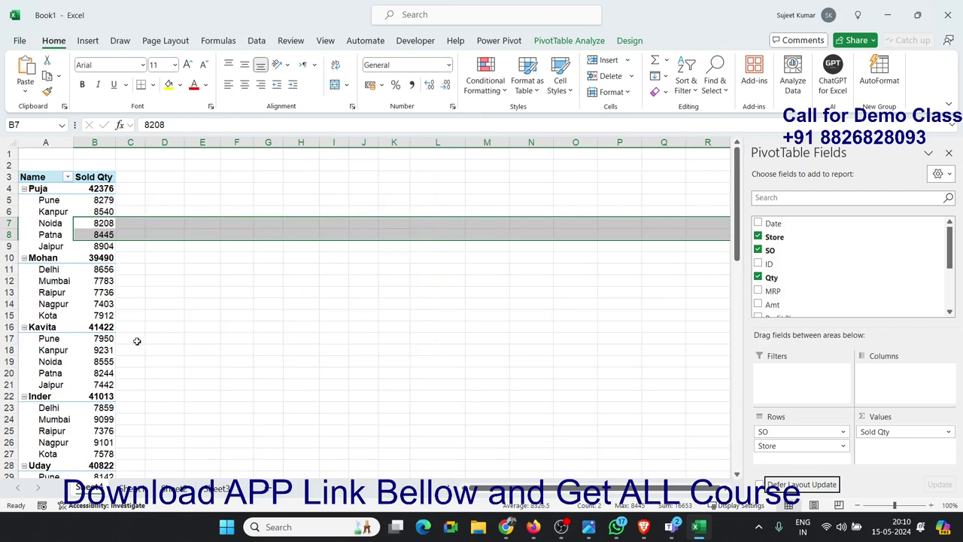
pyautogui.click(43, 246)
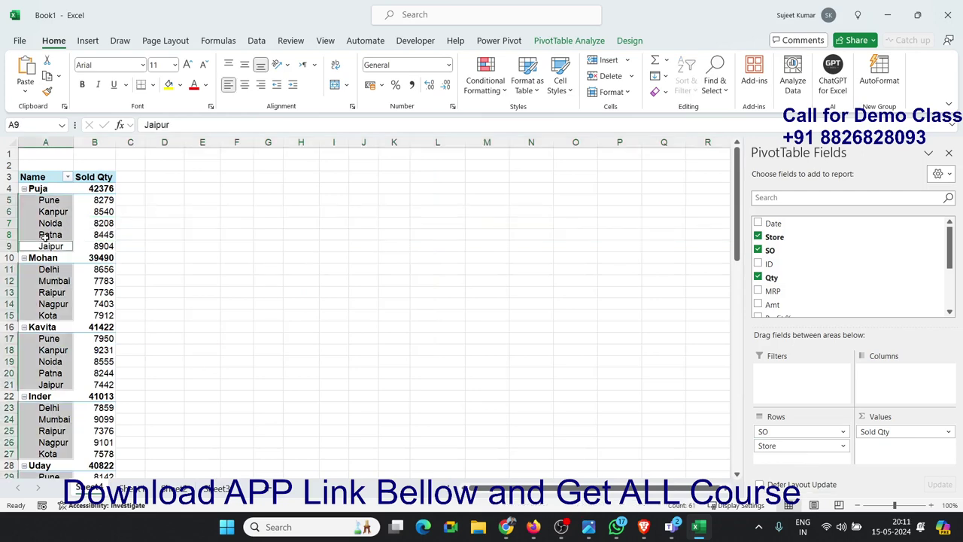
pyautogui.scroll(-4, 45, 248)
pyautogui.scroll(4, 45, 249)
# - Collapse Puja's store rows and select the store entries in the pivot
pyautogui.click(30, 211)
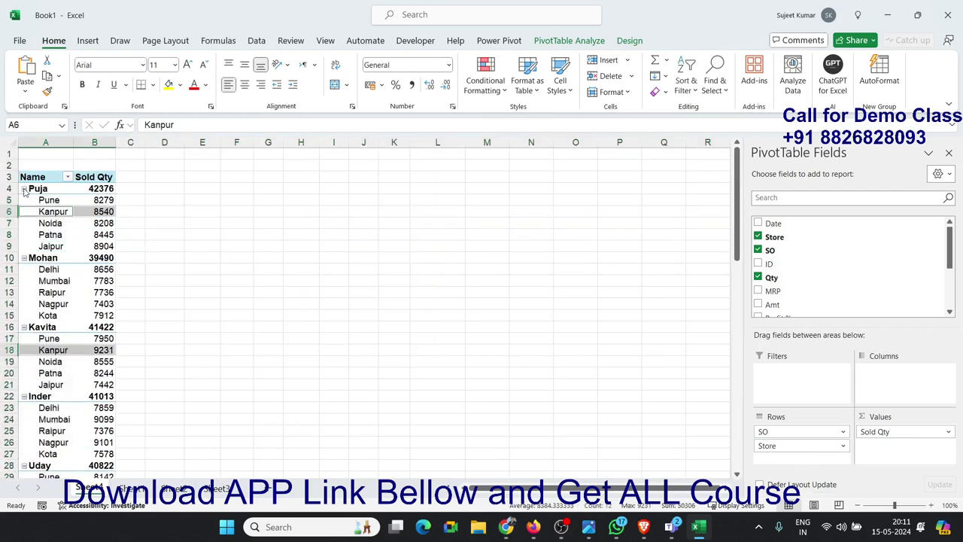
pyautogui.click(23, 188)
pyautogui.press('F2')
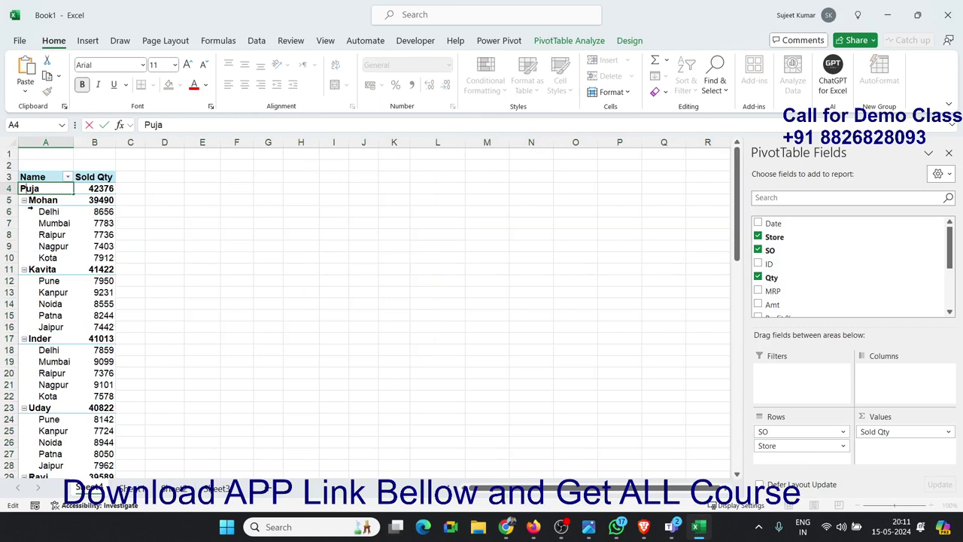
pyautogui.press('Escape')
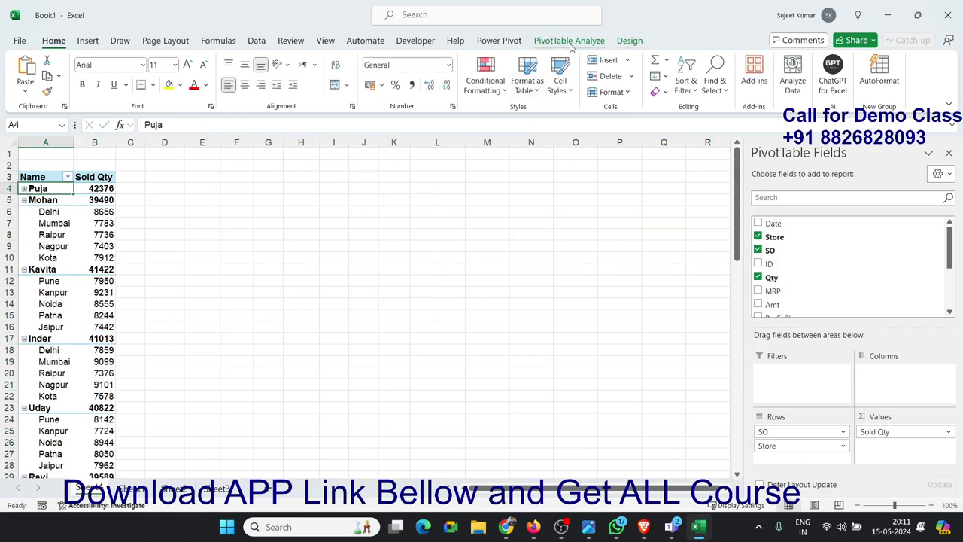
pyautogui.click(496, 209)
pyautogui.click(72, 257)
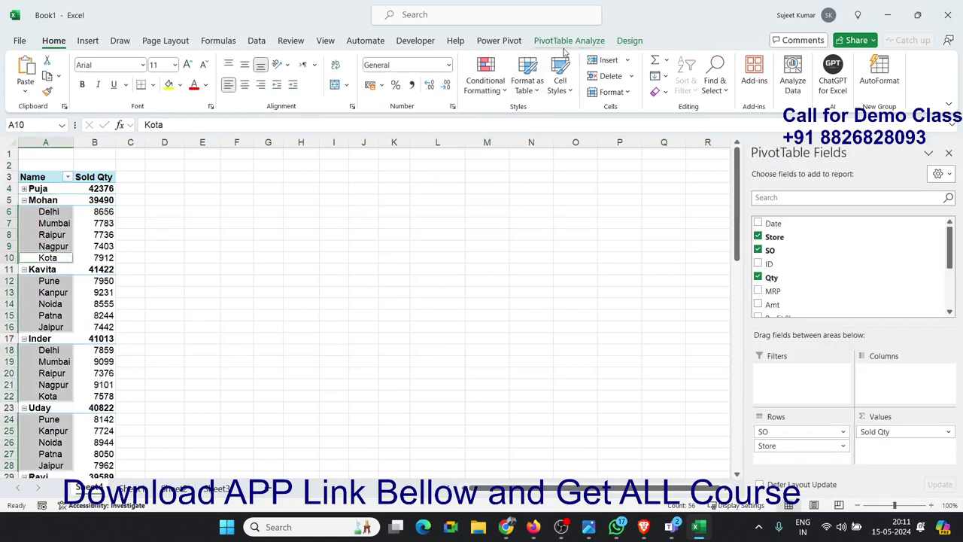
# - Collapse, then expand every name's store rows with the Analyze tab's Collapse/Expand Field
pyautogui.click(587, 44)
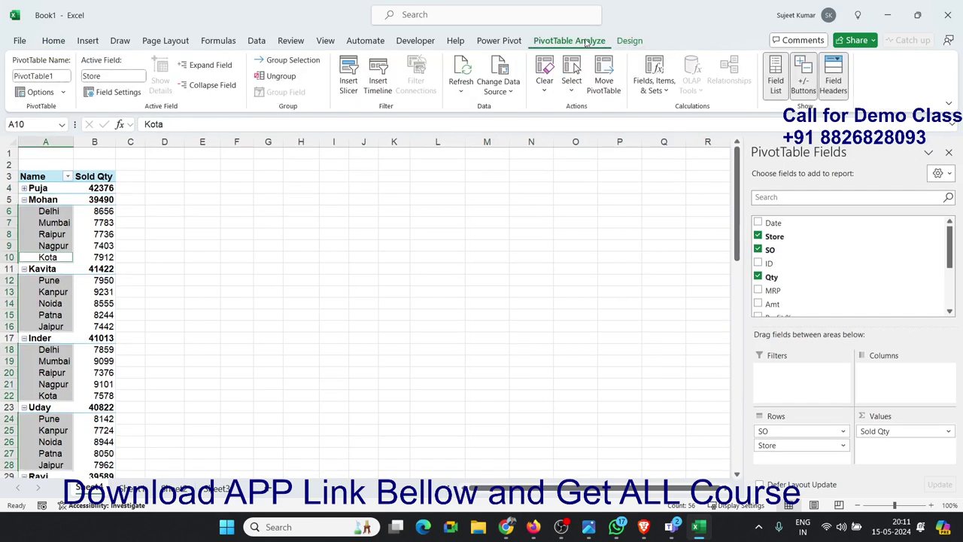
pyautogui.click(194, 66)
pyautogui.press('Escape')
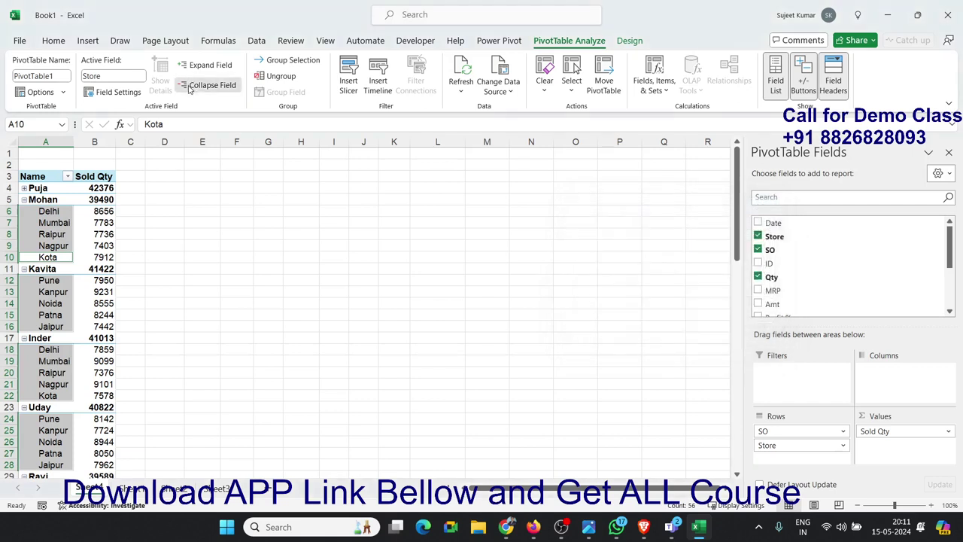
pyautogui.click(203, 85)
pyautogui.click(43, 199)
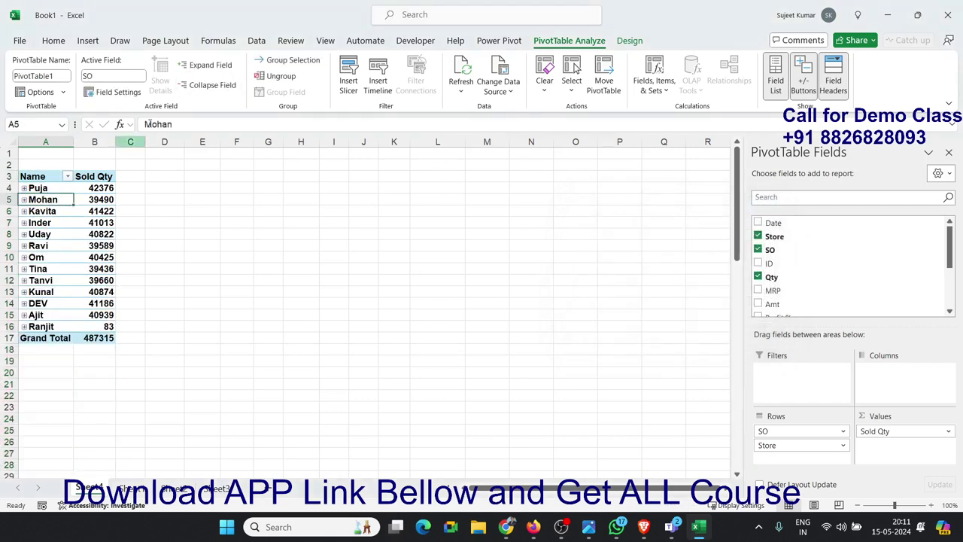
pyautogui.click(223, 67)
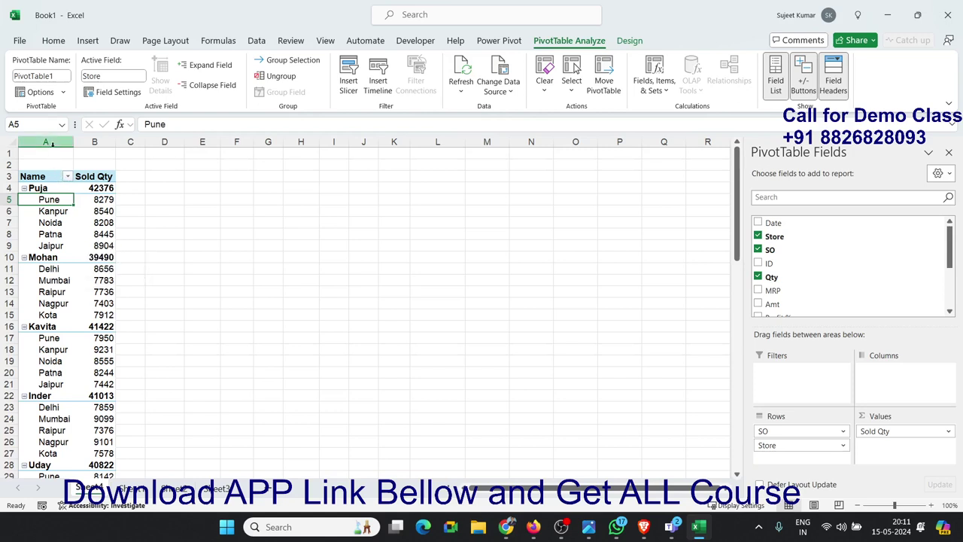
pyautogui.moveTo(61, 142); pyautogui.dragTo(79, 143)
pyautogui.hotkey('ctrl', 'c')
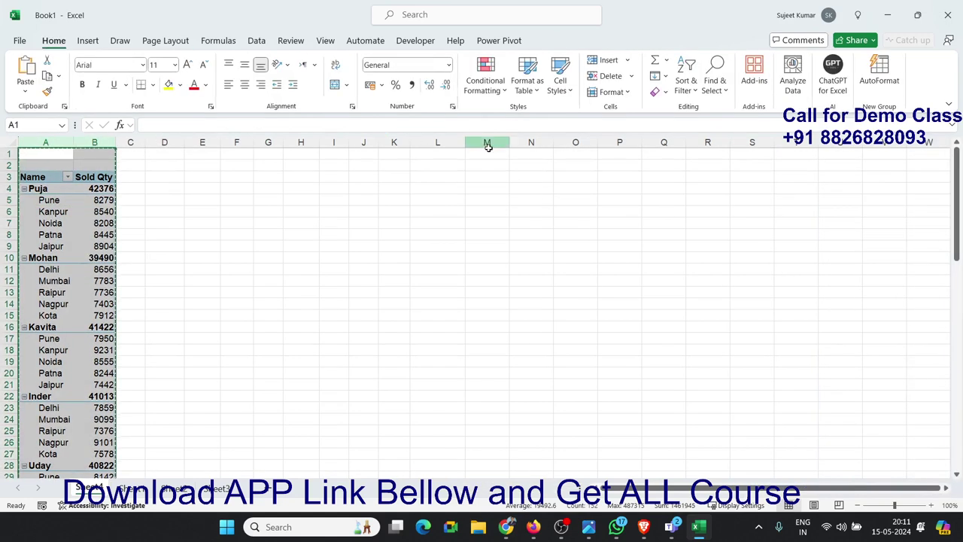
pyautogui.click(486, 155)
pyautogui.click(24, 90)
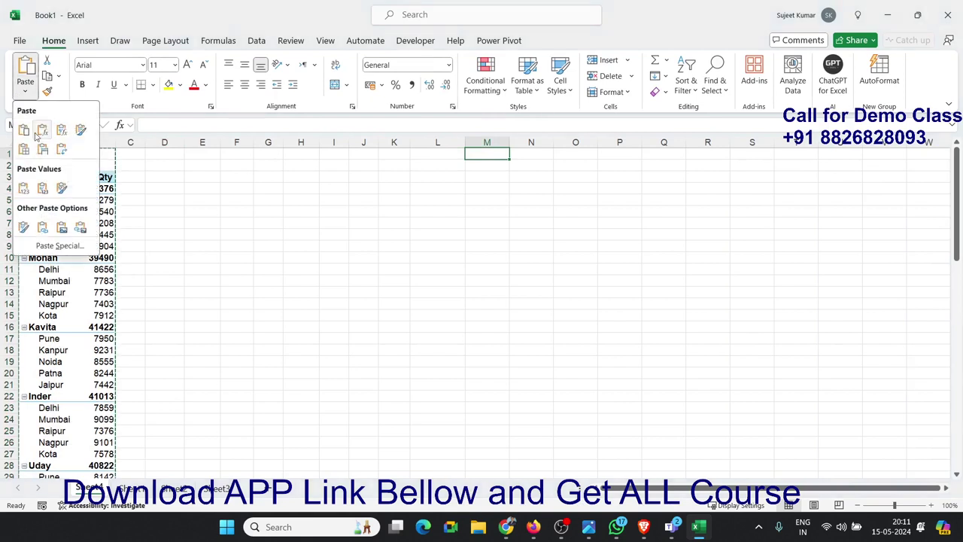
pyautogui.click(24, 193)
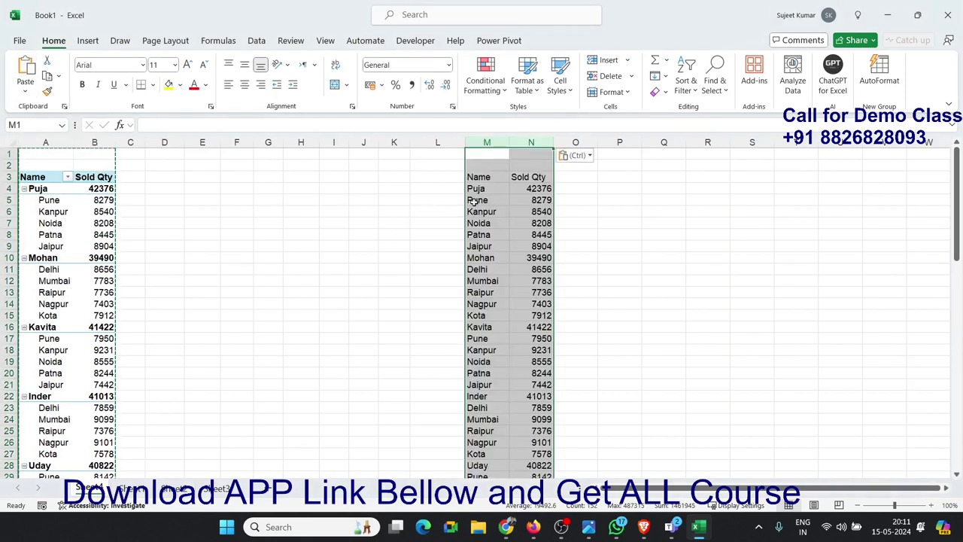
pyautogui.moveTo(481, 189); pyautogui.dragTo(489, 225)
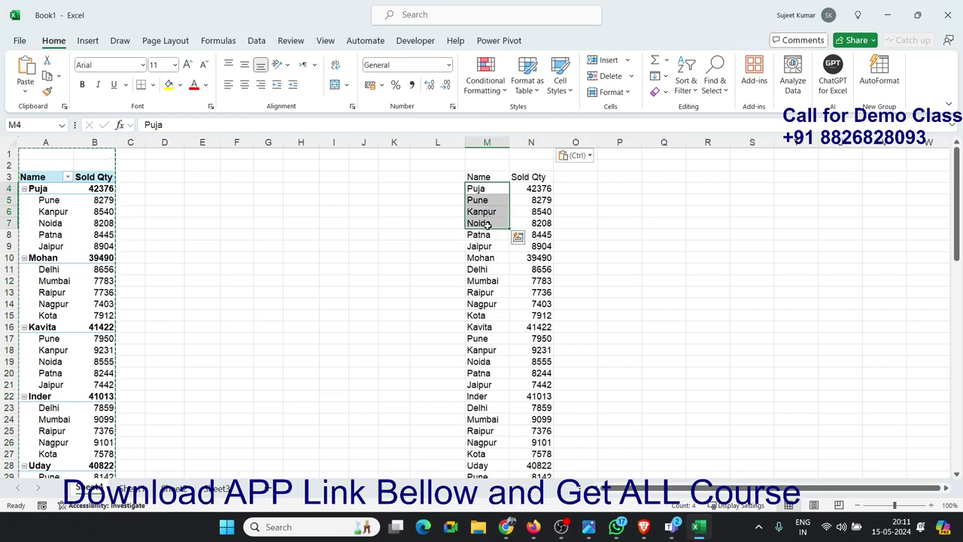
pyautogui.moveTo(474, 151); pyautogui.dragTo(543, 151)
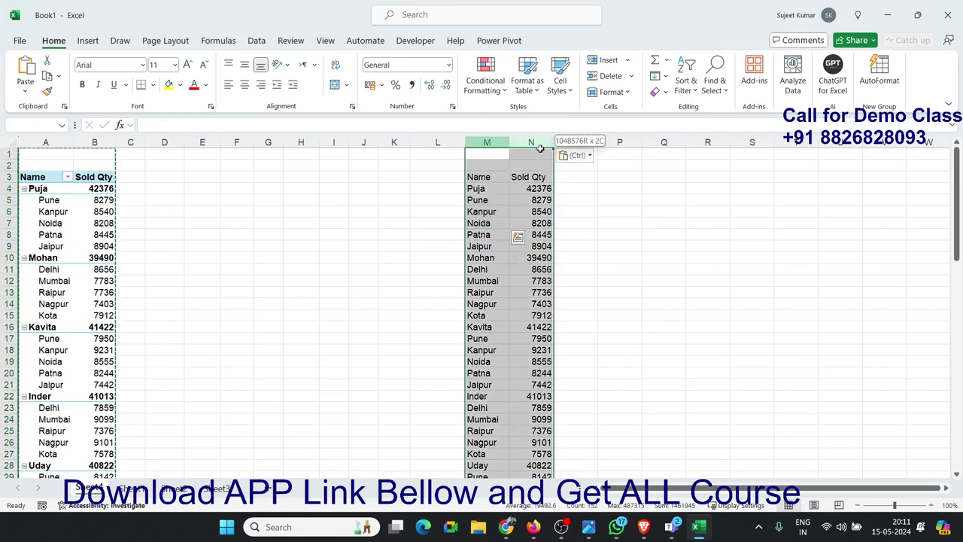
pyautogui.press('Delete')
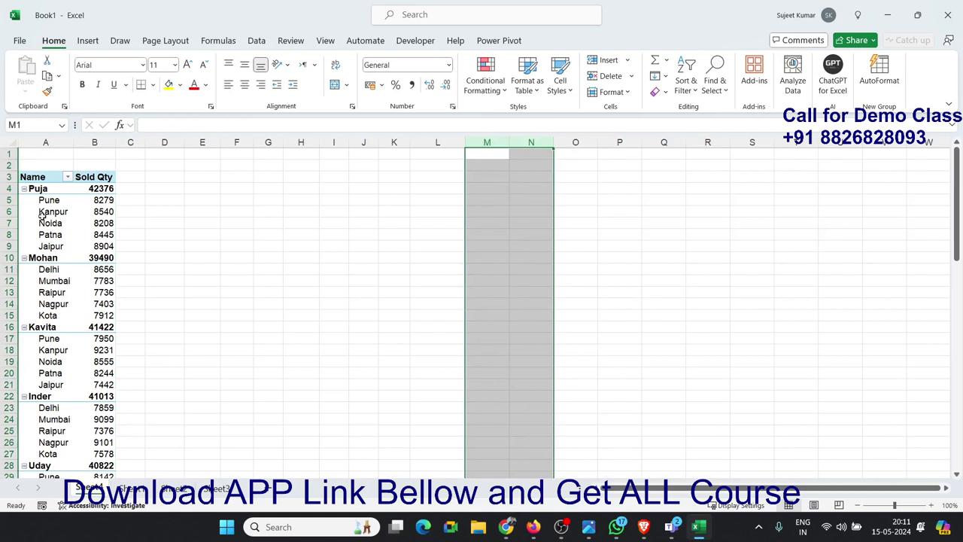
pyautogui.click(92, 216)
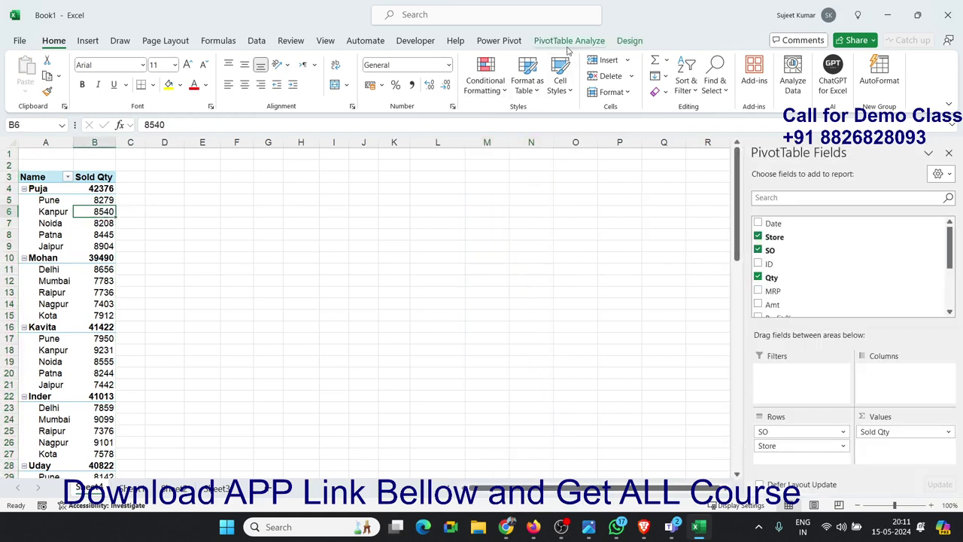
# - Switch the pivot table to Tabular Form via Design > Report Layout
pyautogui.click(629, 40)
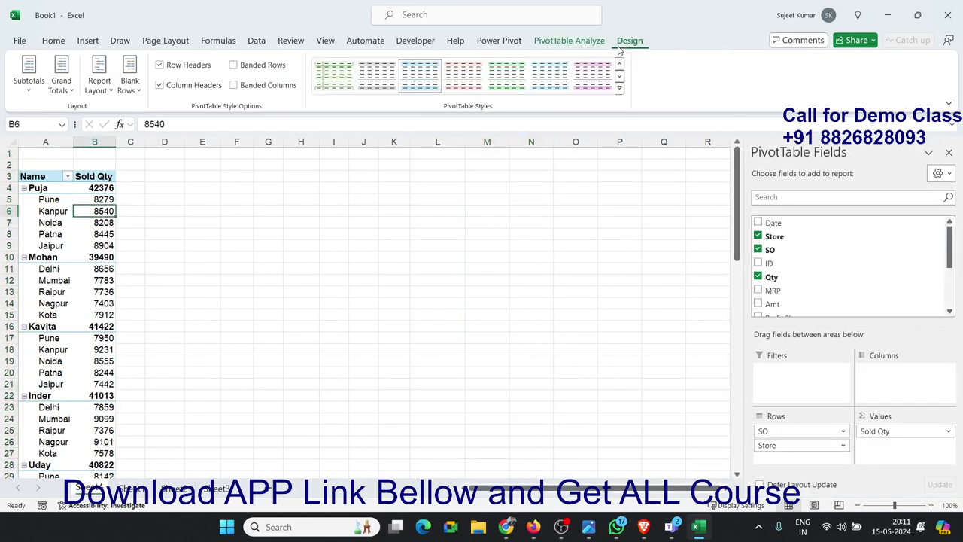
pyautogui.click(97, 91)
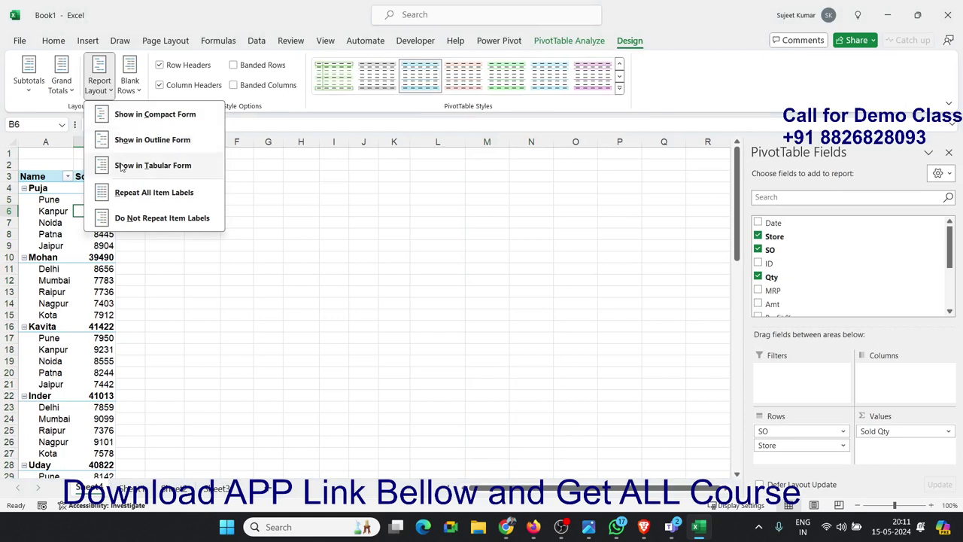
pyautogui.click(121, 166)
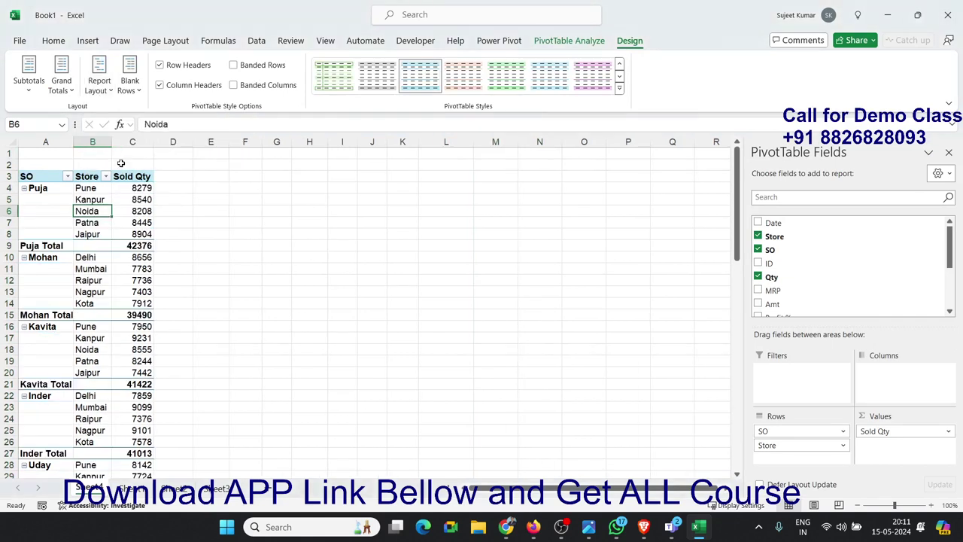
pyautogui.click(104, 269)
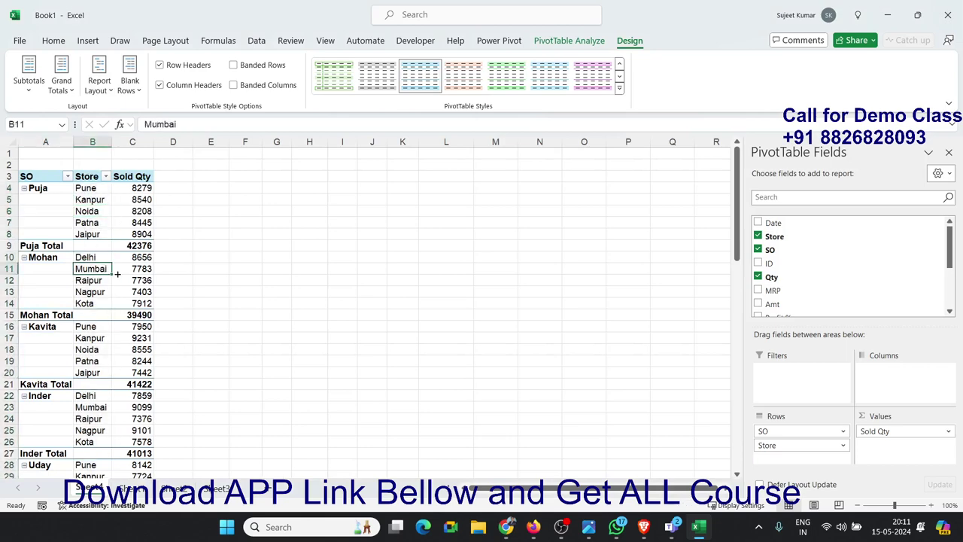
pyautogui.click(146, 279)
pyautogui.scroll(-4, 103, 349)
pyautogui.scroll(4, 103, 349)
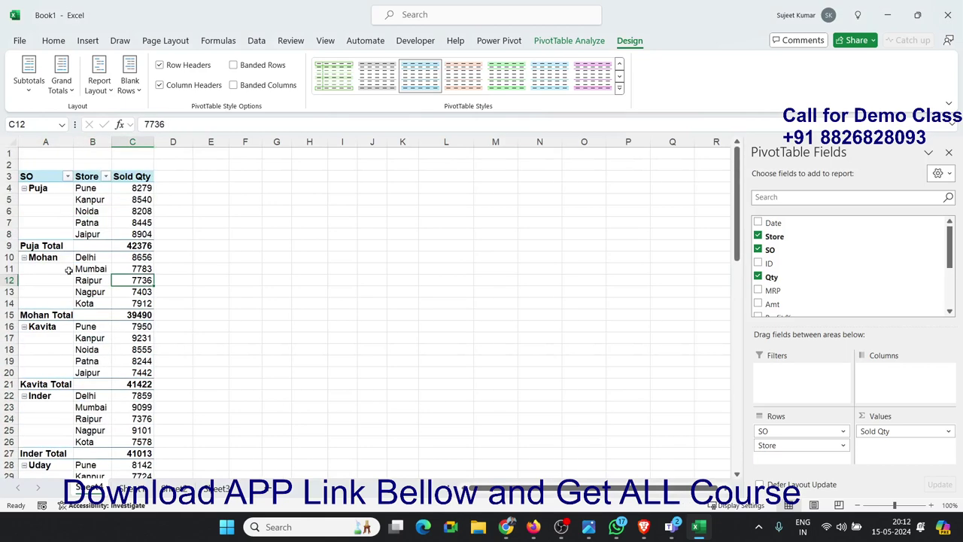
# - Collapse and re-expand the Puja group, then turn off Subtotal "SO" from the Puja Total row
pyautogui.click(23, 189)
pyautogui.click(24, 188)
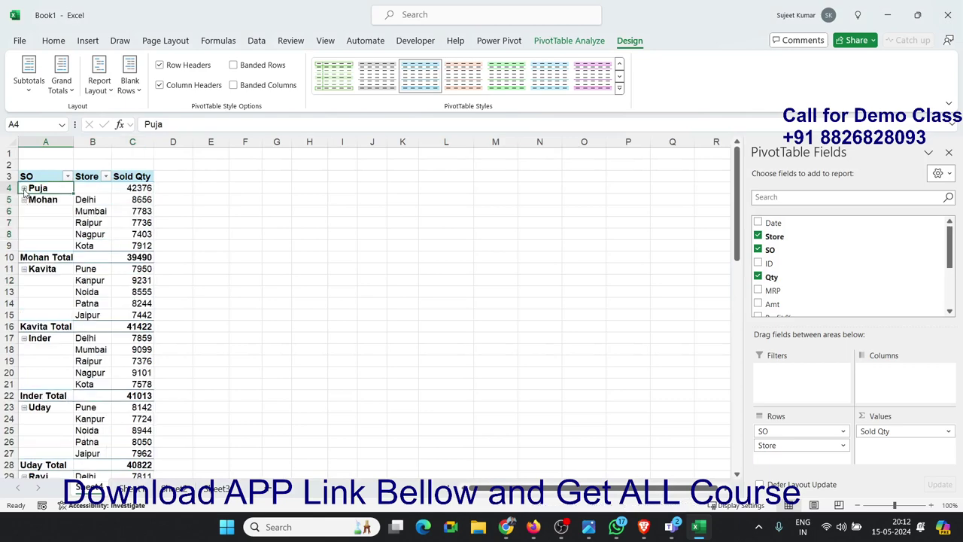
pyautogui.click(24, 190)
pyautogui.click(41, 247)
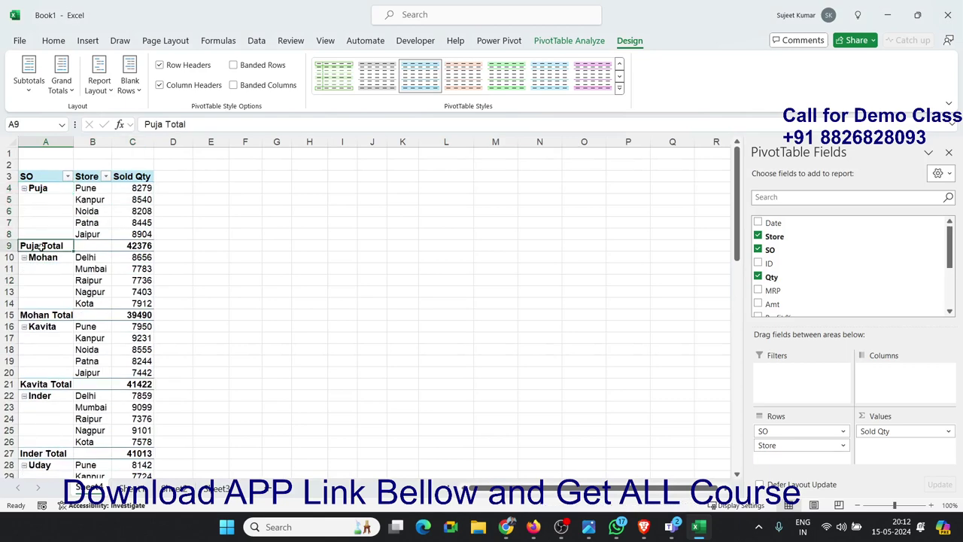
pyautogui.click(37, 316)
pyautogui.click(39, 248)
pyautogui.rightClick(43, 259)
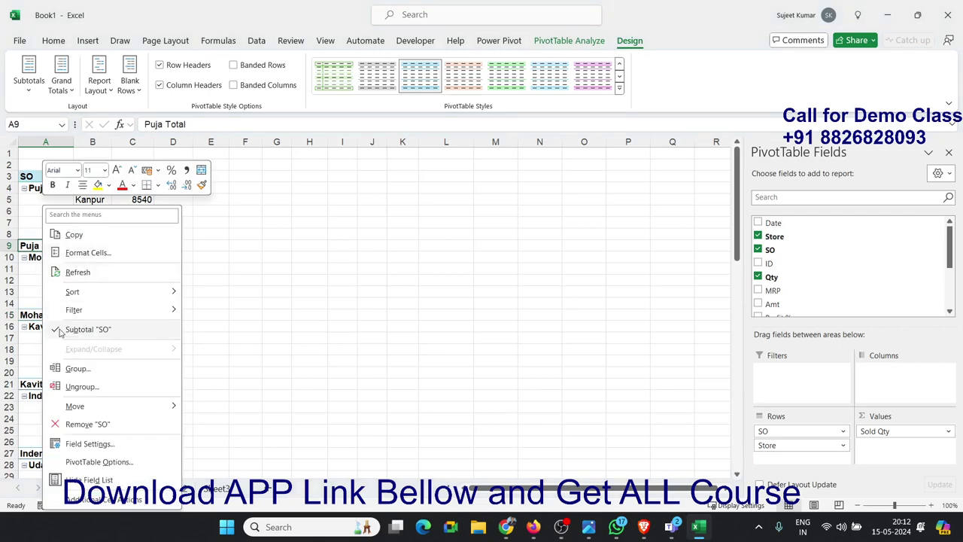
pyautogui.click(60, 332)
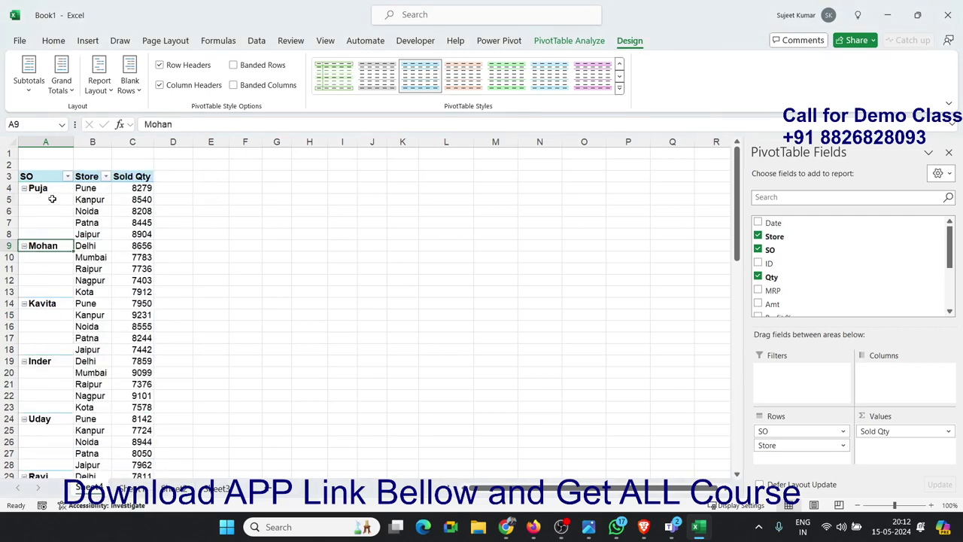
# - Review the blank label cells under each name and reopen the Report Layout choices
pyautogui.moveTo(51, 198); pyautogui.dragTo(45, 365)
pyautogui.scroll(-4, 45, 330)
pyautogui.scroll(-4, 44, 331)
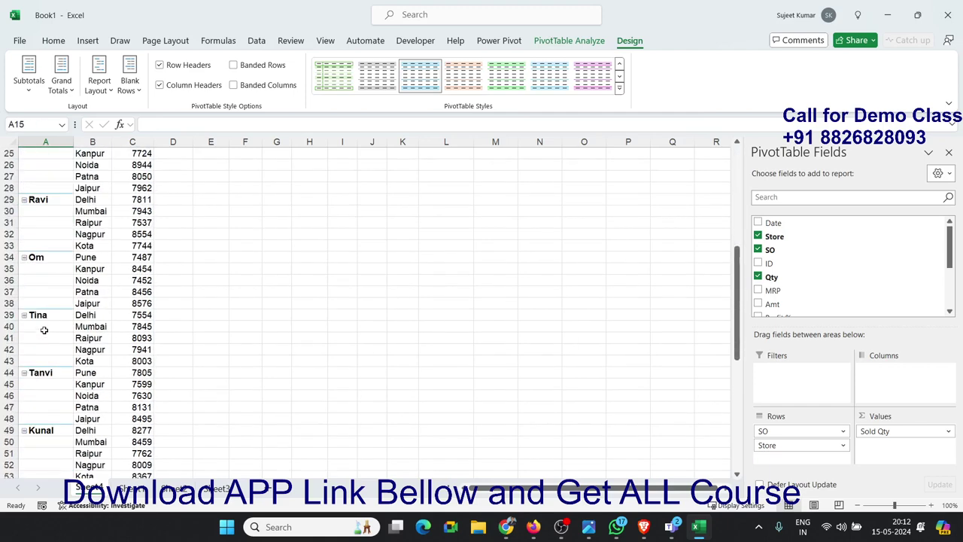
pyautogui.scroll(-8, 45, 331)
pyautogui.scroll(3, 47, 324)
pyautogui.scroll(9, 47, 315)
pyautogui.scroll(5, 45, 261)
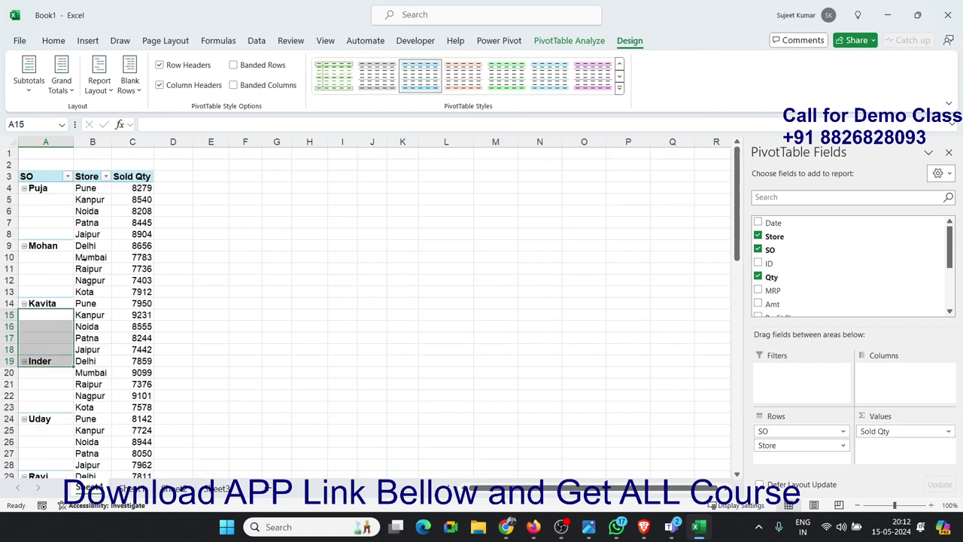
pyautogui.click(85, 257)
pyautogui.moveTo(49, 192); pyautogui.dragTo(48, 234)
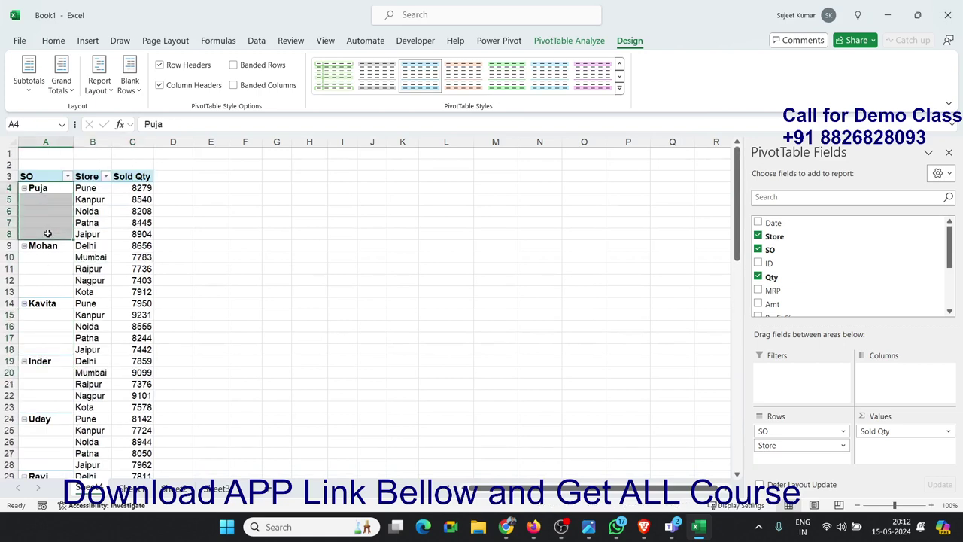
pyautogui.click(85, 257)
pyautogui.click(99, 83)
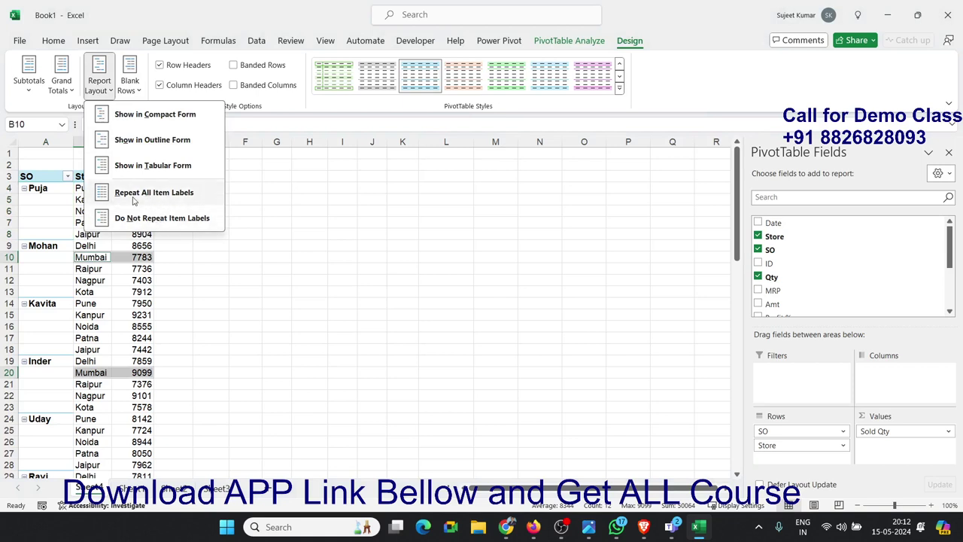
pyautogui.click(133, 197)
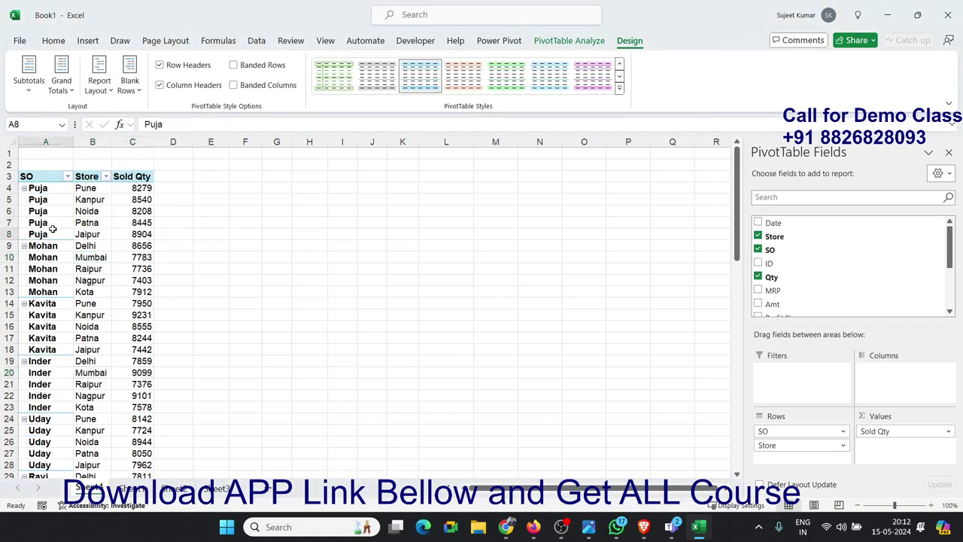
pyautogui.moveTo(52, 234); pyautogui.dragTo(58, 248)
pyautogui.click(129, 81)
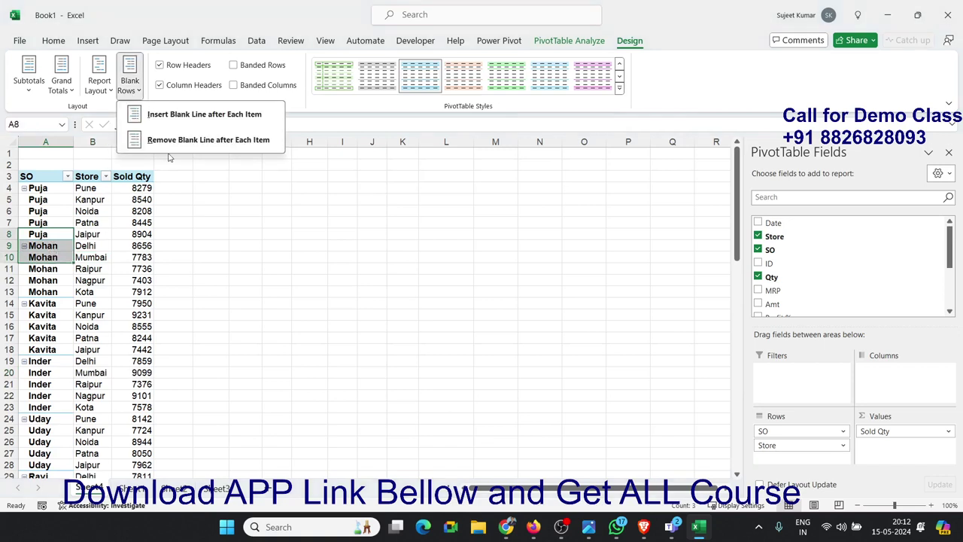
pyautogui.click(167, 114)
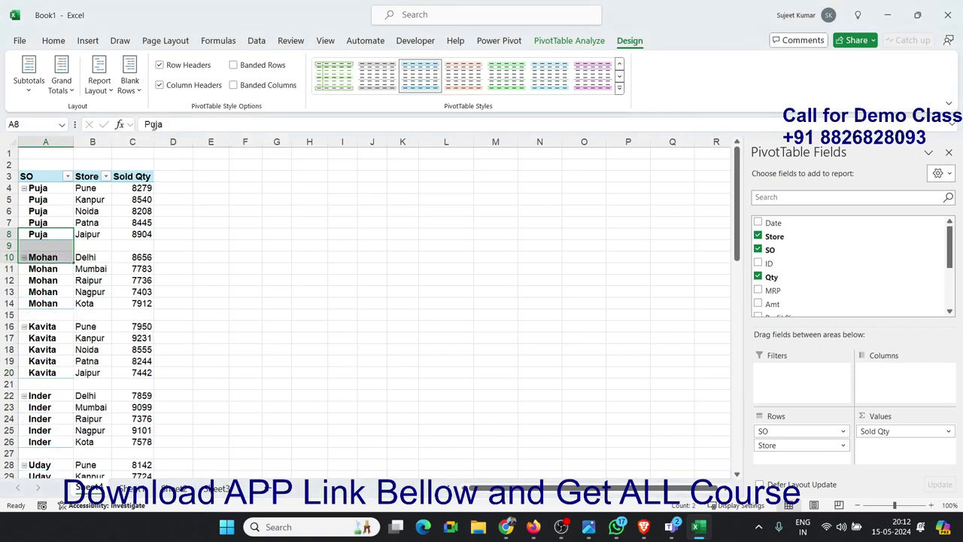
pyautogui.click(132, 83)
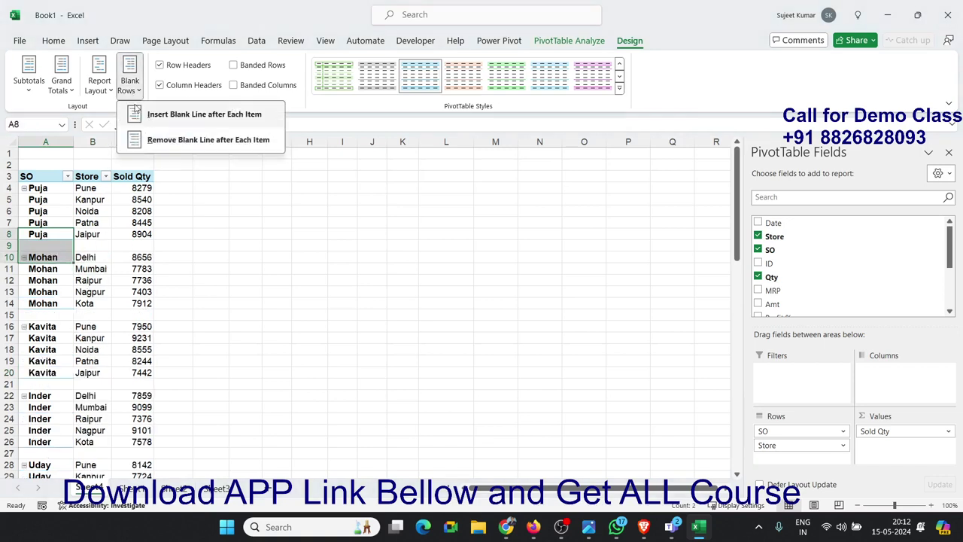
pyautogui.click(173, 142)
pyautogui.click(99, 83)
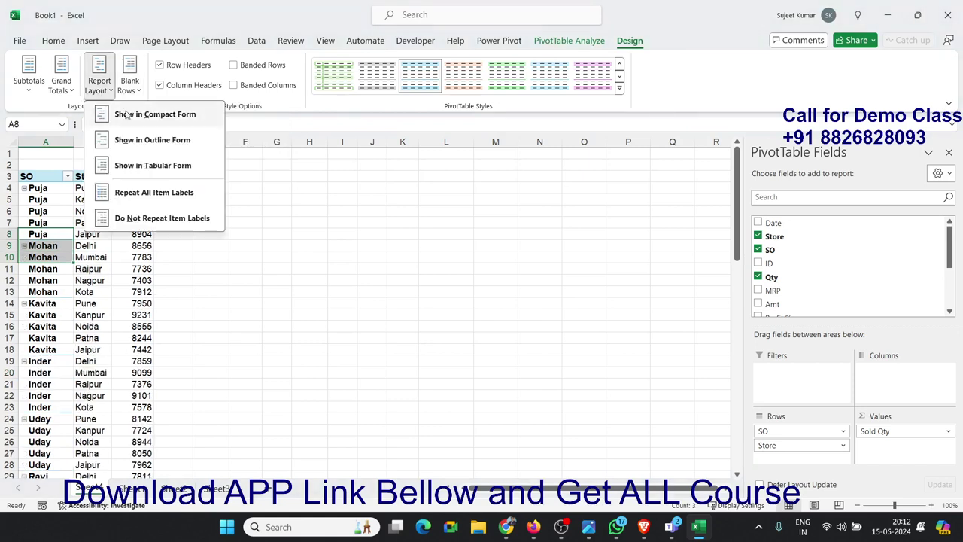
pyautogui.click(157, 220)
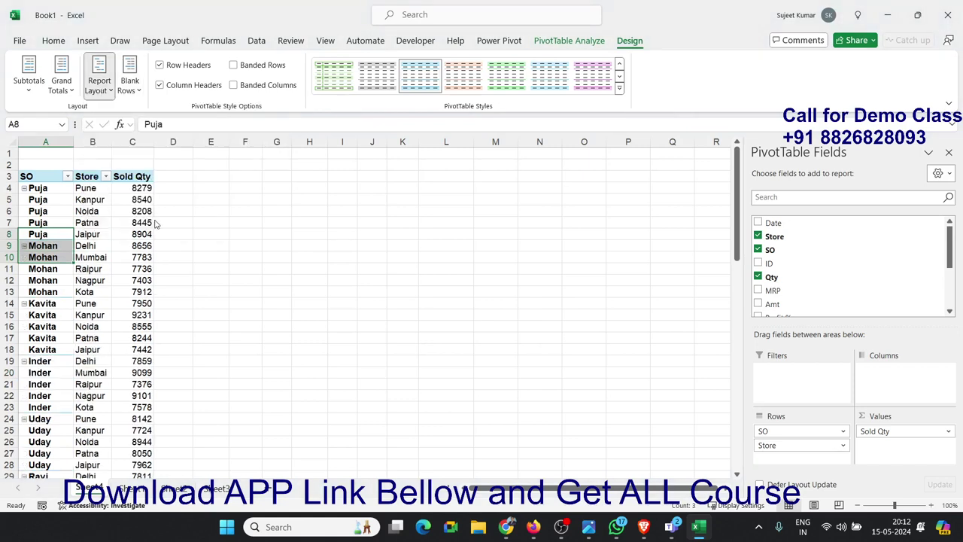
pyautogui.click(106, 234)
pyautogui.moveTo(60, 190); pyautogui.dragTo(60, 230)
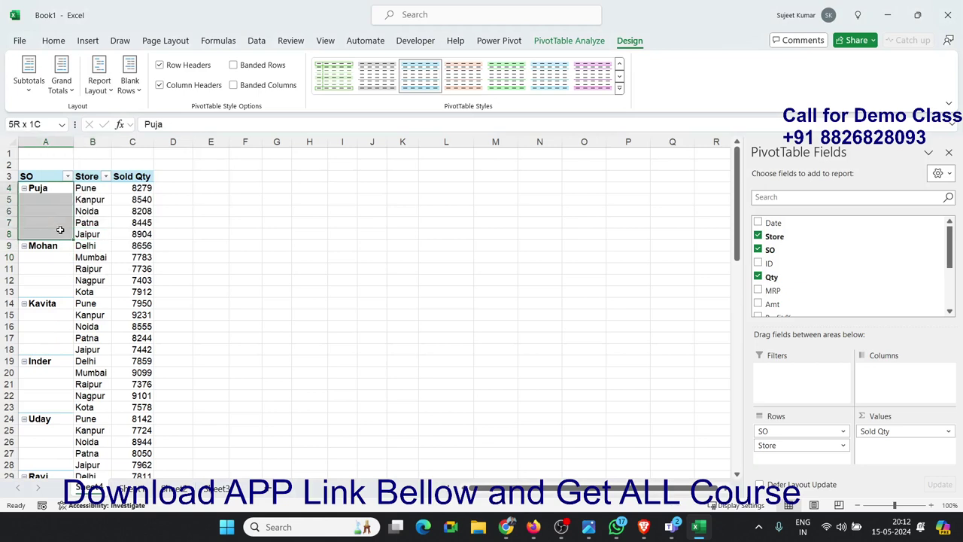
# - Merge and centre the SO labels with PivotTable Options, since Merge & Center is blocked in pivots
pyautogui.click(54, 40)
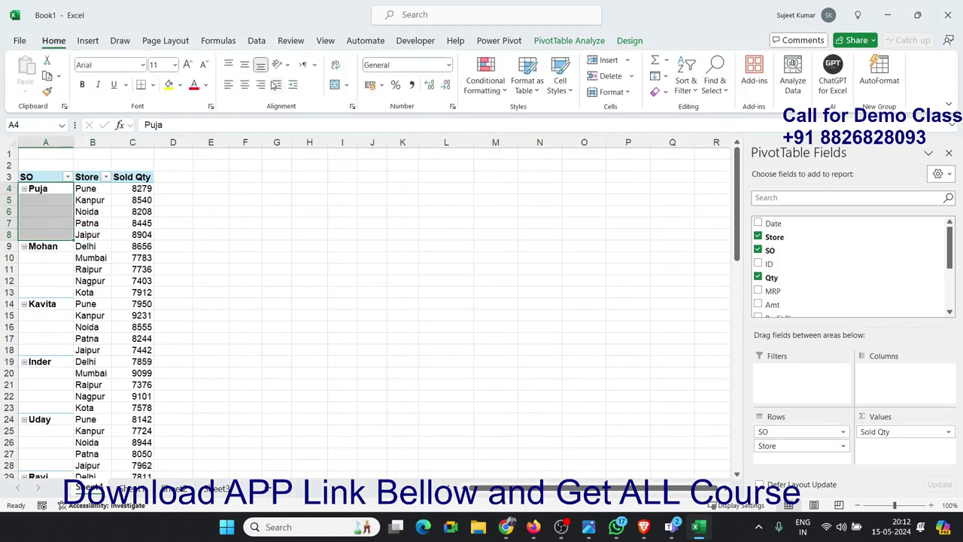
pyautogui.click(334, 85)
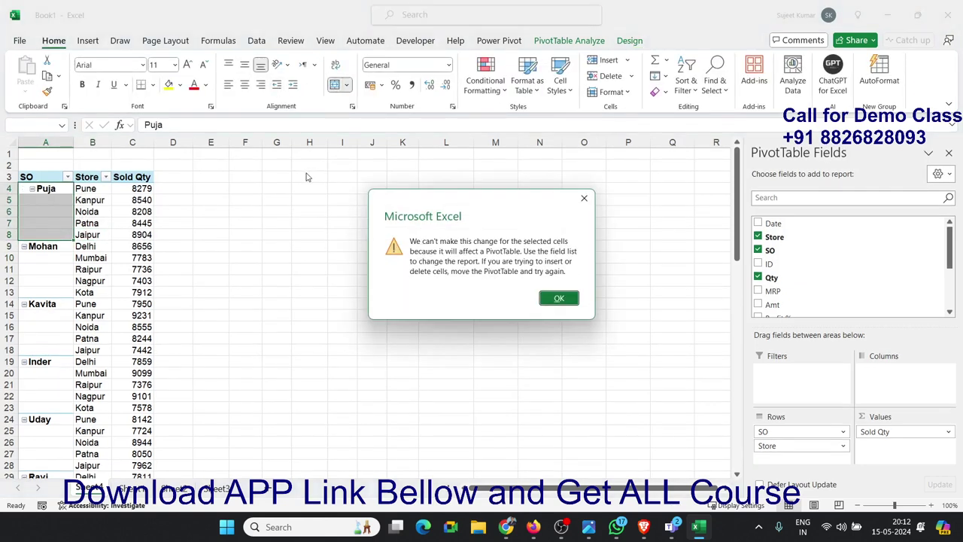
pyautogui.press('Return')
pyautogui.click(64, 211)
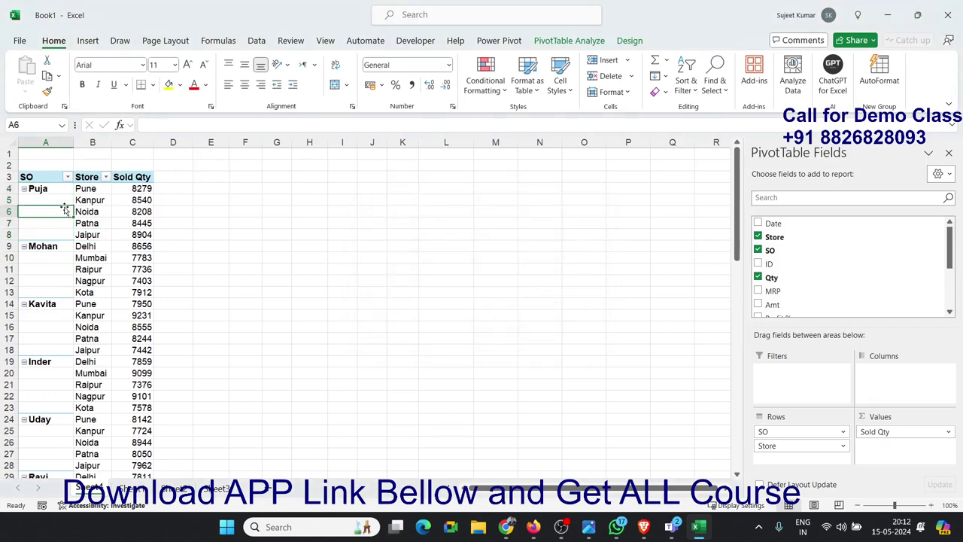
pyautogui.rightClick(65, 211)
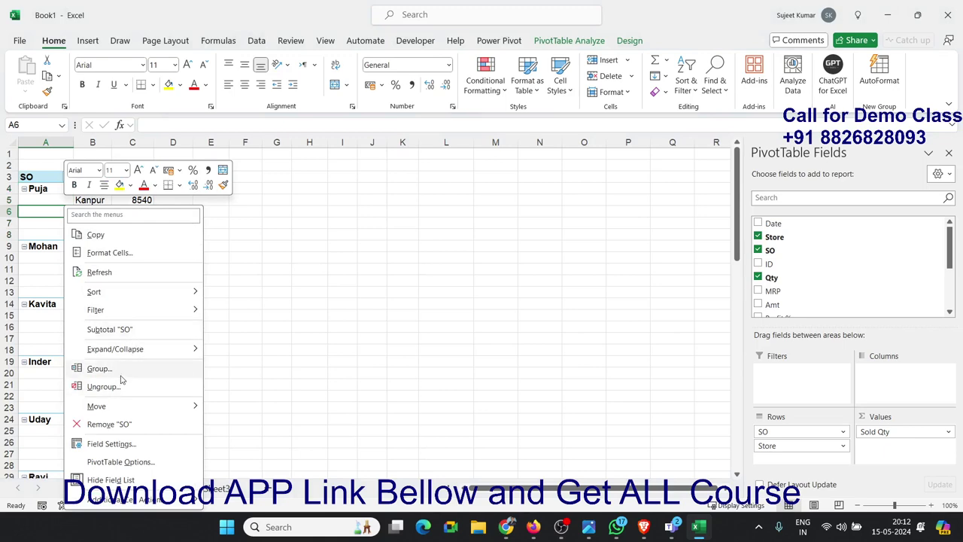
pyautogui.click(114, 461)
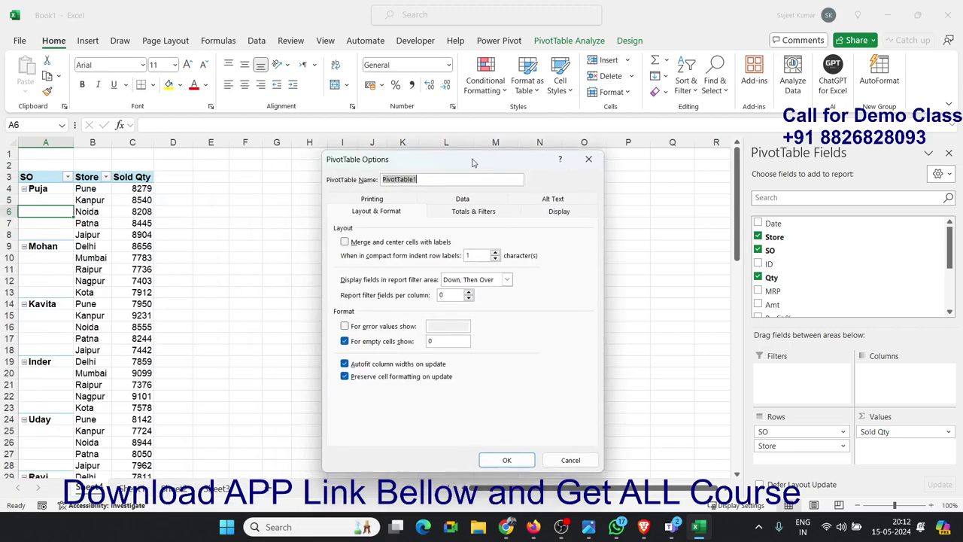
pyautogui.click(347, 241)
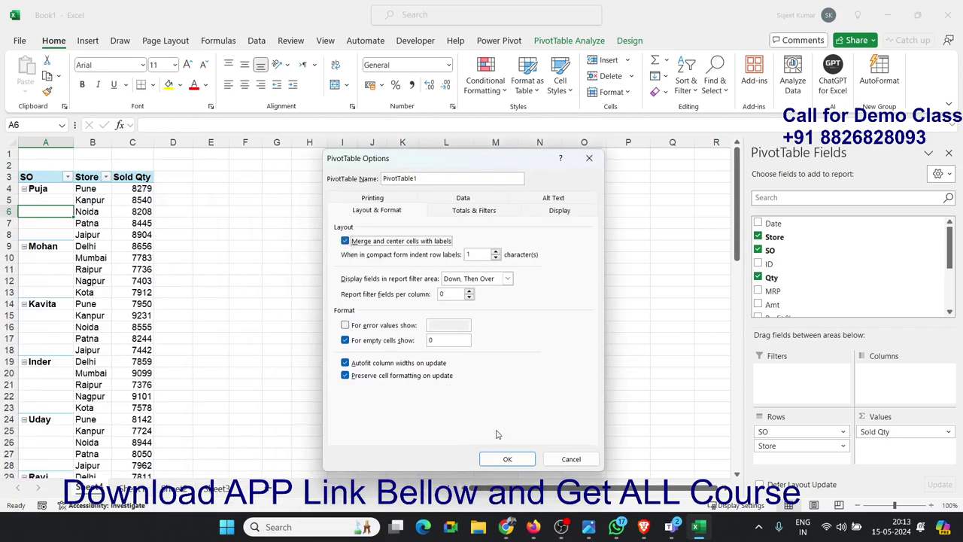
pyautogui.click(502, 460)
# - Check the merged Kavita, Inder, Uday and Om labels, then switch to the raw data sheet
pyautogui.click(65, 331)
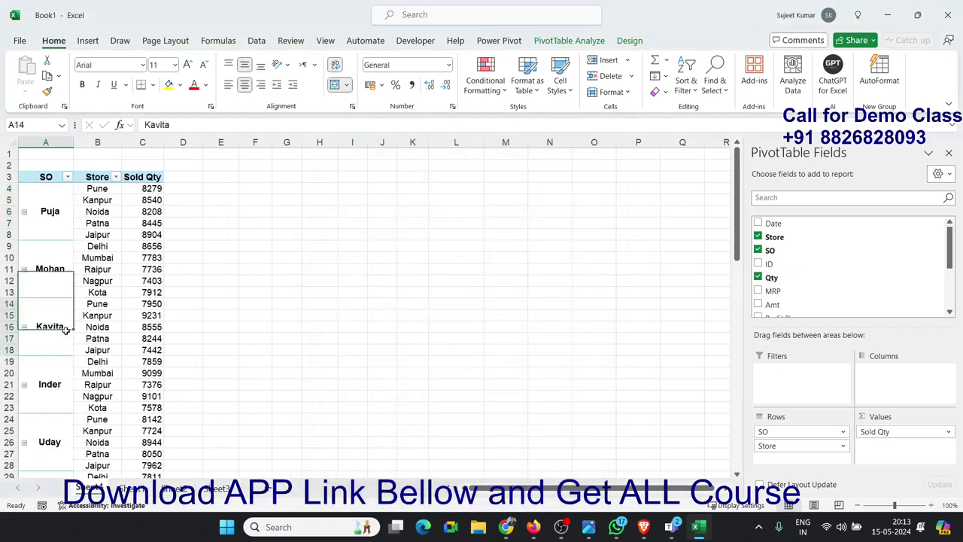
pyautogui.click(65, 397)
pyautogui.click(63, 449)
pyautogui.scroll(-4, 60, 449)
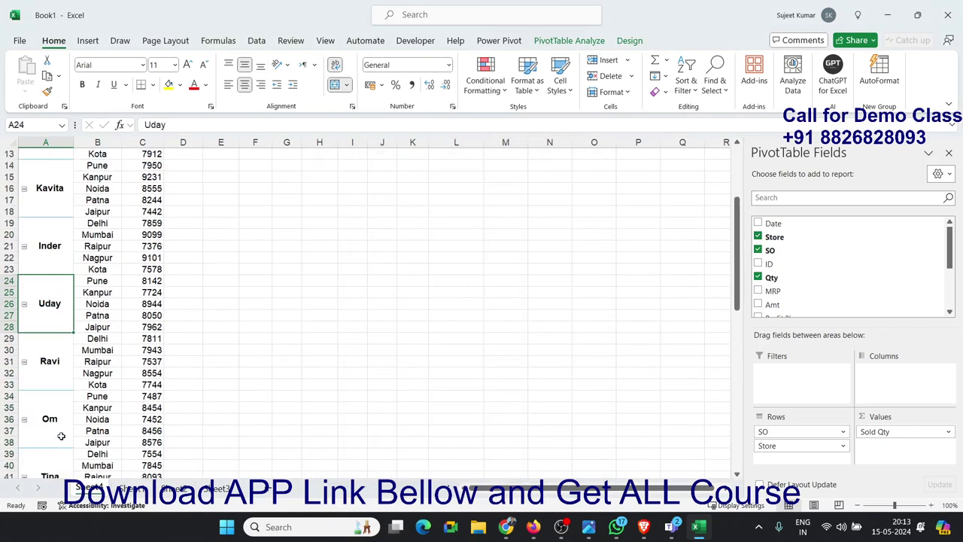
pyautogui.click(61, 435)
pyautogui.scroll(-7, 61, 436)
pyautogui.scroll(-5, 61, 435)
pyautogui.scroll(5, 63, 434)
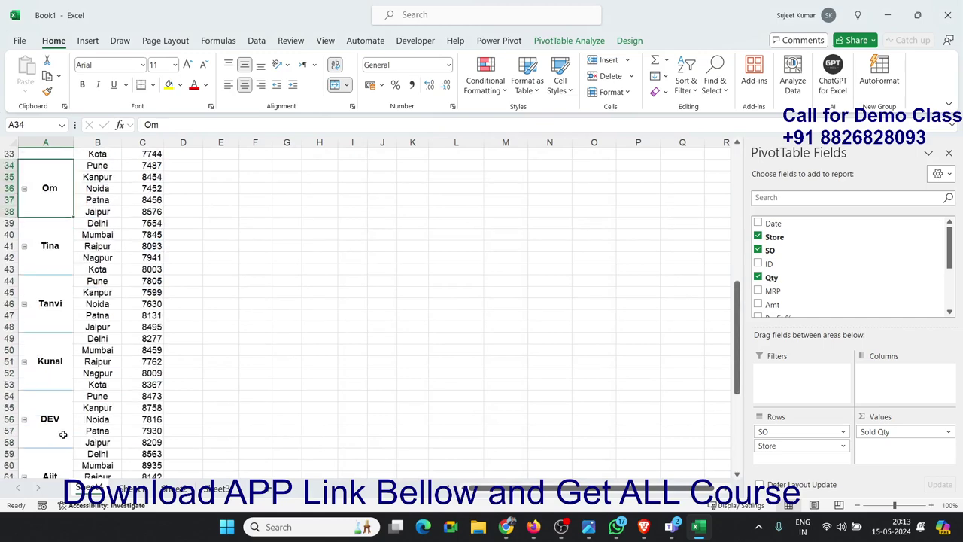
pyautogui.scroll(10, 63, 434)
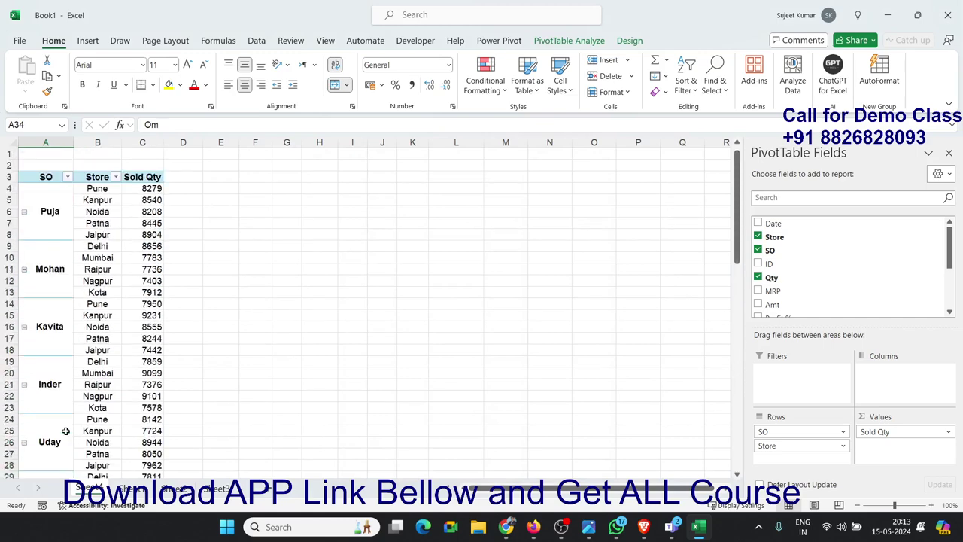
pyautogui.click(124, 485)
# - Insert a new PivotTable from the sales data on a new worksheet
pyautogui.click(85, 40)
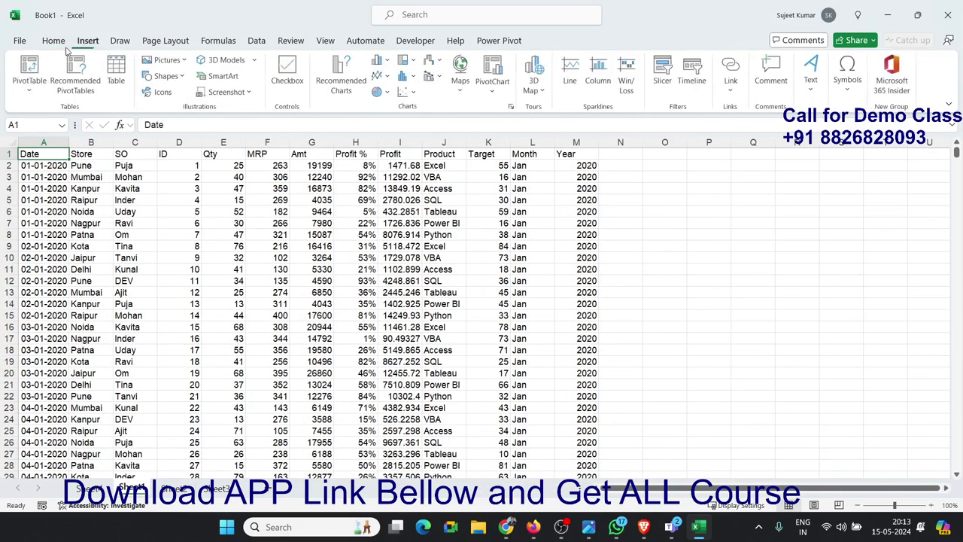
pyautogui.click(29, 68)
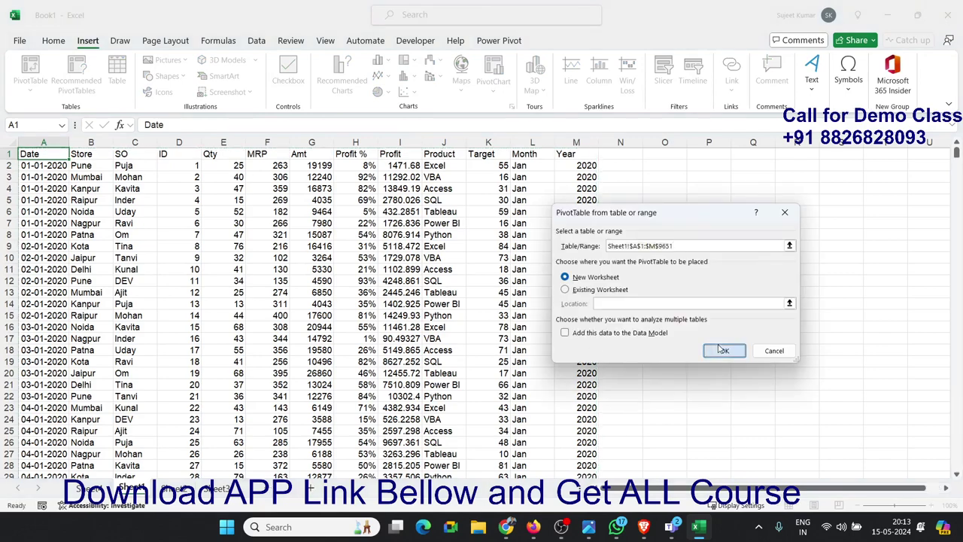
pyautogui.click(720, 348)
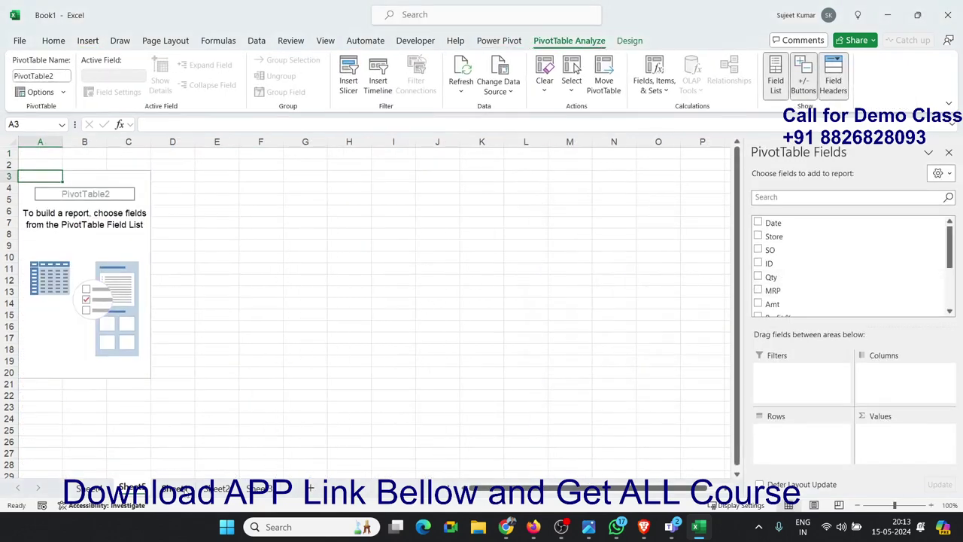
pyautogui.click(180, 489)
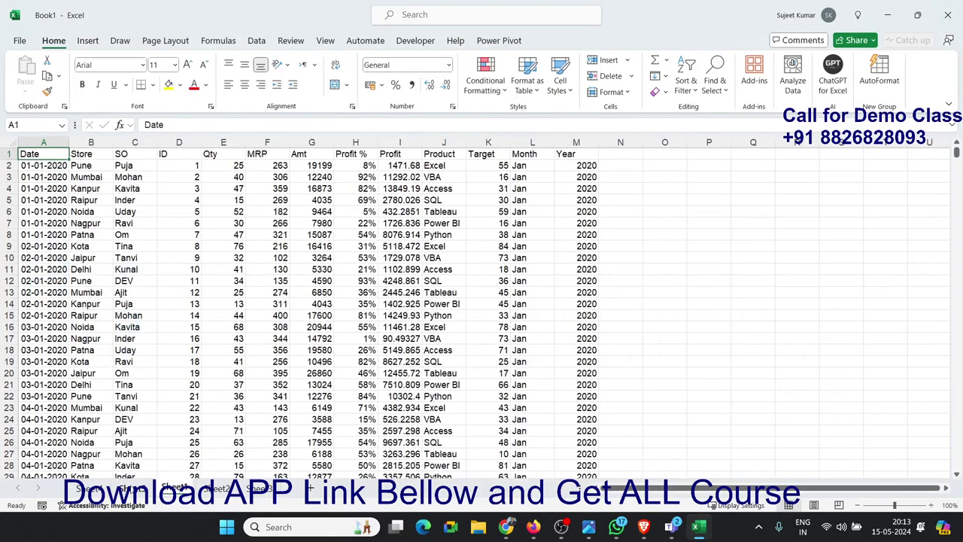
pyautogui.click(131, 488)
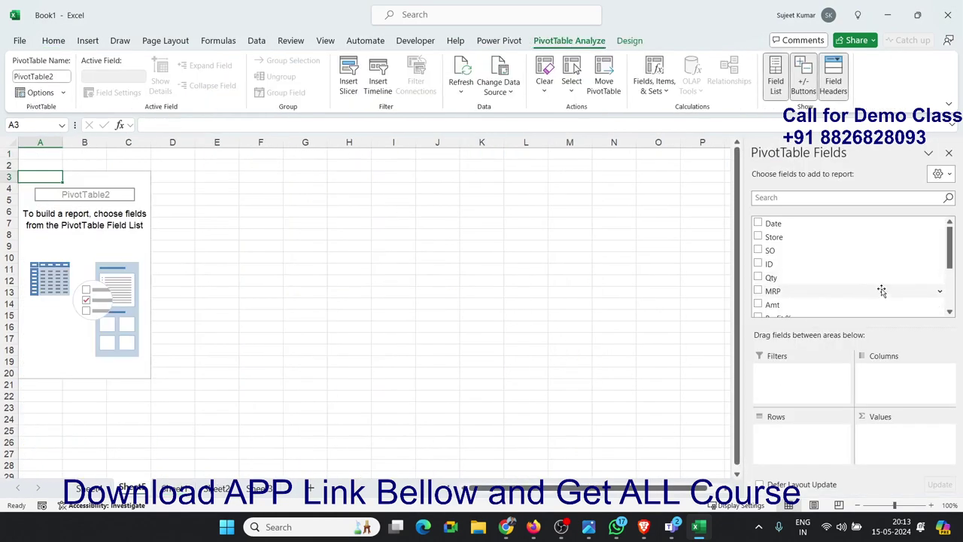
# - Put Month in Rows and Amt in Values, giving Sum of Amt for Apr through Mar
pyautogui.moveTo(948, 260); pyautogui.dragTo(949, 293)
pyautogui.moveTo(768, 303); pyautogui.dragTo(786, 443)
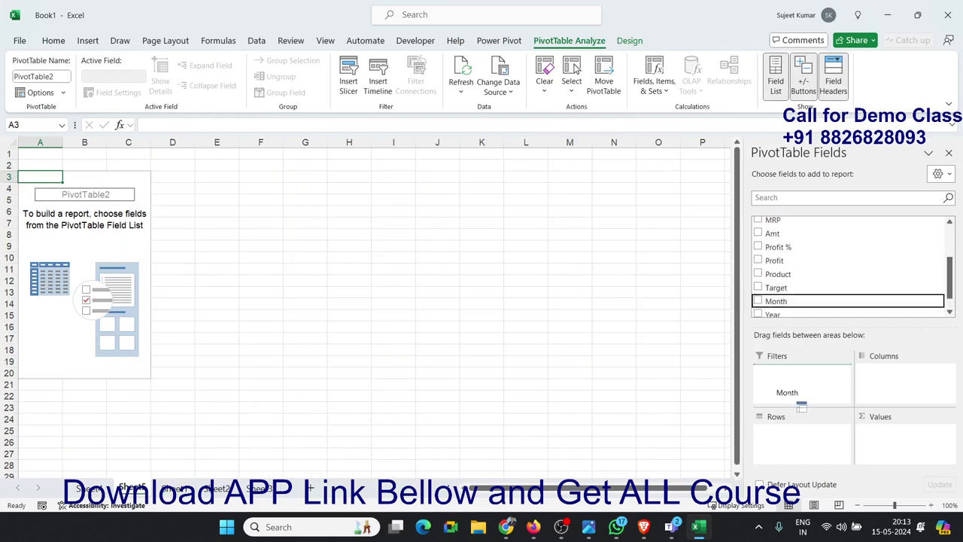
pyautogui.moveTo(772, 235); pyautogui.dragTo(891, 448)
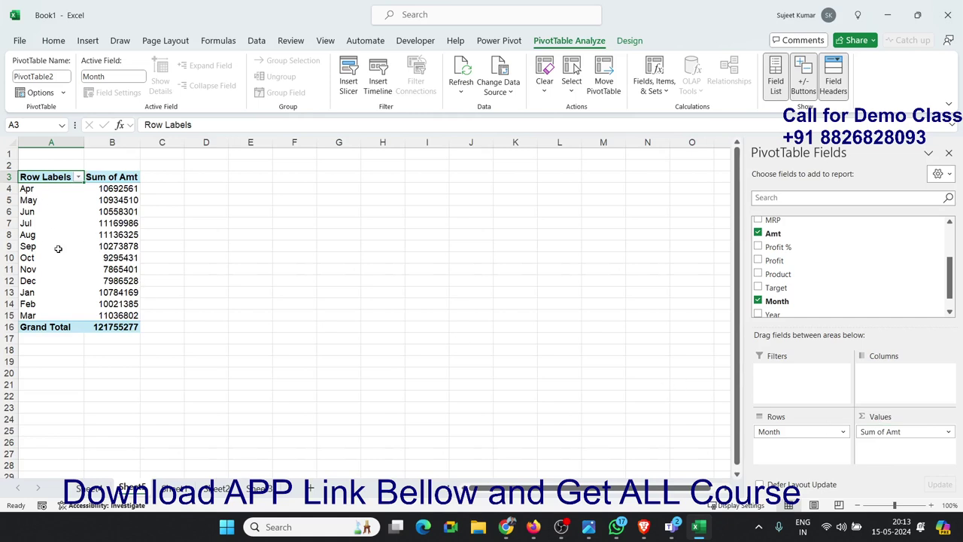
# - Sort the month labels Z to A
pyautogui.click(45, 221)
pyautogui.rightClick(47, 224)
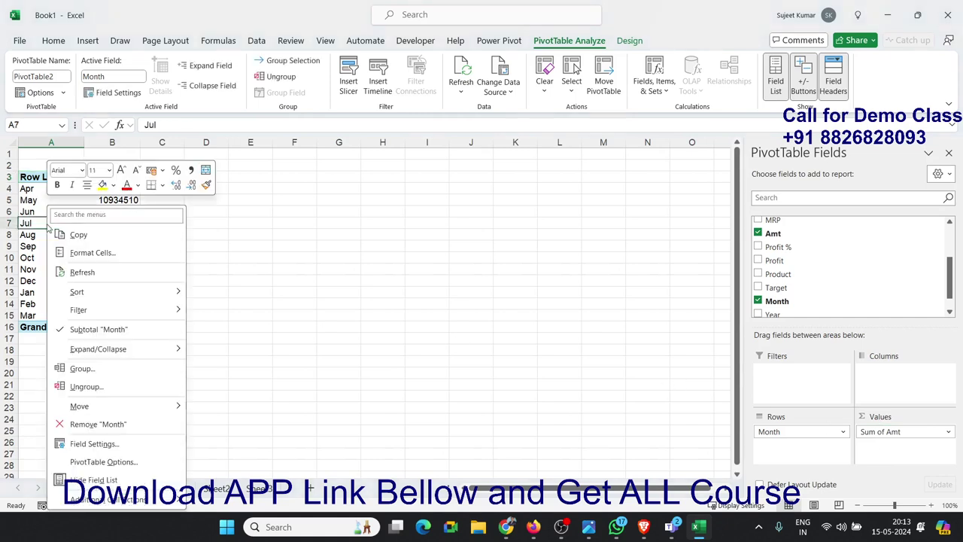
pyautogui.moveTo(77, 291)
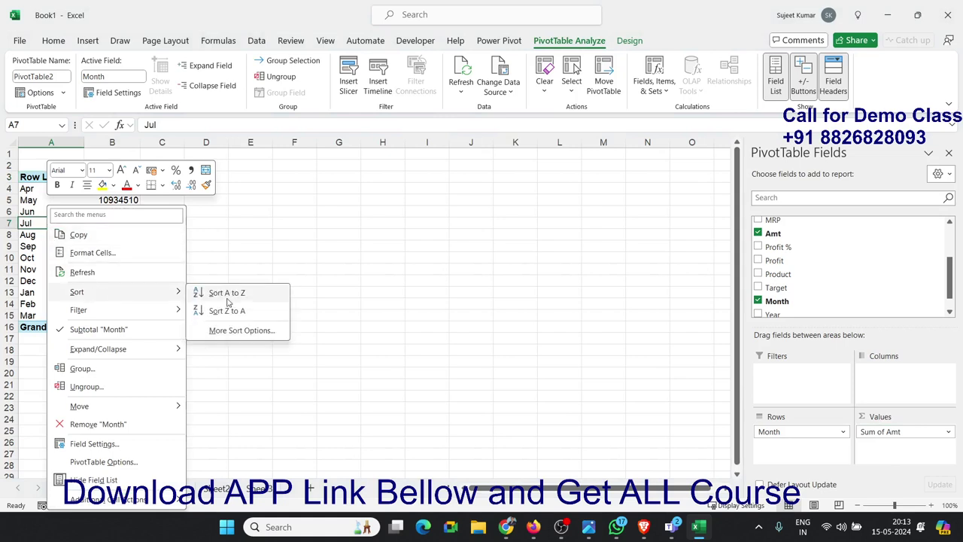
pyautogui.press('Escape')
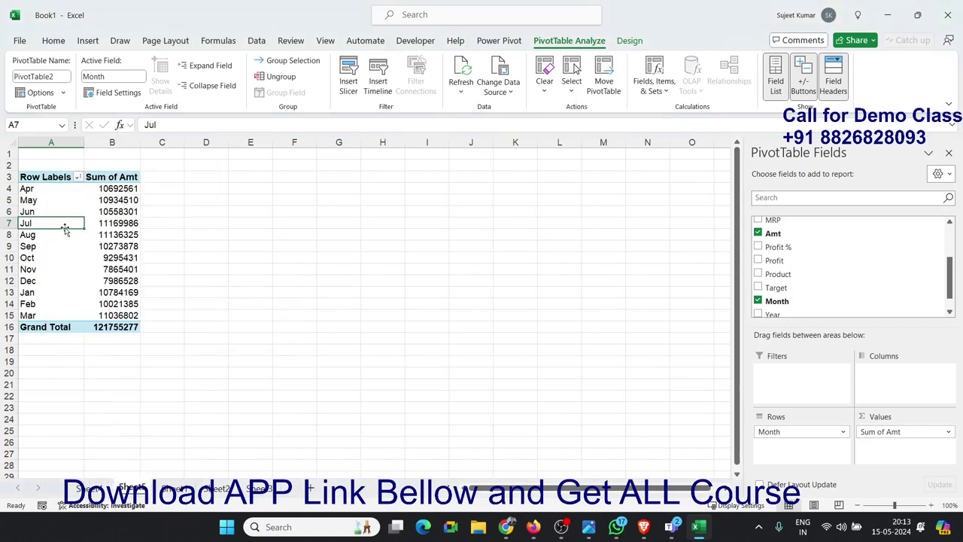
pyautogui.rightClick(62, 223)
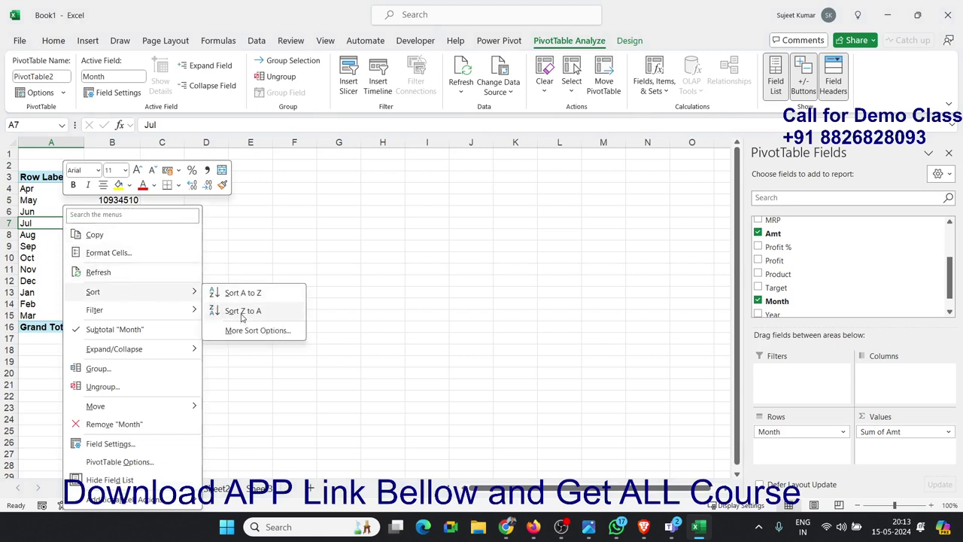
pyautogui.click(242, 310)
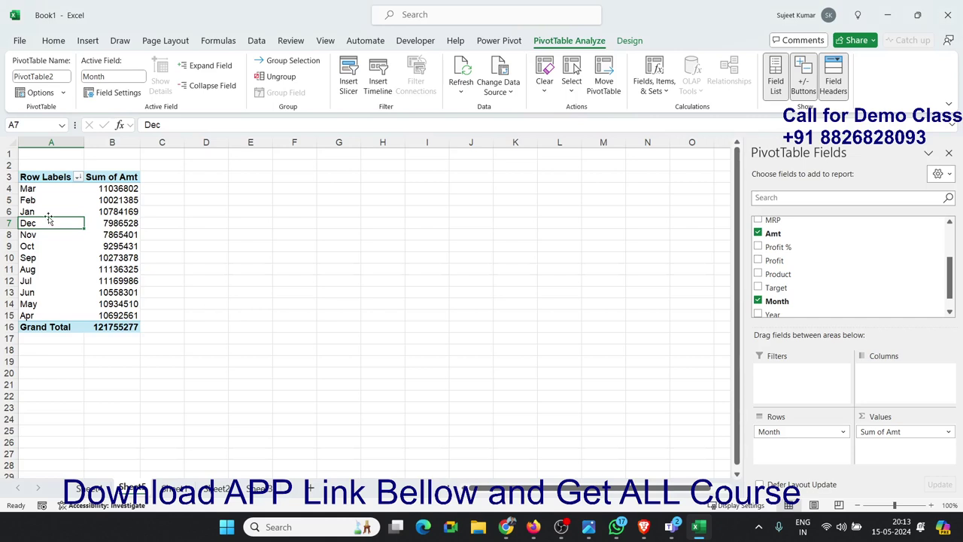
# - Sort months by Sum of Amt from smallest (Nov) to largest (Jul)
pyautogui.click(103, 213)
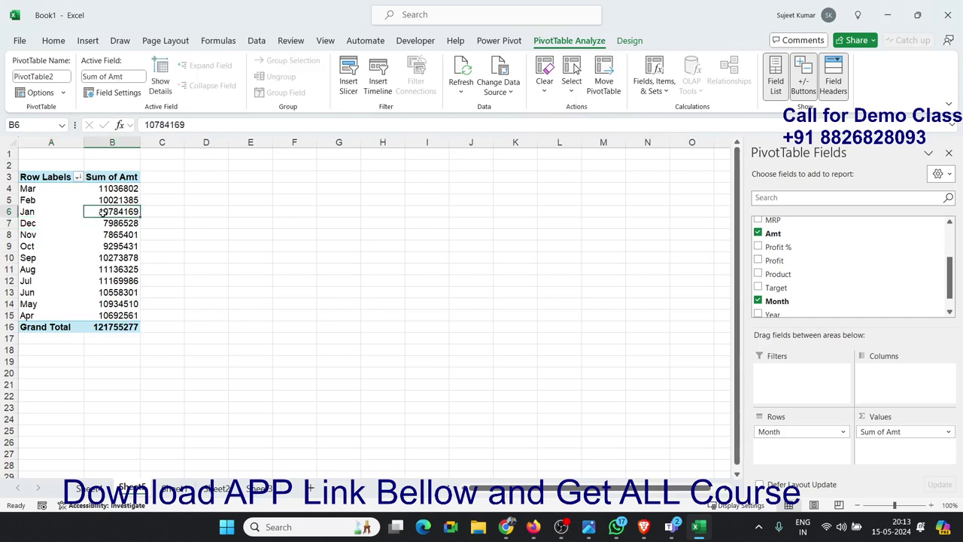
pyautogui.rightClick(115, 213)
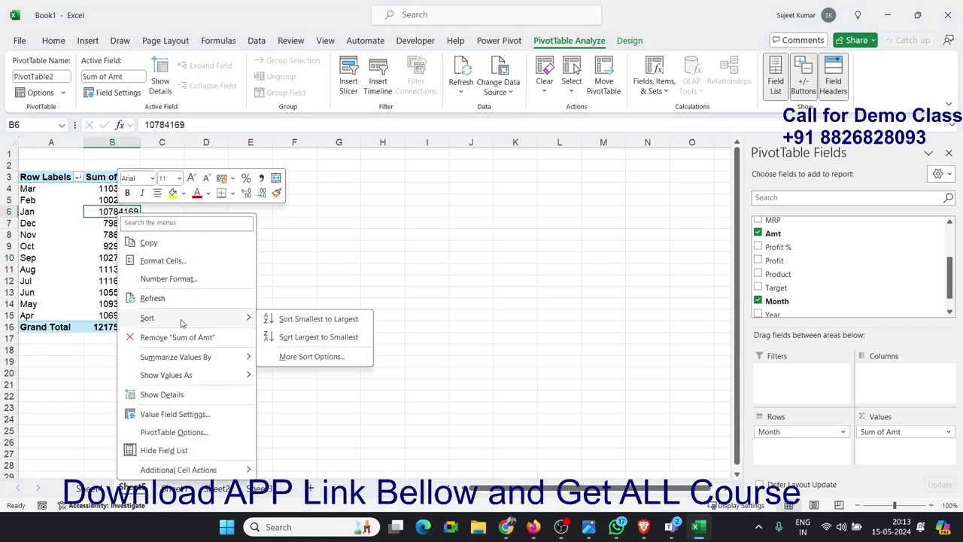
pyautogui.moveTo(147, 317)
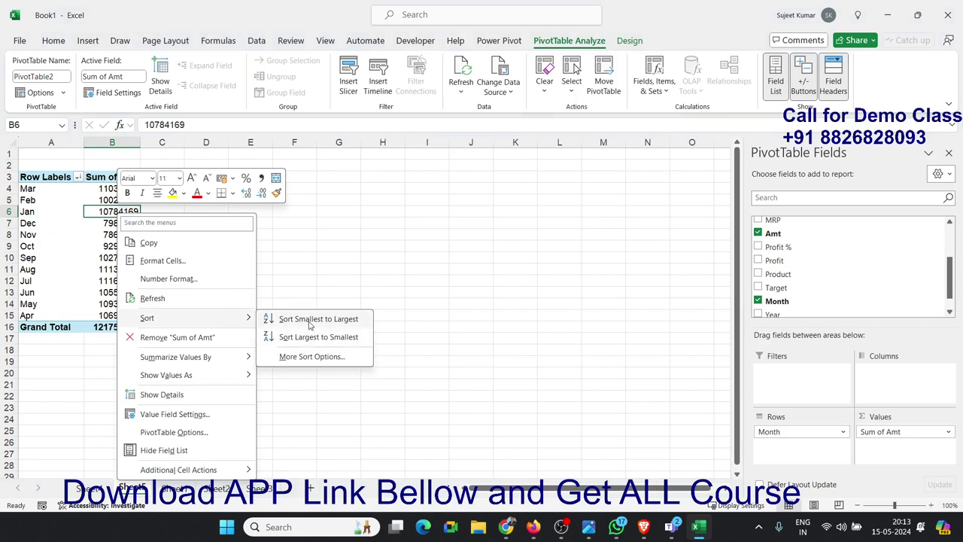
pyautogui.click(310, 319)
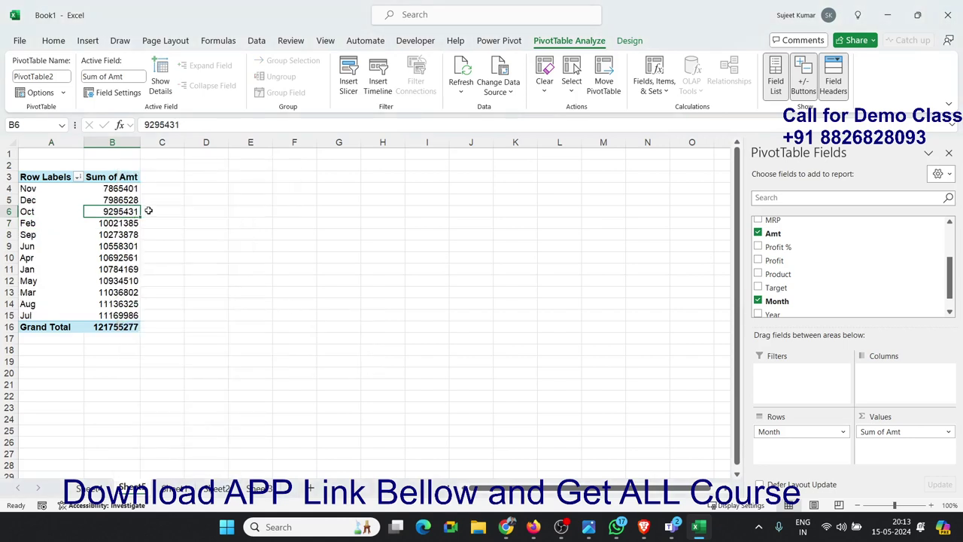
pyautogui.rightClick(120, 213)
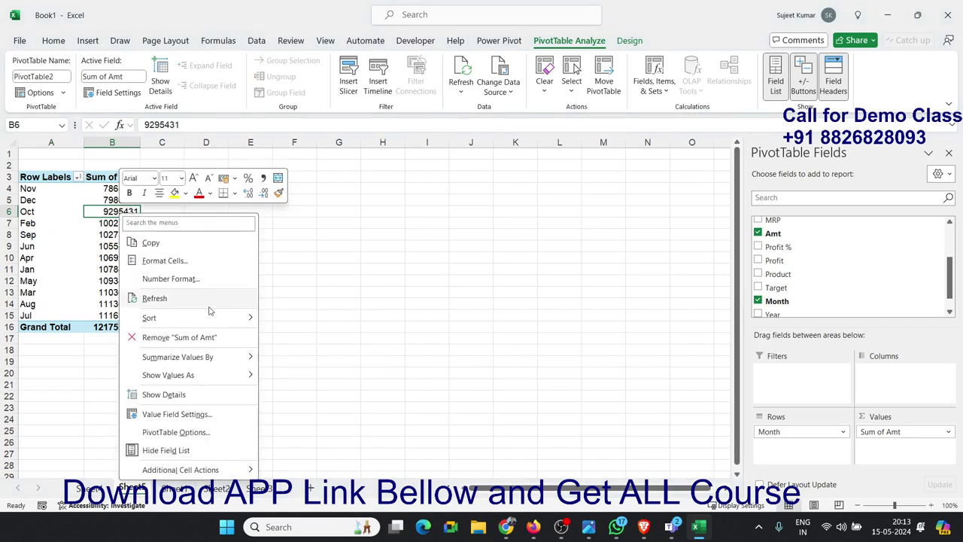
pyautogui.click(26, 211)
pyautogui.click(41, 215)
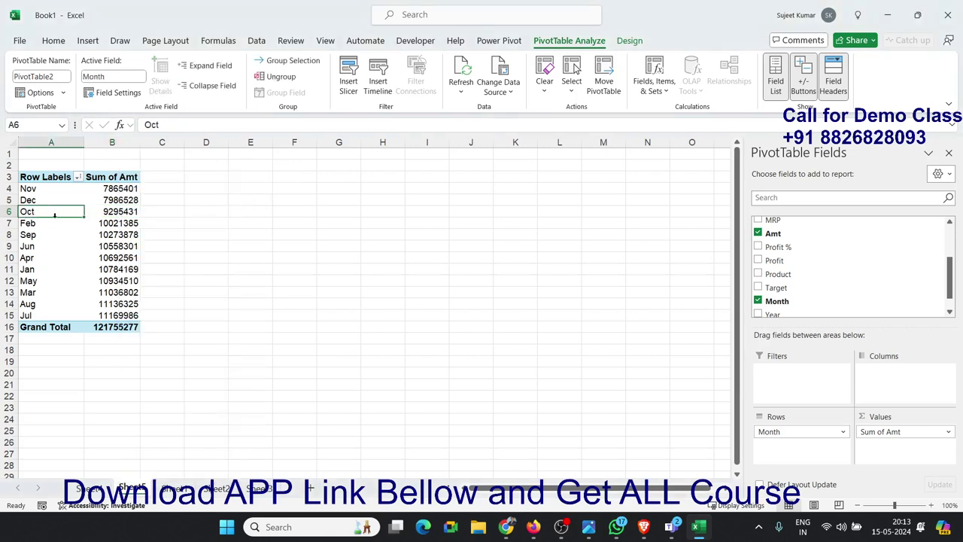
# - Give the Month sort the Jan–Dec custom order as first key, with automatic sorting turned off
pyautogui.rightClick(56, 218)
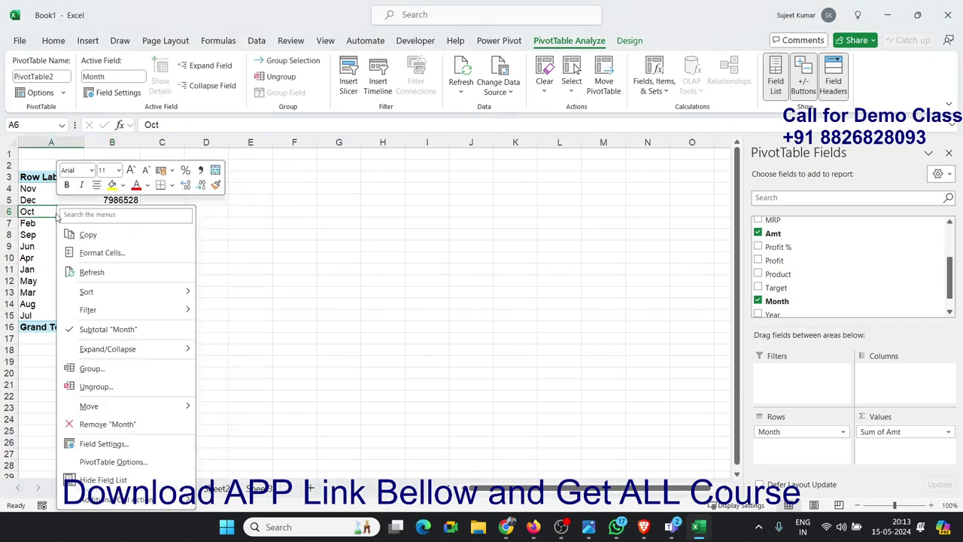
pyautogui.moveTo(87, 291)
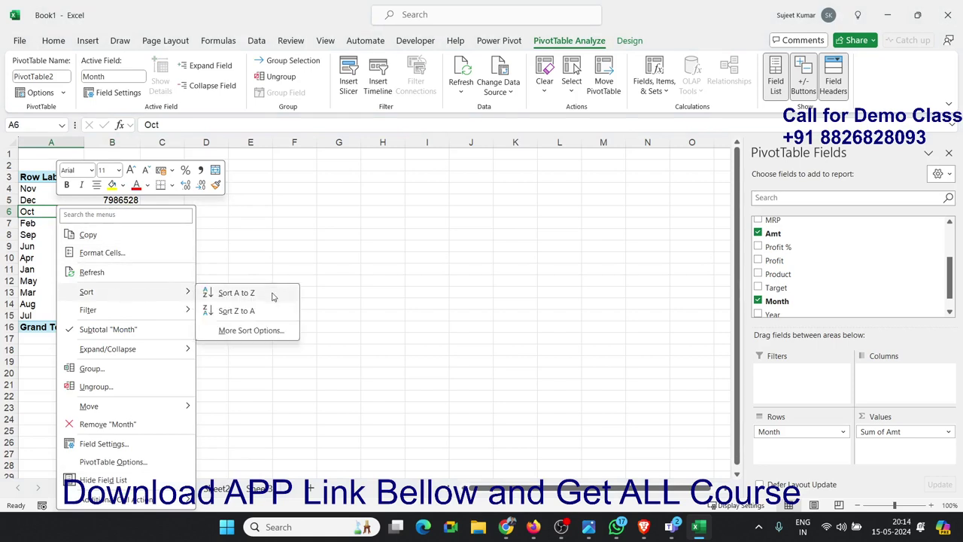
pyautogui.click(259, 333)
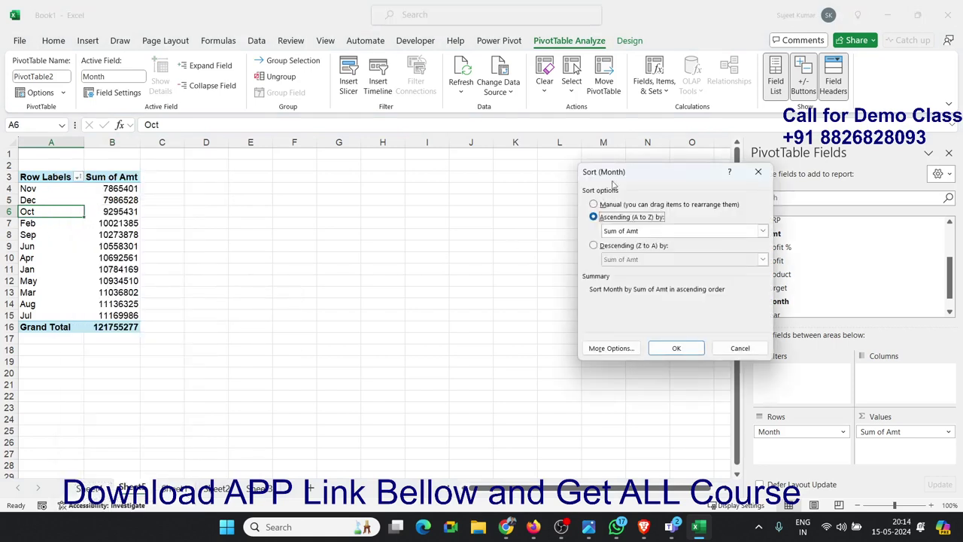
pyautogui.moveTo(619, 174); pyautogui.dragTo(423, 177)
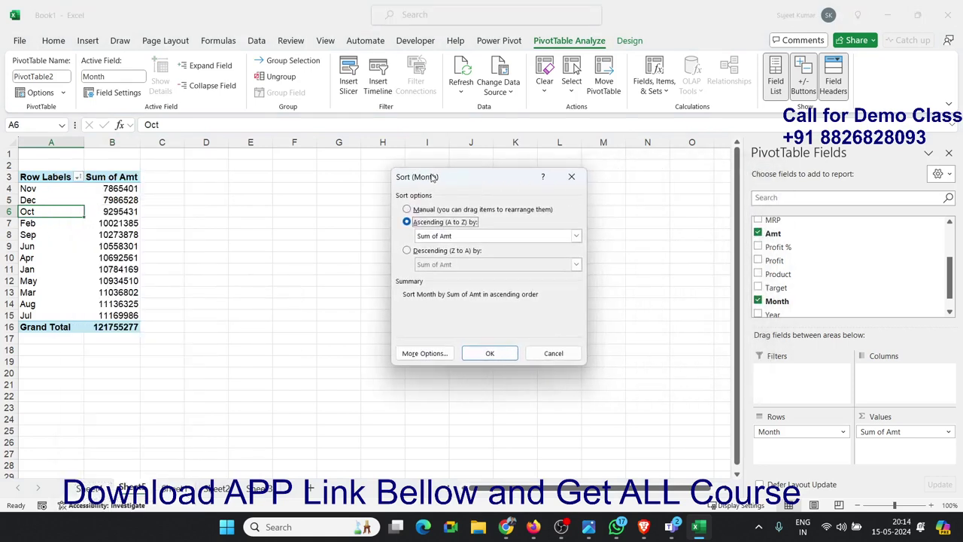
pyautogui.click(401, 353)
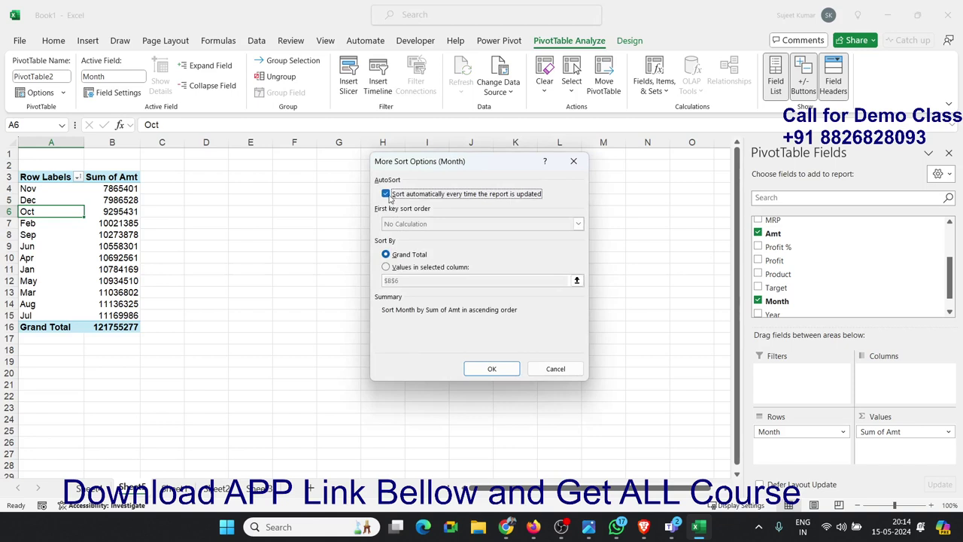
pyautogui.click(385, 194)
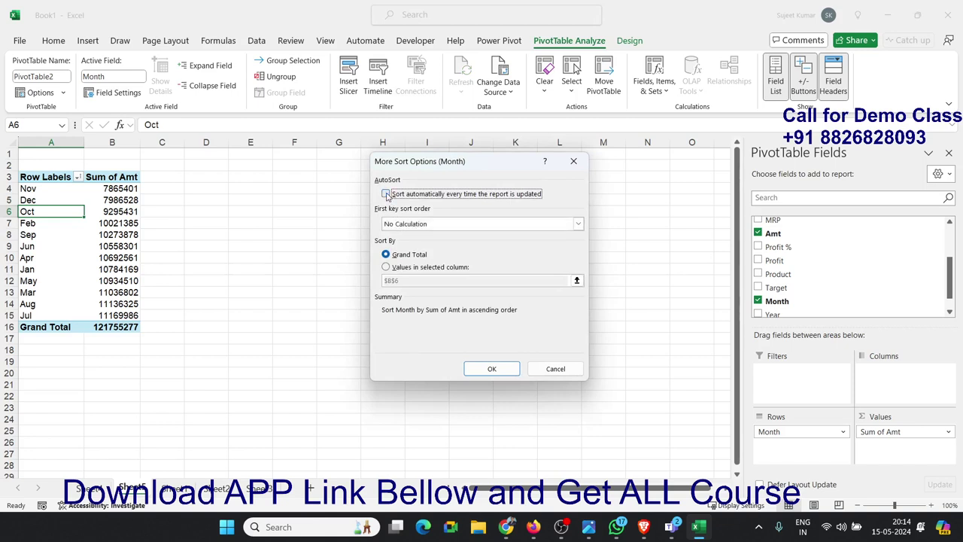
pyautogui.click(413, 225)
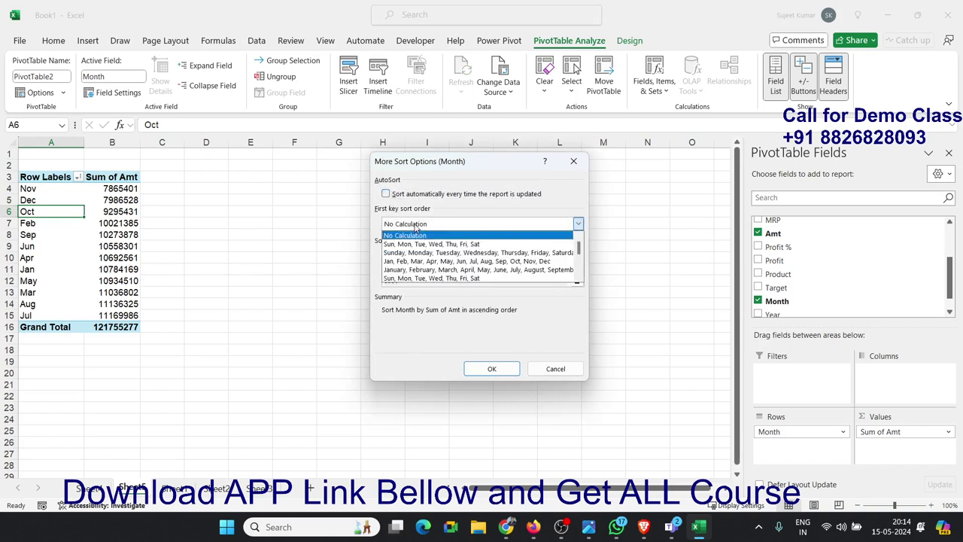
pyautogui.scroll(-1, 421, 249)
pyautogui.scroll(-1, 423, 256)
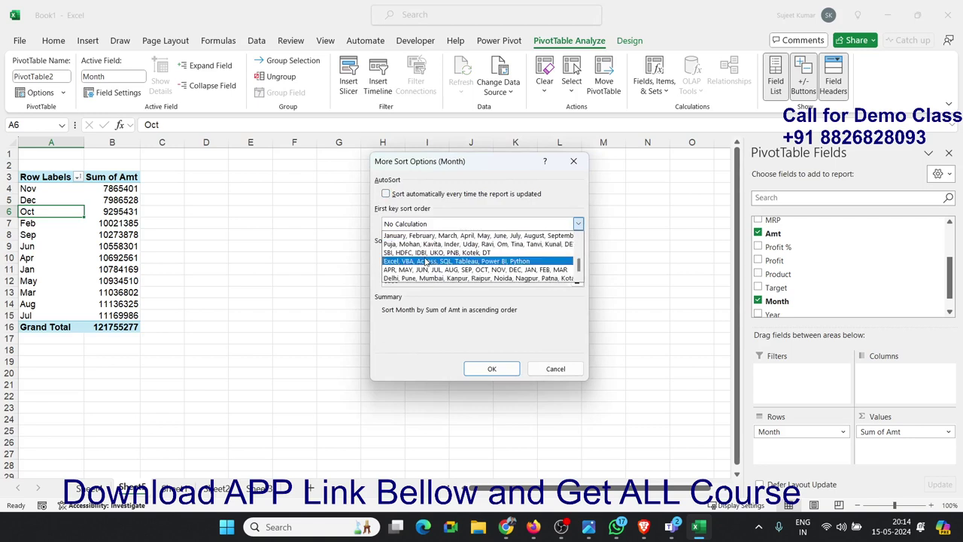
pyautogui.scroll(1, 426, 261)
pyautogui.scroll(2, 426, 262)
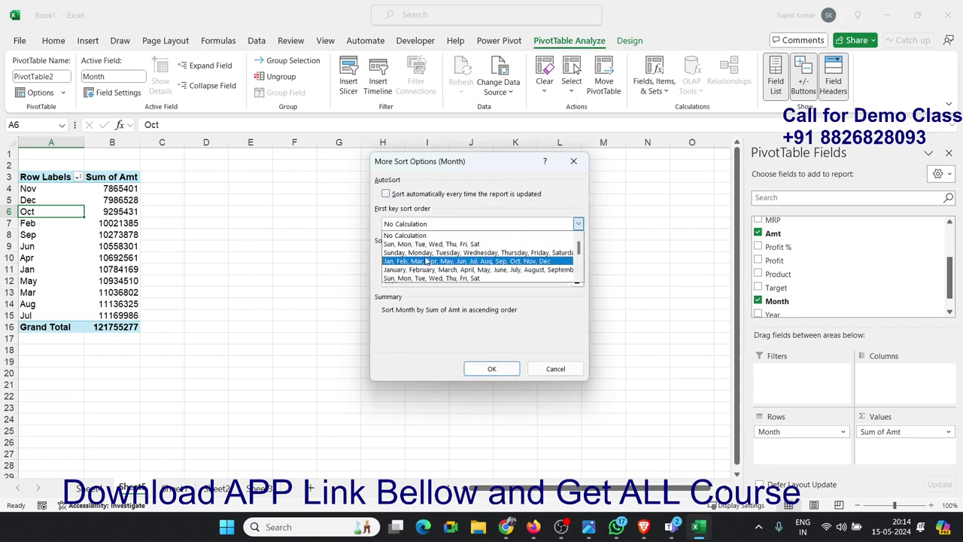
pyautogui.scroll(-2, 426, 261)
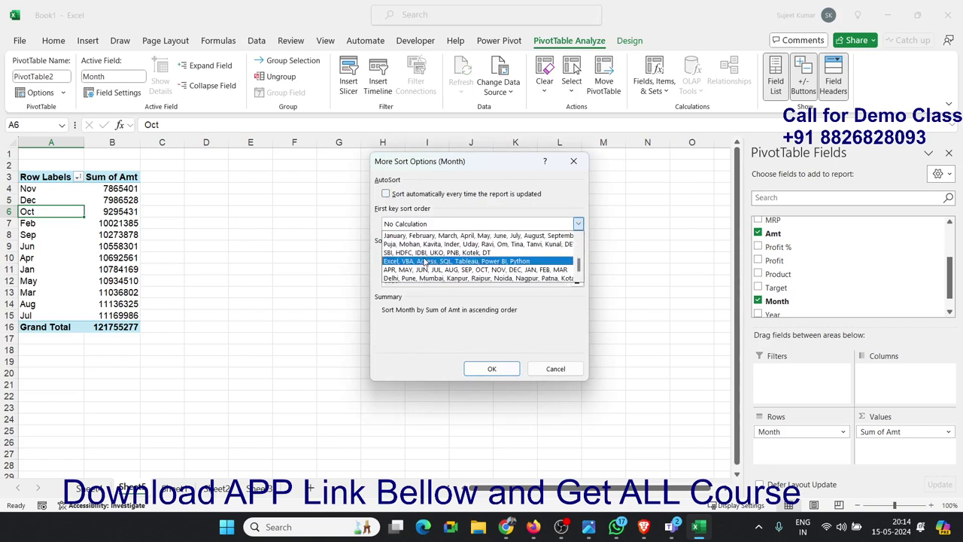
pyautogui.scroll(2, 426, 261)
pyautogui.scroll(1, 426, 261)
pyautogui.scroll(-2, 426, 261)
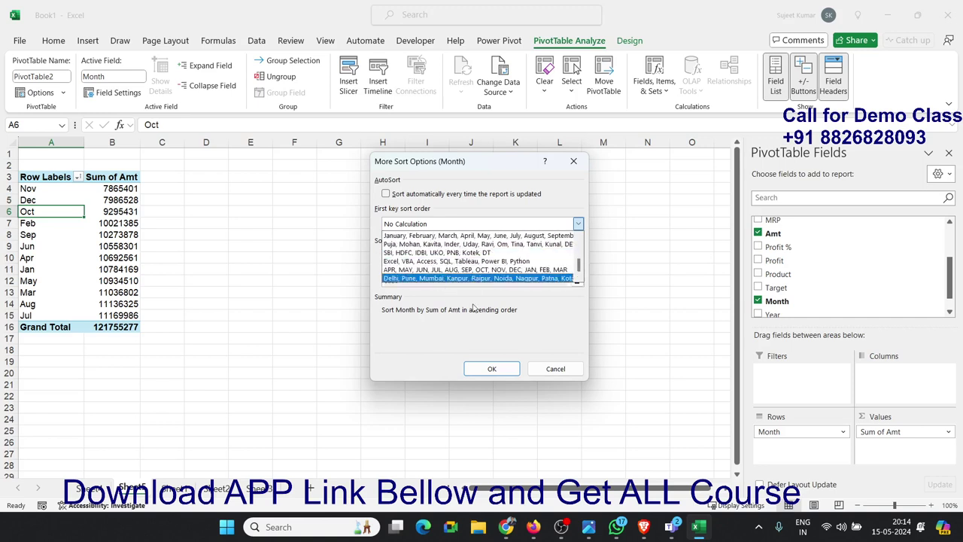
pyautogui.scroll(3, 473, 309)
pyautogui.click(515, 319)
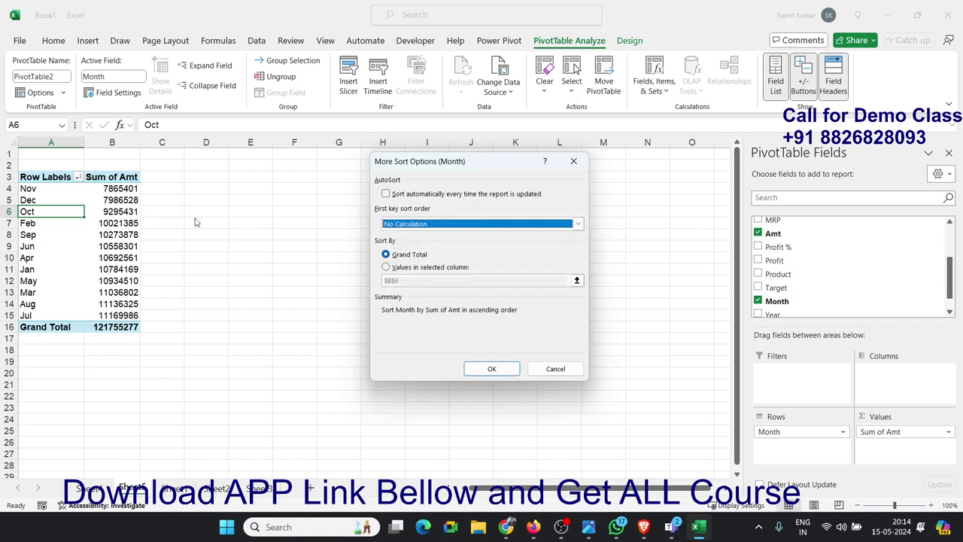
pyautogui.click(455, 226)
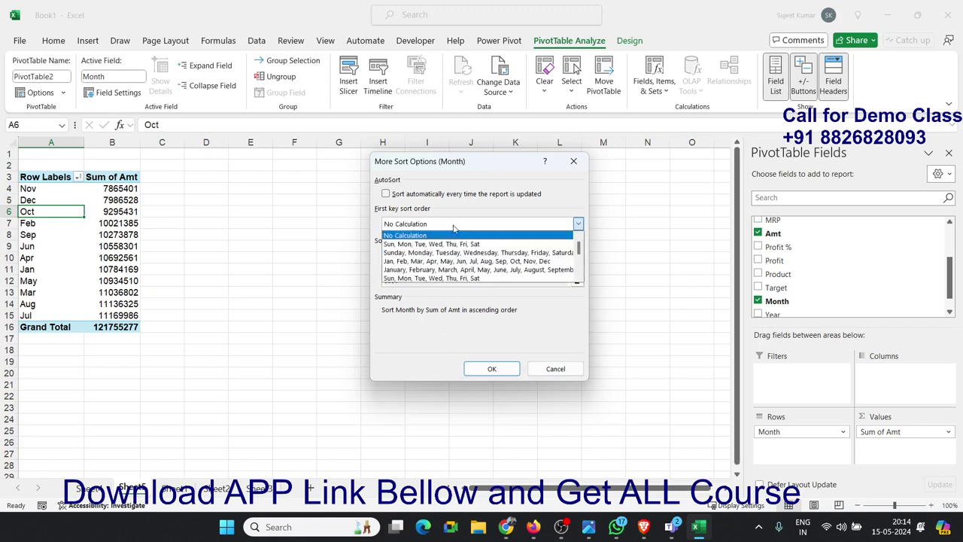
pyautogui.click(436, 262)
pyautogui.click(493, 370)
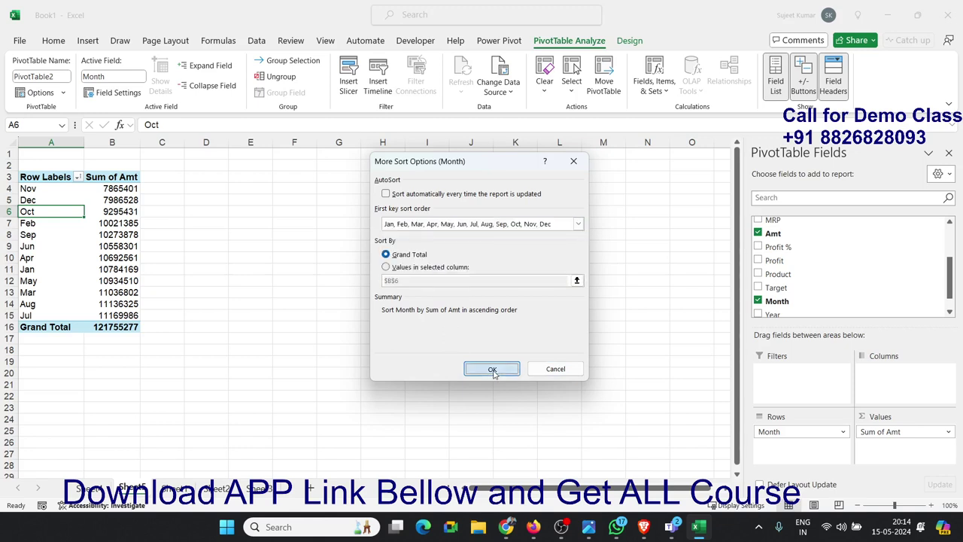
pyautogui.click(469, 354)
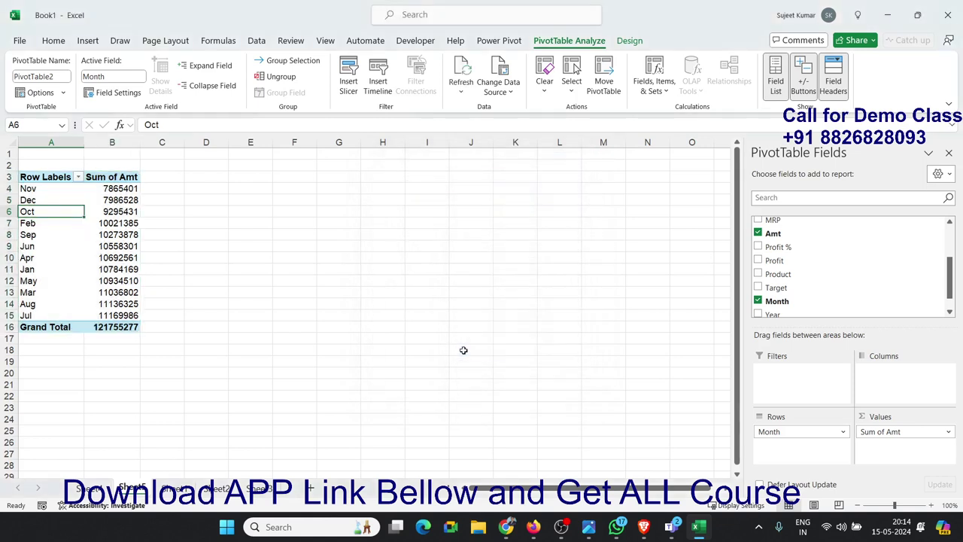
# - Sort Month ascending so rows run Jan through Dec, then select the month labels
pyautogui.rightClick(57, 216)
pyautogui.moveTo(88, 291)
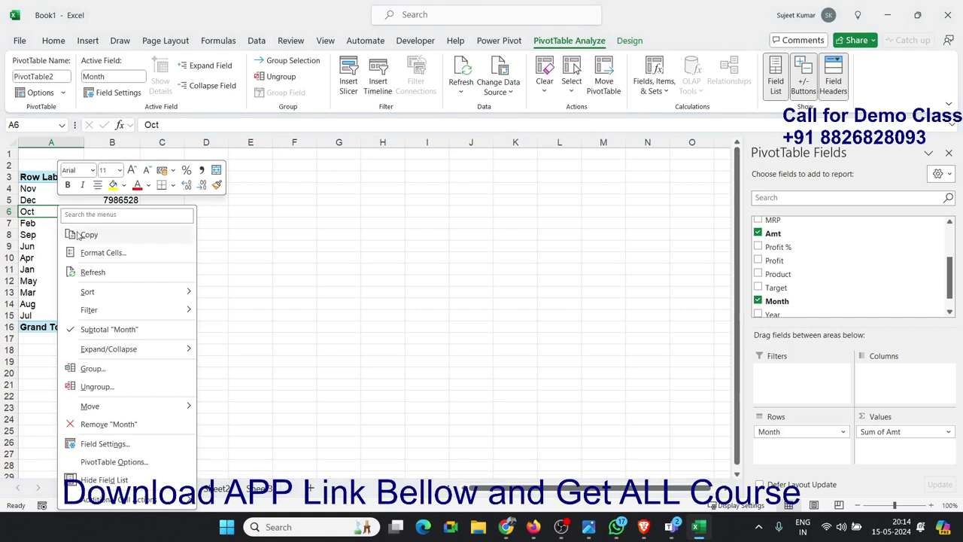
pyautogui.click(262, 331)
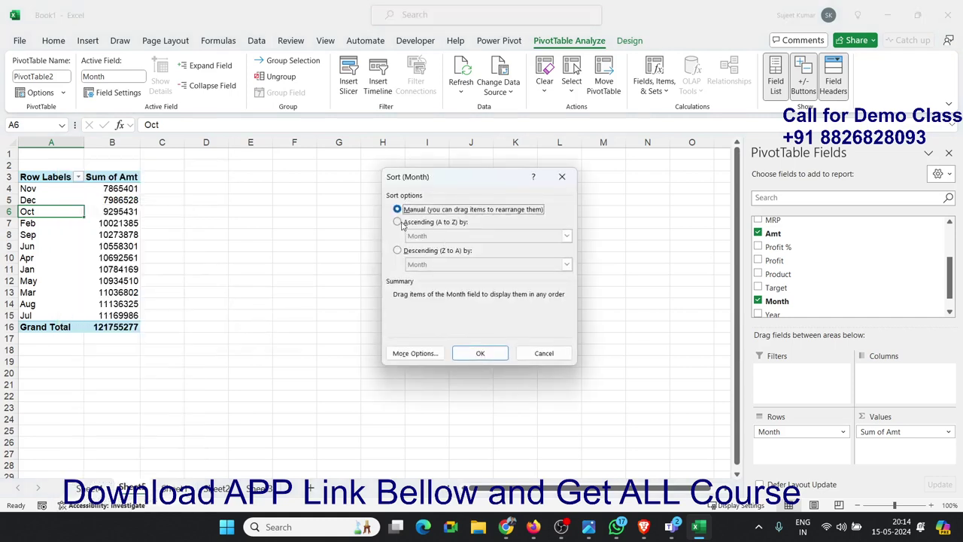
pyautogui.click(398, 222)
pyautogui.click(417, 236)
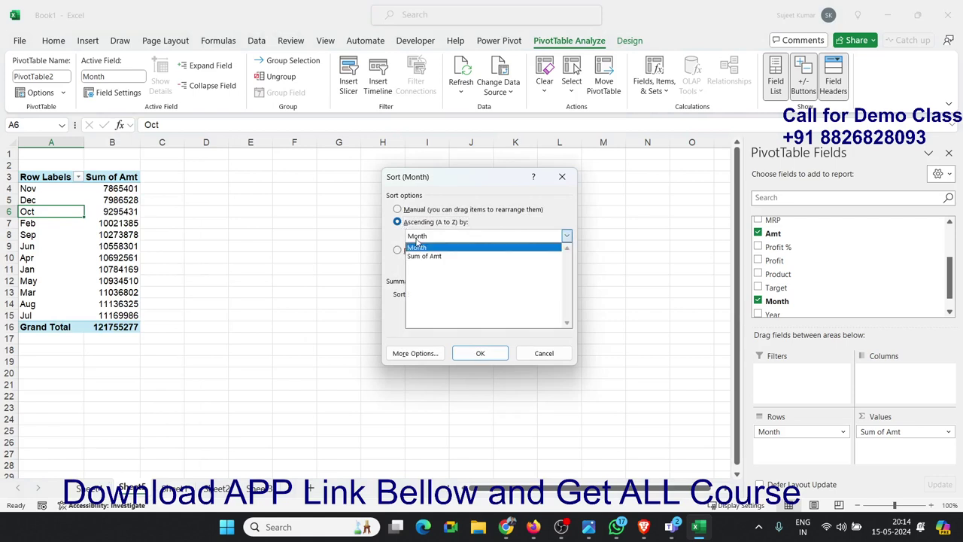
pyautogui.click(415, 353)
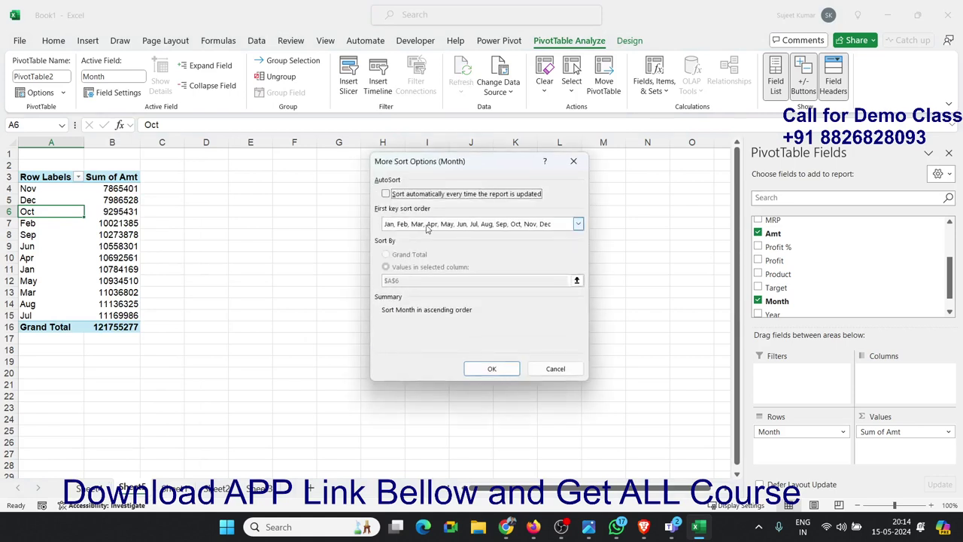
pyautogui.click(492, 368)
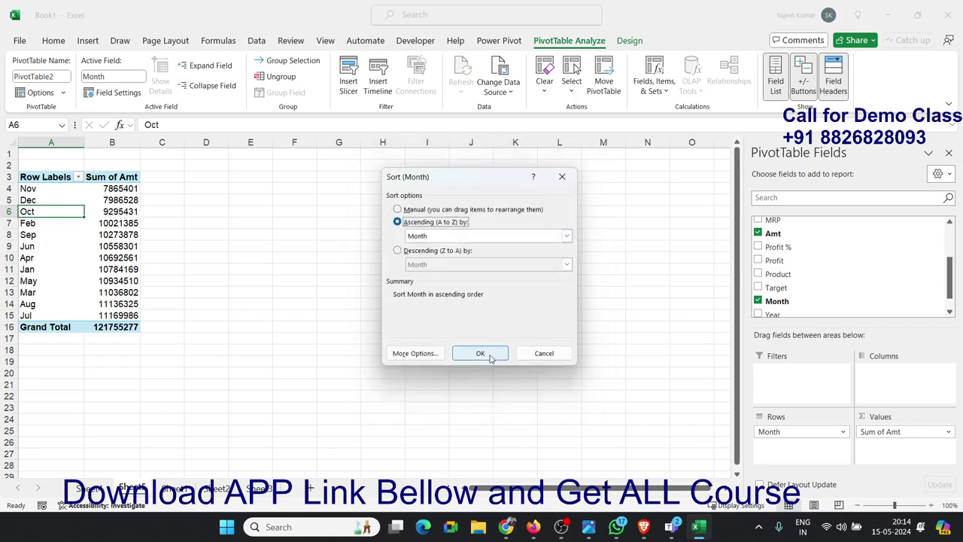
pyautogui.click(482, 351)
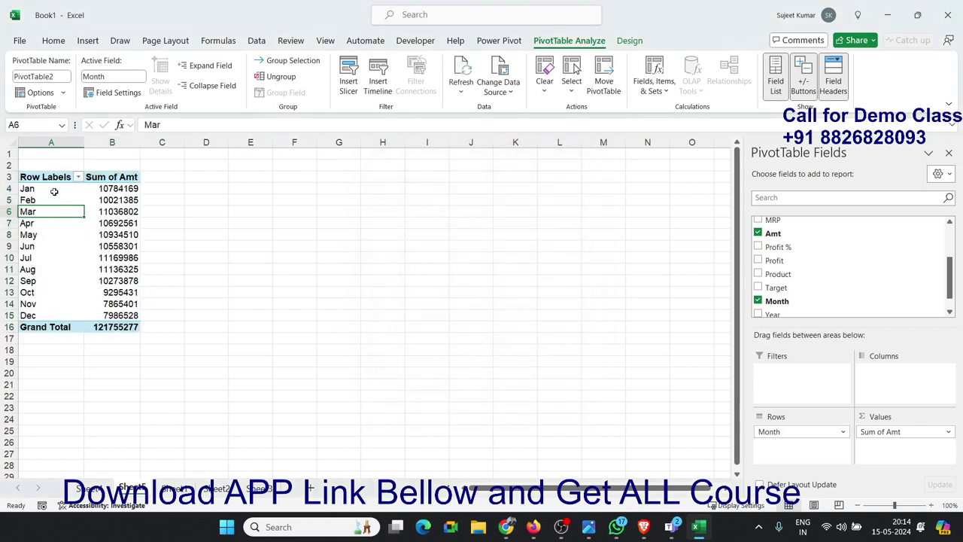
pyautogui.moveTo(55, 191); pyautogui.dragTo(50, 316)
pyautogui.click(100, 238)
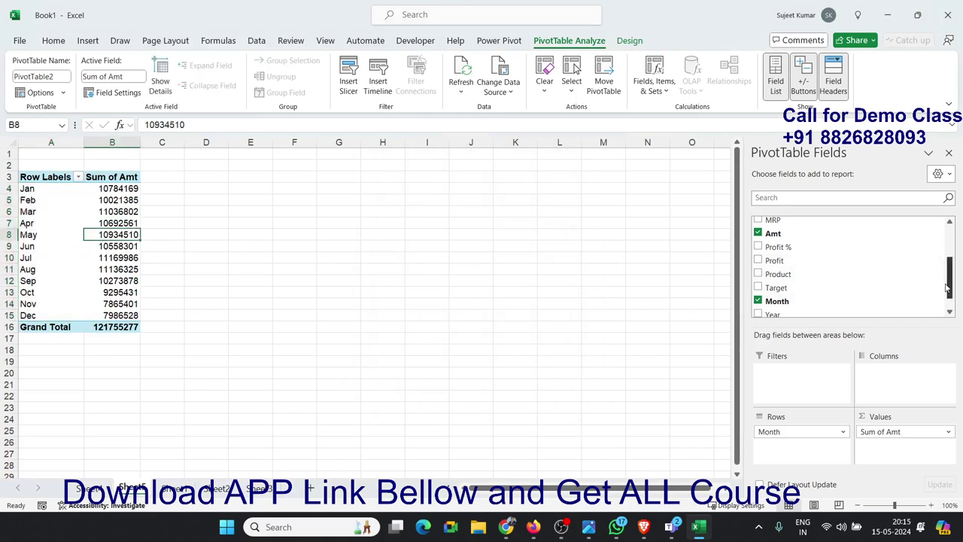
pyautogui.moveTo(948, 289); pyautogui.dragTo(948, 256)
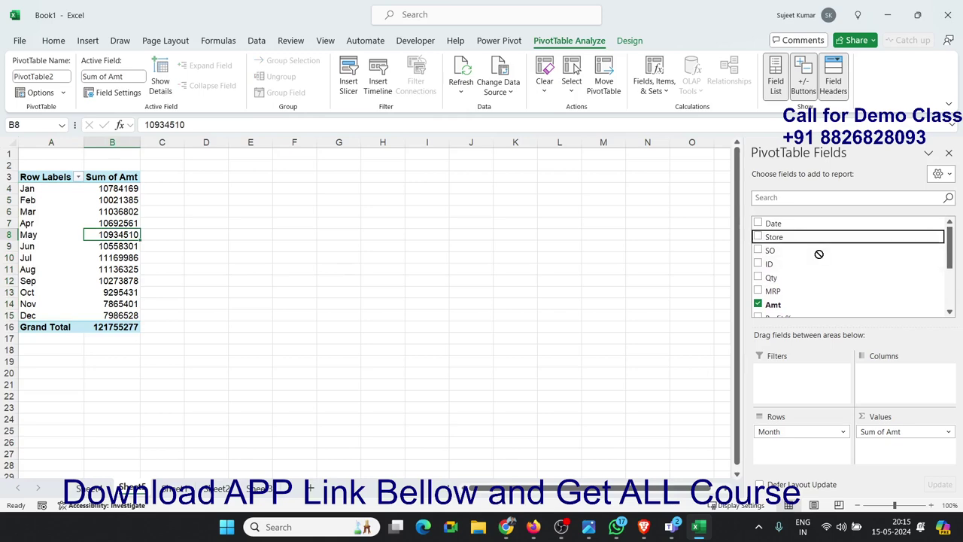
pyautogui.moveTo(820, 237); pyautogui.dragTo(902, 372)
pyautogui.rightClick(219, 189)
pyautogui.moveTo(258, 275)
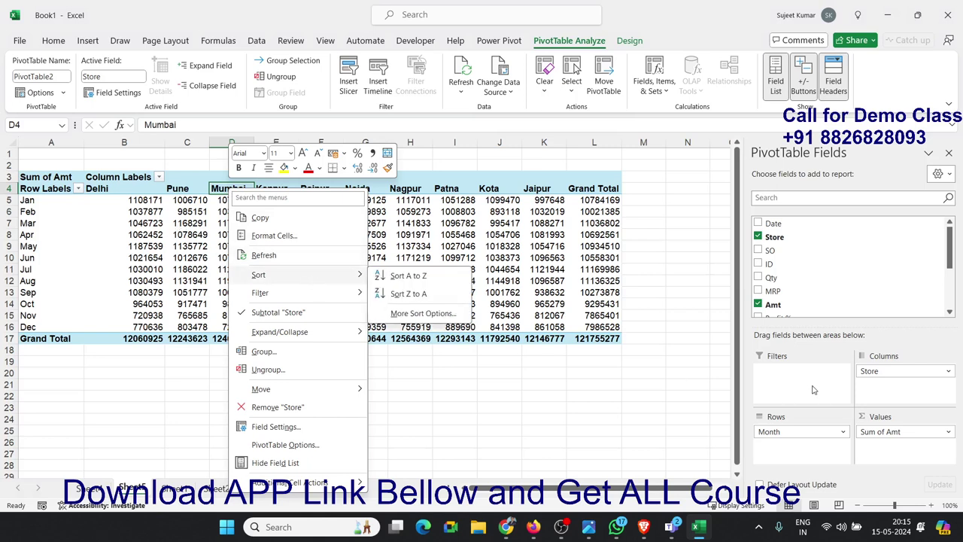
pyautogui.click(569, 268)
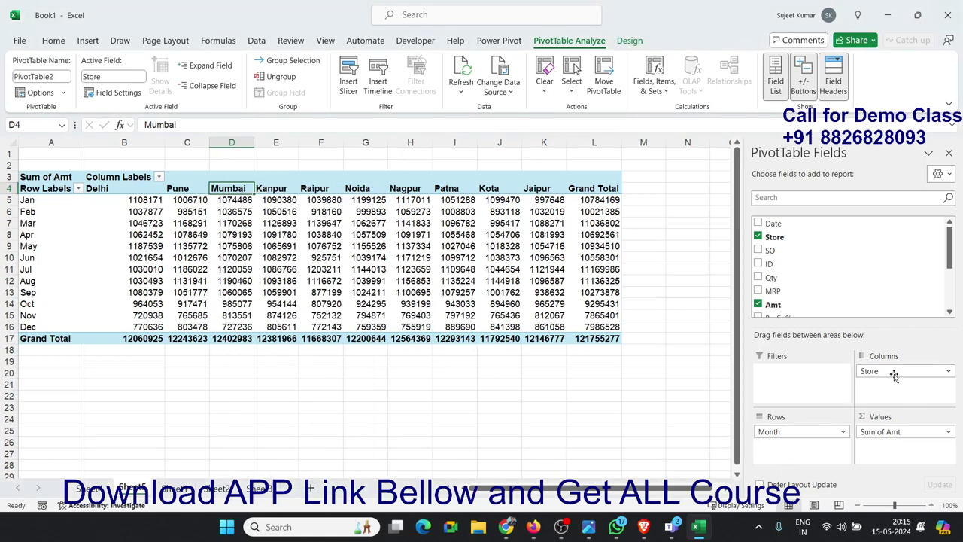
pyautogui.moveTo(893, 376); pyautogui.dragTo(854, 307)
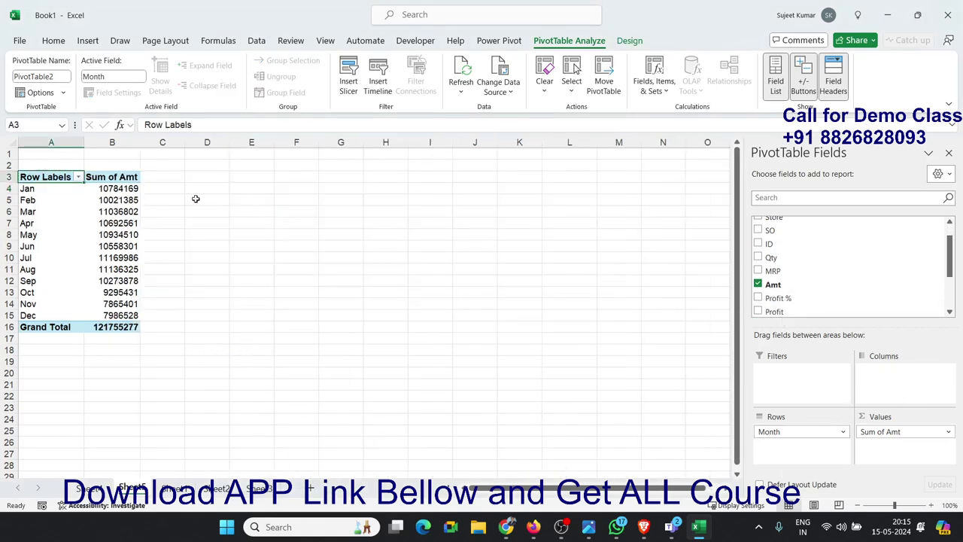
pyautogui.click(94, 201)
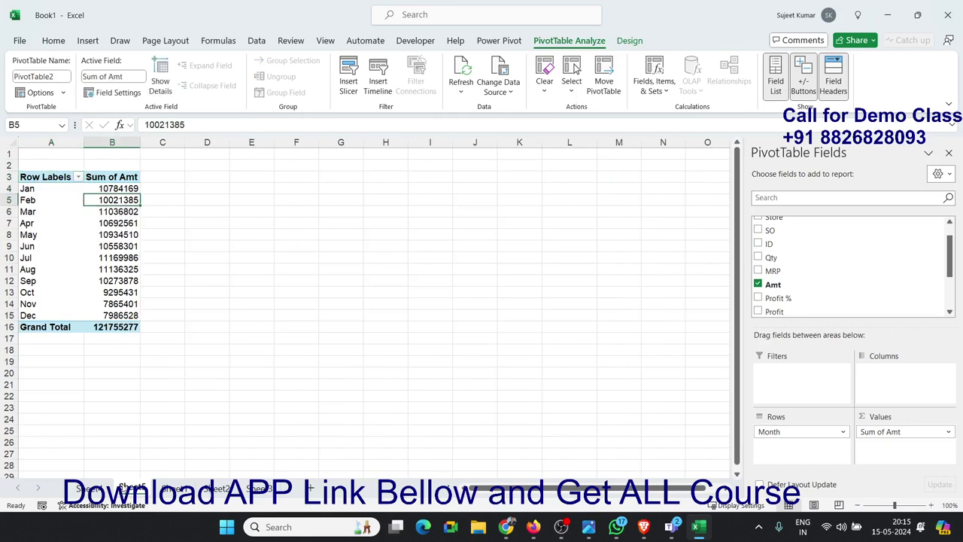
pyautogui.click(88, 487)
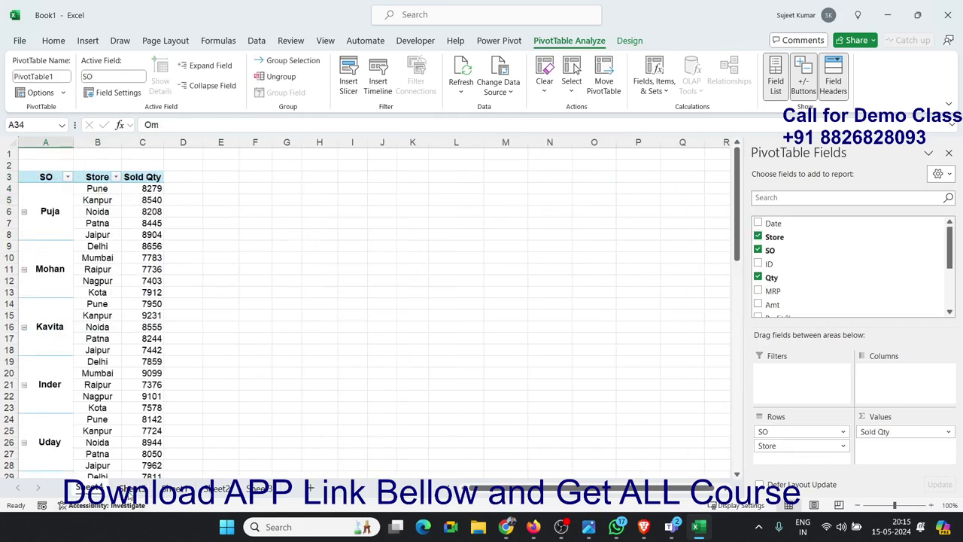
pyautogui.click(131, 488)
pyautogui.click(181, 488)
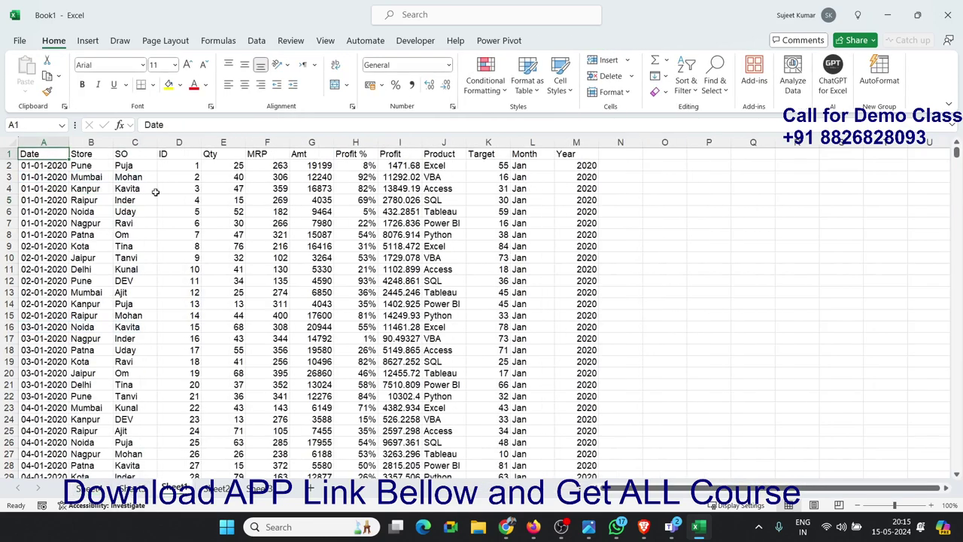
pyautogui.click(36, 140)
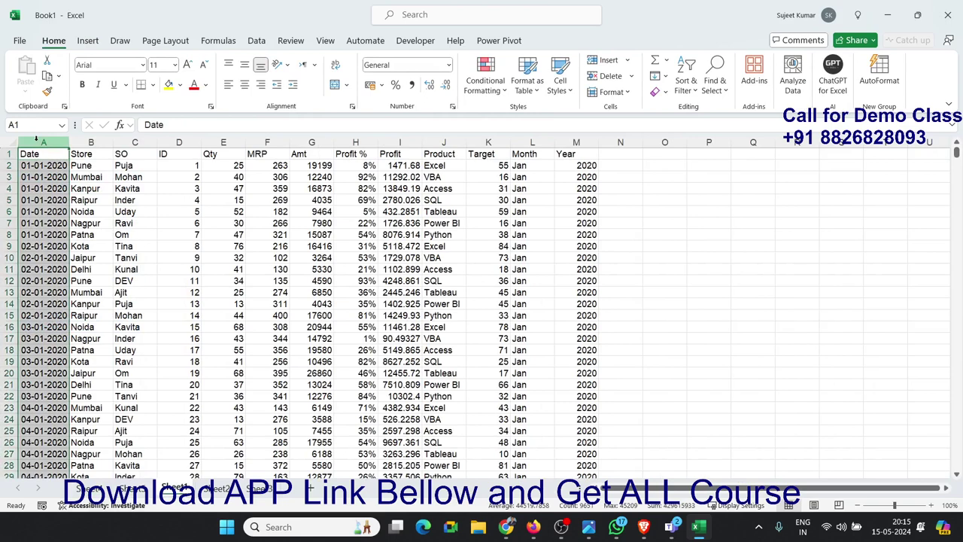
pyautogui.click(532, 143)
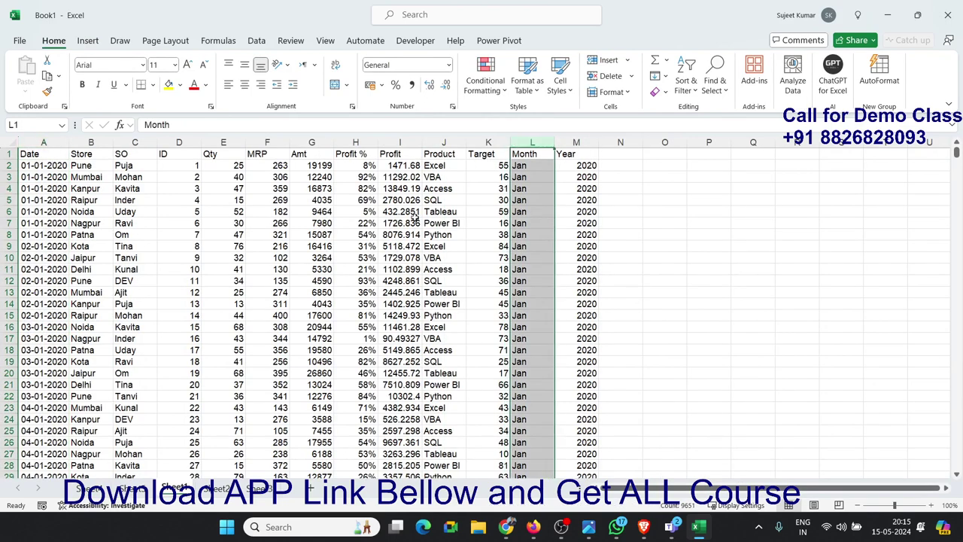
pyautogui.click(217, 488)
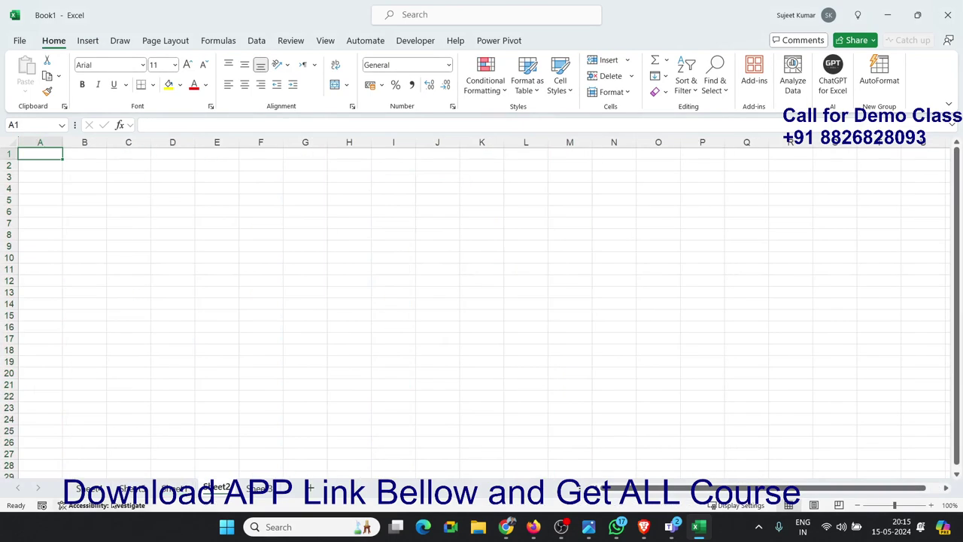
pyautogui.click(89, 488)
pyautogui.click(129, 489)
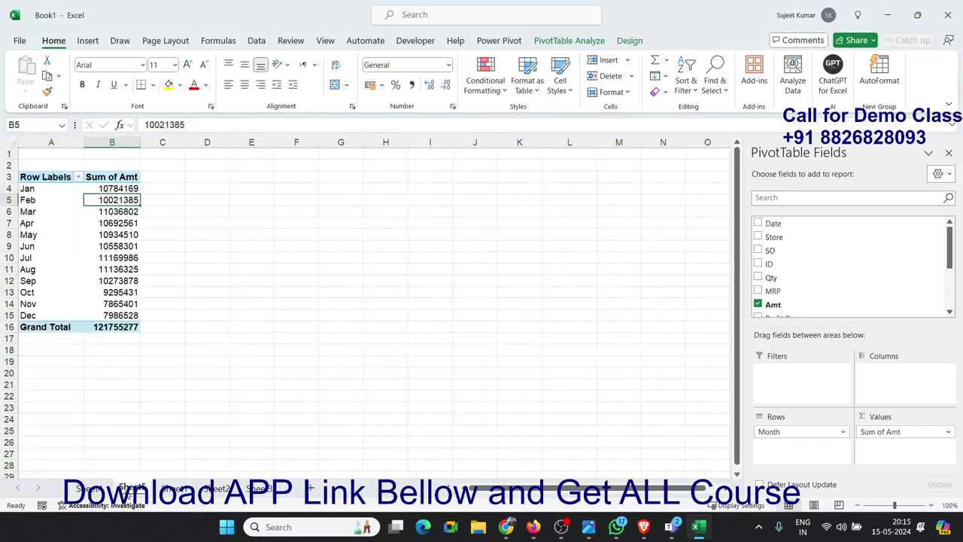
# - Group Jan, Feb and Mar as Q-1, removing the original Month field from rows
pyautogui.moveTo(51, 190); pyautogui.dragTo(47, 207)
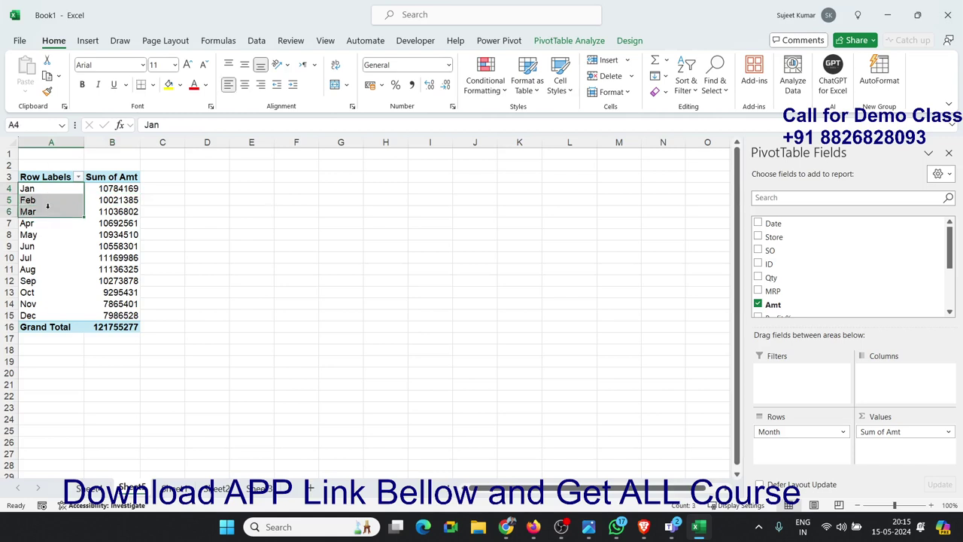
pyautogui.rightClick(47, 204)
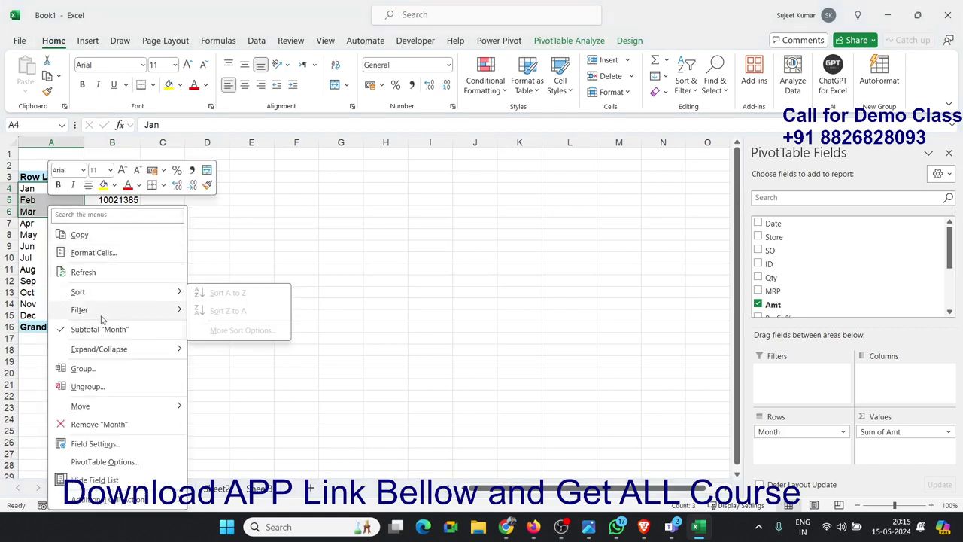
pyautogui.click(81, 369)
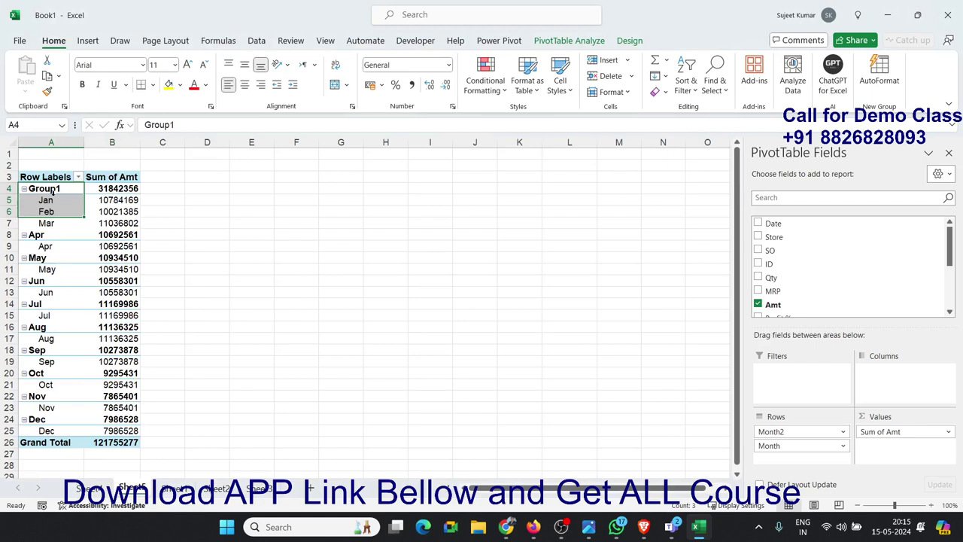
pyautogui.click(51, 192)
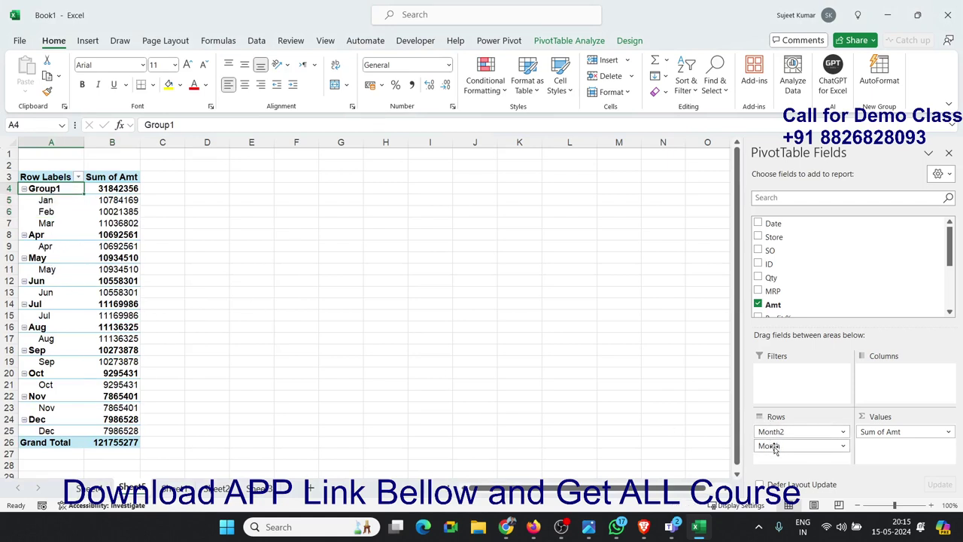
pyautogui.moveTo(771, 446); pyautogui.dragTo(818, 310)
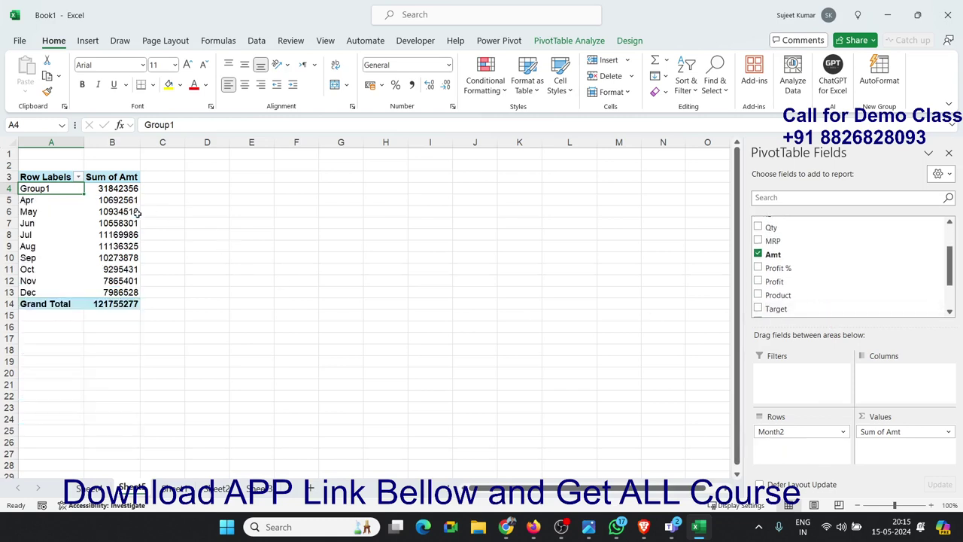
pyautogui.write('Q-1')
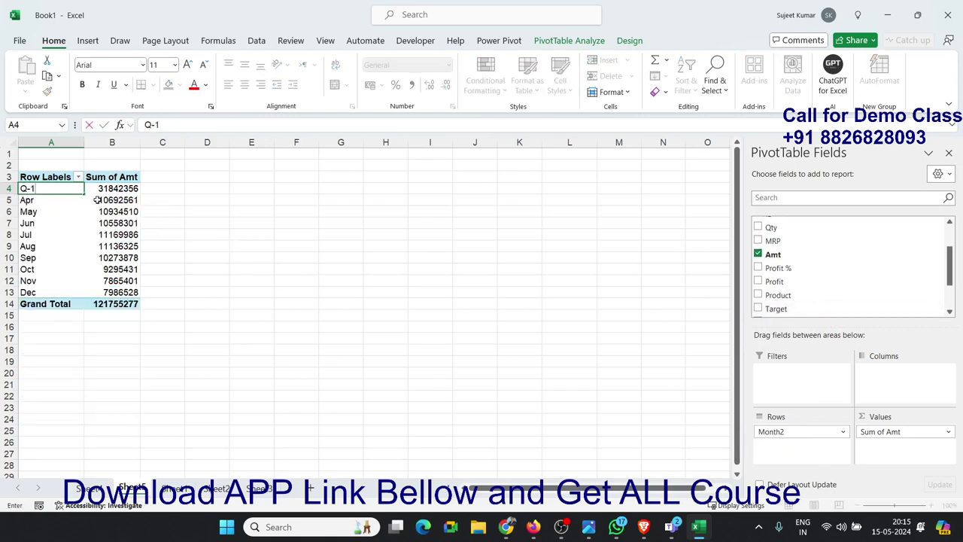
pyautogui.press('Return')
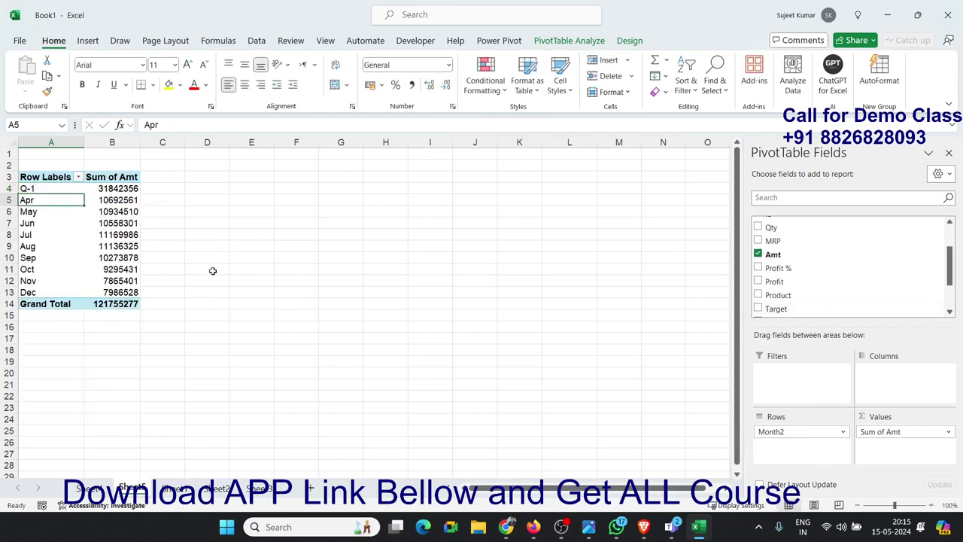
# - Group Apr, May and Jun and name the group Q-2
pyautogui.keyDown('shift'); pyautogui.click(51, 223); pyautogui.keyUp('shift')
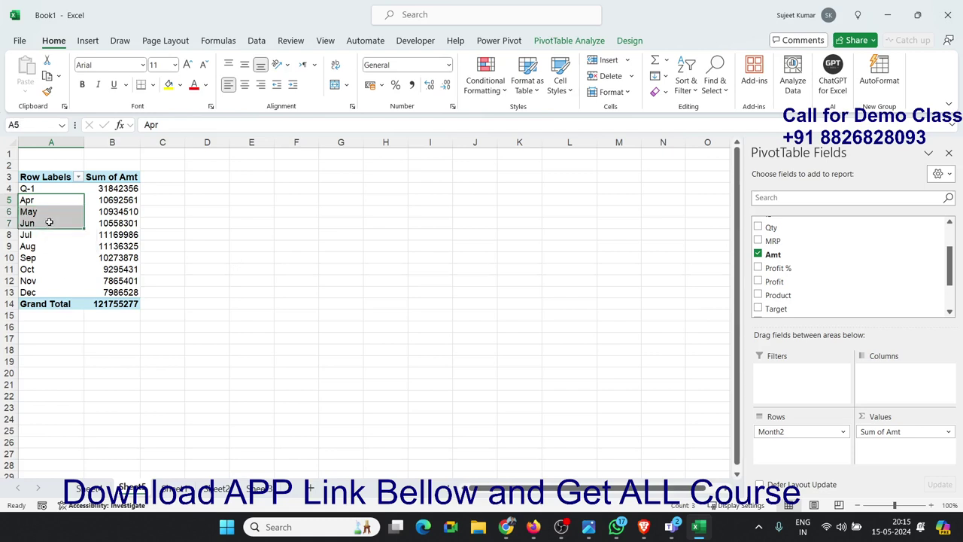
pyautogui.rightClick(49, 220)
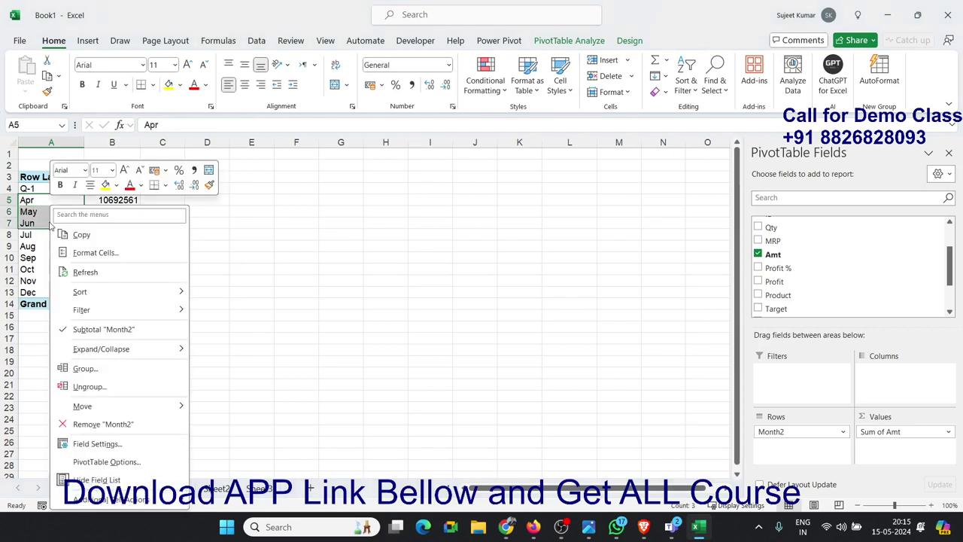
pyautogui.click(84, 368)
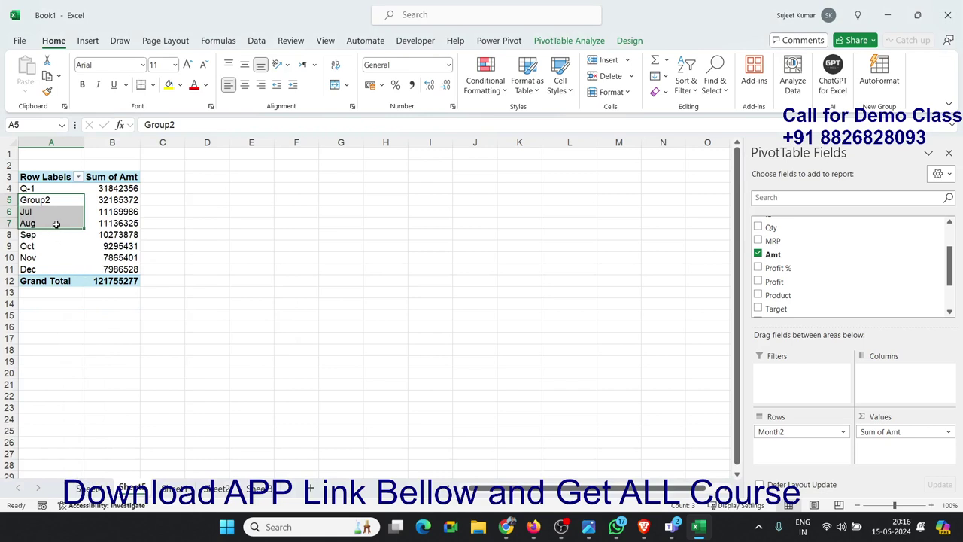
pyautogui.click(52, 200)
pyautogui.write('Q-2')
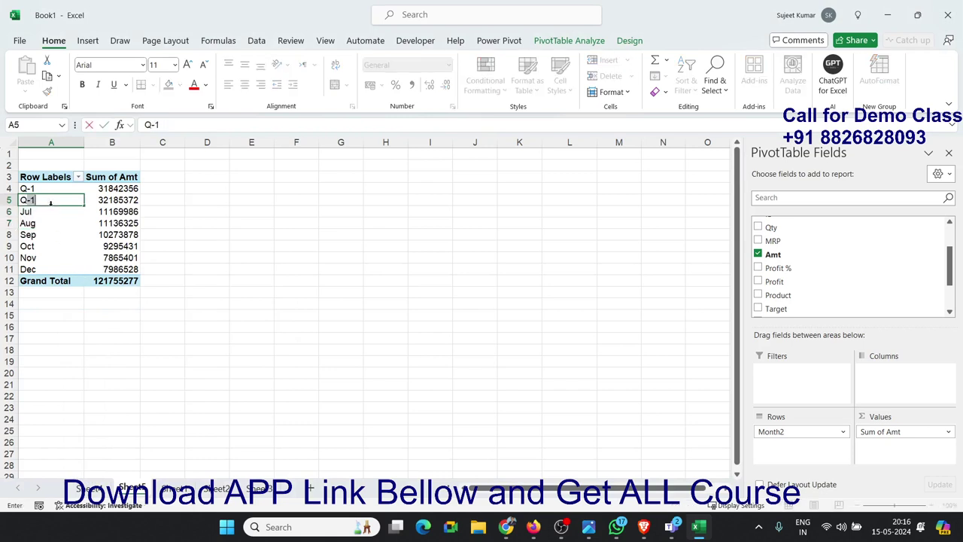
pyautogui.press('Return')
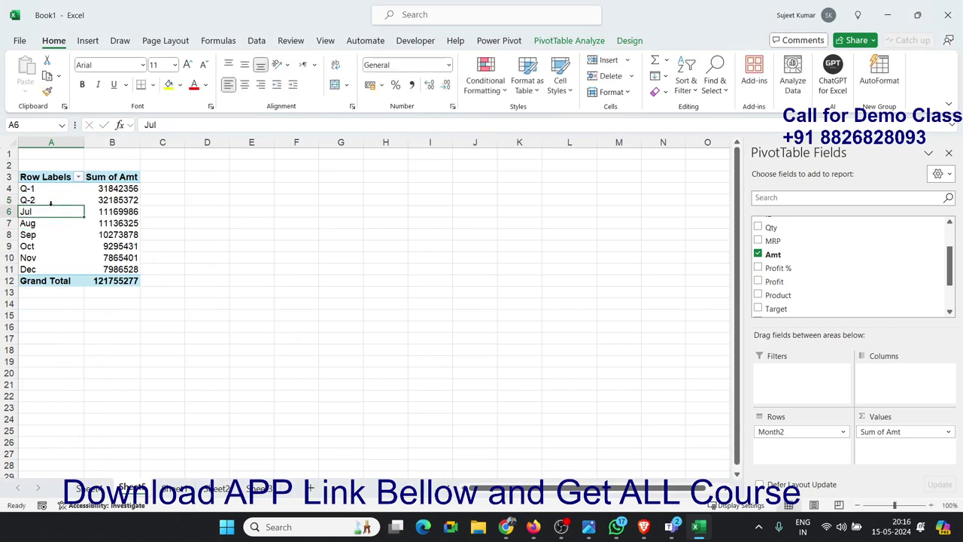
# - Group Jul, Aug and Sep and name the group Q3
pyautogui.moveTo(46, 212); pyautogui.dragTo(42, 235)
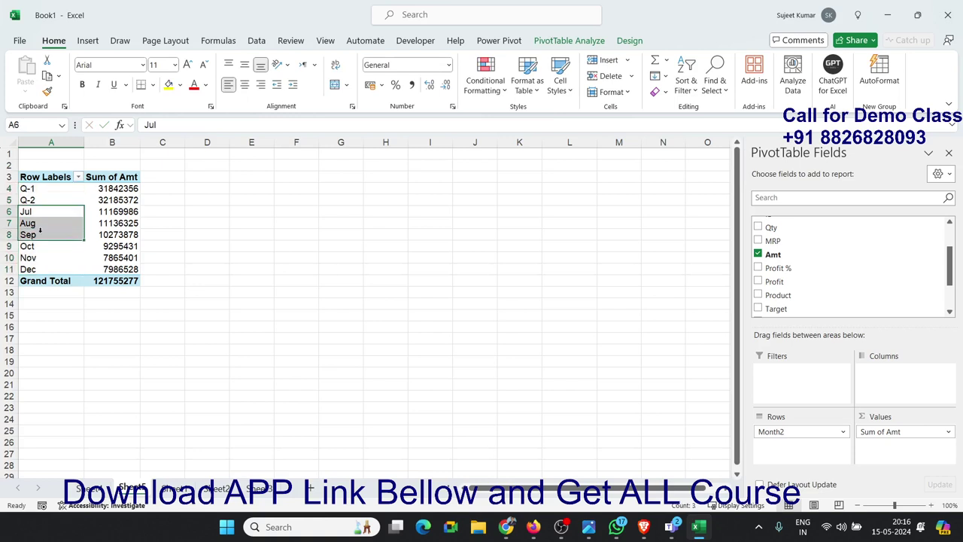
pyautogui.rightClick(42, 236)
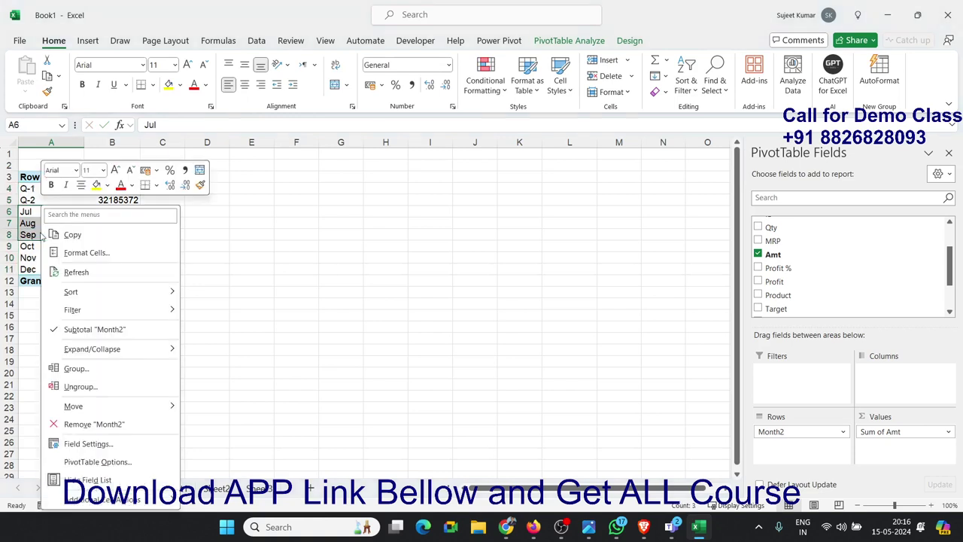
pyautogui.click(75, 368)
pyautogui.click(49, 213)
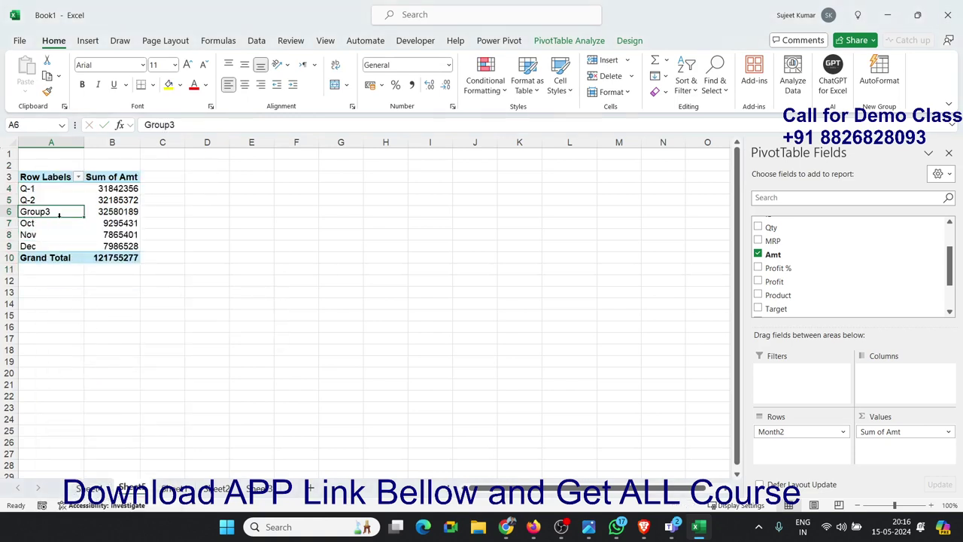
pyautogui.write('Q3')
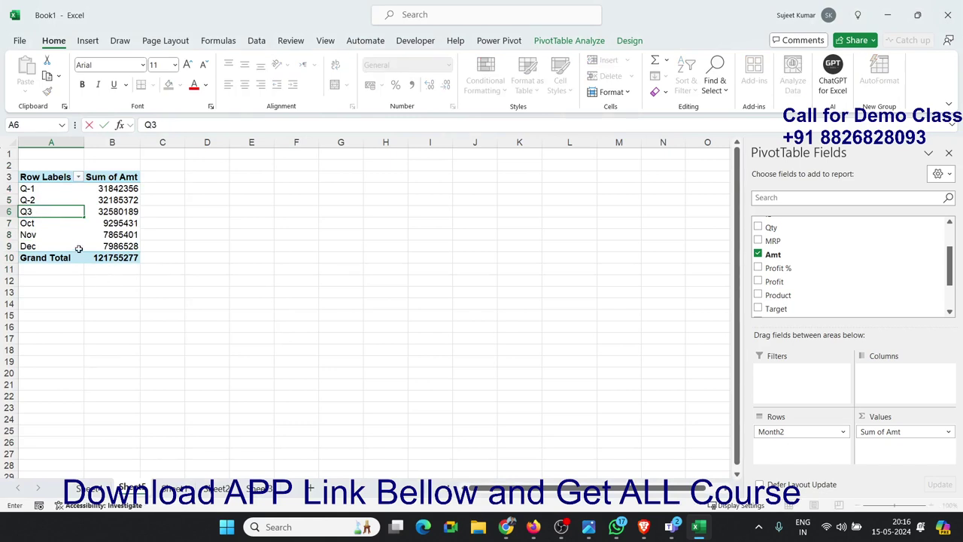
pyautogui.click(65, 234)
pyautogui.click(61, 226)
# - Group Oct, Nov and Dec and rename Group4 to Q4
pyautogui.moveTo(62, 225); pyautogui.dragTo(63, 243)
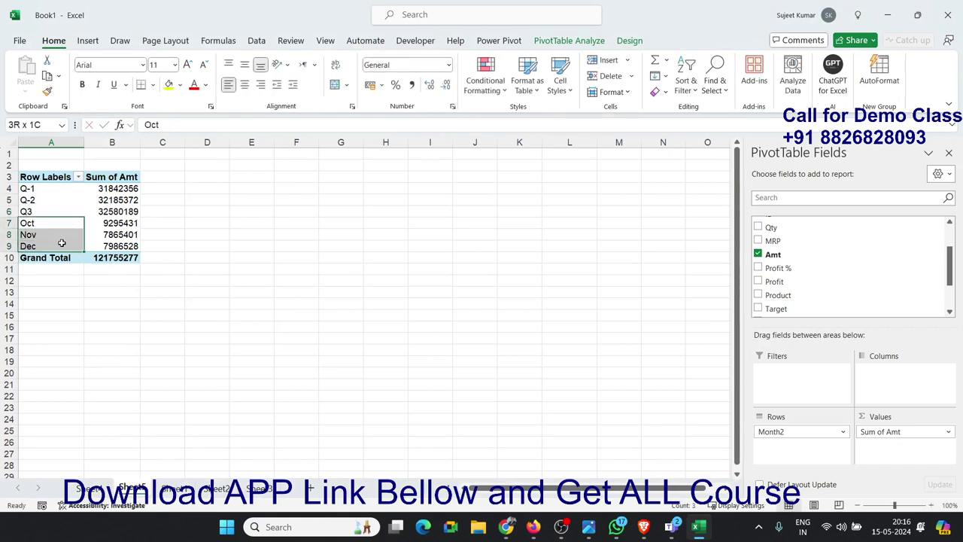
pyautogui.rightClick(69, 247)
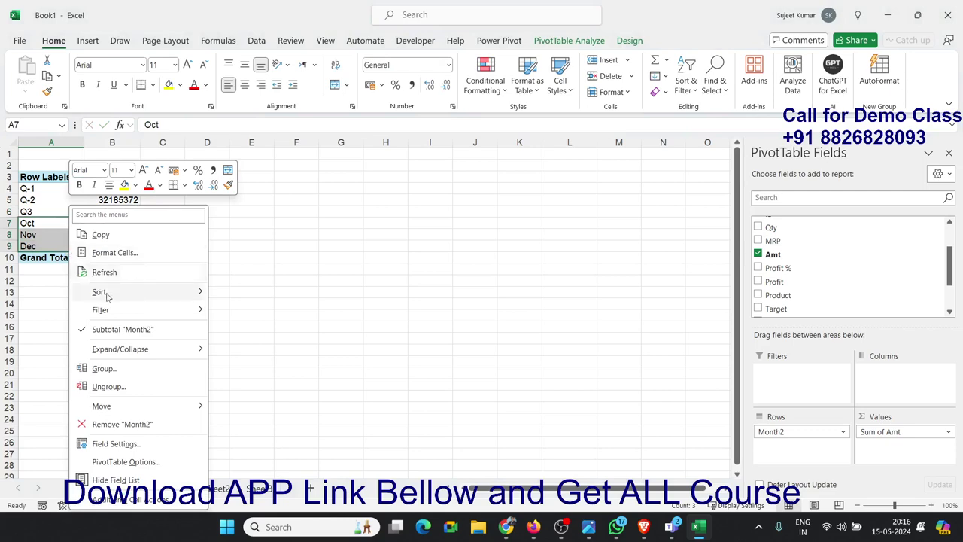
pyautogui.click(100, 366)
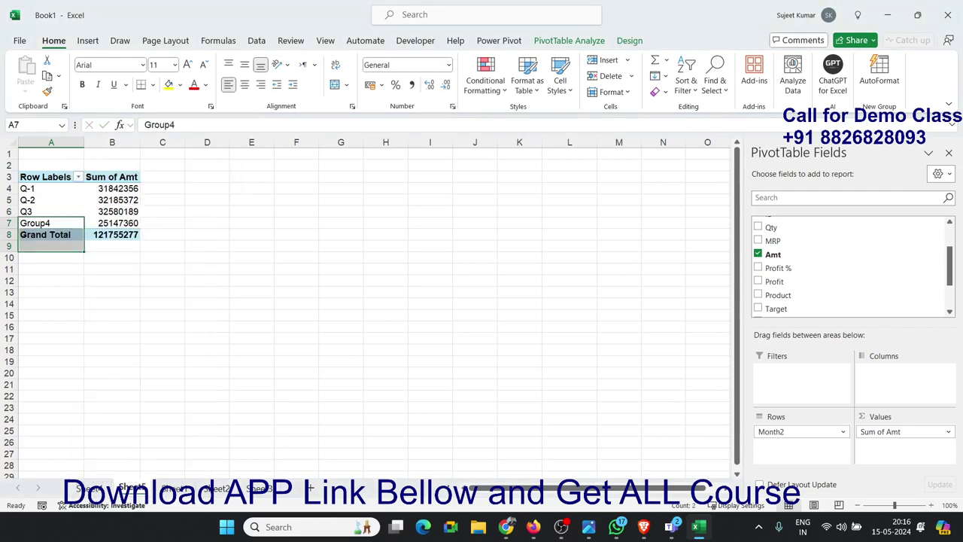
pyautogui.click(669, 527)
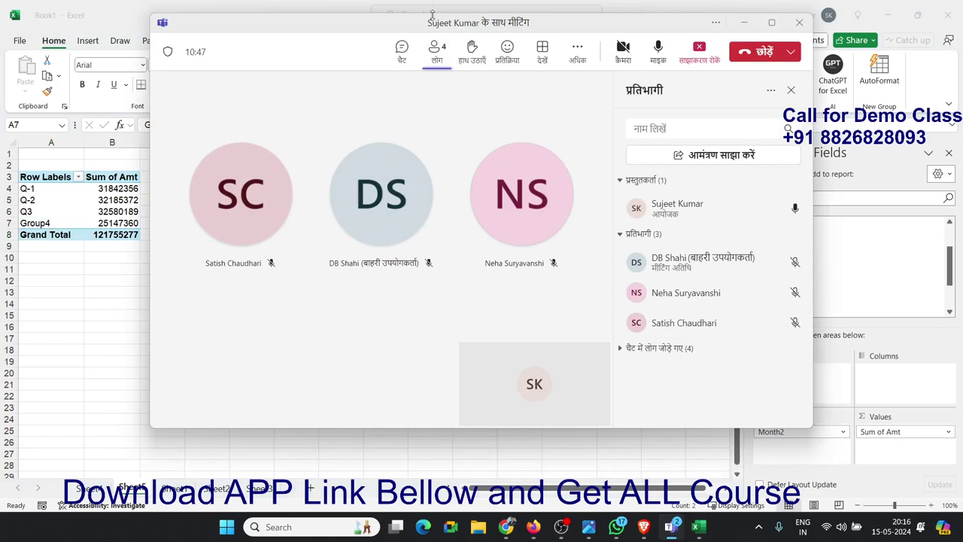
pyautogui.moveTo(432, 15); pyautogui.dragTo(962, 76)
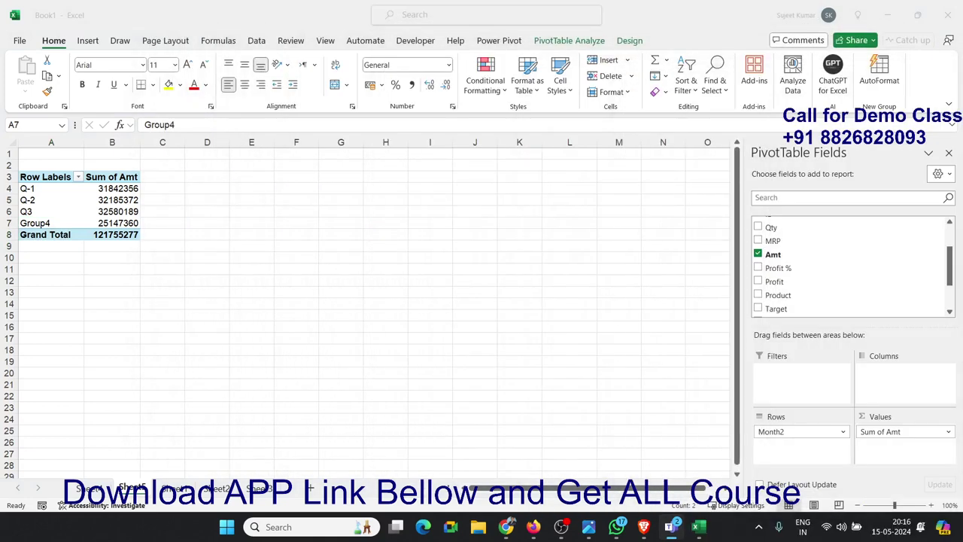
pyautogui.click(36, 225)
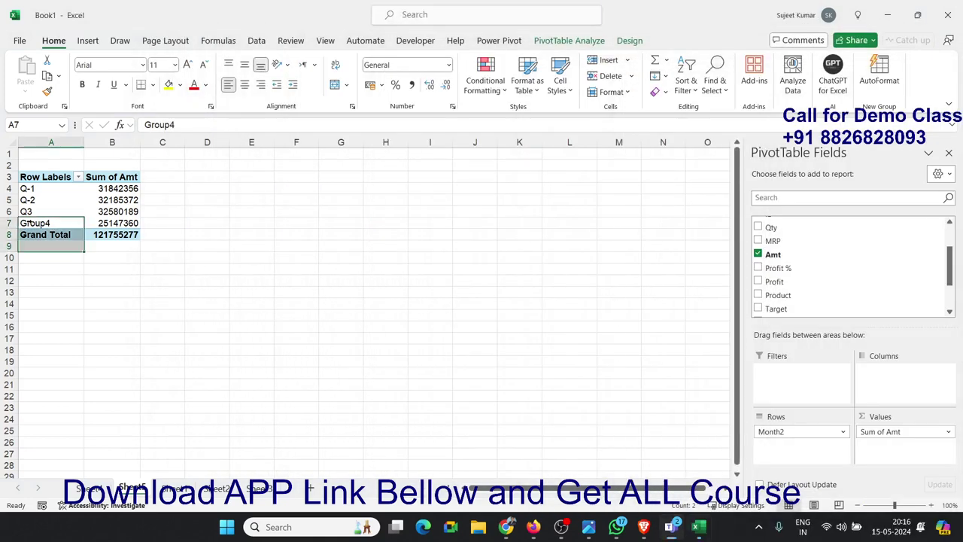
pyautogui.click(64, 223)
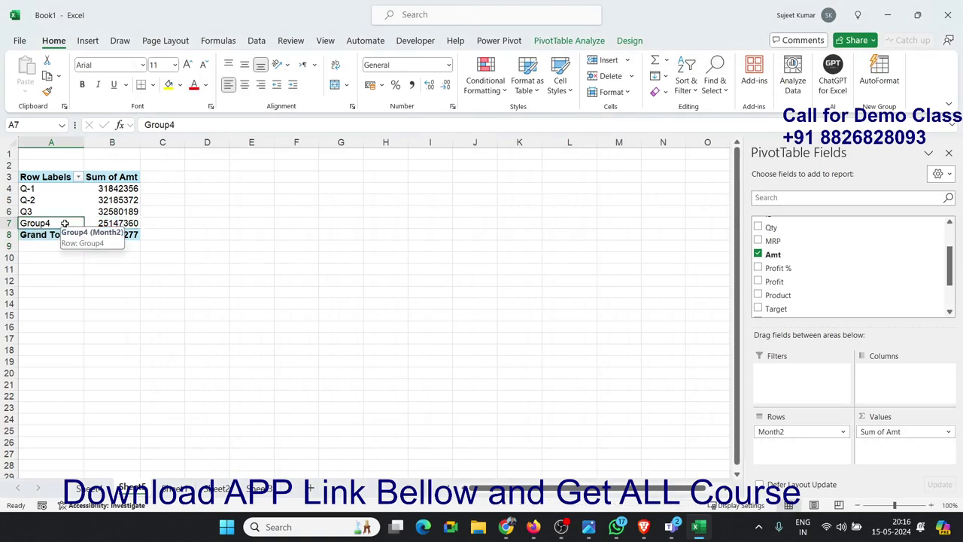
pyautogui.write('Q4')
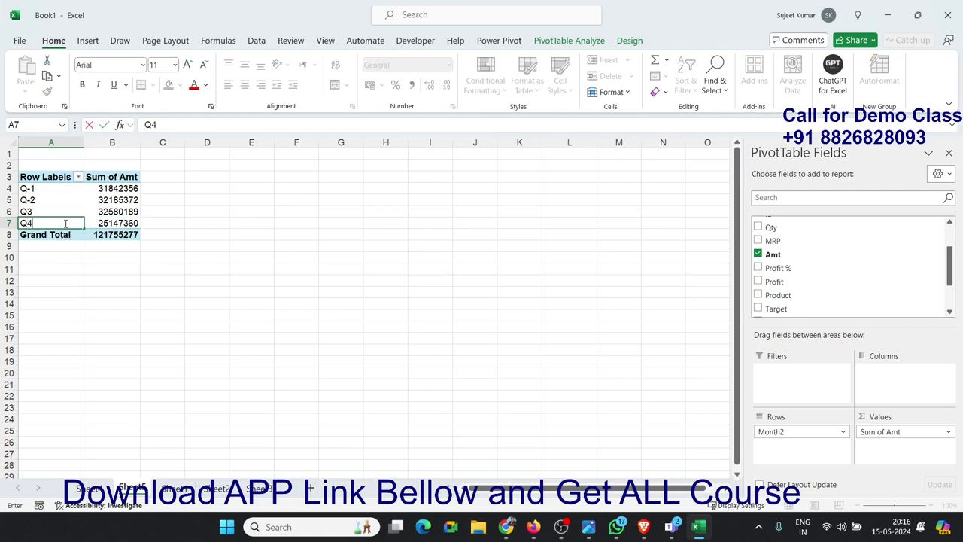
pyautogui.press('Return')
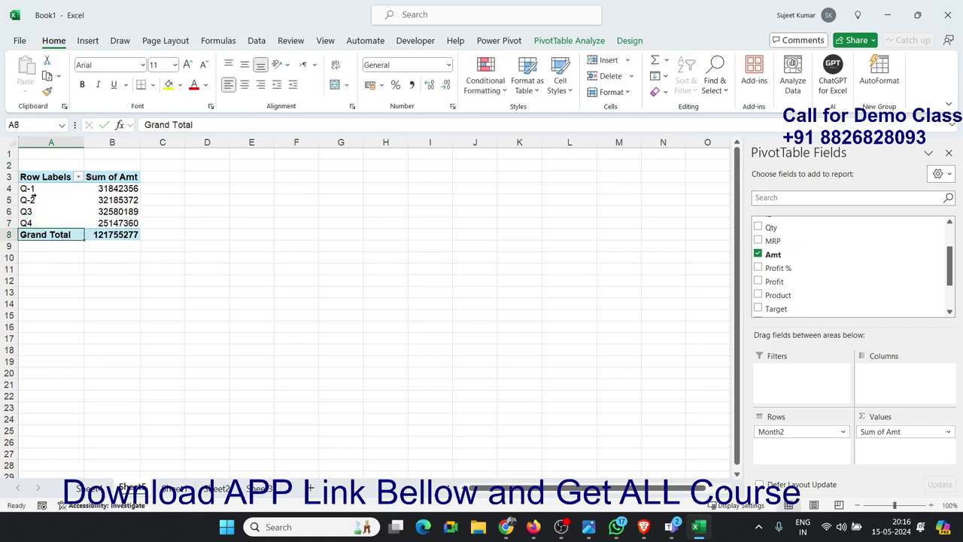
# - Ungroup Q-1 and Q-2 back into the individual months Jan through Jun
pyautogui.rightClick(41, 192)
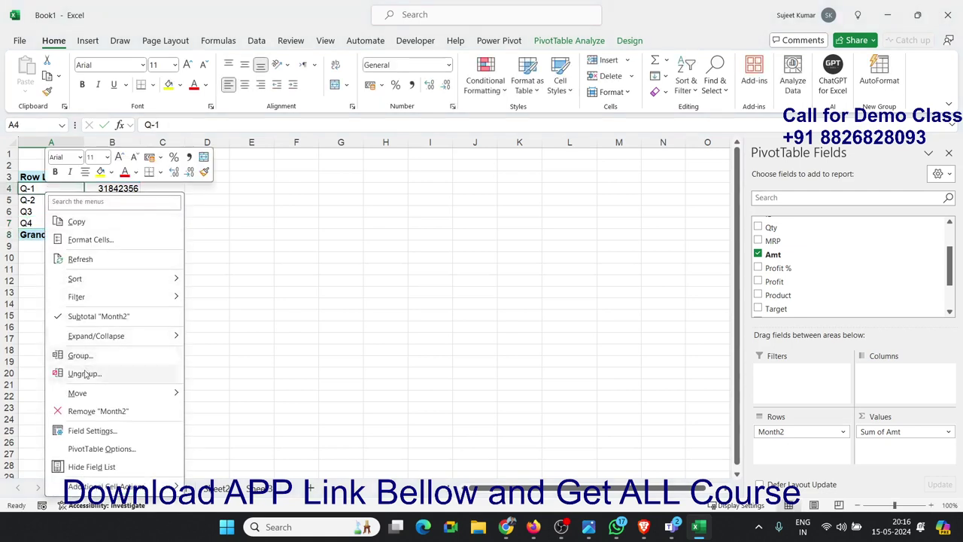
pyautogui.press('Escape')
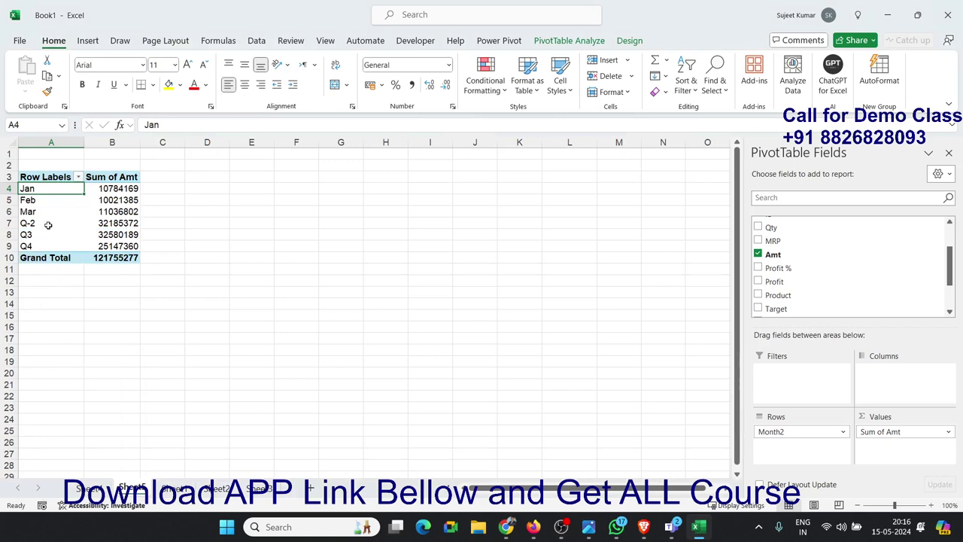
pyautogui.rightClick(47, 224)
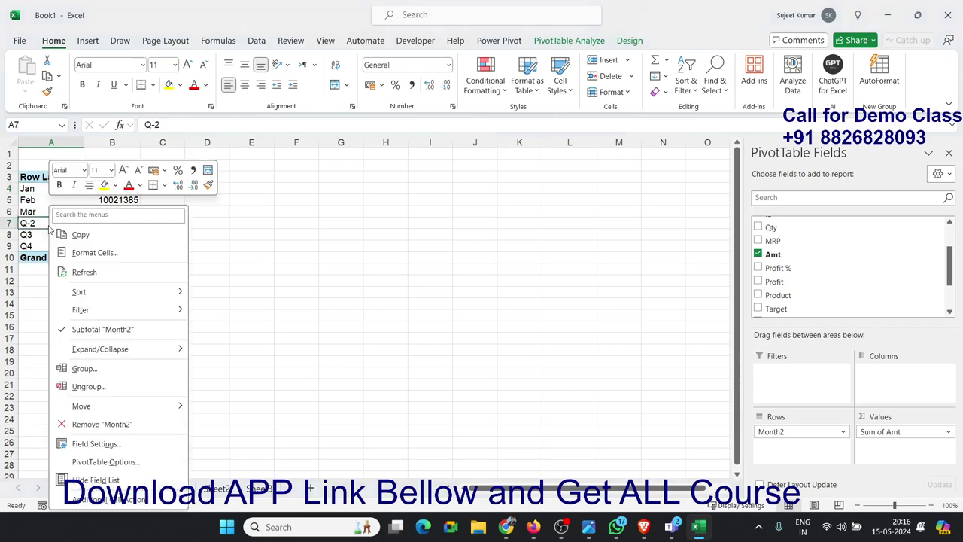
pyautogui.click(88, 386)
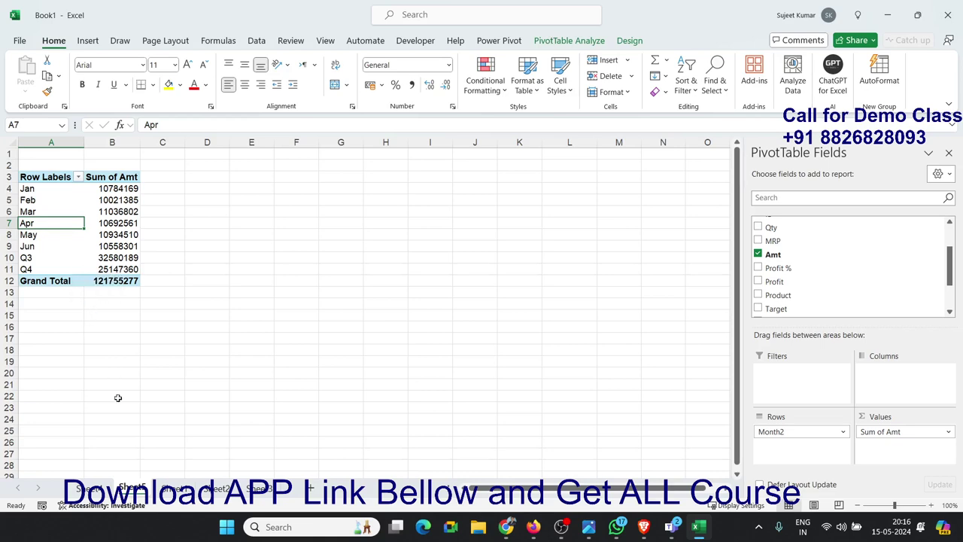
# - Create a PivotTable on a new sheet summing Qty by MRP
pyautogui.click(177, 488)
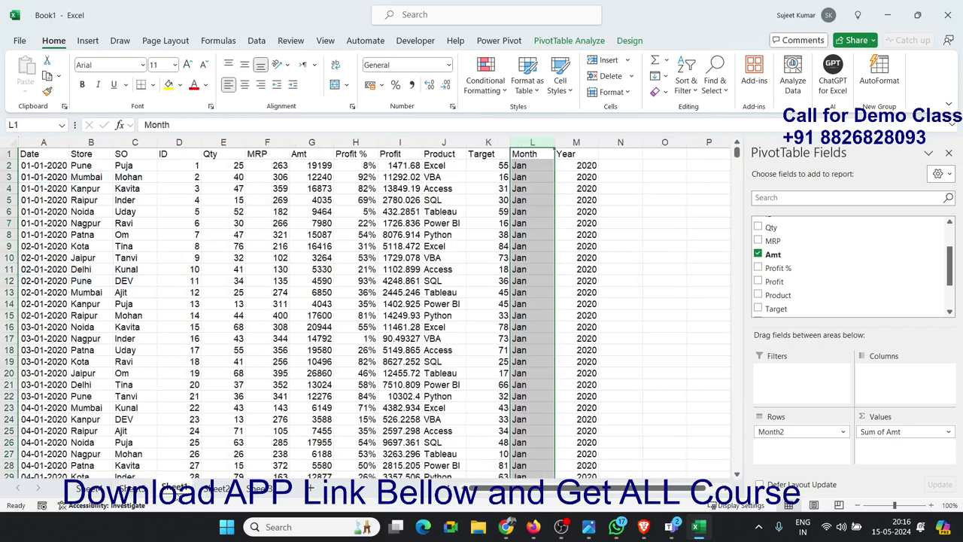
pyautogui.click(118, 233)
pyautogui.click(51, 157)
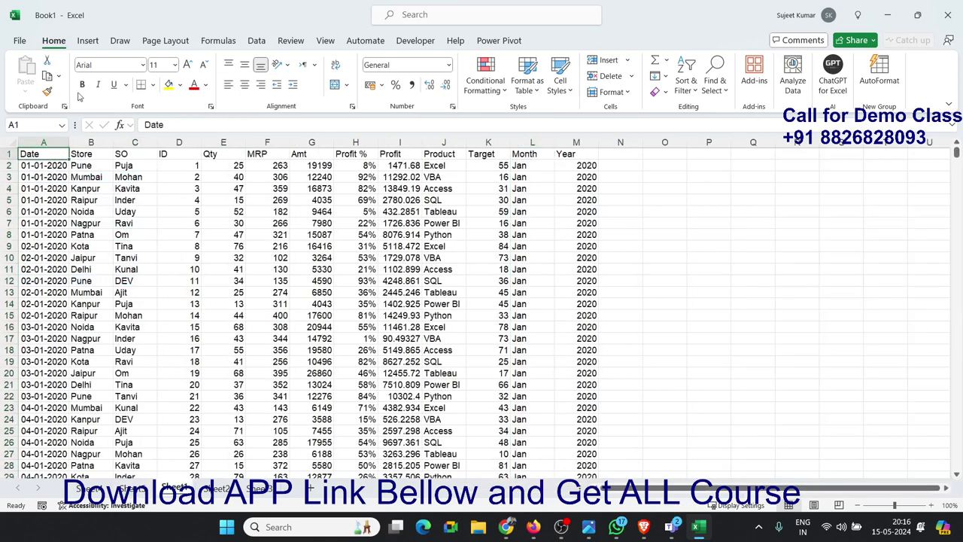
pyautogui.click(87, 40)
pyautogui.click(34, 69)
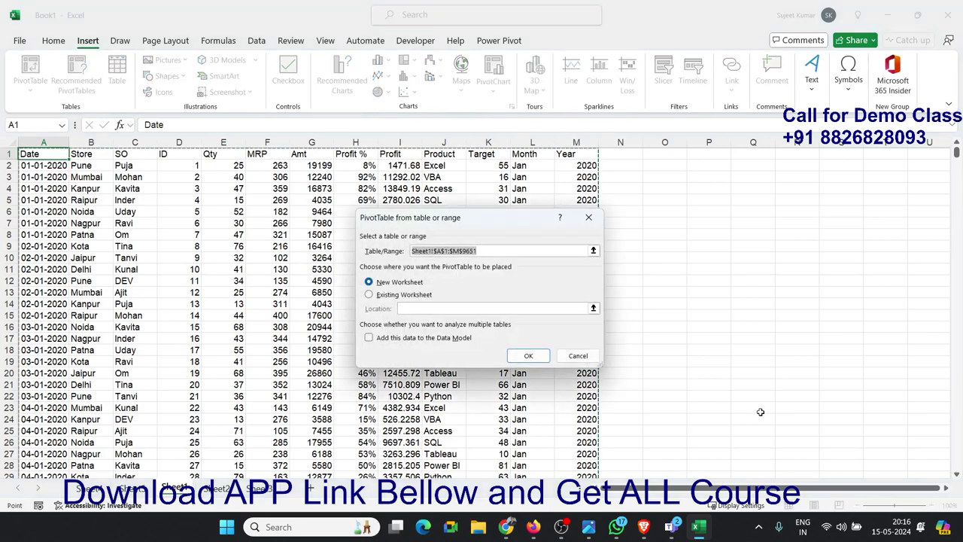
pyautogui.click(519, 355)
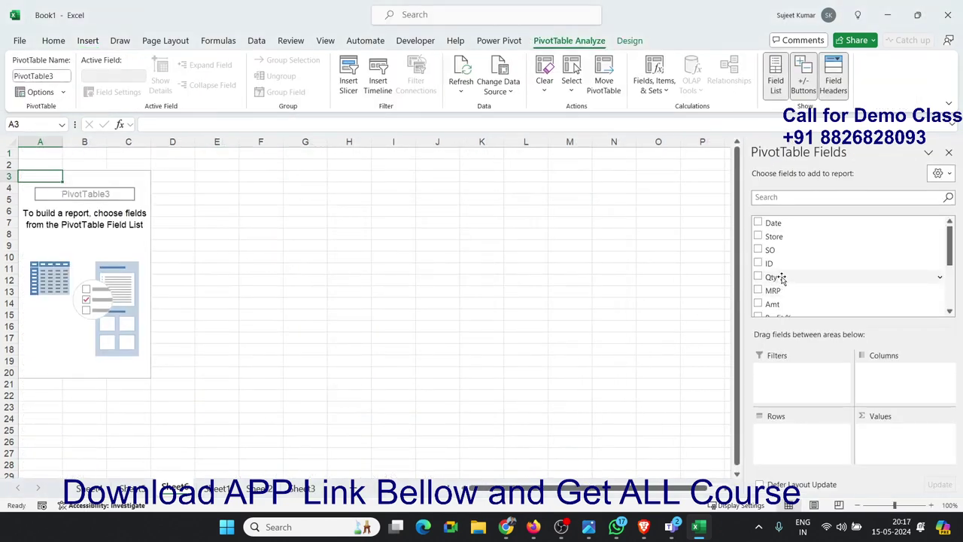
pyautogui.moveTo(775, 277); pyautogui.dragTo(888, 440)
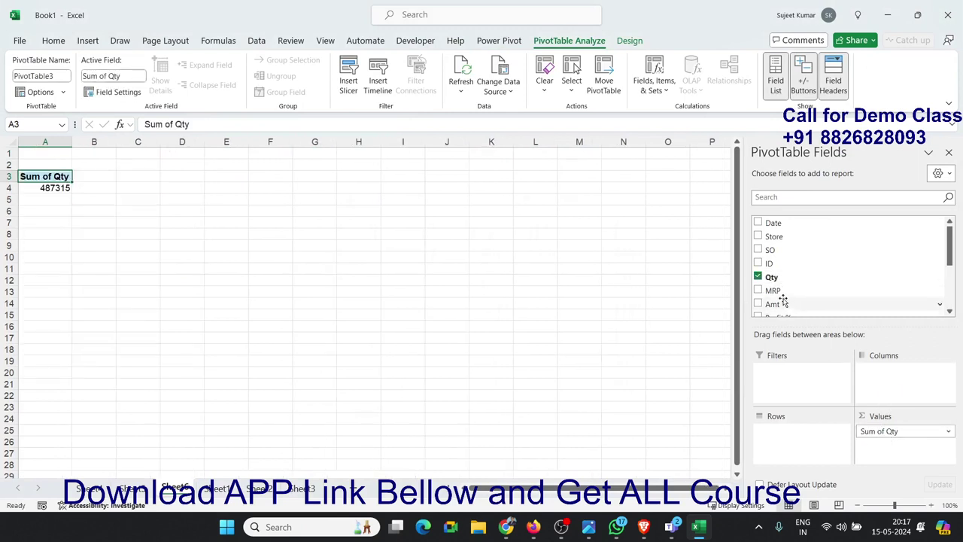
pyautogui.moveTo(773, 290); pyautogui.dragTo(804, 433)
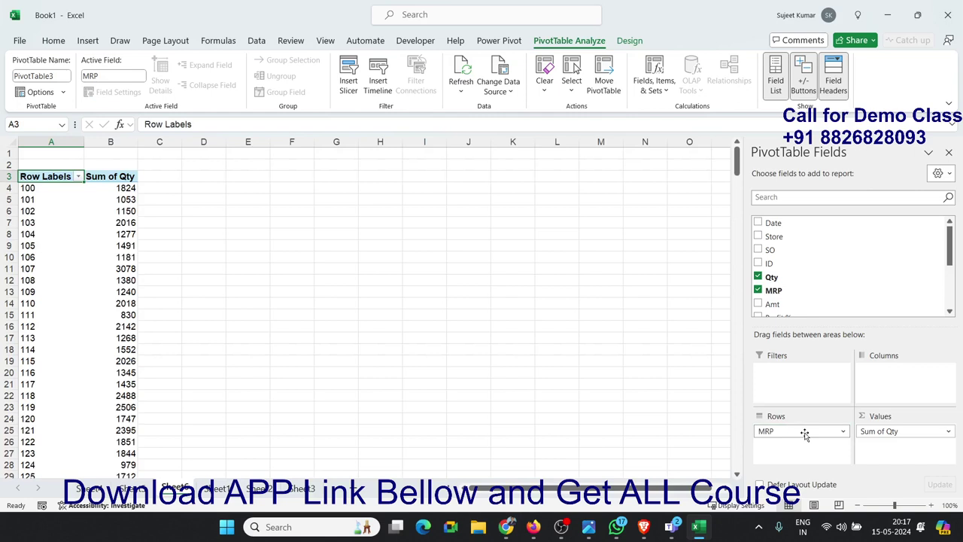
# - Review the Qty totals for MRP 100 through 103, then select the MRP 100 label
pyautogui.click(56, 191)
pyautogui.click(105, 189)
pyautogui.click(34, 199)
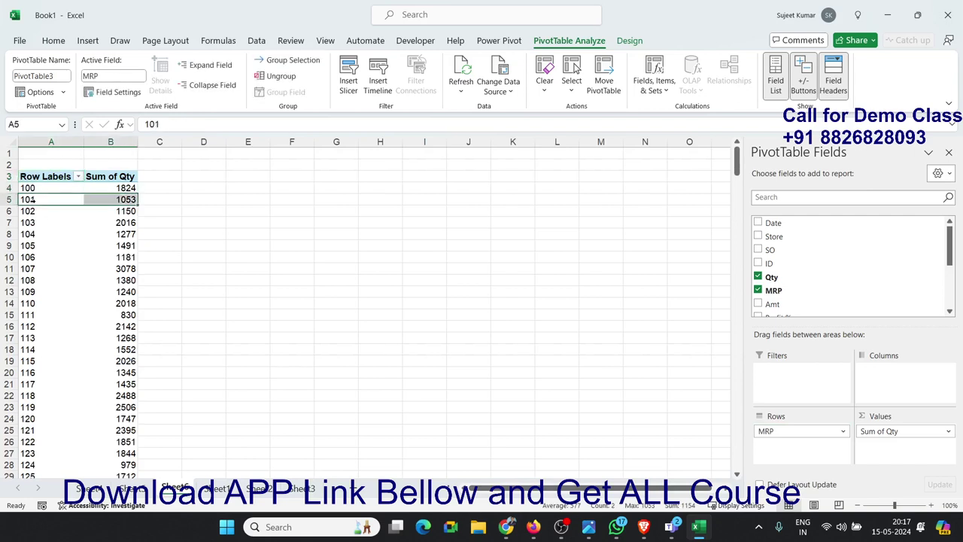
pyautogui.click(109, 201)
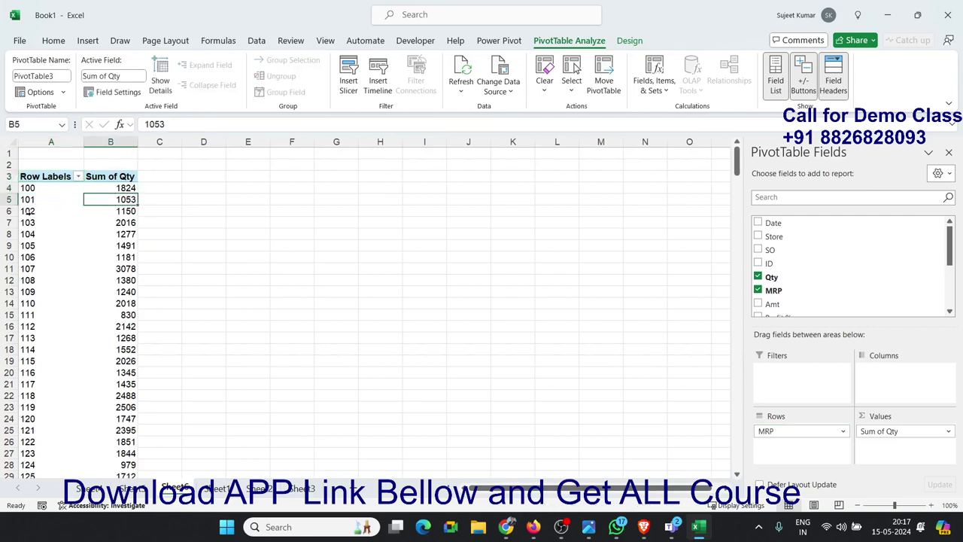
pyautogui.click(40, 211)
pyautogui.click(124, 212)
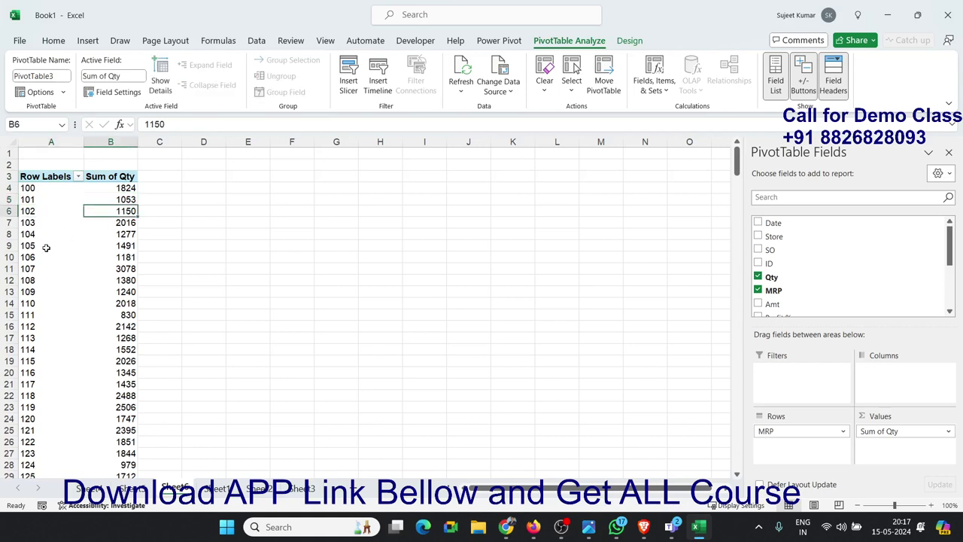
pyautogui.click(52, 223)
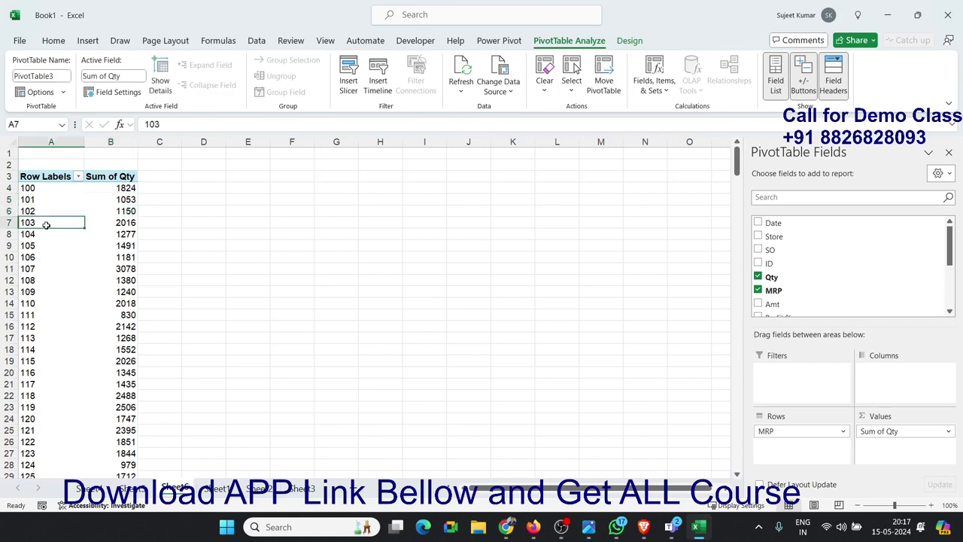
pyautogui.click(125, 225)
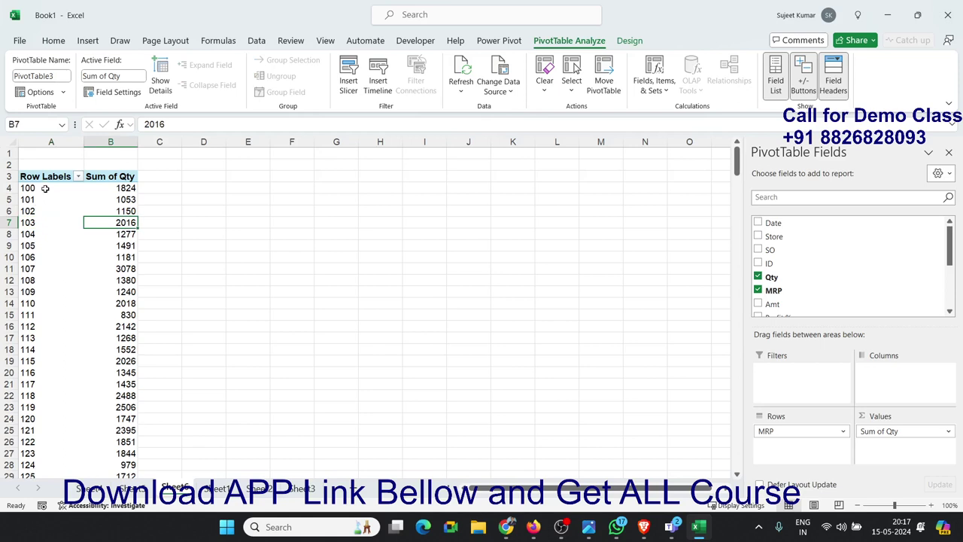
pyautogui.click(45, 188)
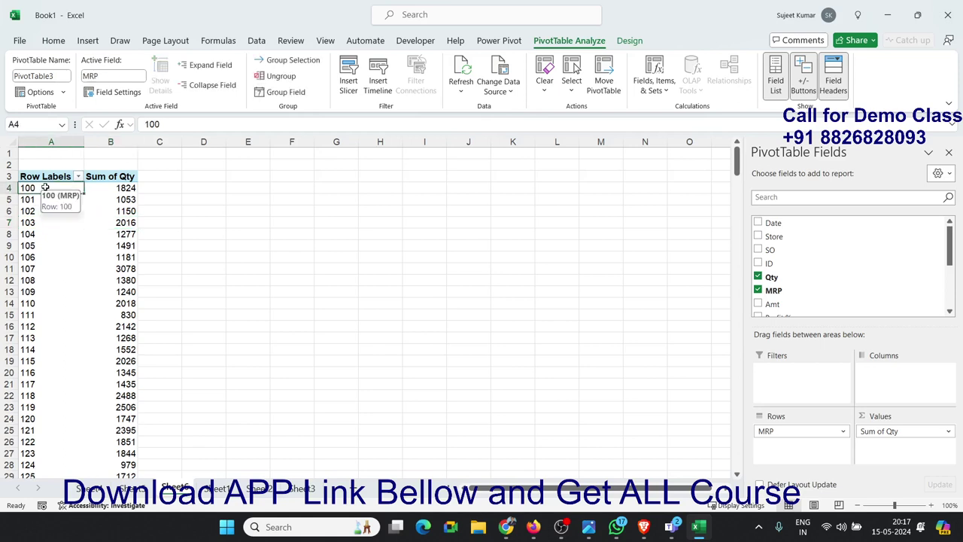
# - Group MRP from 0 to 1000 by 100, then check the 100-199 and 300-399 totals
pyautogui.rightClick(45, 188)
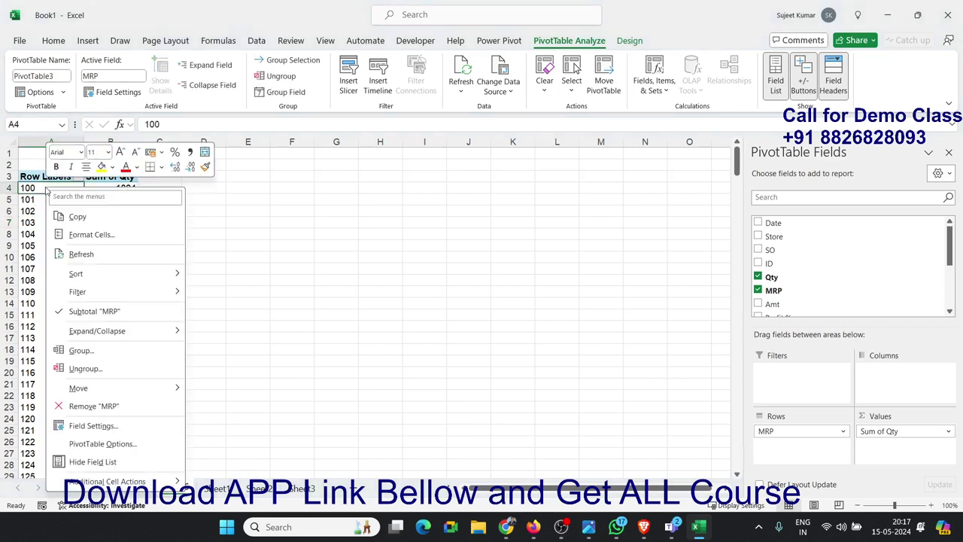
pyautogui.click(105, 352)
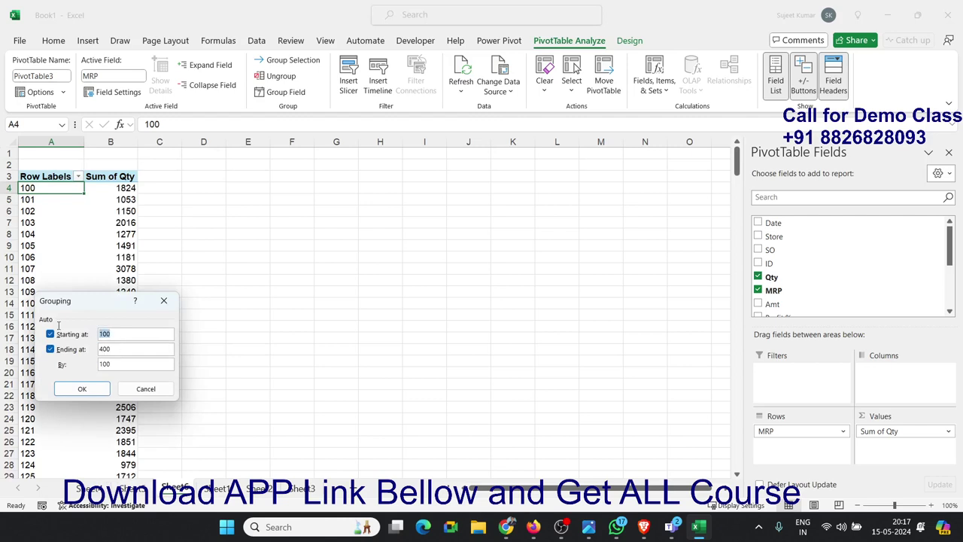
pyautogui.write('0')
pyautogui.doubleClick(116, 348)
pyautogui.write('1')
pyautogui.moveTo(112, 364); pyautogui.dragTo(80, 365)
pyautogui.click(91, 390)
pyautogui.click(119, 189)
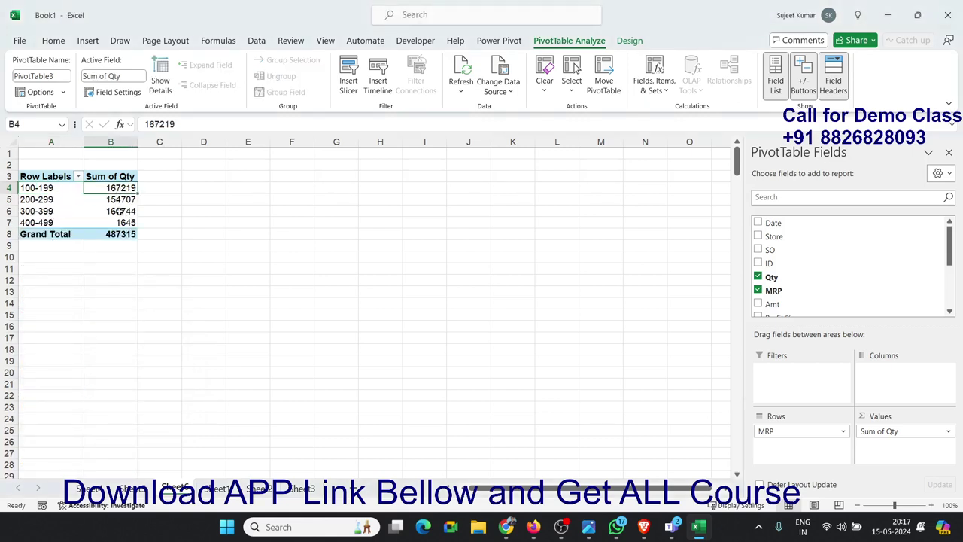
pyautogui.click(119, 210)
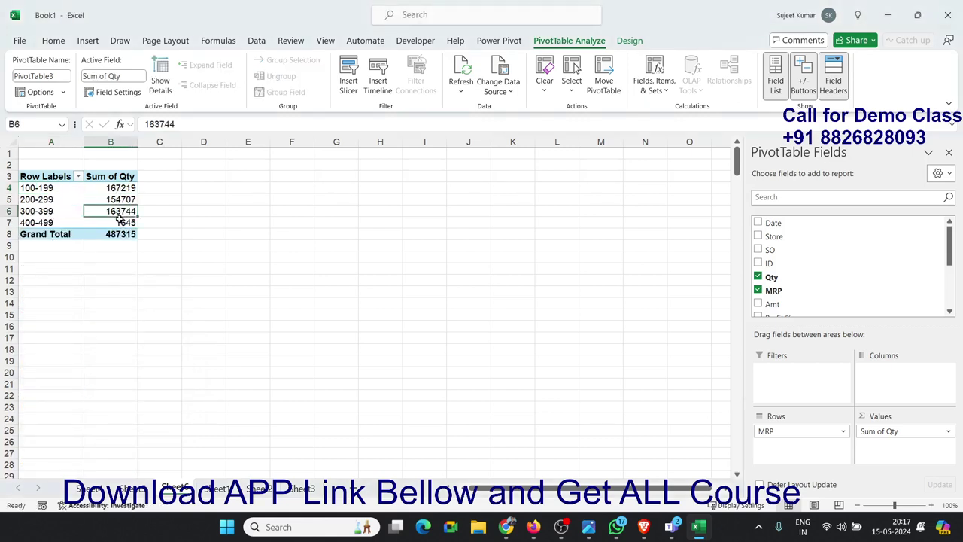
# - Create a PivotTable on a new worksheet with Date in Rows and Qty summed in Values
pyautogui.click(216, 488)
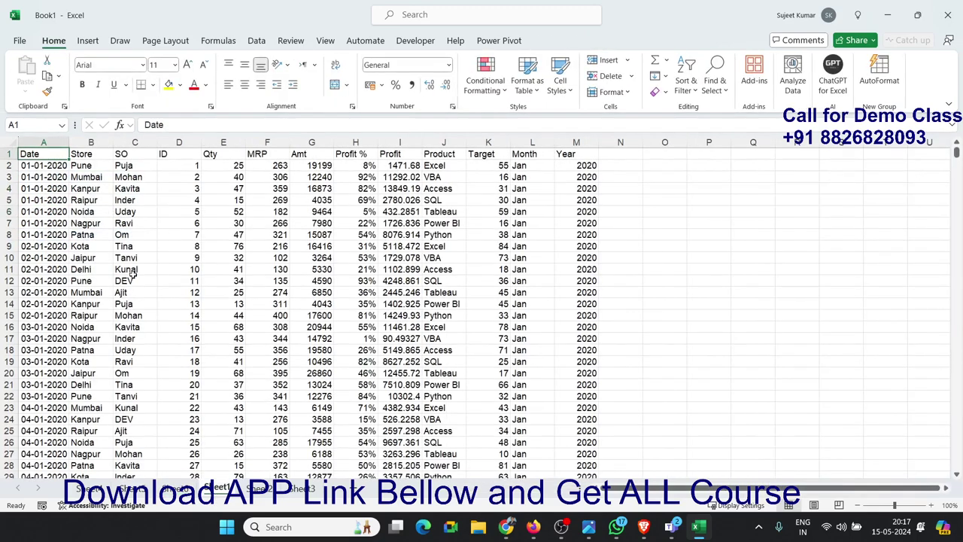
pyautogui.click(87, 40)
pyautogui.click(30, 68)
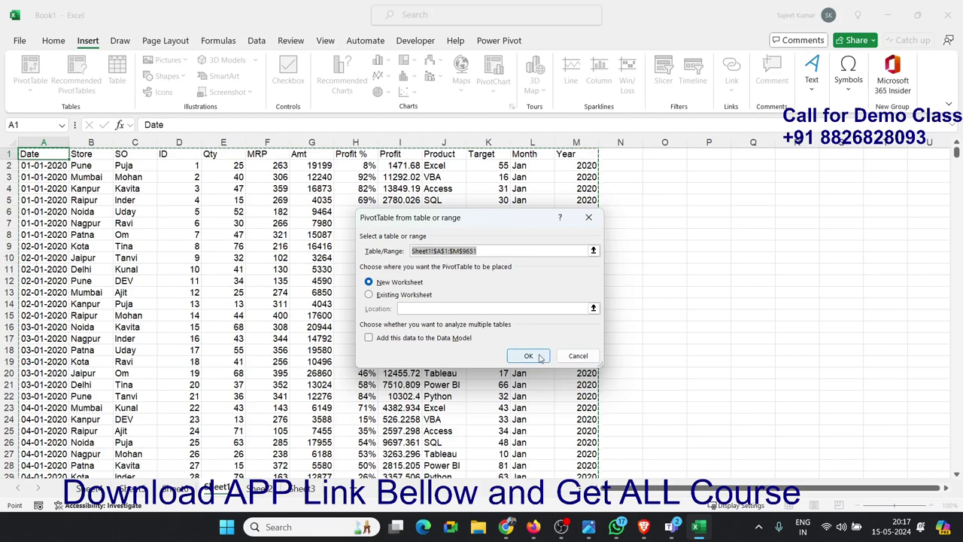
pyautogui.click(523, 355)
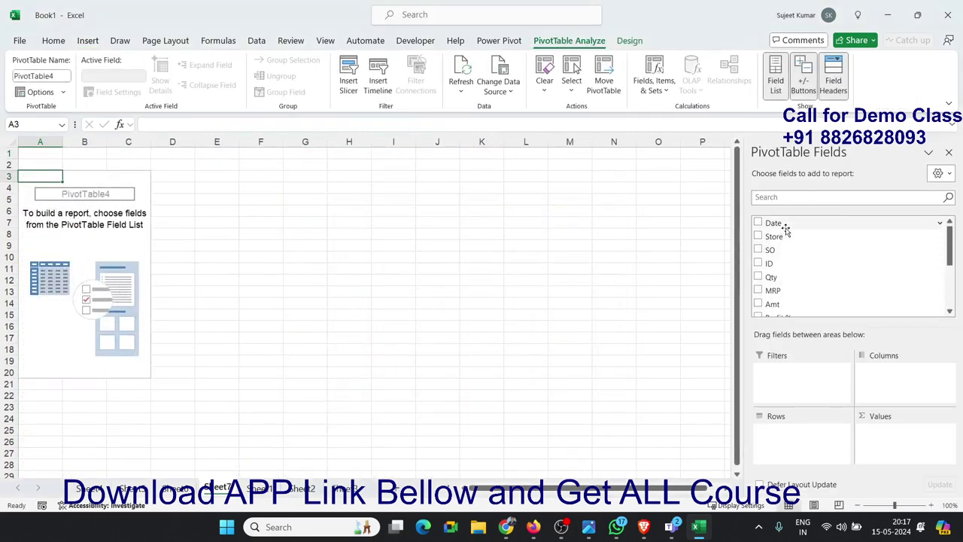
pyautogui.moveTo(785, 224); pyautogui.dragTo(802, 443)
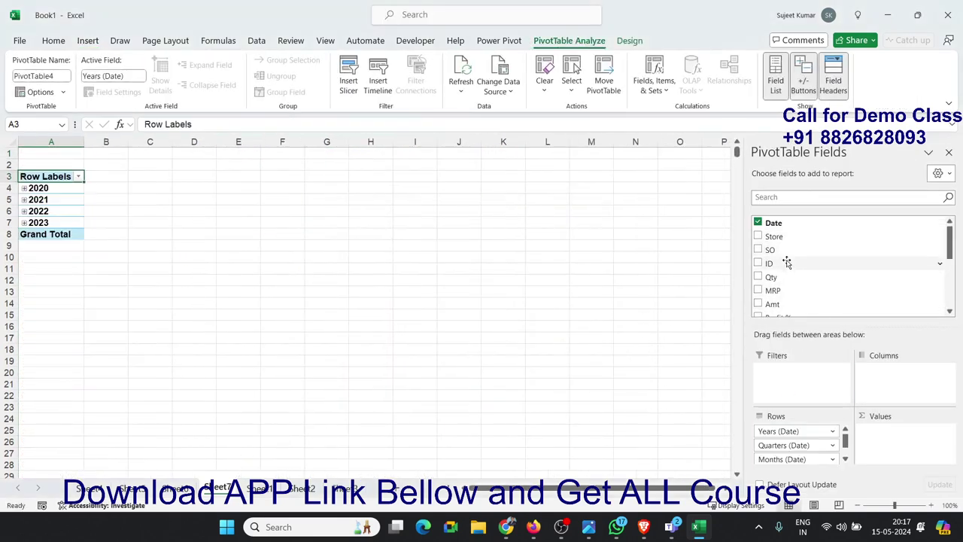
pyautogui.moveTo(782, 276); pyautogui.dragTo(888, 436)
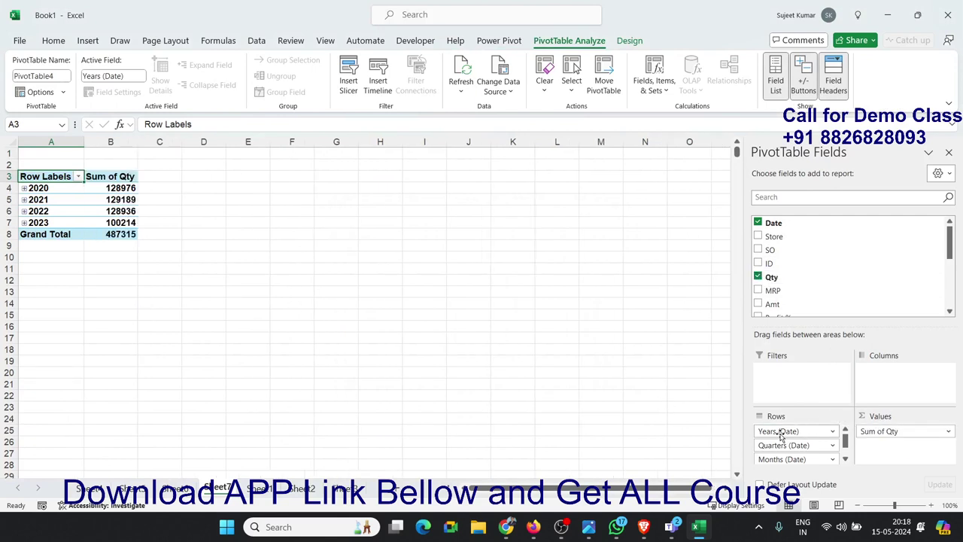
# - Group the dates by Quarters and Years, keeping quarters under each year in the rows
pyautogui.rightClick(59, 204)
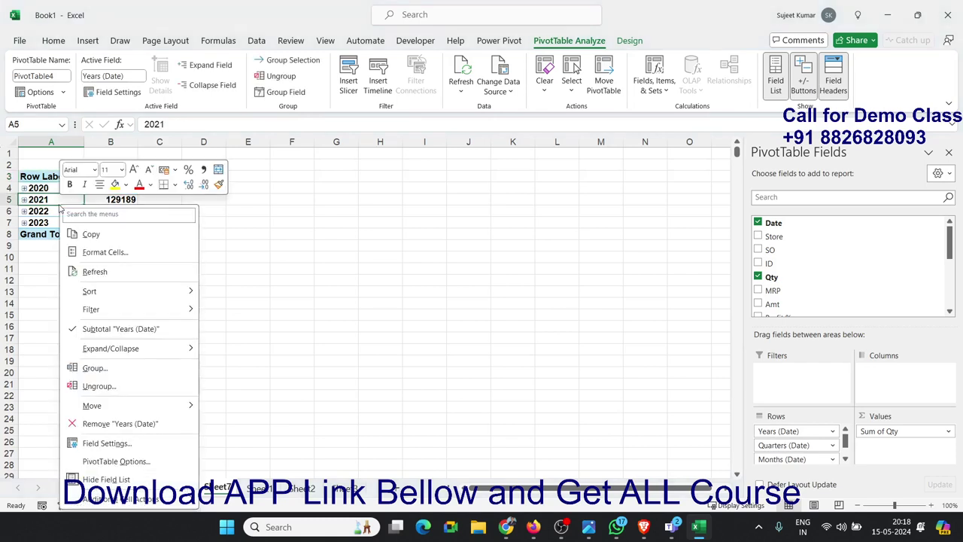
pyautogui.click(125, 374)
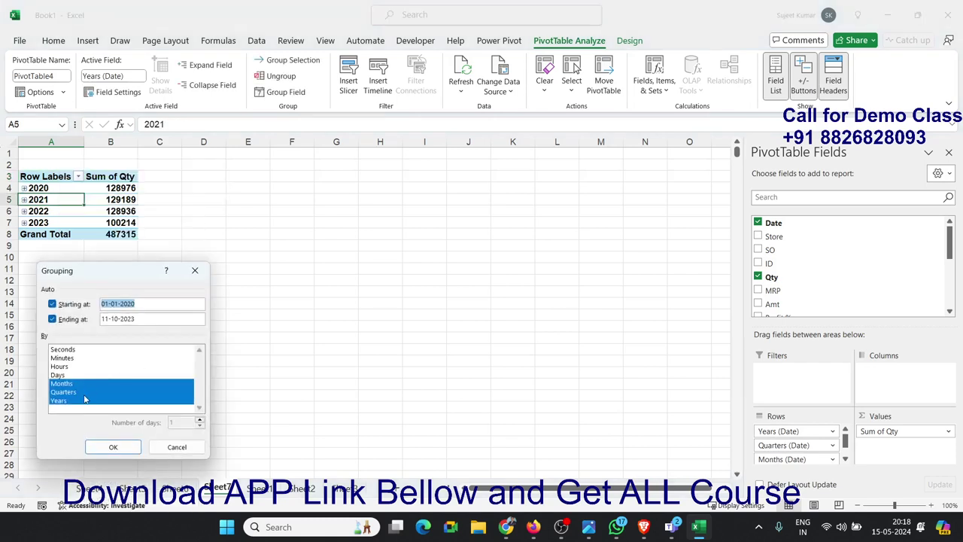
pyautogui.click(82, 393)
pyautogui.click(105, 385)
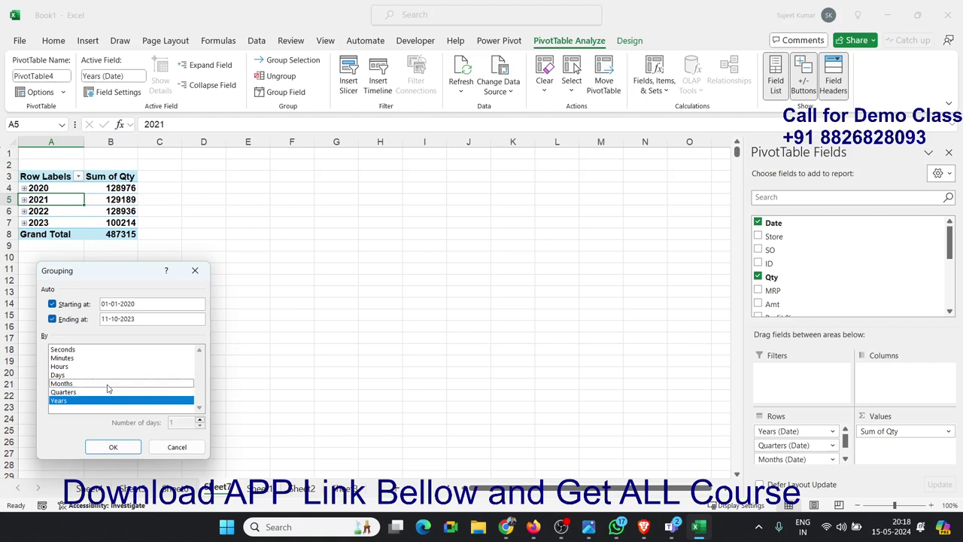
pyautogui.click(103, 392)
pyautogui.click(111, 447)
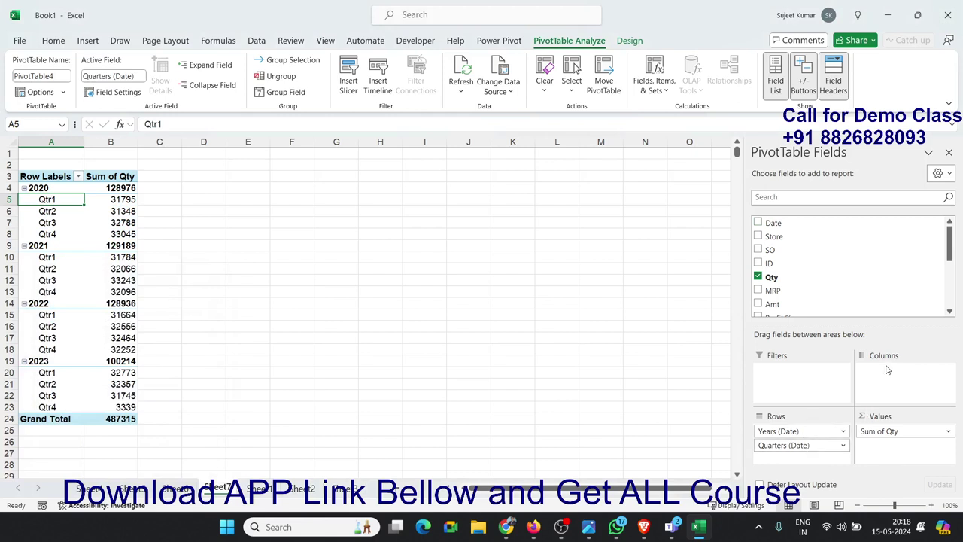
pyautogui.moveTo(794, 444)
pyautogui.mouseDown()
pyautogui.moveTo(897, 404)
pyautogui.moveTo(892, 381)
pyautogui.mouseUp()
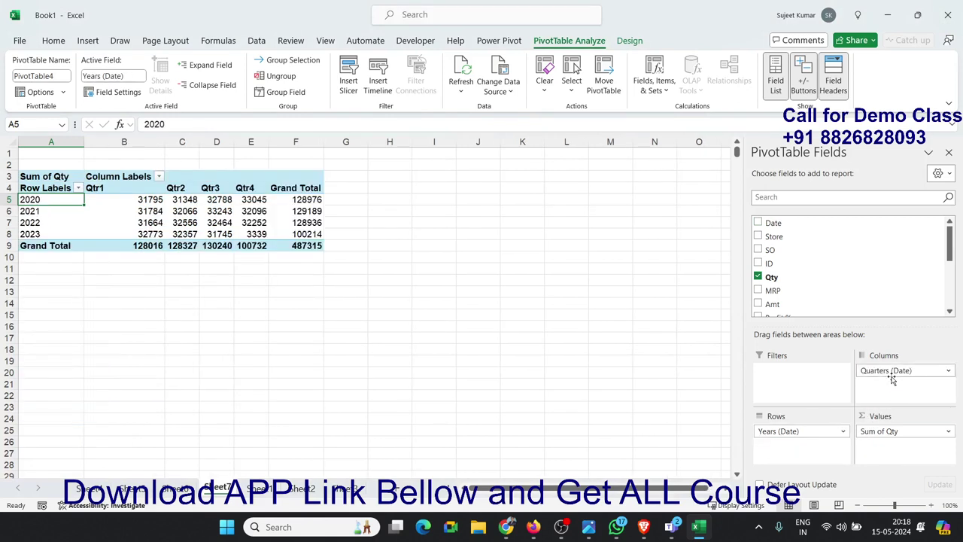
pyautogui.moveTo(892, 379); pyautogui.dragTo(797, 446)
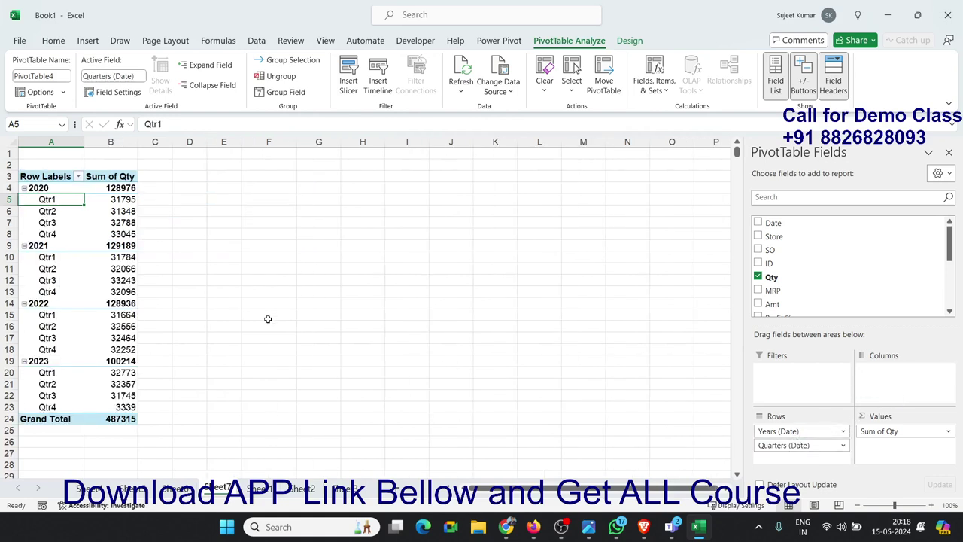
# - Open Grouping on the quarter labels and replace Quarters and Years with Days only
pyautogui.click(46, 212)
pyautogui.rightClick(51, 212)
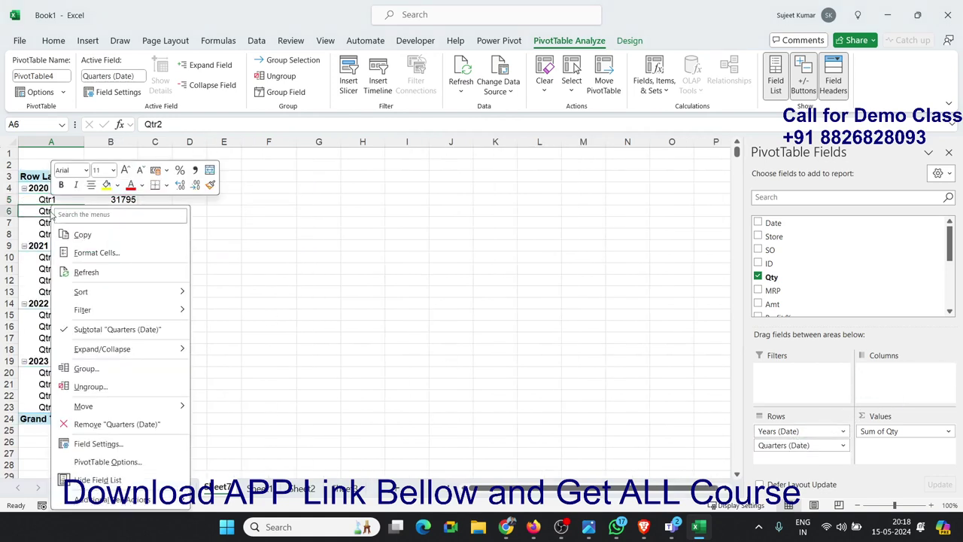
pyautogui.click(94, 368)
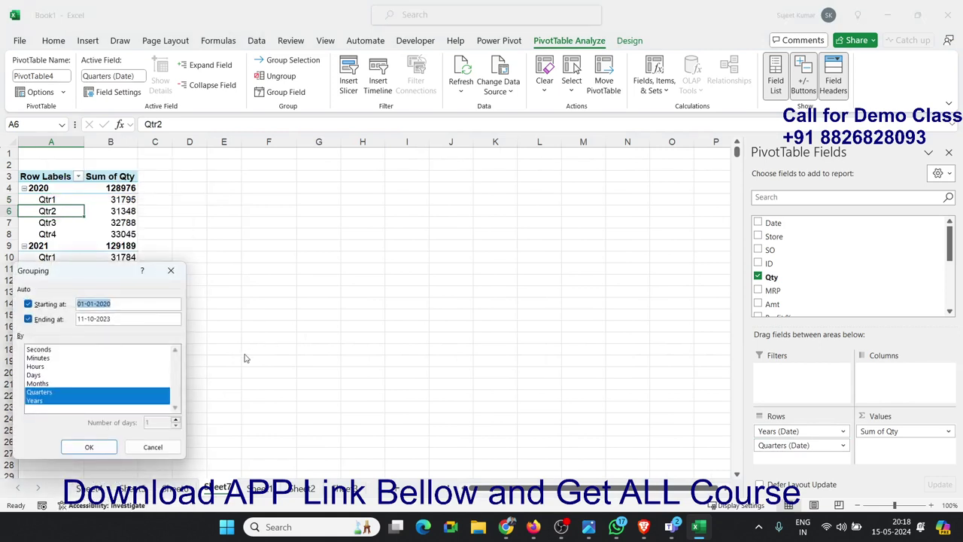
pyautogui.click(75, 392)
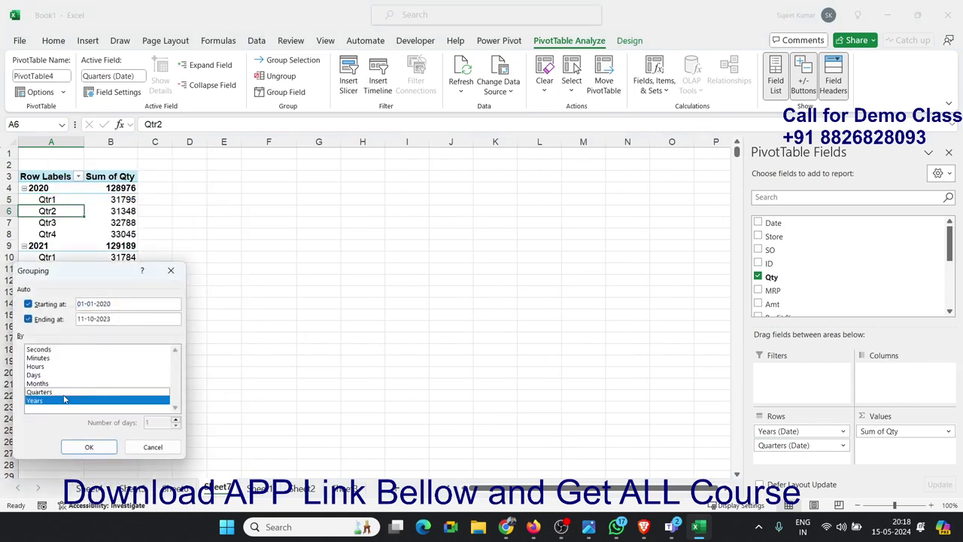
pyautogui.click(65, 396)
pyautogui.click(65, 400)
pyautogui.click(58, 400)
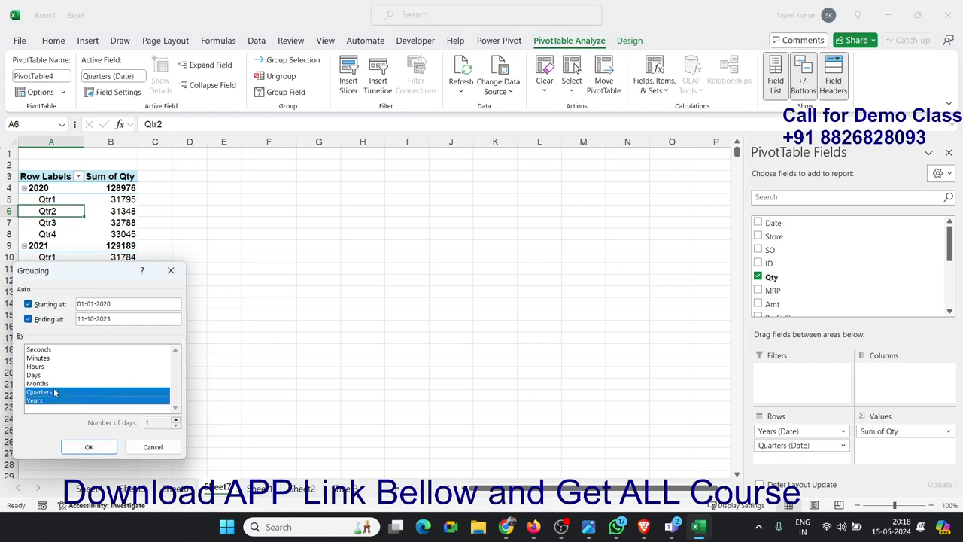
pyautogui.click(54, 392)
pyautogui.click(50, 400)
pyautogui.click(46, 376)
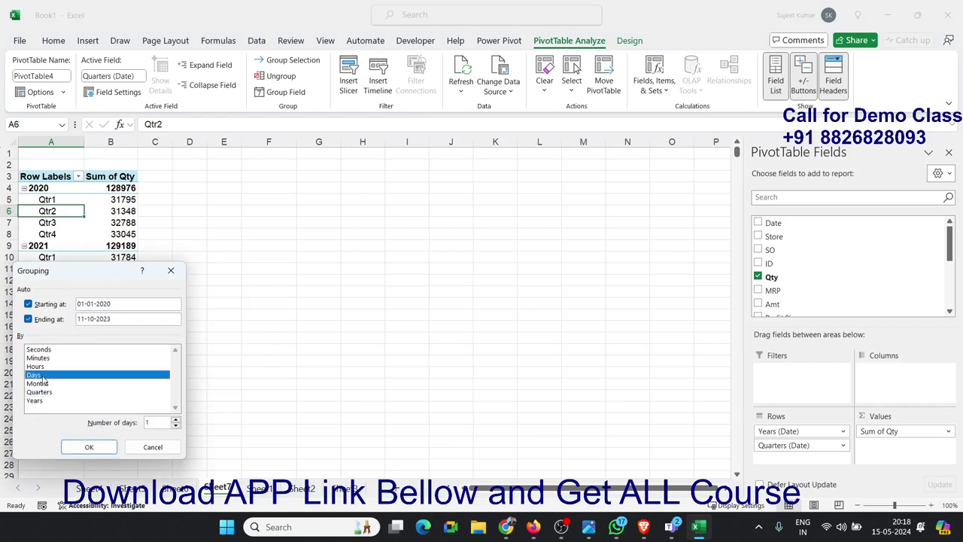
pyautogui.click(59, 376)
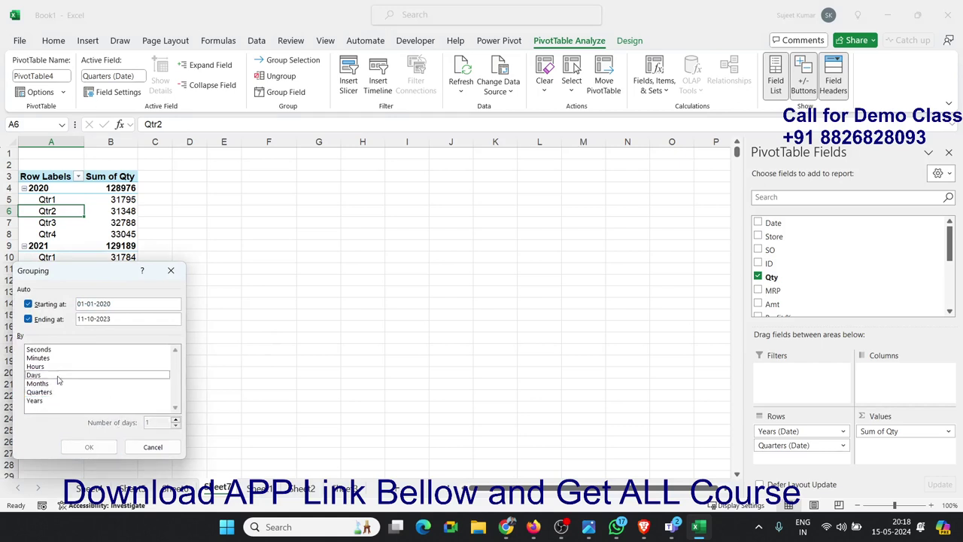
pyautogui.click(59, 377)
# - Set the number of days to 90 and apply the date grouping
pyautogui.doubleClick(147, 422)
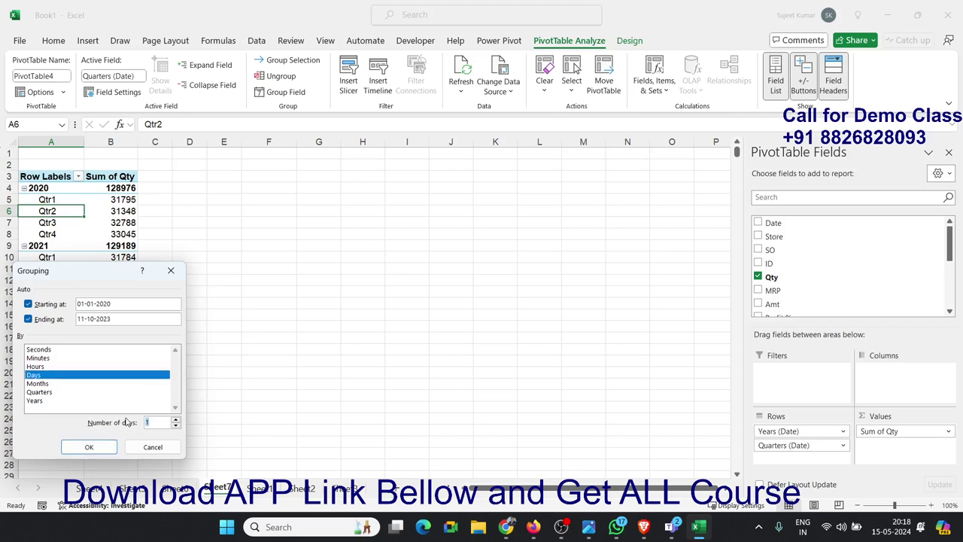
pyautogui.write('90')
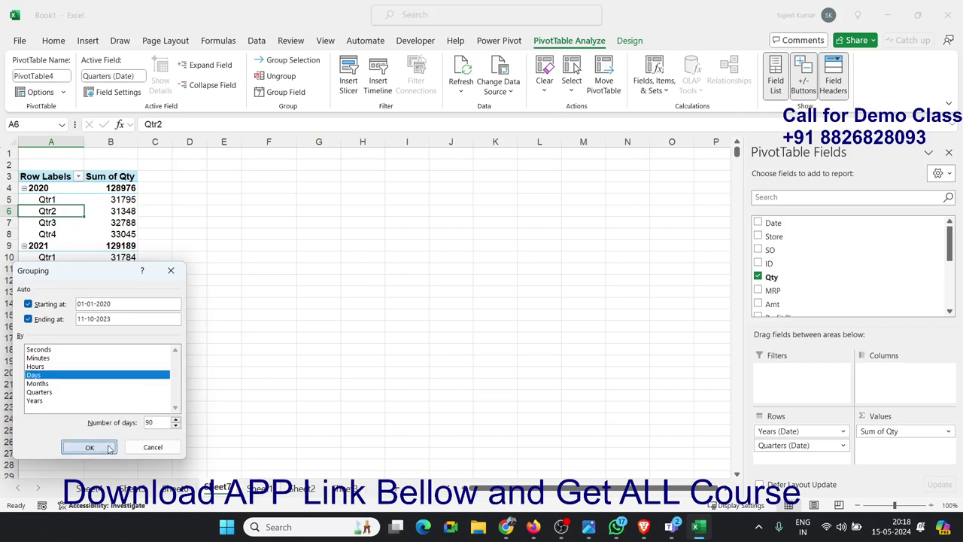
pyautogui.click(107, 445)
# - Select the 90-day period labels down to 14-06-2023 - 11-09-2023
pyautogui.click(67, 200)
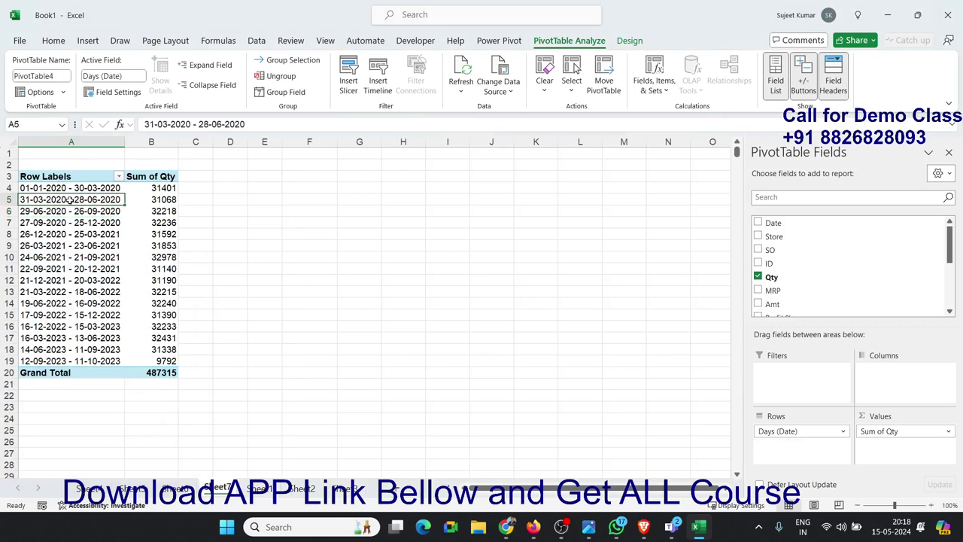
pyautogui.click(67, 234)
pyautogui.click(69, 301)
pyautogui.click(68, 349)
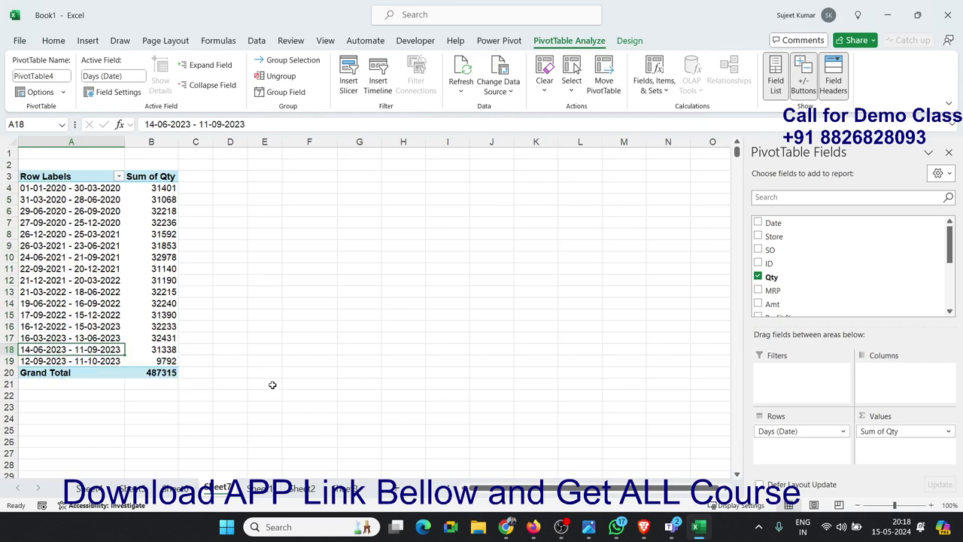
# - Return to the Sheet1 sales data and select cell C9 in the SO column
pyautogui.click(257, 488)
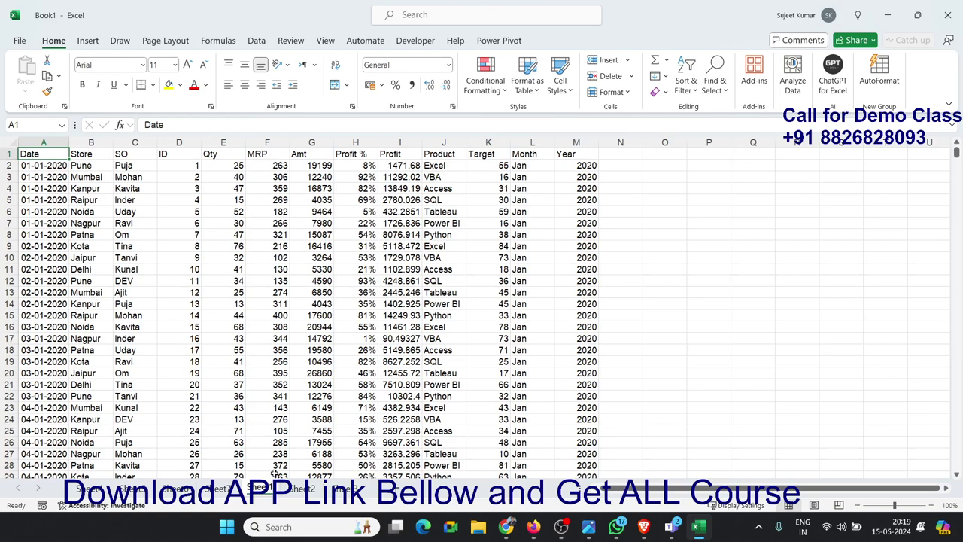
pyautogui.click(147, 244)
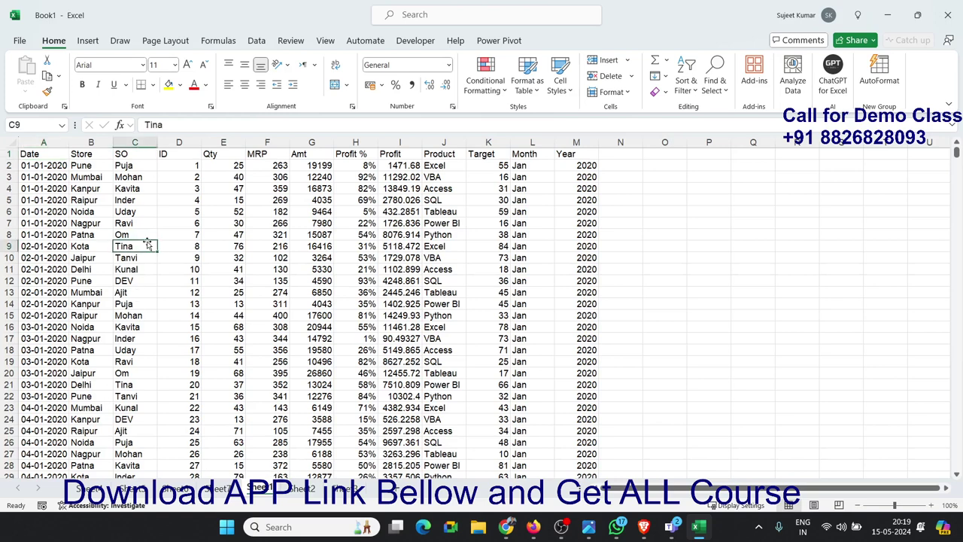
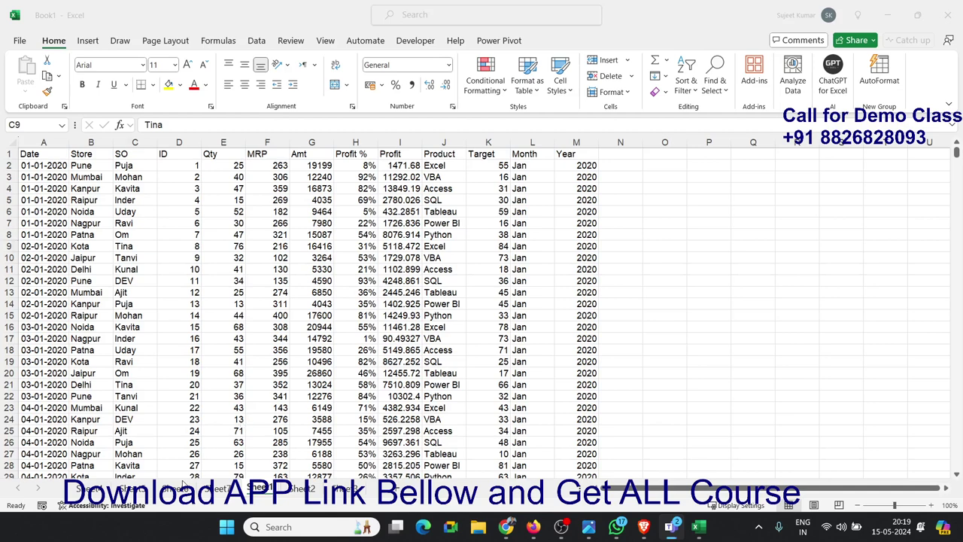
# - On the SO/Store pivot sheet, rename the Sold Qty header in C3 to Qty
pyautogui.click(184, 484)
pyautogui.hotkey('ctrl', 'pageup')
pyautogui.hotkey('ctrl', 'pageup')
pyautogui.hotkey('ctrl', 'pageup')
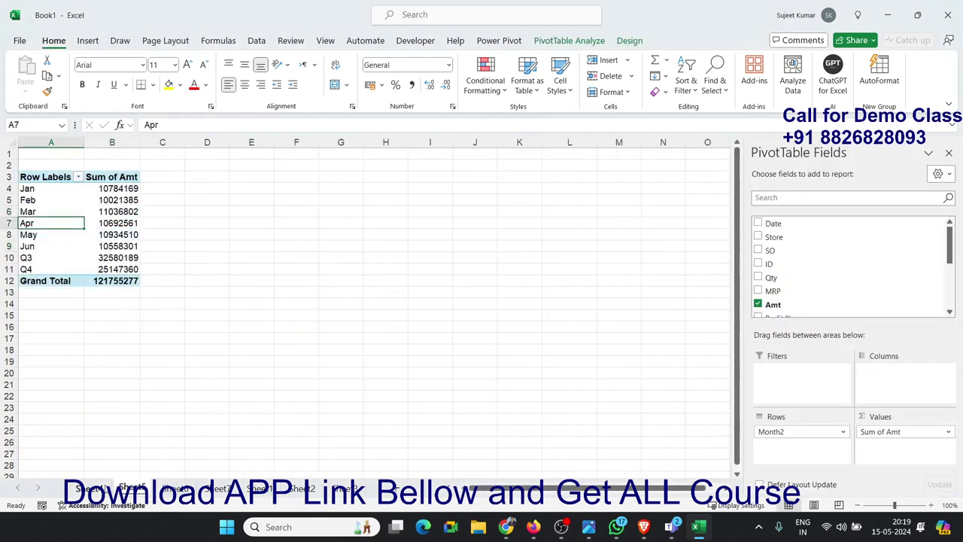
pyautogui.hotkey('ctrl', 'pageup')
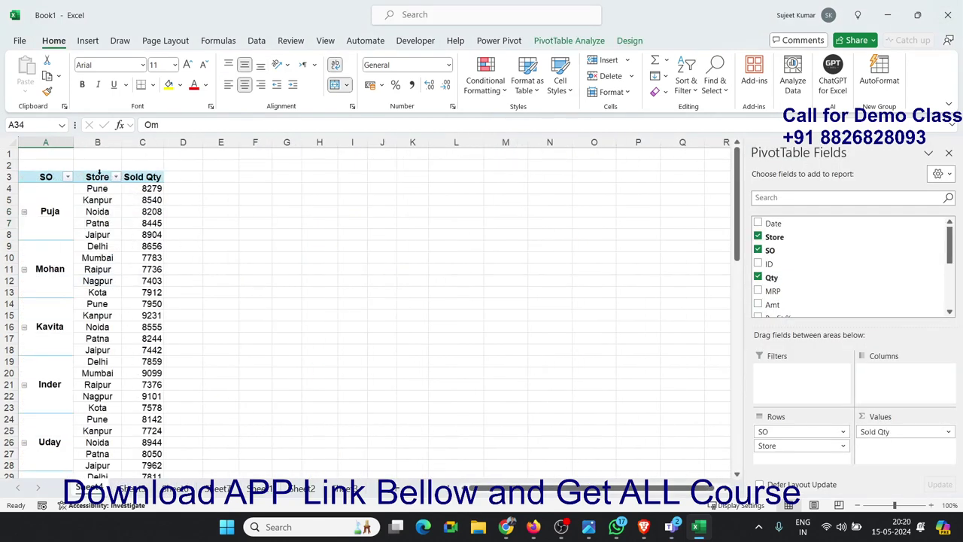
pyautogui.click(149, 179)
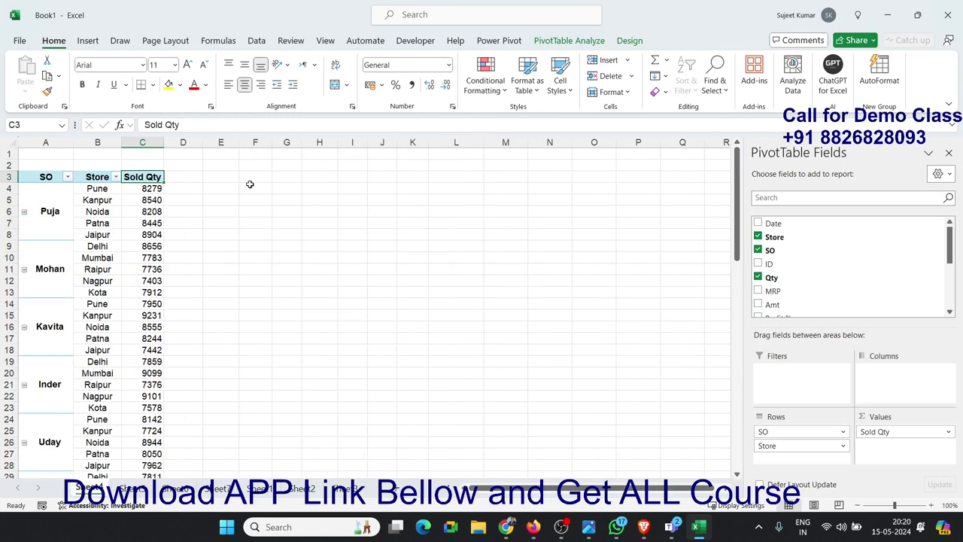
pyautogui.write('Qty')
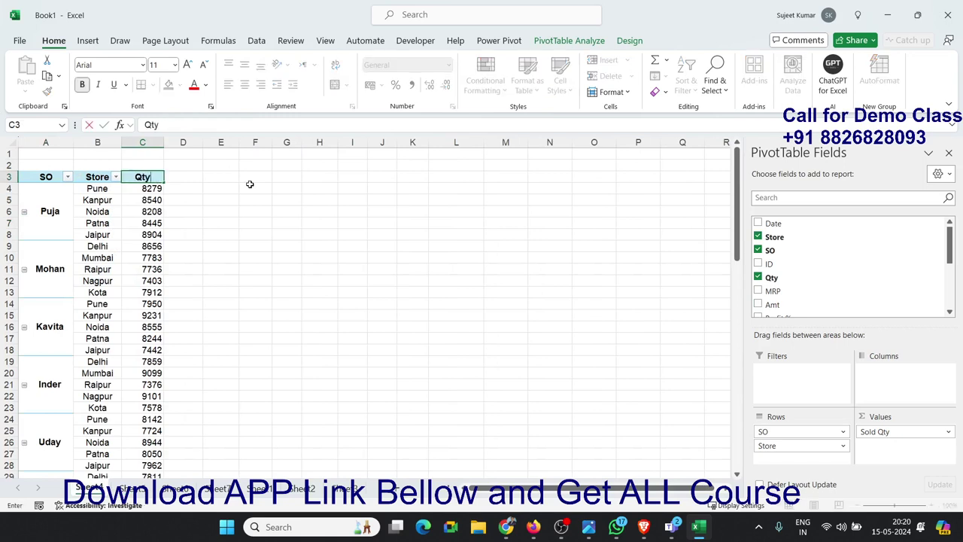
pyautogui.press('Return')
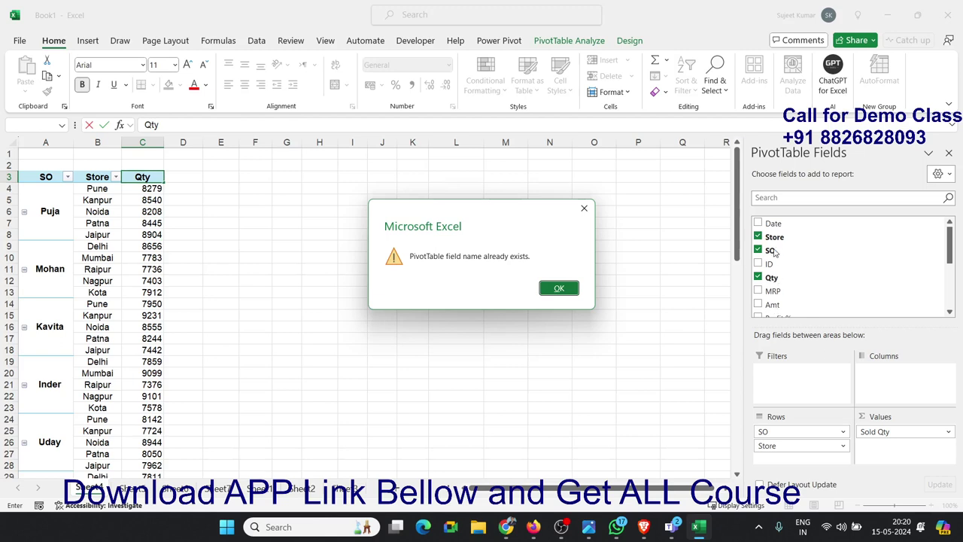
pyautogui.click(559, 288)
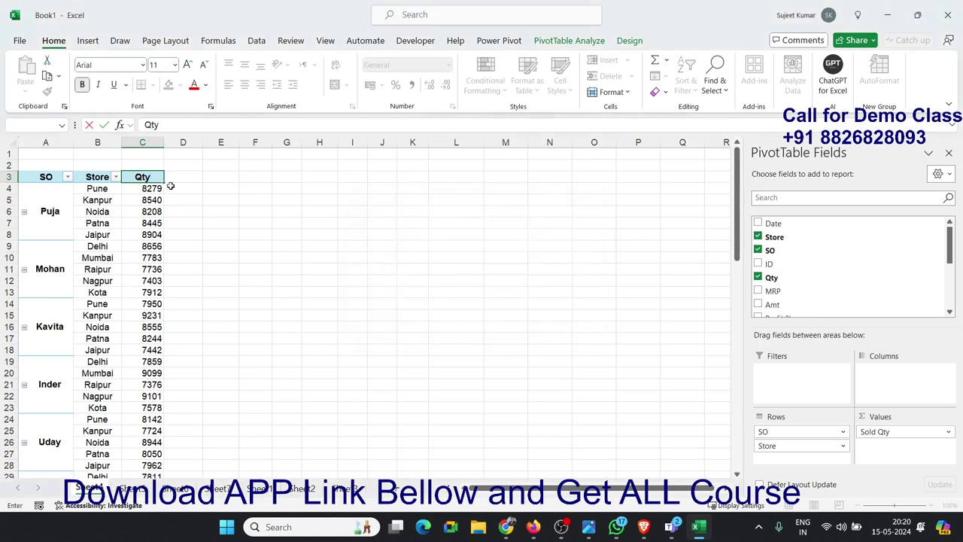
pyautogui.press('Return')
pyautogui.press('Up')
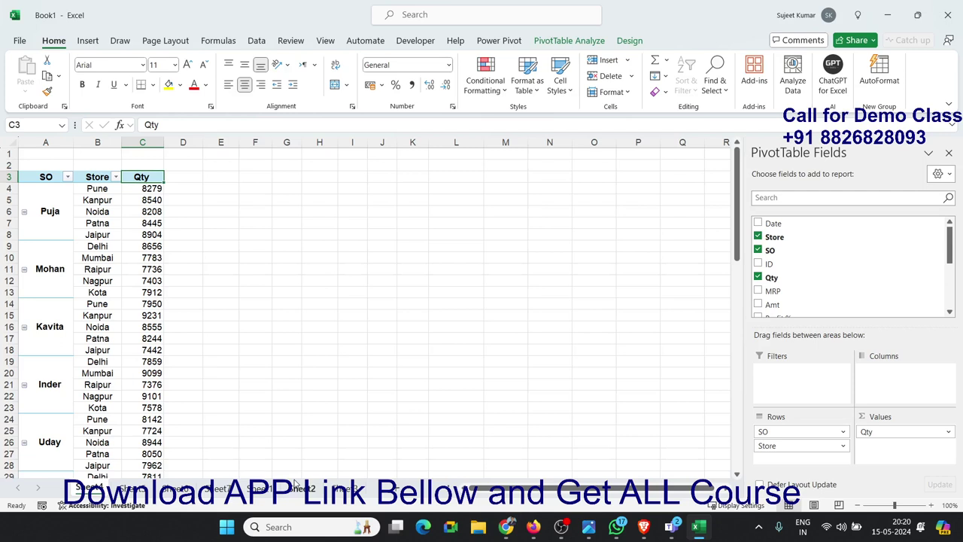
# - Turn on Refresh data when opening the file in the SO pivot's options, then show the data sheet
pyautogui.click(120, 304)
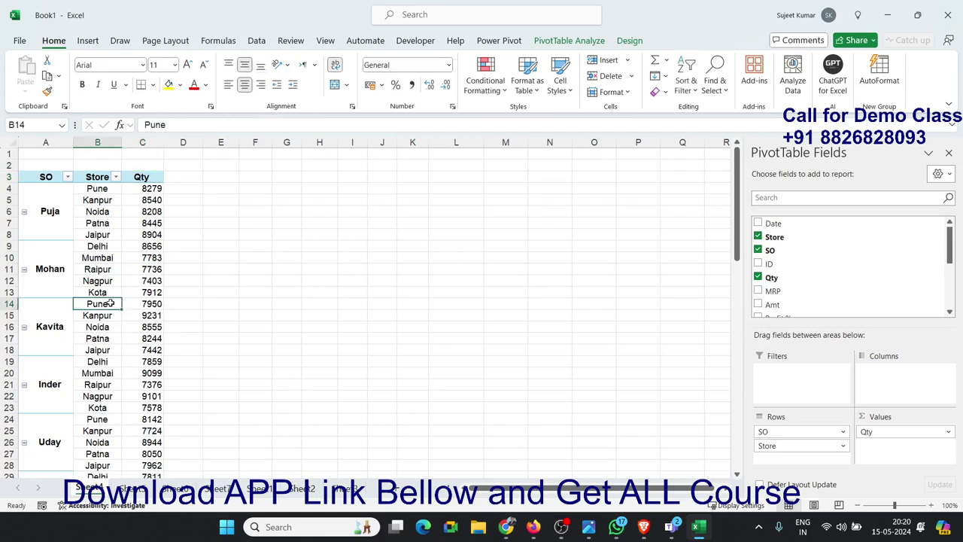
pyautogui.rightClick(113, 304)
pyautogui.moveTo(142, 292)
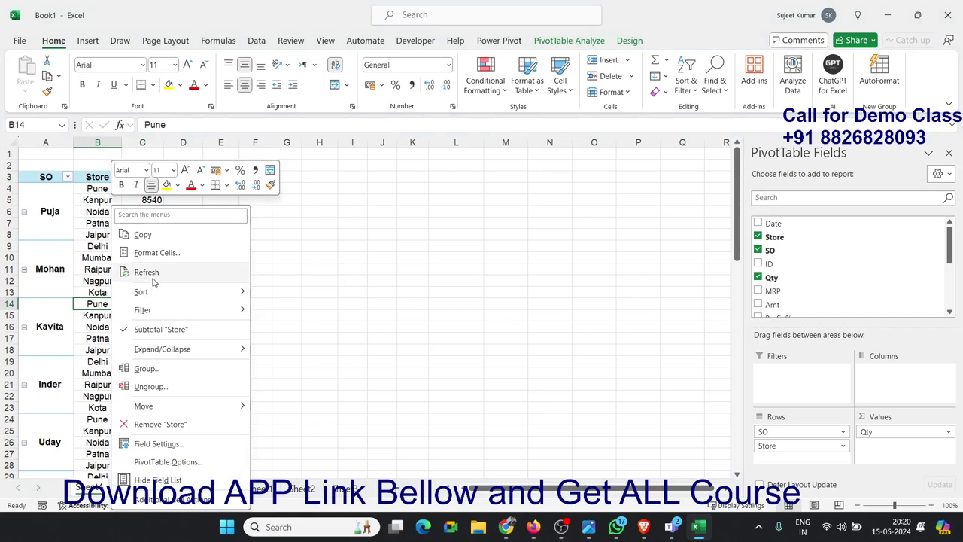
pyautogui.click(179, 461)
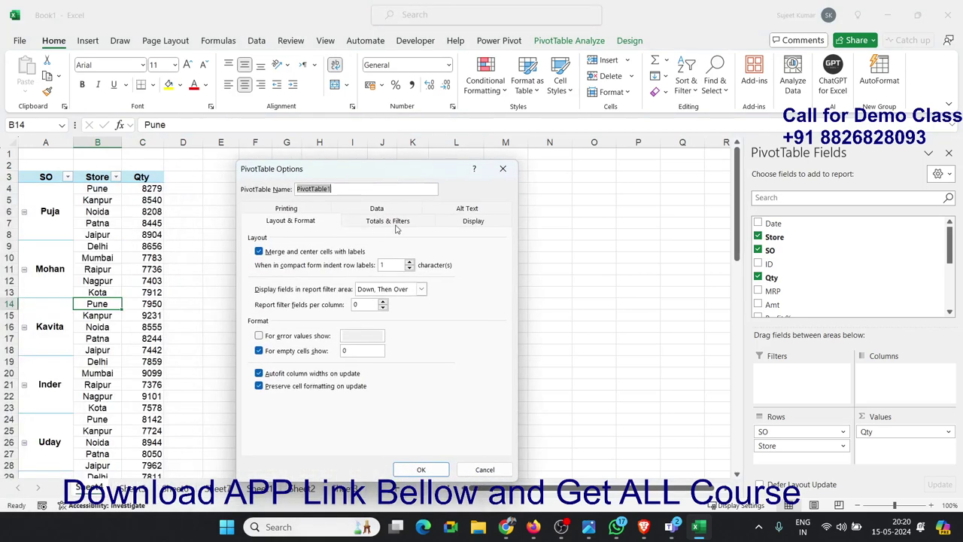
pyautogui.click(392, 211)
pyautogui.click(275, 277)
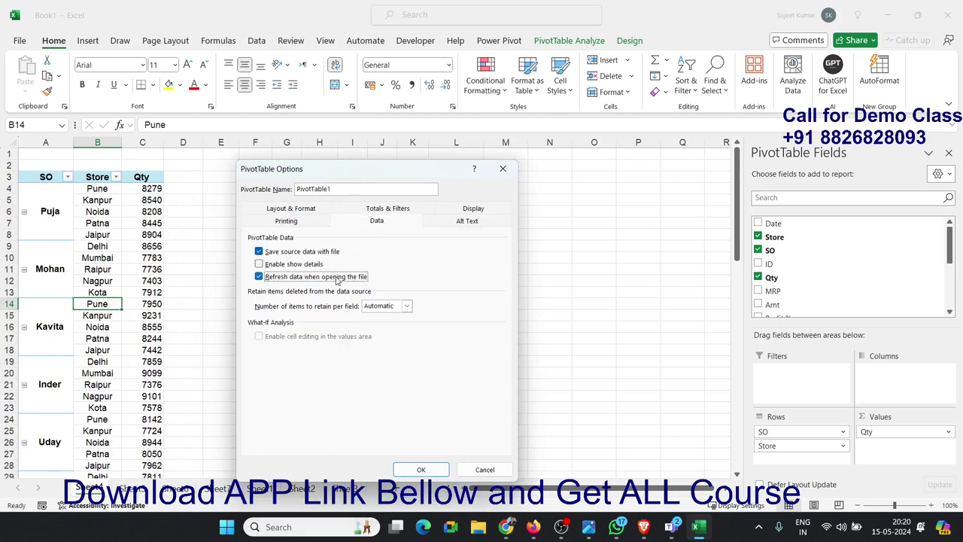
pyautogui.click(420, 468)
pyautogui.click(553, 308)
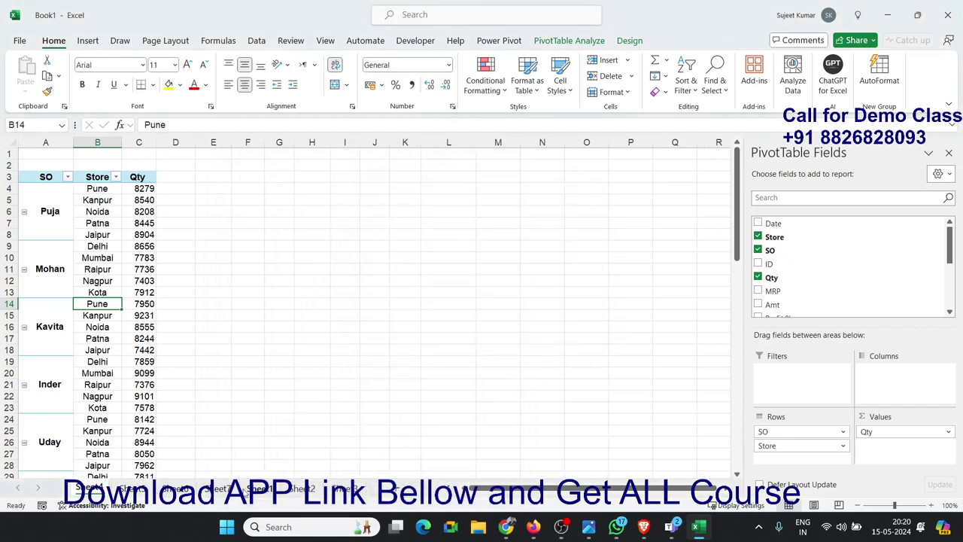
pyautogui.click(258, 489)
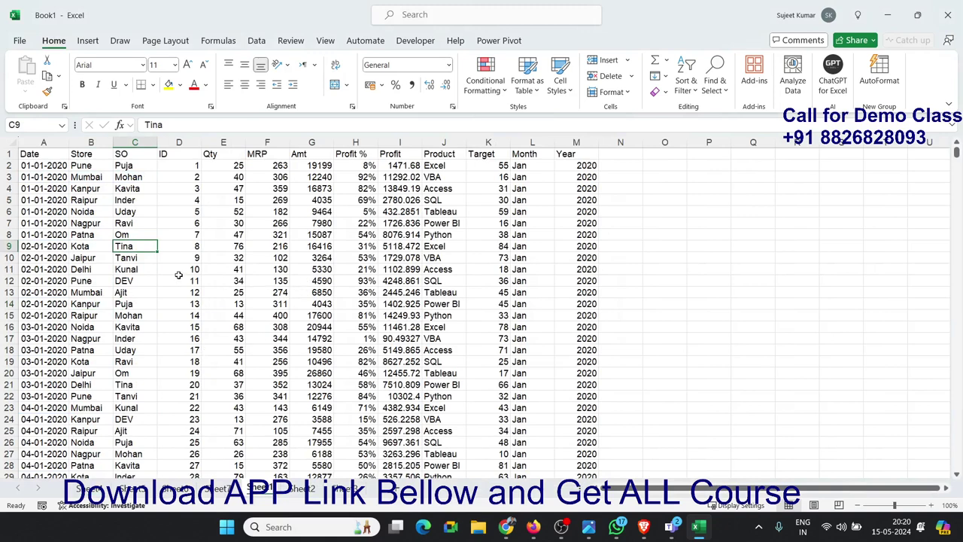
# - Select the whole source data table A1:M9651
pyautogui.hotkey('ctrl', 'Down')
pyautogui.press('Down')
pyautogui.press('Left')
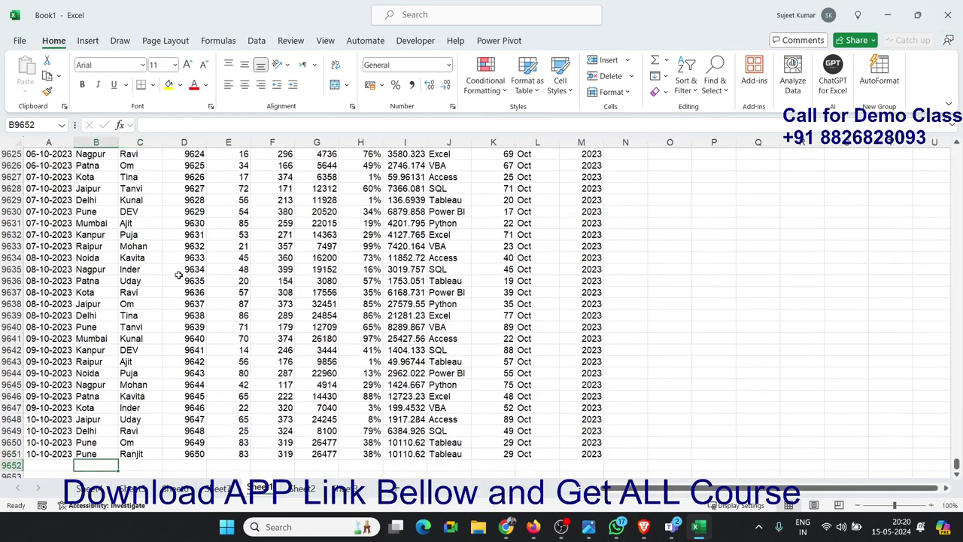
pyautogui.press('Left')
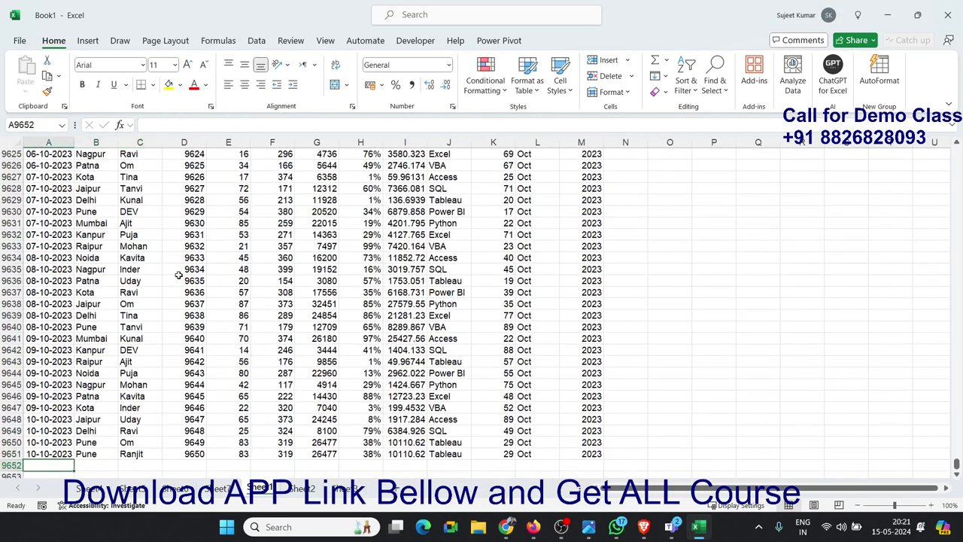
pyautogui.press('Up')
pyautogui.hotkey('ctrl', 'shift', 'Right')
pyautogui.hotkey('ctrl', 'shift', 'Up')
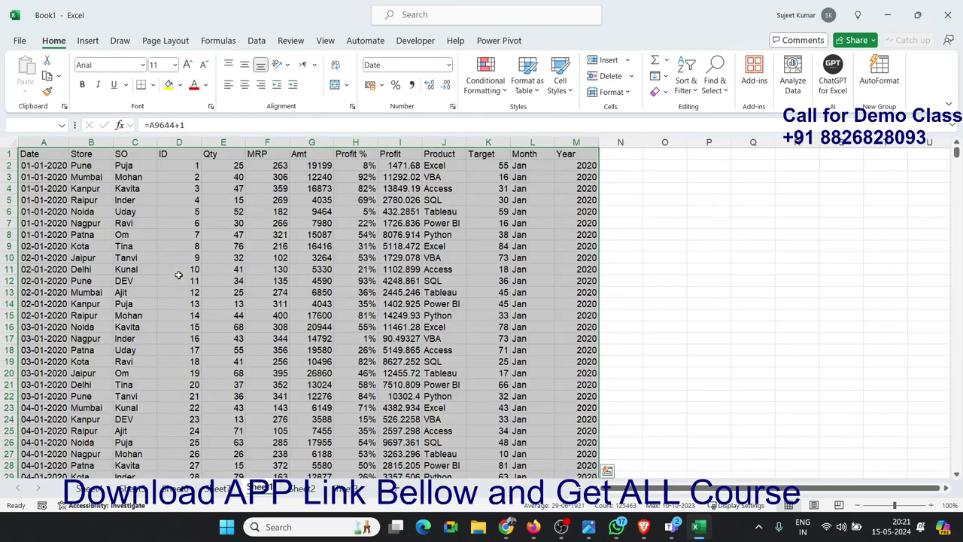
pyautogui.press('Left')
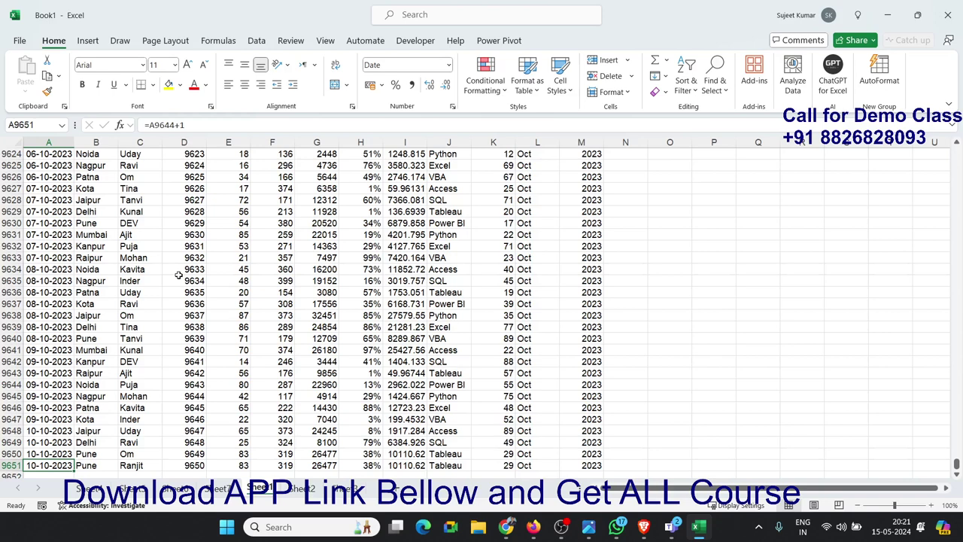
pyautogui.hotkey('ctrl', 'Up')
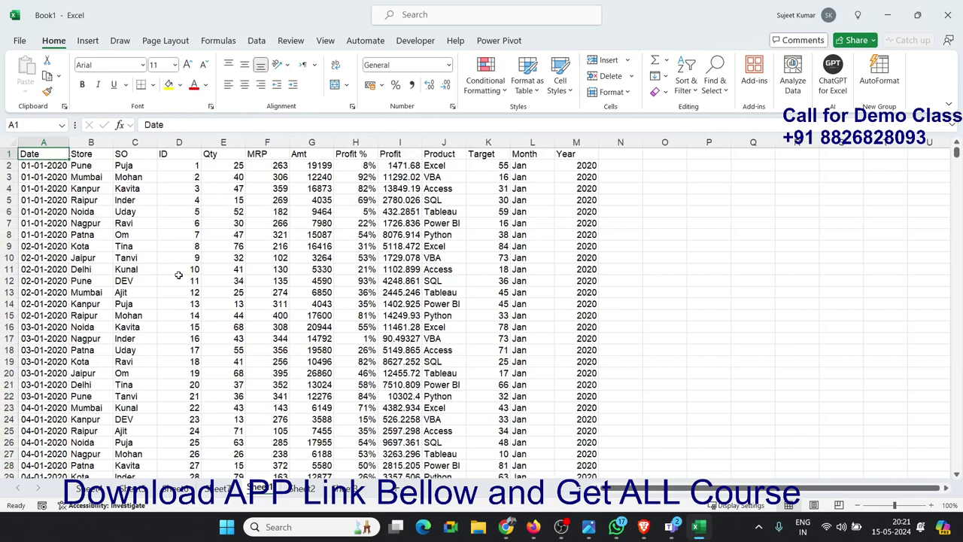
pyautogui.hotkey('ctrl', 'shift', 'Right')
pyautogui.hotkey('ctrl', 'shift', 'Down')
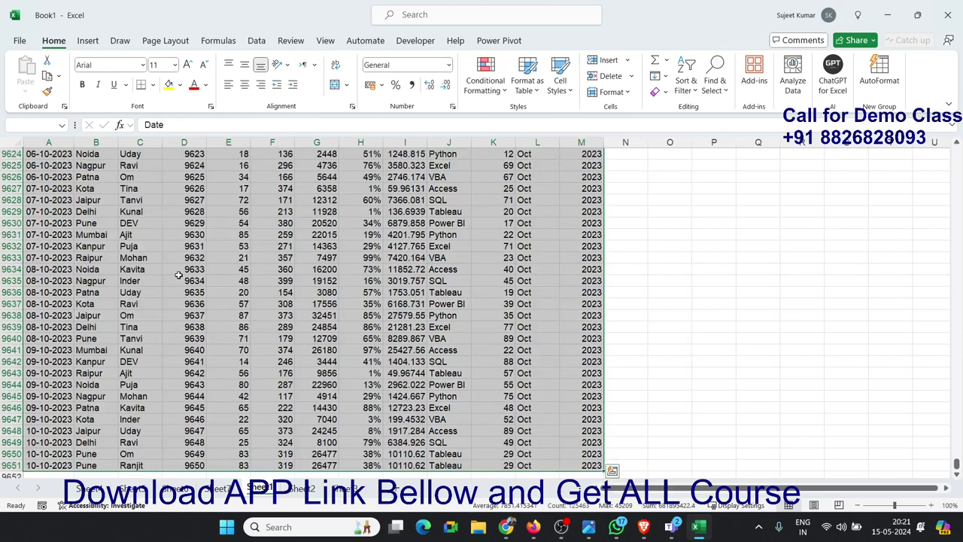
# - Insert a pivot table on a new sheet with Store in Rows and Sum of Profit in Values
pyautogui.click(87, 41)
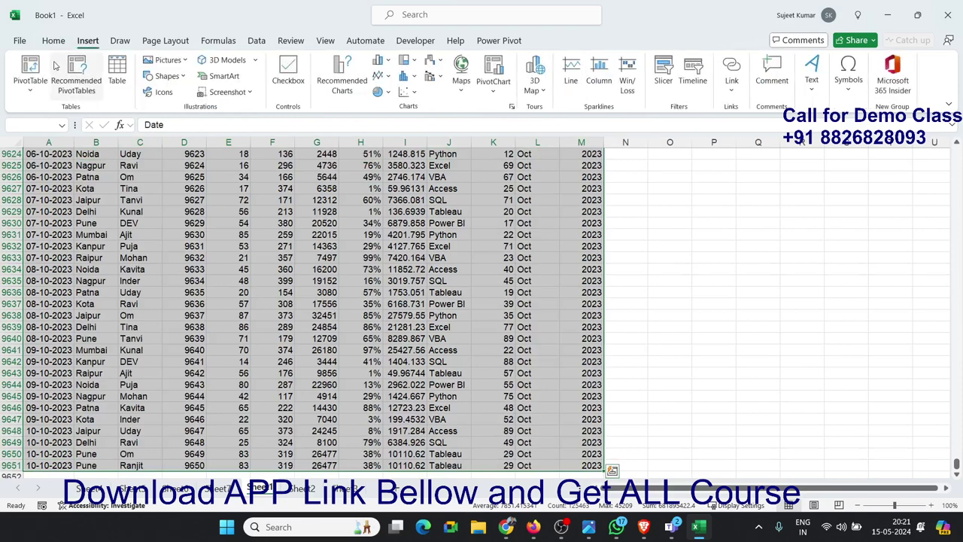
pyautogui.click(30, 71)
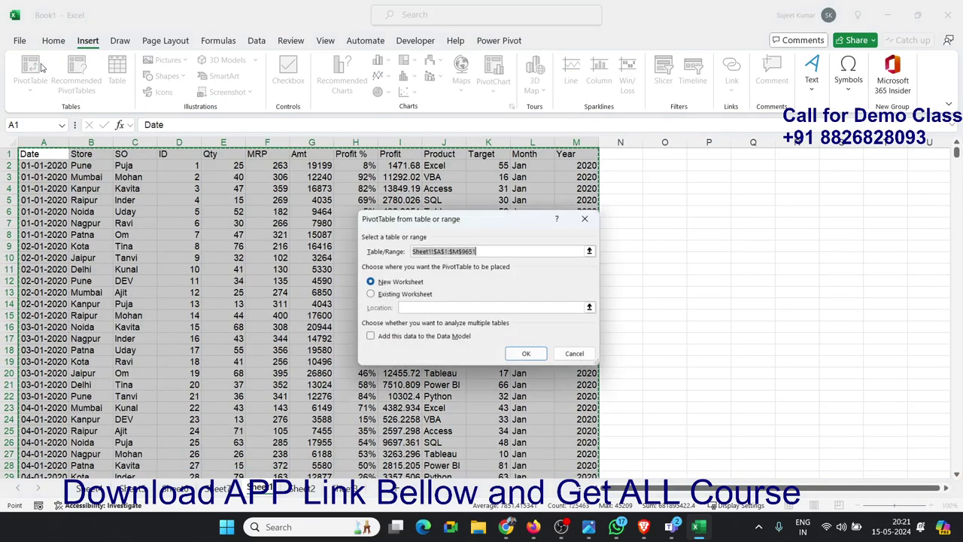
pyautogui.click(528, 355)
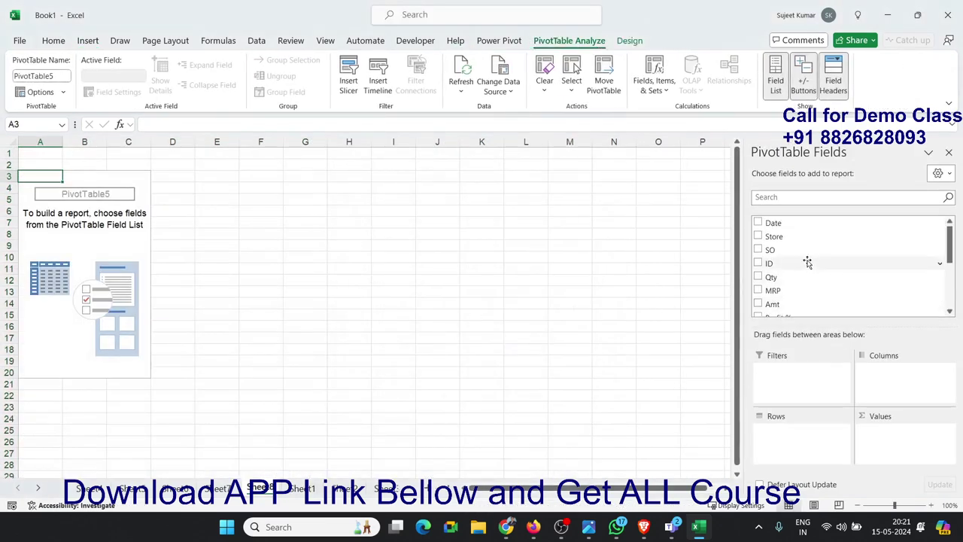
pyautogui.moveTo(782, 237)
pyautogui.mouseDown()
pyautogui.moveTo(799, 246)
pyautogui.moveTo(805, 451)
pyautogui.mouseUp()
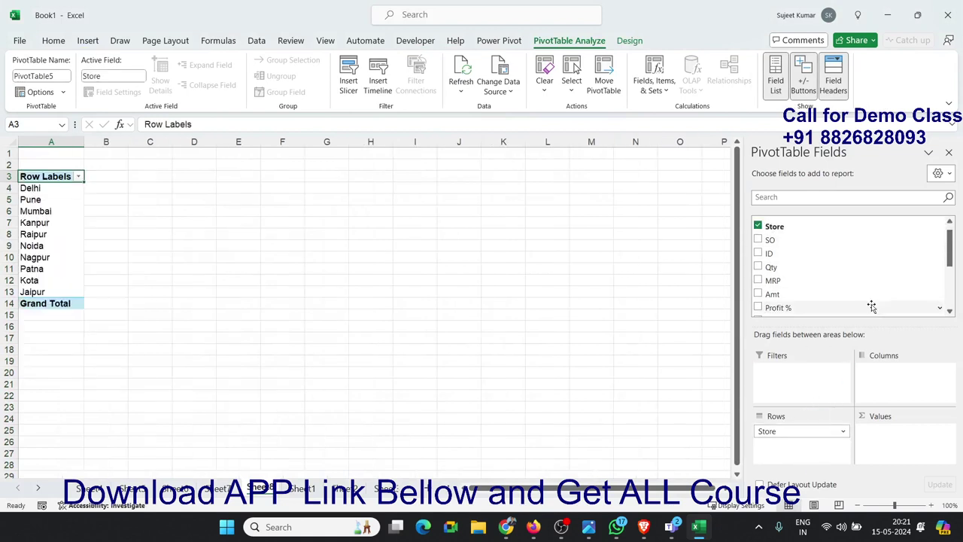
pyautogui.scroll(-2, 850, 267)
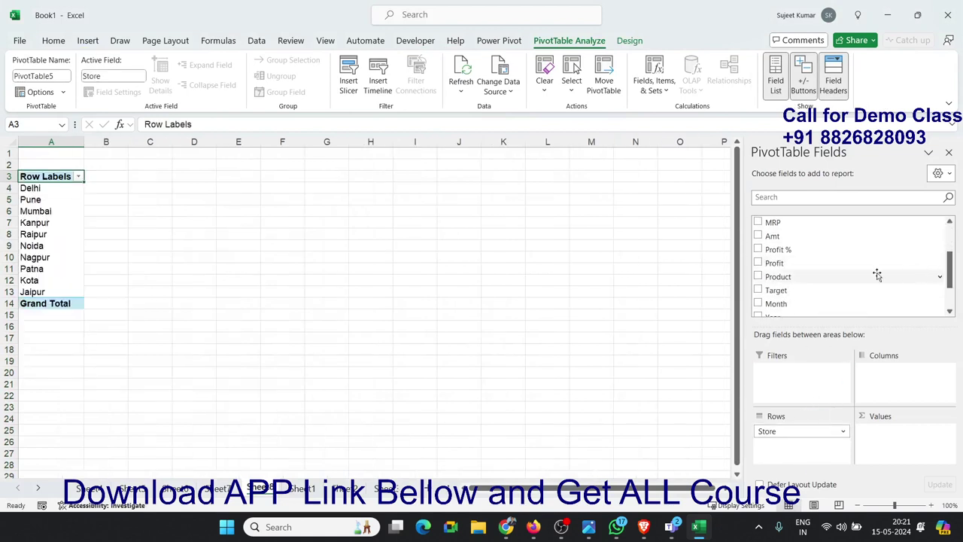
pyautogui.moveTo(826, 263); pyautogui.dragTo(887, 434)
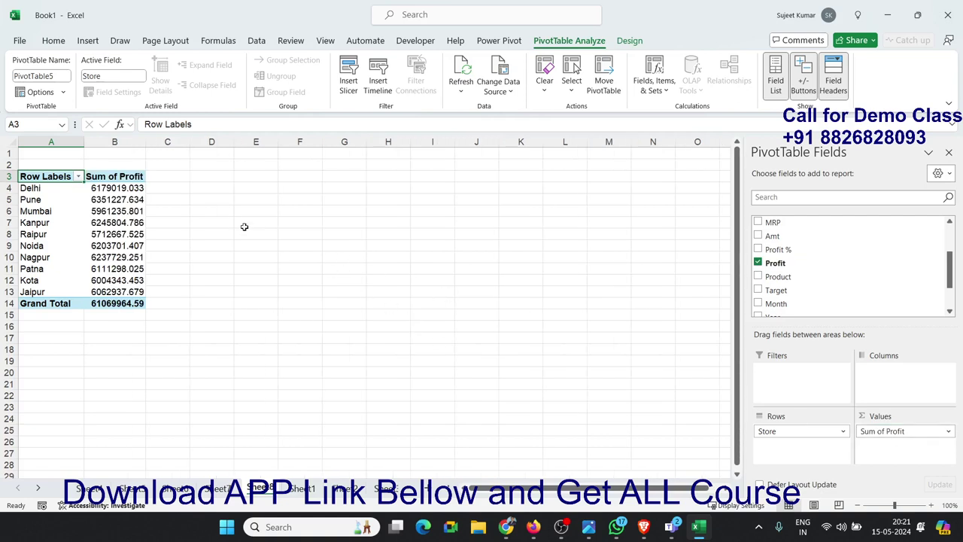
pyautogui.click(183, 190)
pyautogui.moveTo(182, 191); pyautogui.dragTo(174, 294)
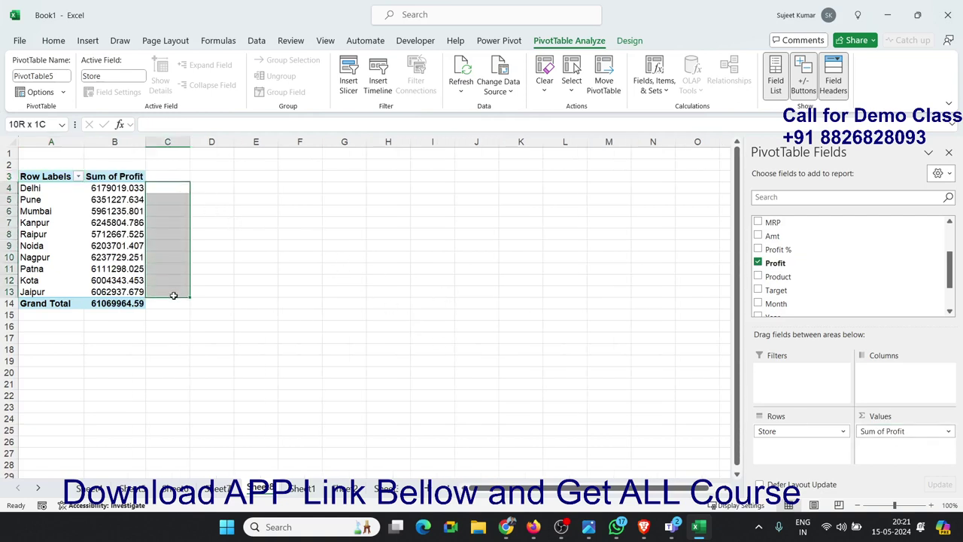
pyautogui.click(85, 196)
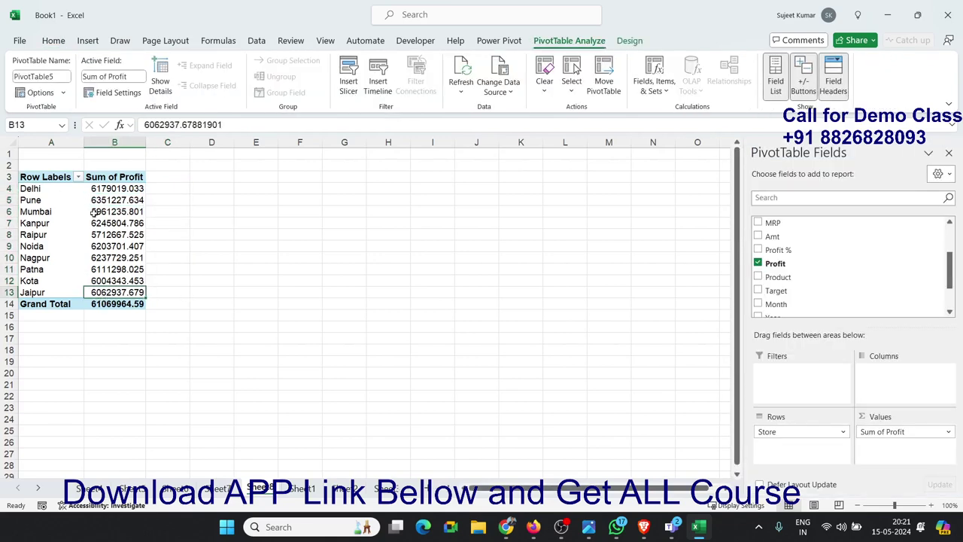
# - Try a =B4/B14 percentage formula in C4 in Percent Style, then delete it
pyautogui.click(168, 186)
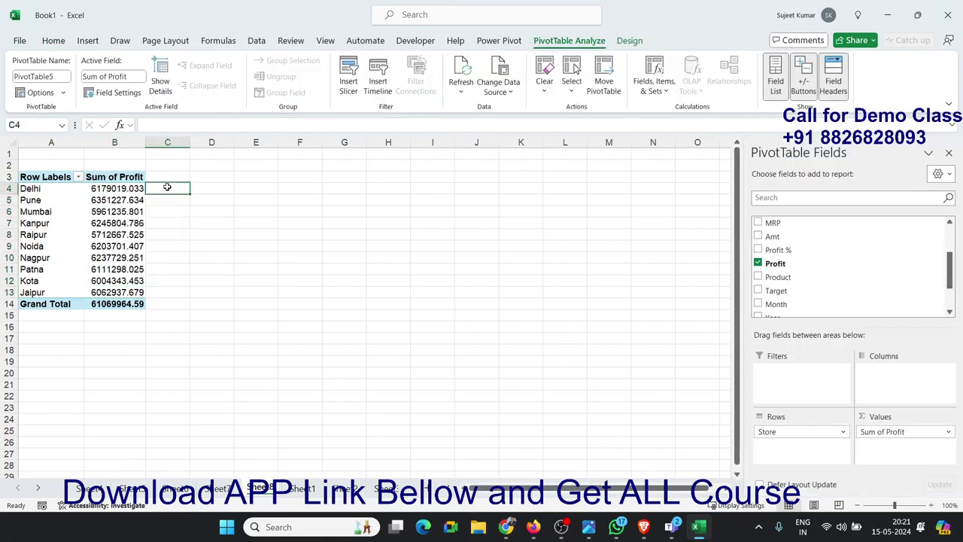
pyautogui.write('=')
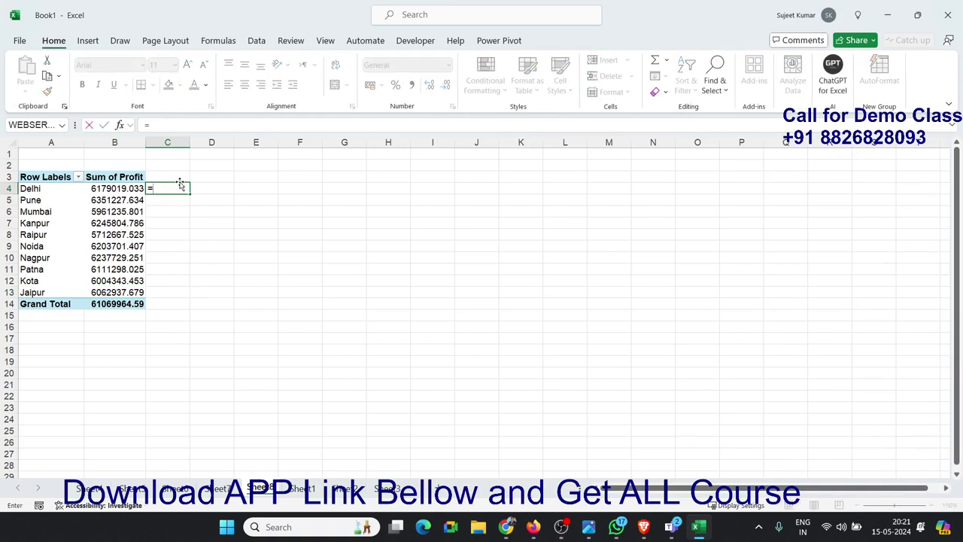
pyautogui.write('b4/')
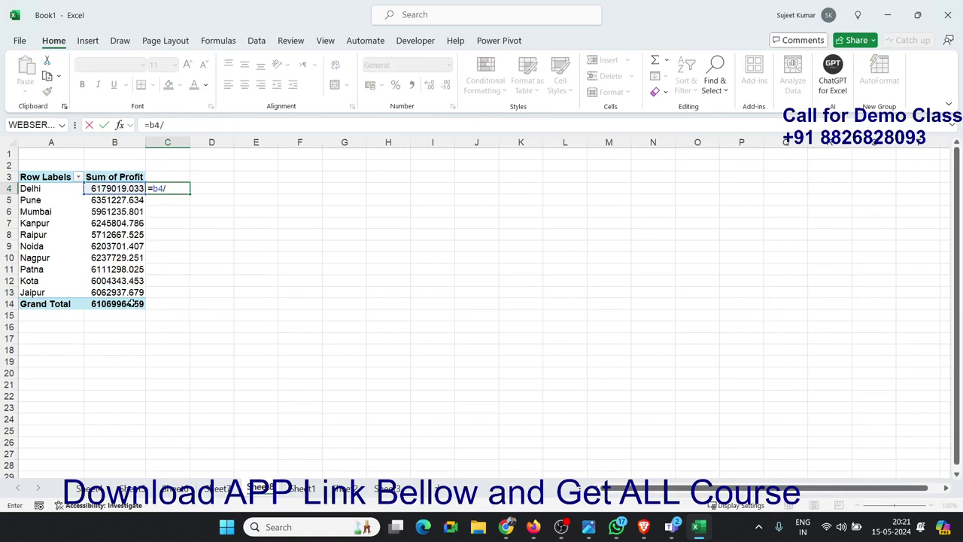
pyautogui.write('b14')
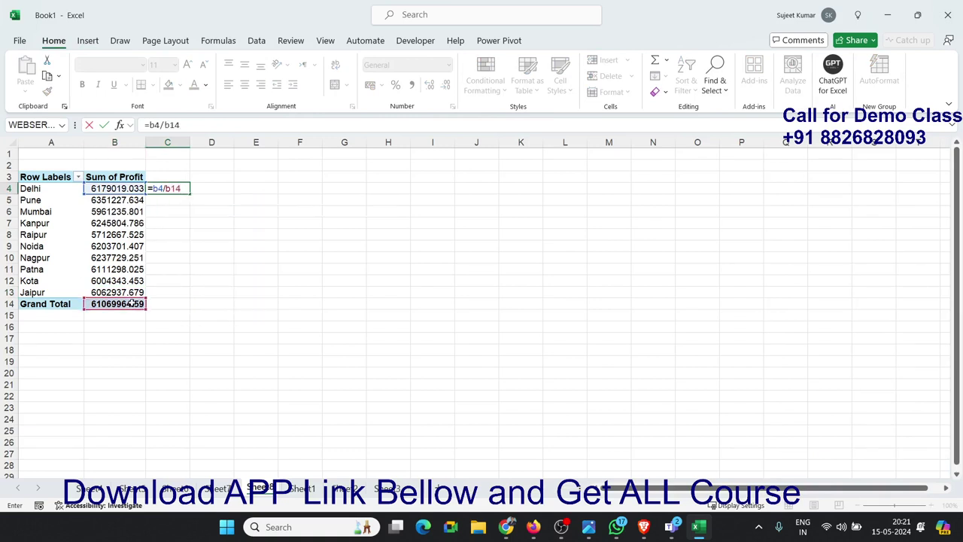
pyautogui.hotkey('ctrl', 'Return')
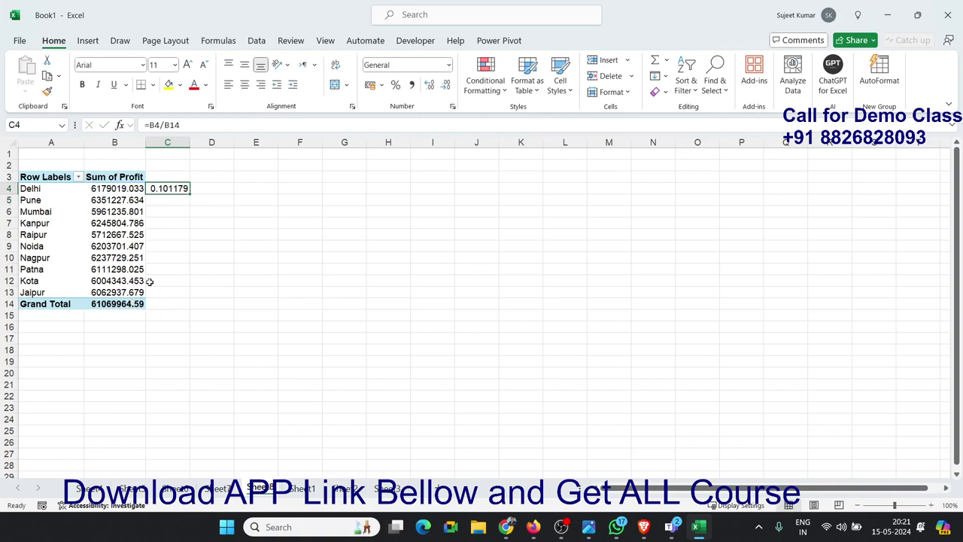
pyautogui.click(381, 85)
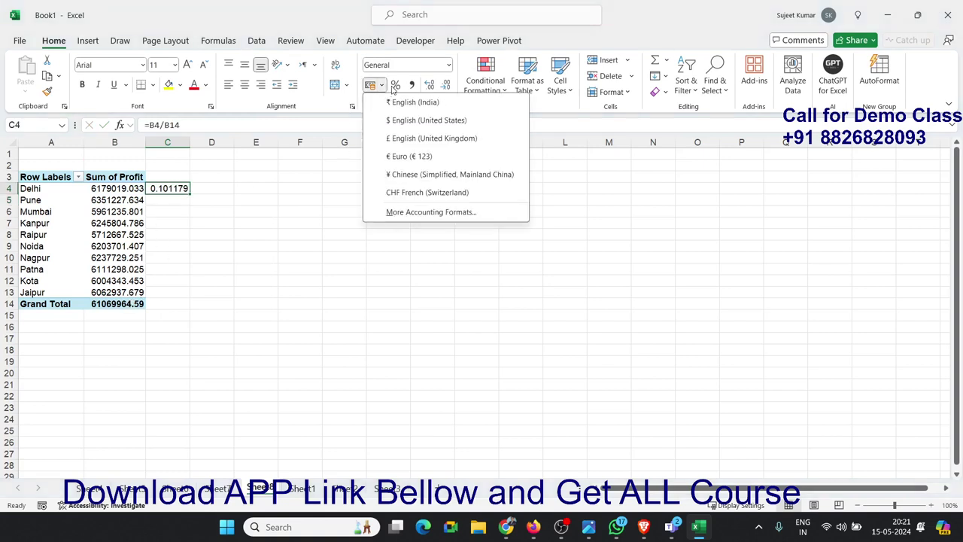
pyautogui.click(394, 85)
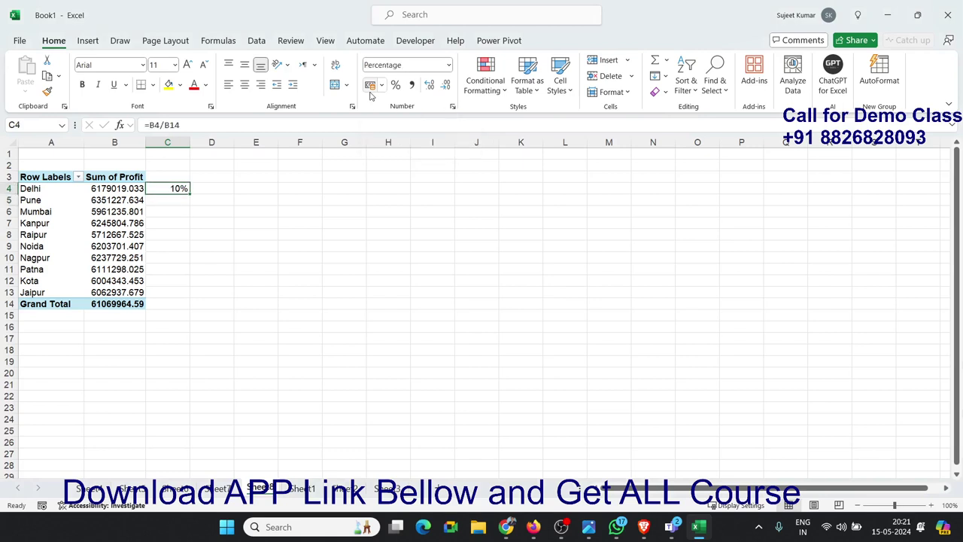
pyautogui.press('Delete')
pyautogui.press('Left')
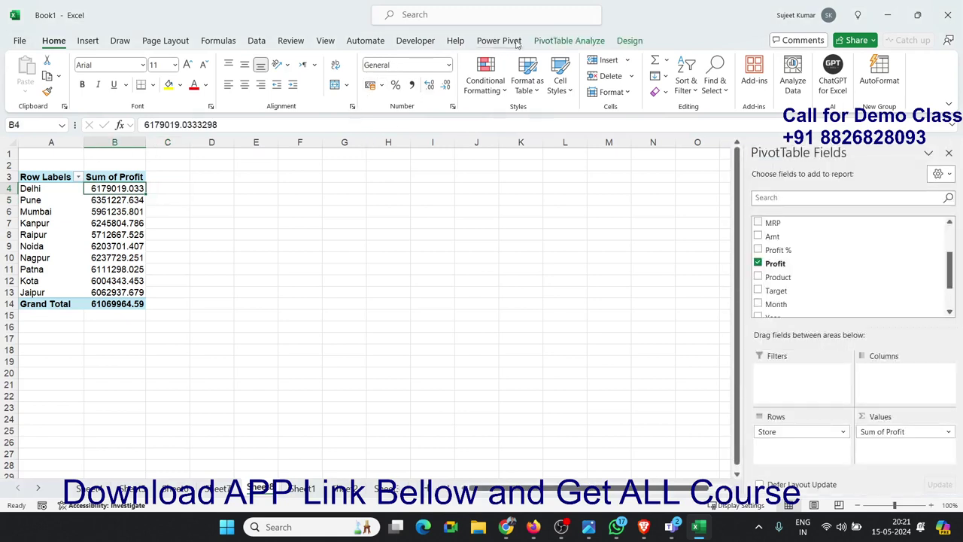
# - Preview % of Column Total in Sum of Profit's Value Field Settings, then cancel without applying
pyautogui.click(895, 431)
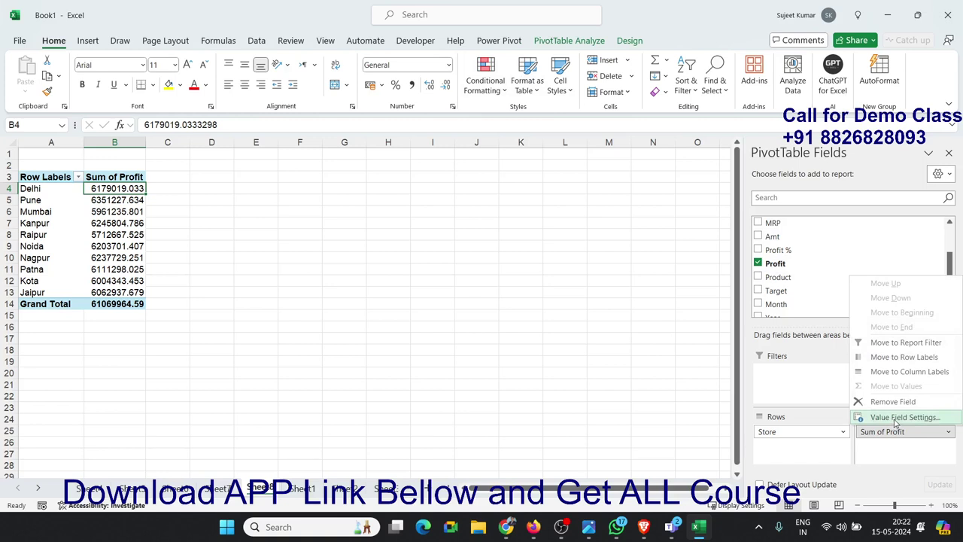
pyautogui.click(903, 417)
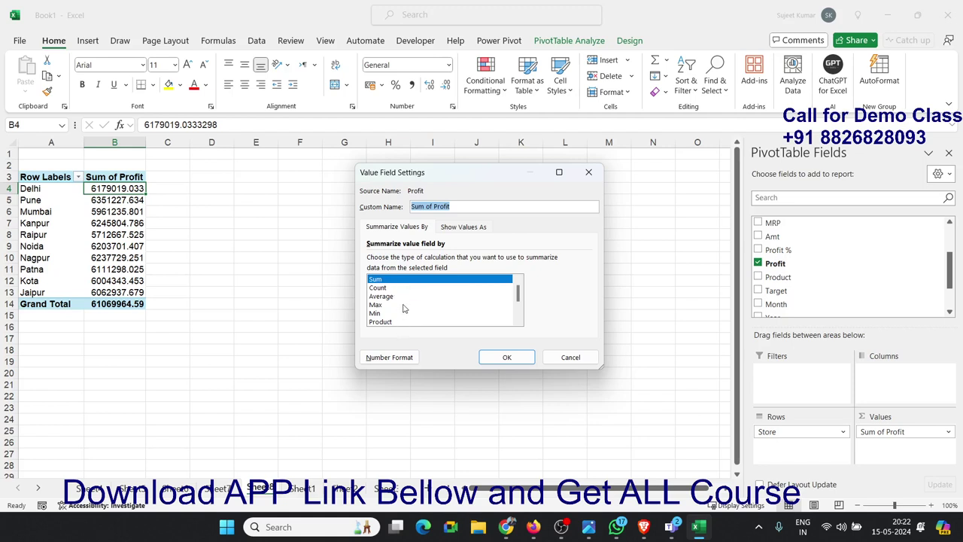
pyautogui.click(402, 232)
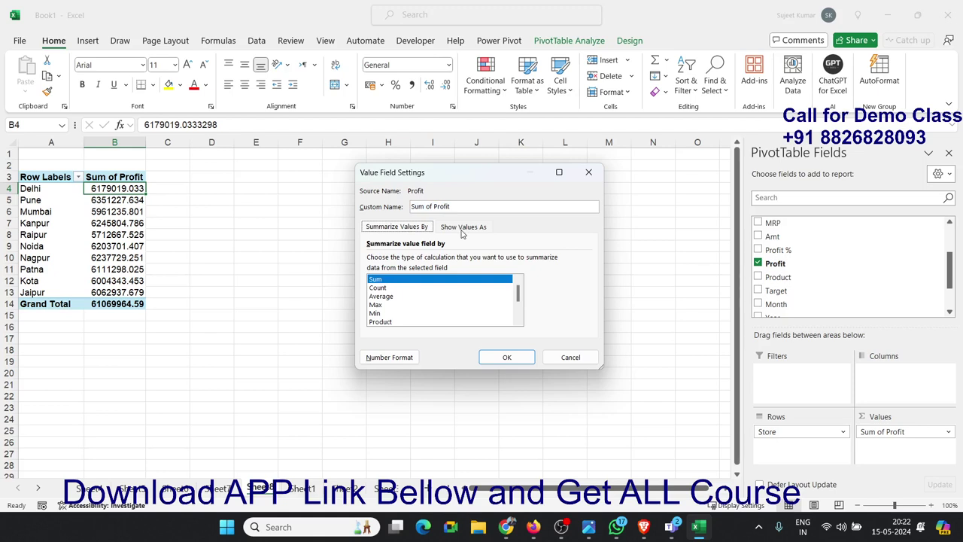
pyautogui.click(463, 227)
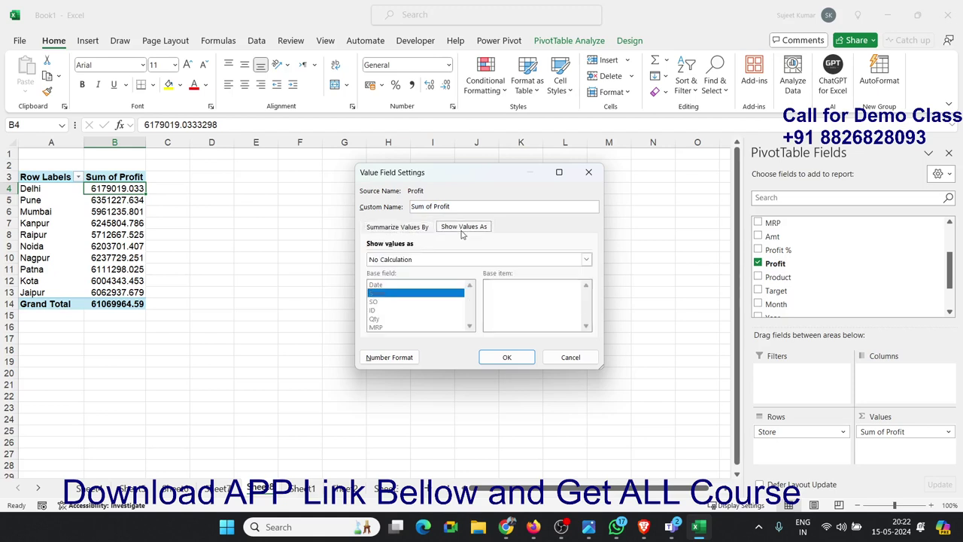
pyautogui.click(384, 260)
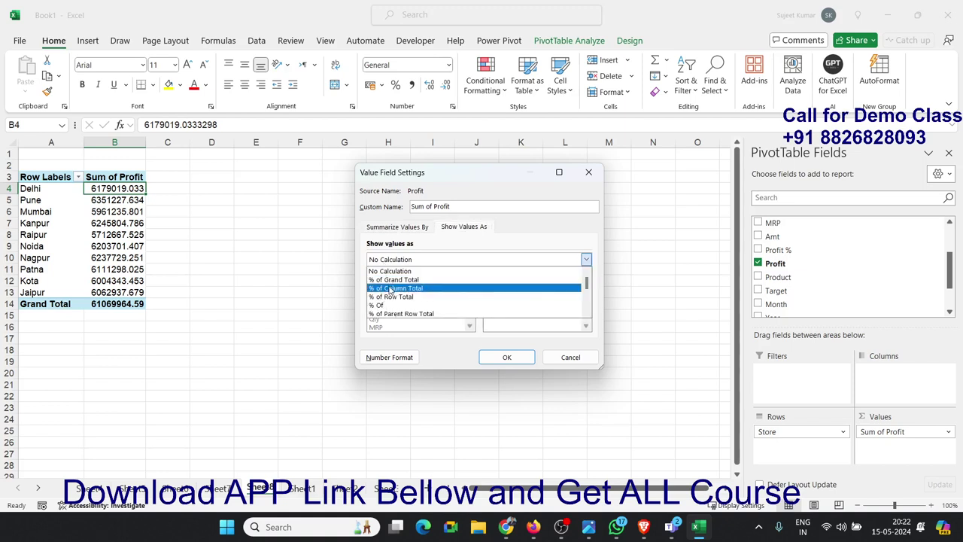
pyautogui.click(390, 292)
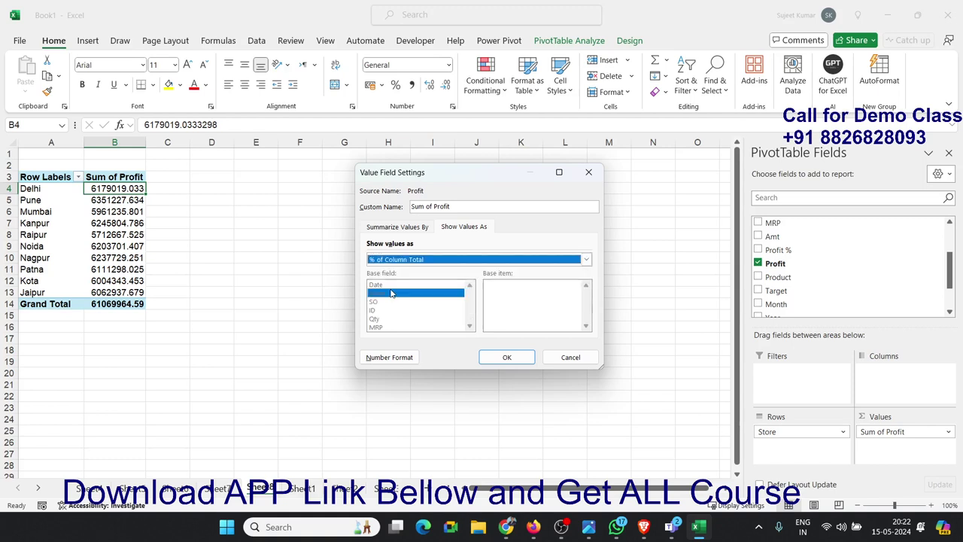
pyautogui.click(390, 260)
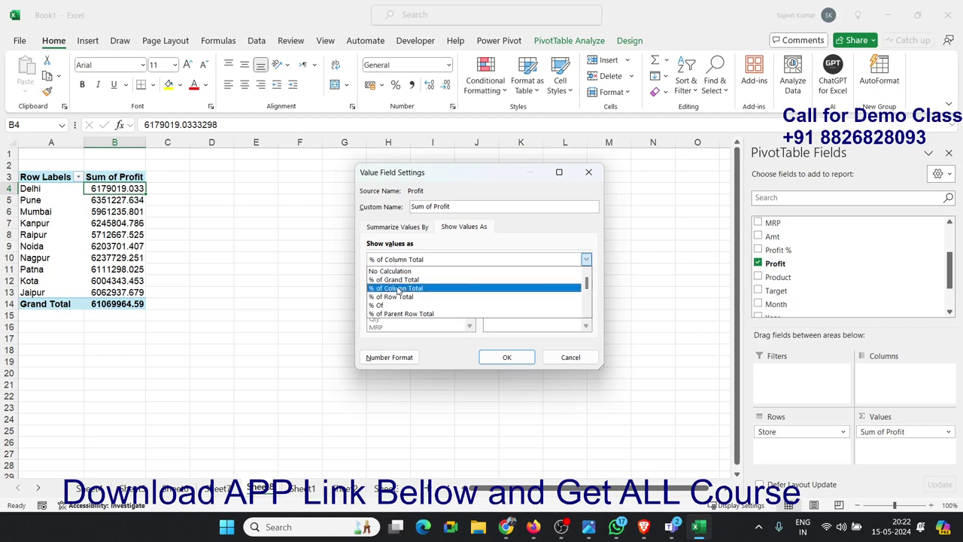
pyautogui.click(398, 290)
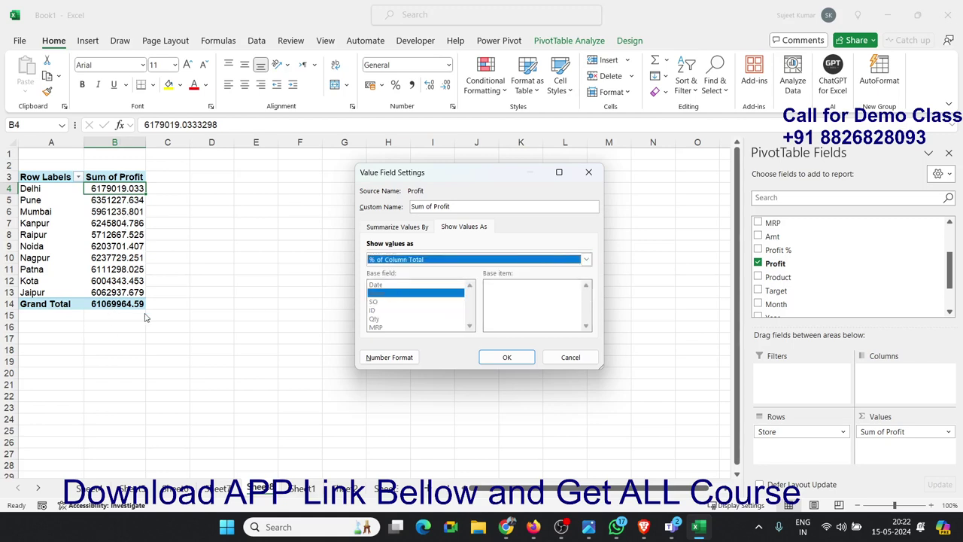
pyautogui.click(569, 359)
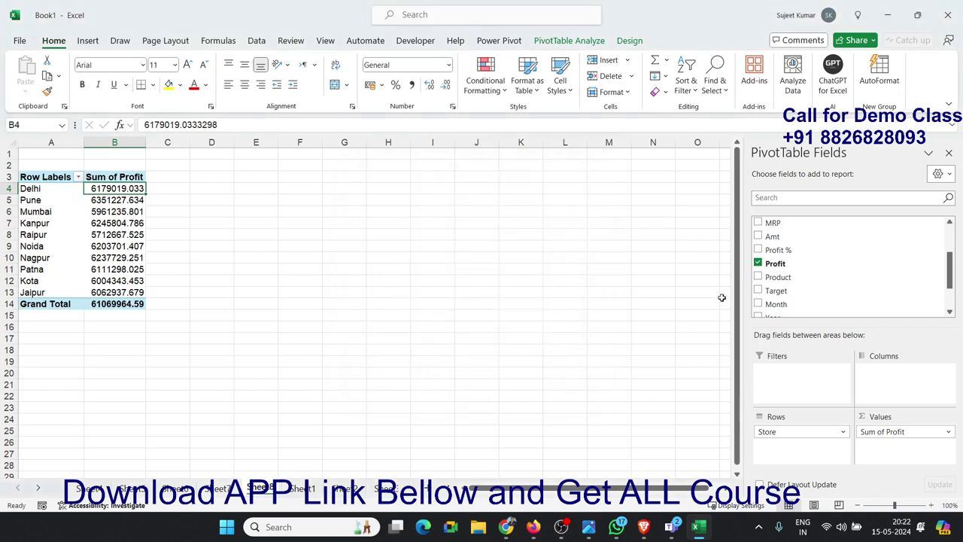
# - Add Profit again as Sum of Profit2 shown as % of Column Total, then view Sheet1
pyautogui.moveTo(775, 263); pyautogui.dragTo(888, 447)
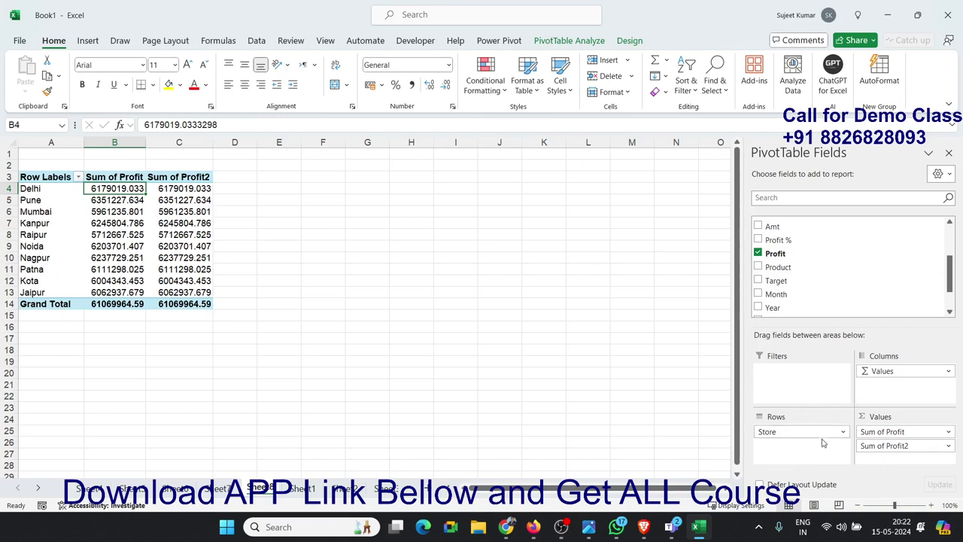
pyautogui.click(879, 432)
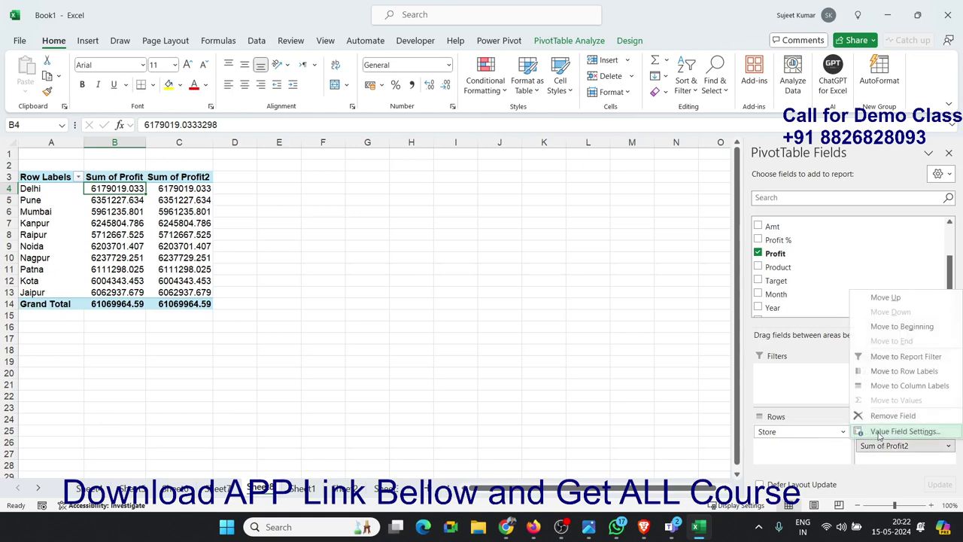
pyautogui.click(878, 431)
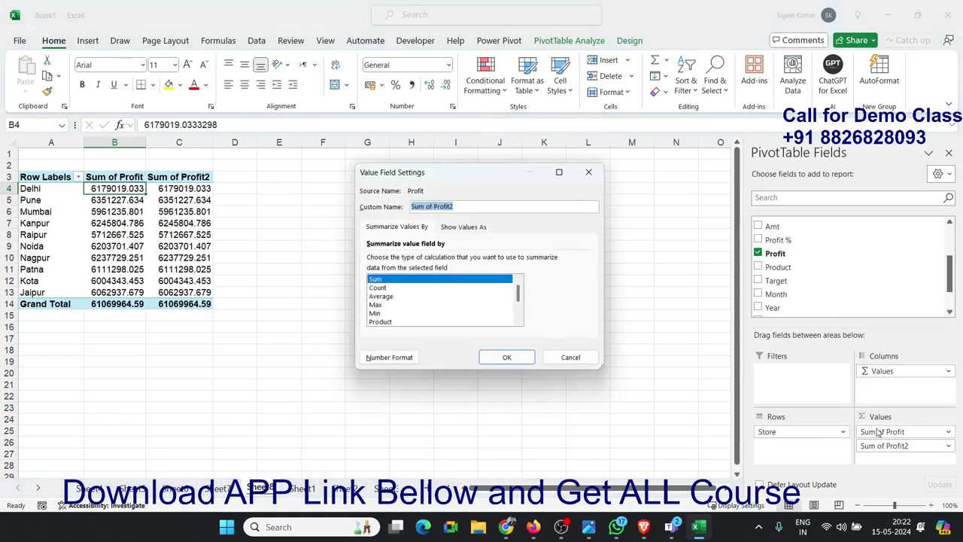
pyautogui.click(463, 226)
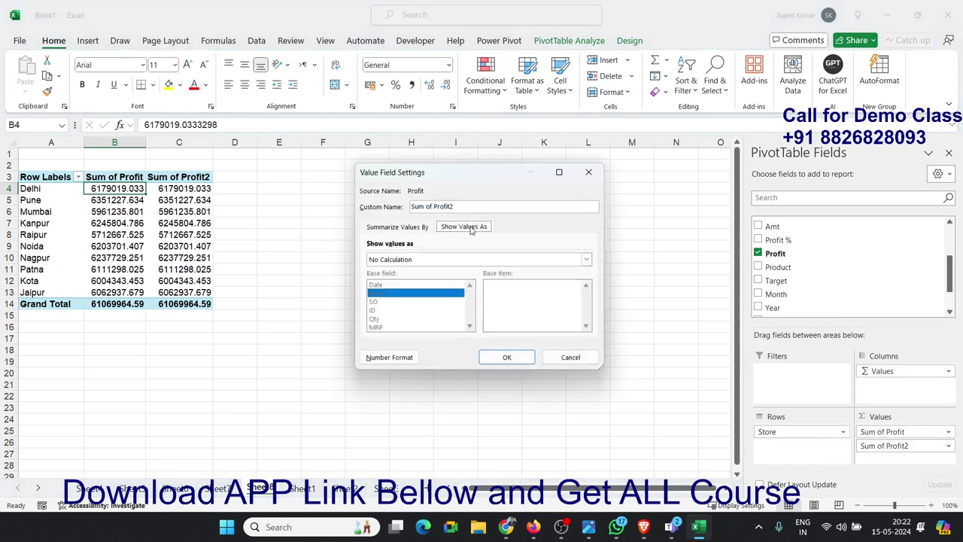
pyautogui.click(414, 258)
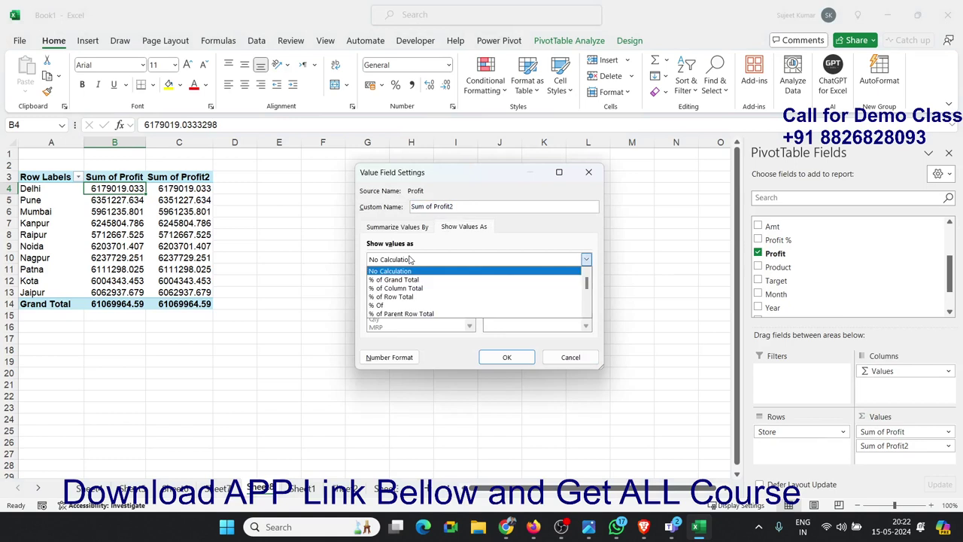
pyautogui.click(432, 288)
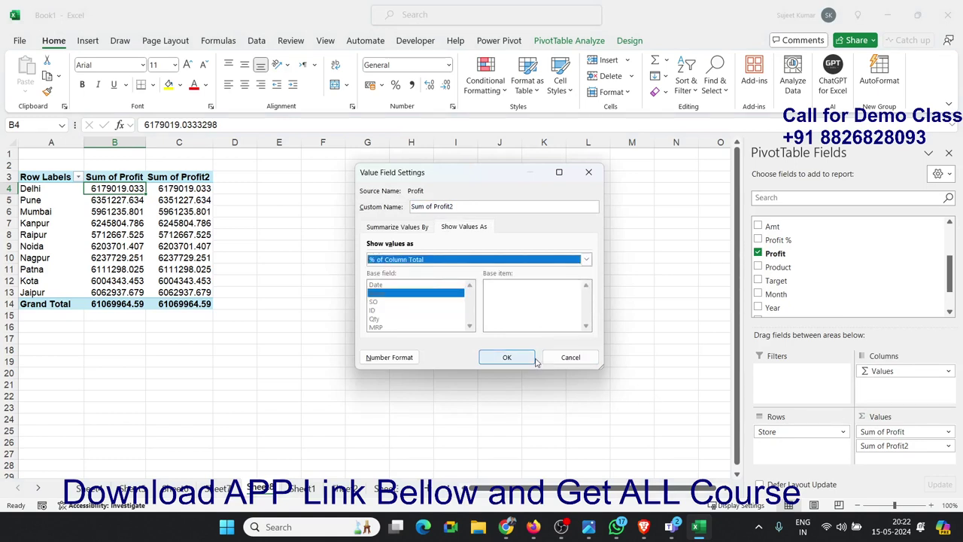
pyautogui.click(502, 359)
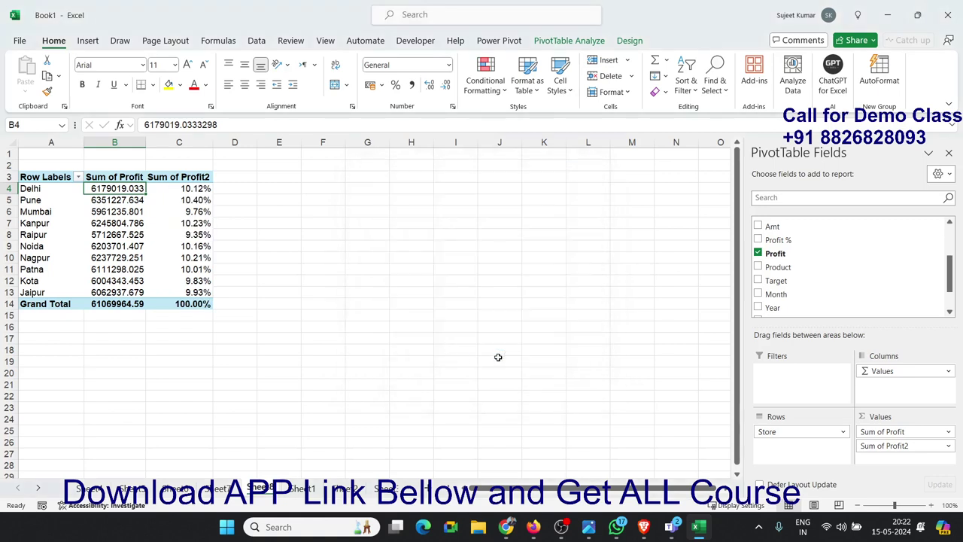
pyautogui.moveTo(205, 189); pyautogui.dragTo(194, 292)
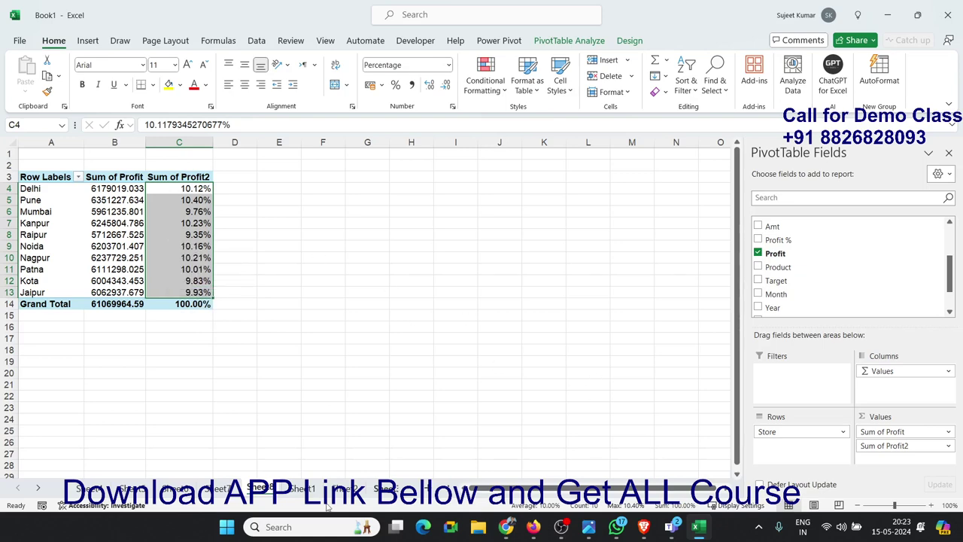
pyautogui.click(299, 488)
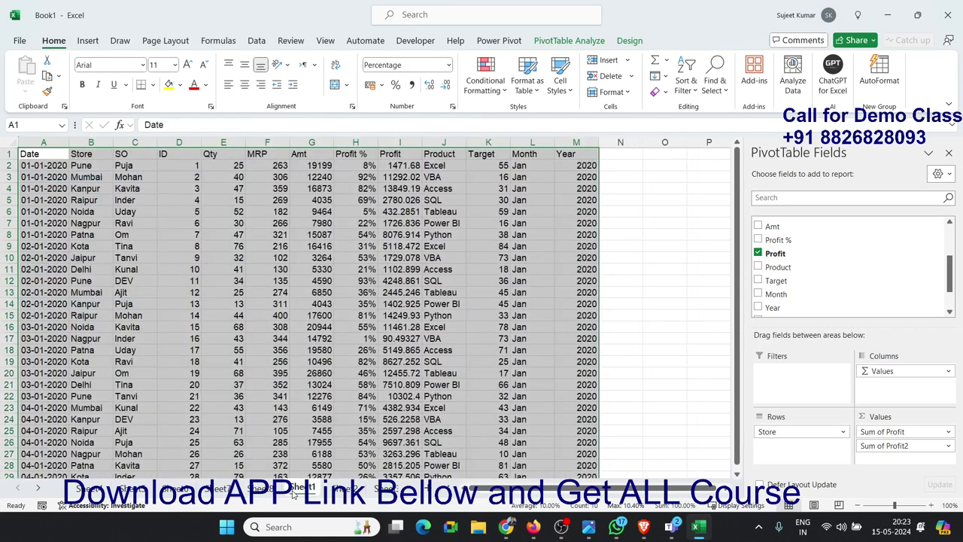
# - Insert a new-sheet pivot with Store rows and Sum of Qty, adding then removing SO columns
pyautogui.click(87, 41)
pyautogui.click(30, 71)
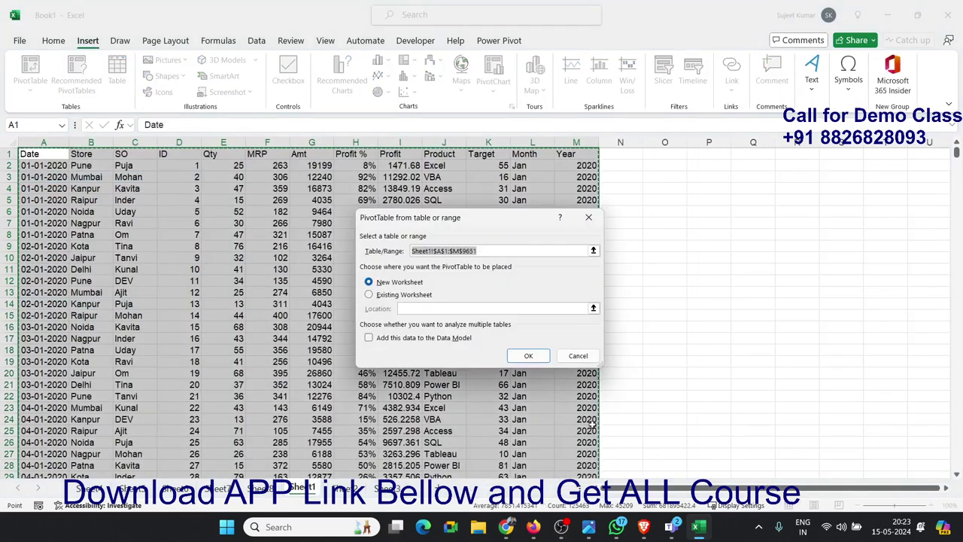
pyautogui.click(528, 355)
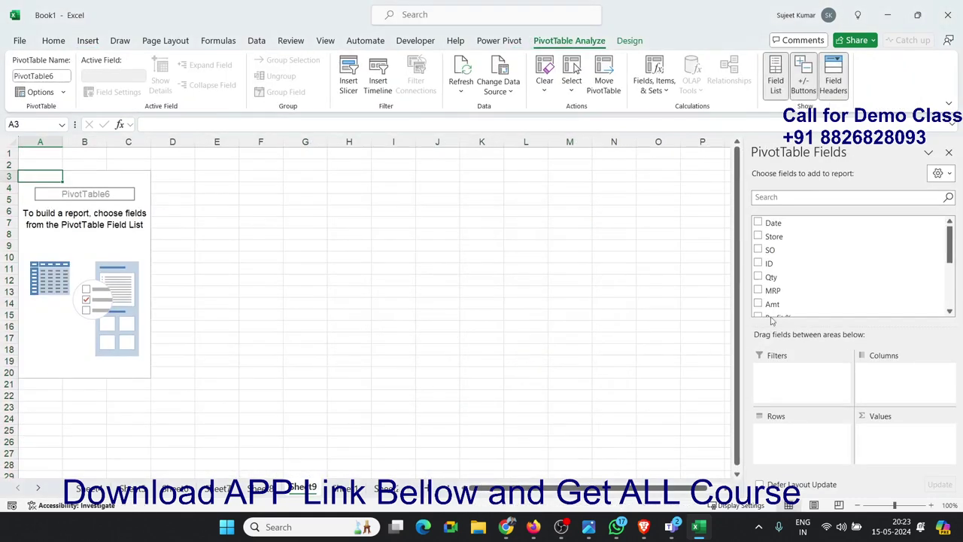
pyautogui.moveTo(798, 236); pyautogui.dragTo(799, 436)
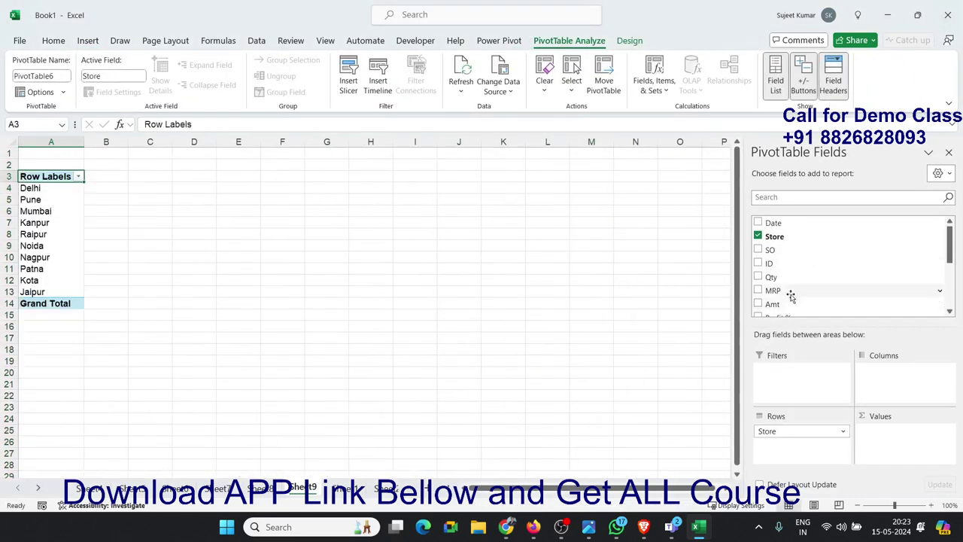
pyautogui.moveTo(771, 250); pyautogui.dragTo(895, 372)
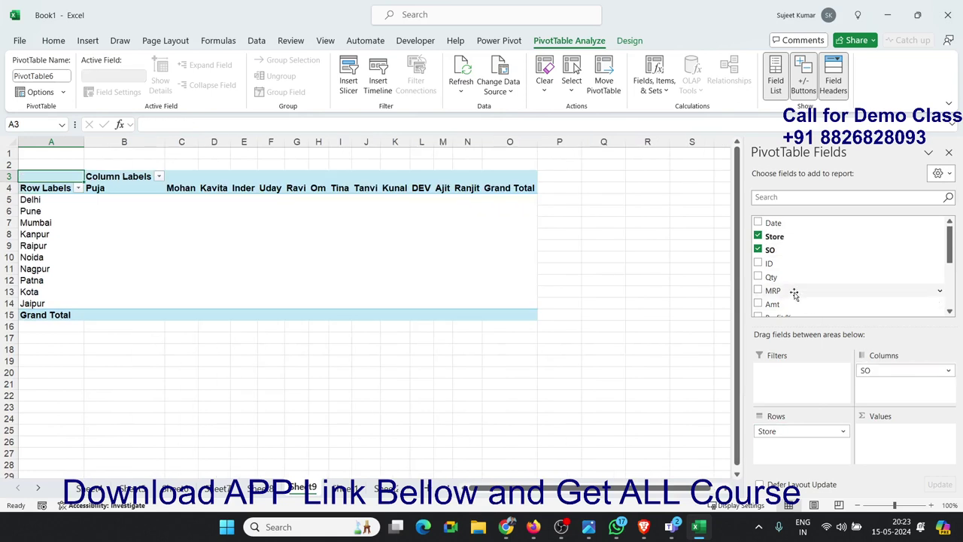
pyautogui.moveTo(782, 278); pyautogui.dragTo(876, 430)
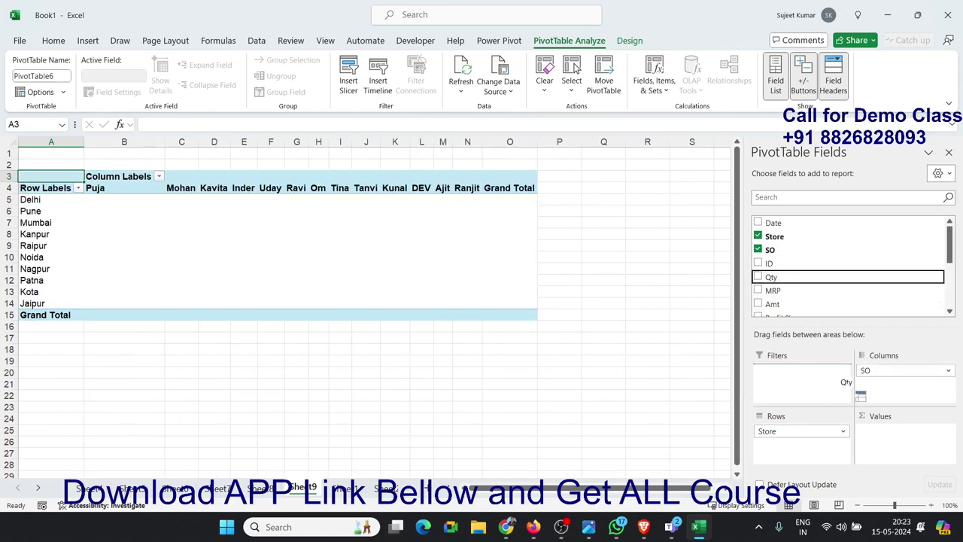
pyautogui.moveTo(873, 370); pyautogui.dragTo(812, 293)
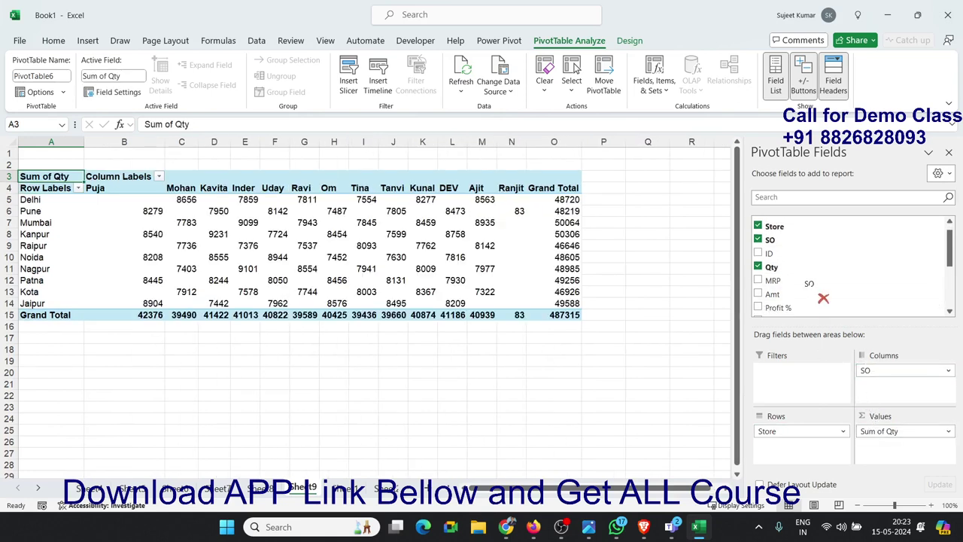
# - Add Month to Columns and show Sum of Qty as % of Grand Total
pyautogui.scroll(-5, 936, 256)
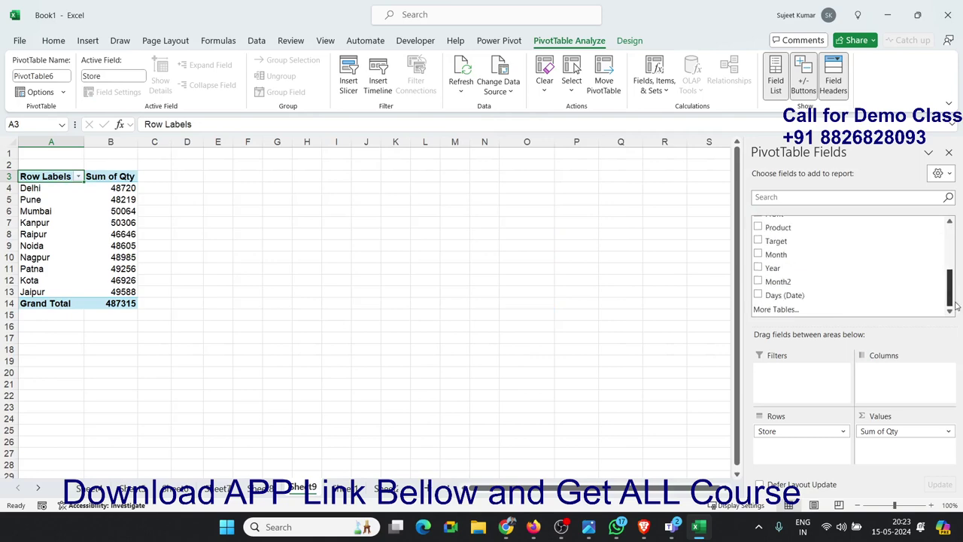
pyautogui.moveTo(825, 256); pyautogui.dragTo(886, 384)
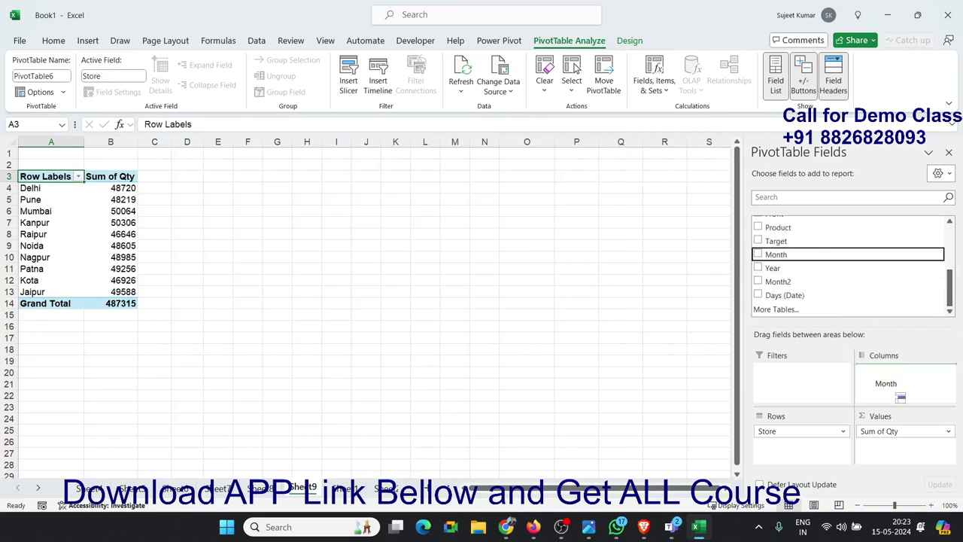
pyautogui.click(876, 431)
pyautogui.click(874, 416)
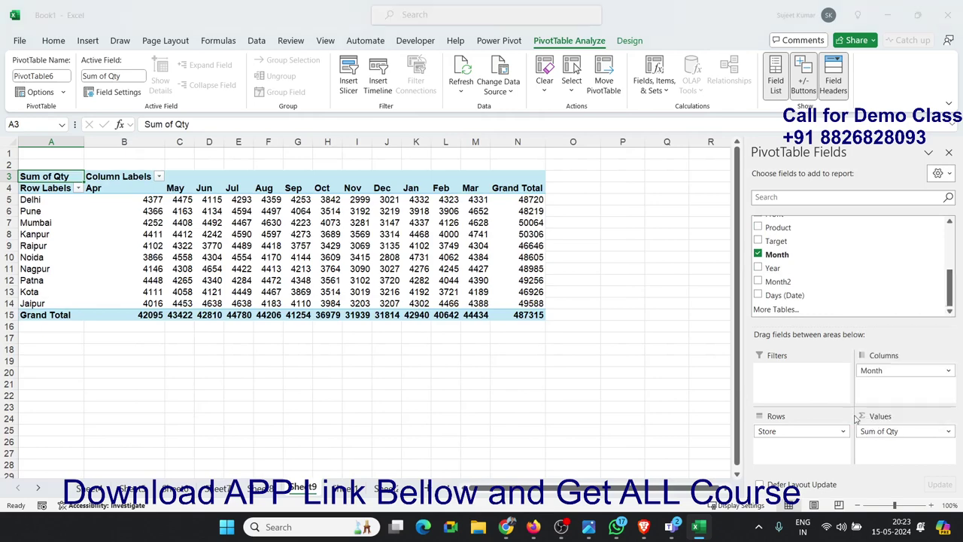
pyautogui.click(467, 227)
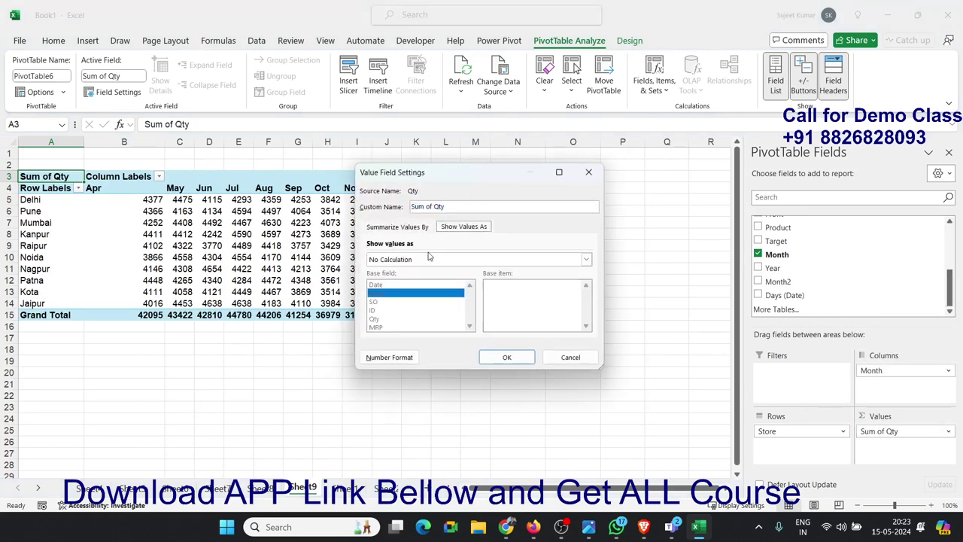
pyautogui.moveTo(436, 185); pyautogui.dragTo(623, 184)
pyautogui.click(599, 259)
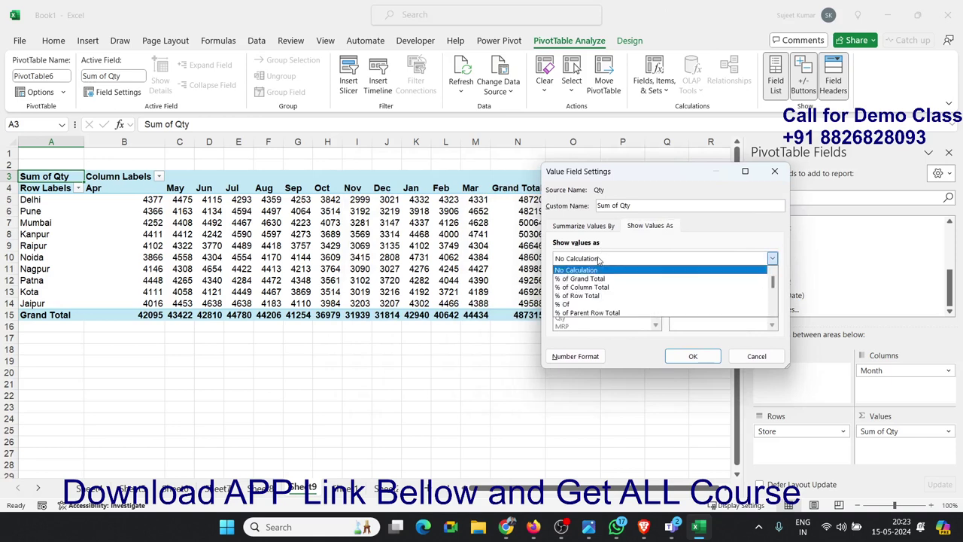
pyautogui.click(599, 279)
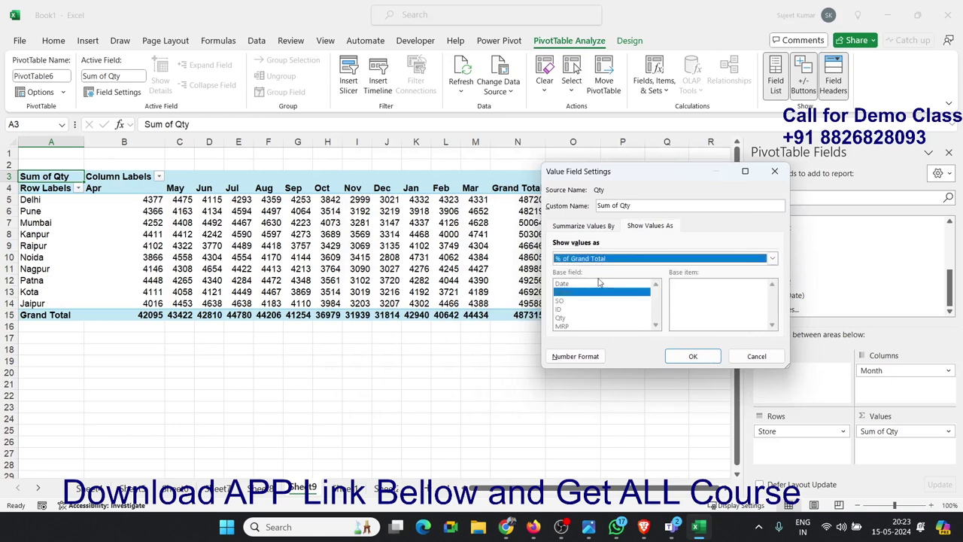
pyautogui.moveTo(606, 179); pyautogui.dragTo(661, 191)
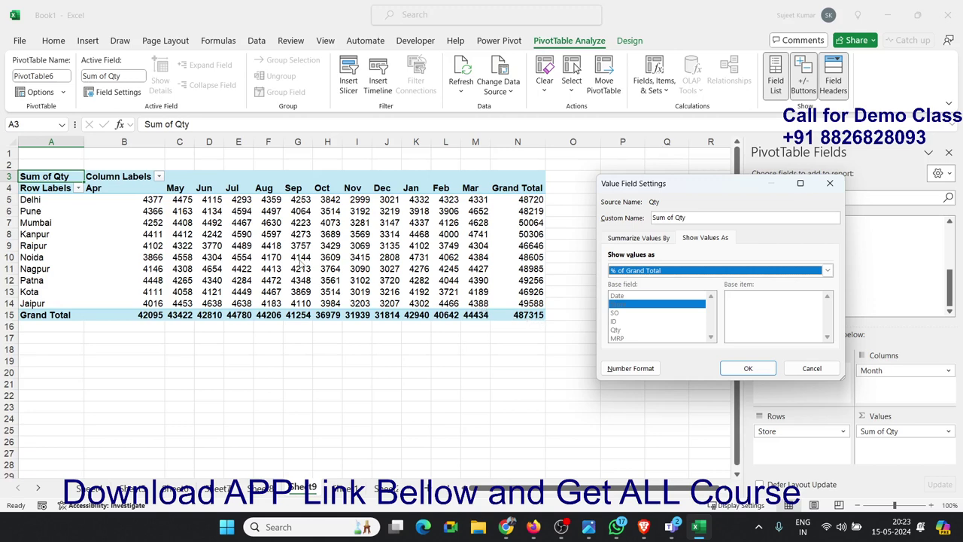
pyautogui.click(722, 367)
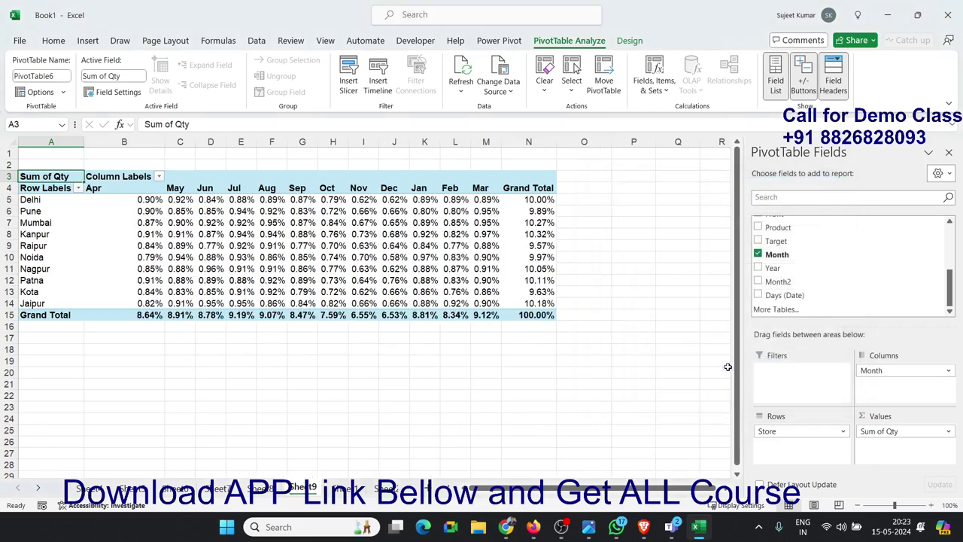
# - Show Sum of Qty as % of Column Total
pyautogui.click(947, 431)
pyautogui.click(914, 417)
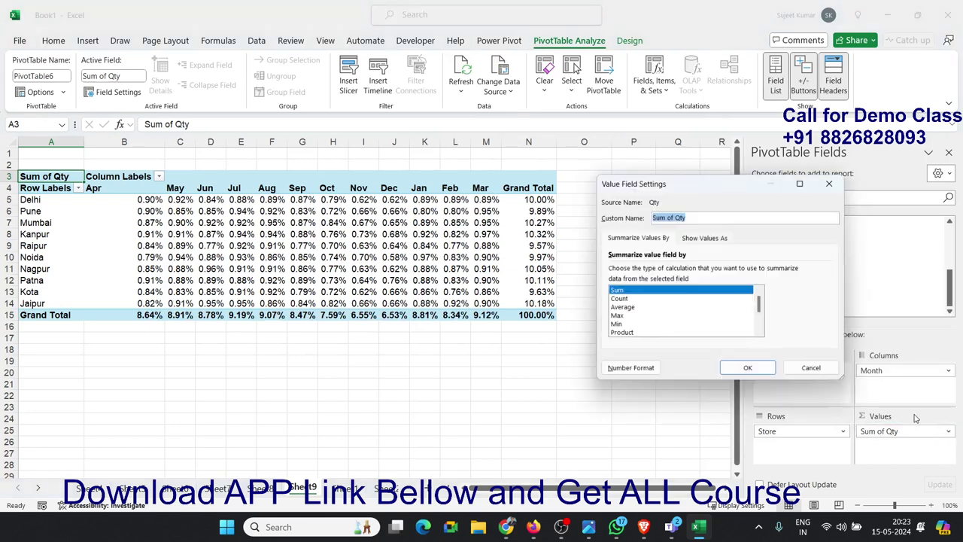
pyautogui.click(699, 238)
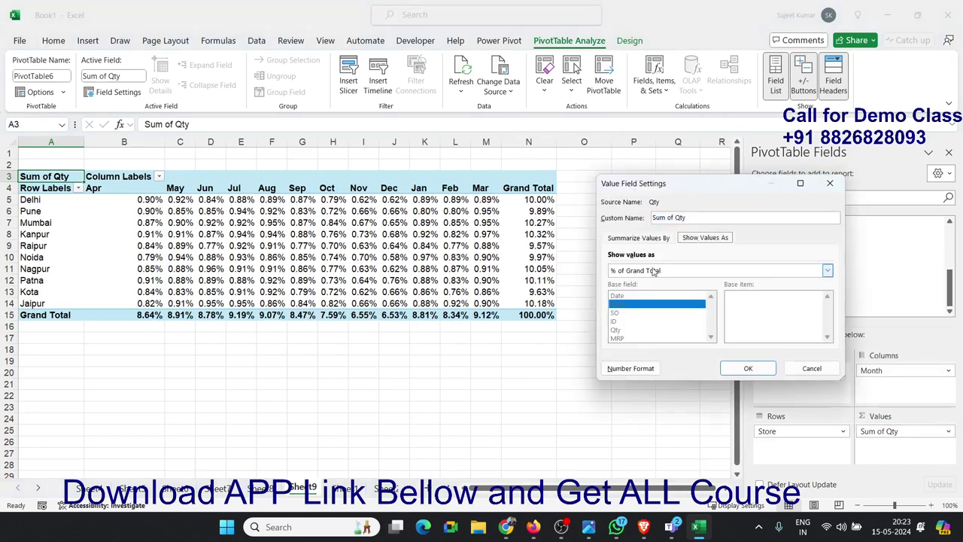
pyautogui.click(653, 270)
pyautogui.click(652, 299)
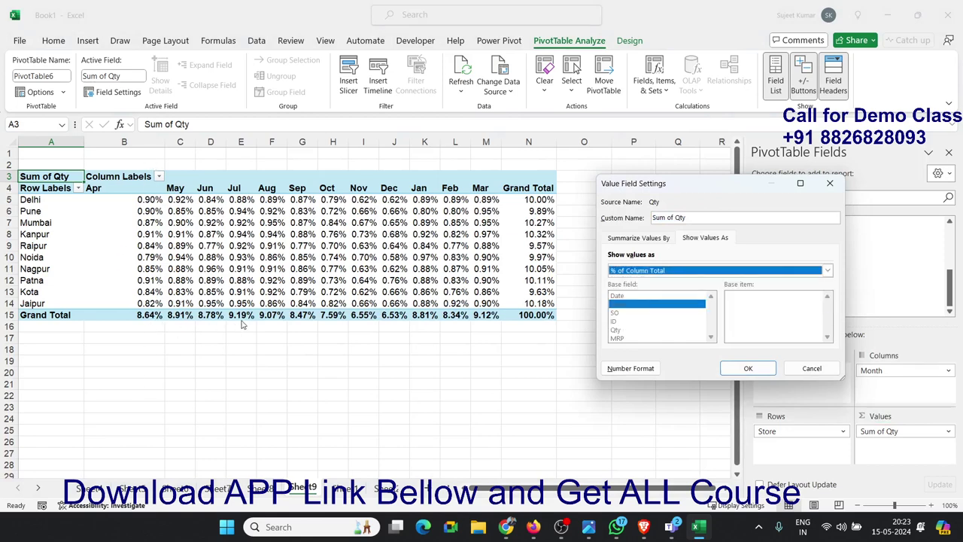
pyautogui.click(748, 368)
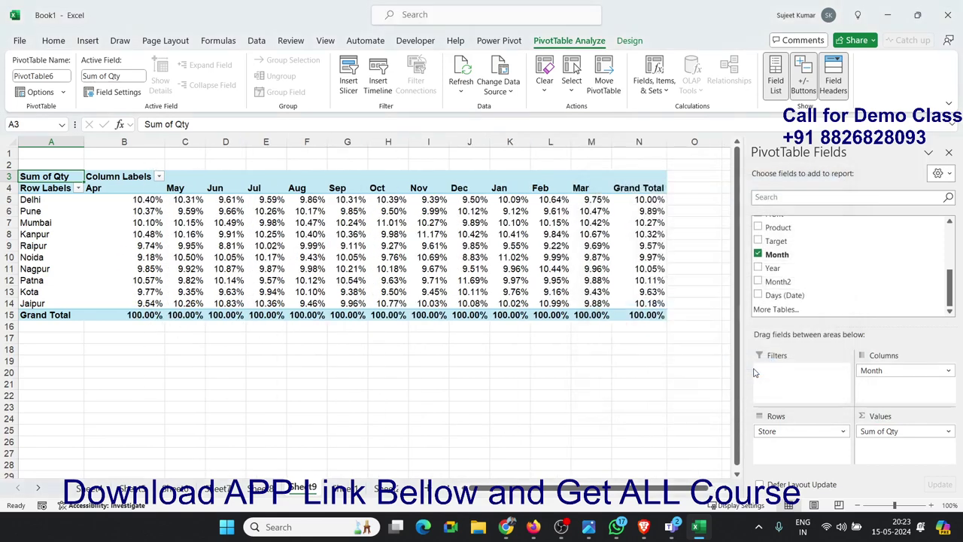
# - Switch Sum of Qty to % of Row Total, so each store totals 100.00%
pyautogui.click(888, 431)
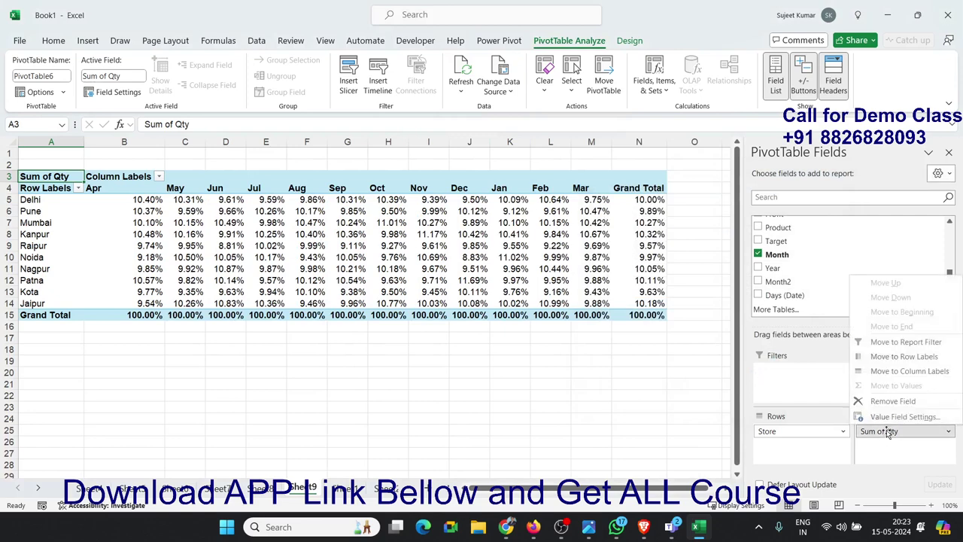
pyautogui.click(882, 410)
pyautogui.moveTo(681, 186); pyautogui.dragTo(523, 189)
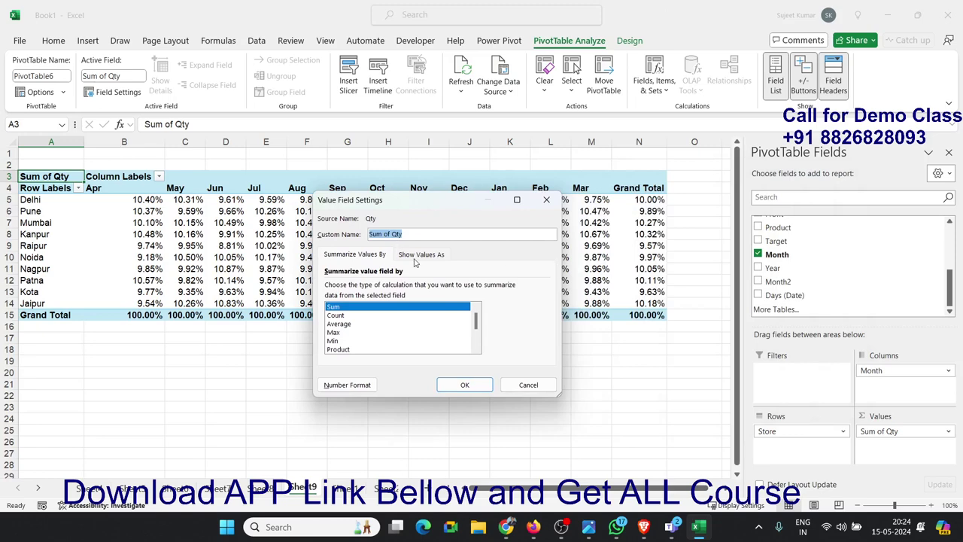
pyautogui.click(420, 254)
pyautogui.click(544, 286)
pyautogui.click(372, 319)
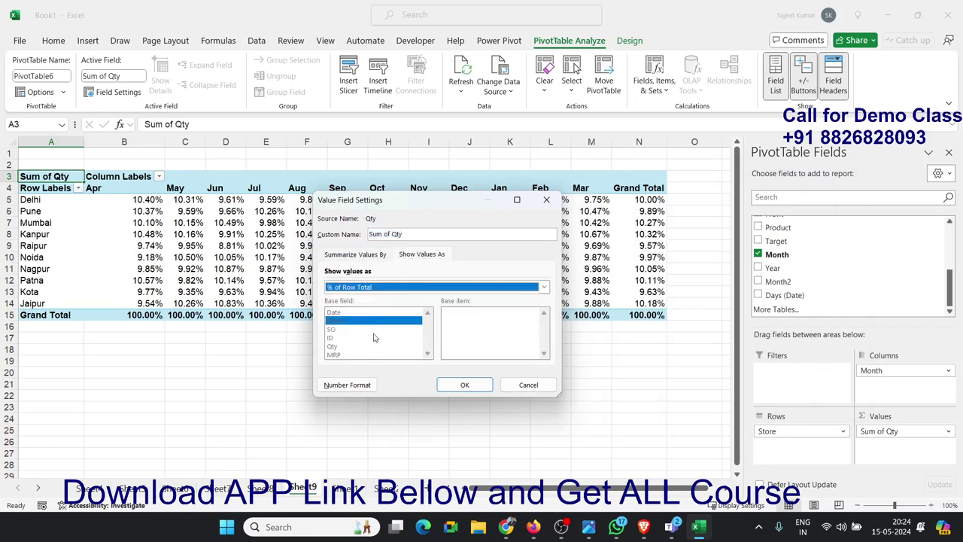
pyautogui.click(460, 385)
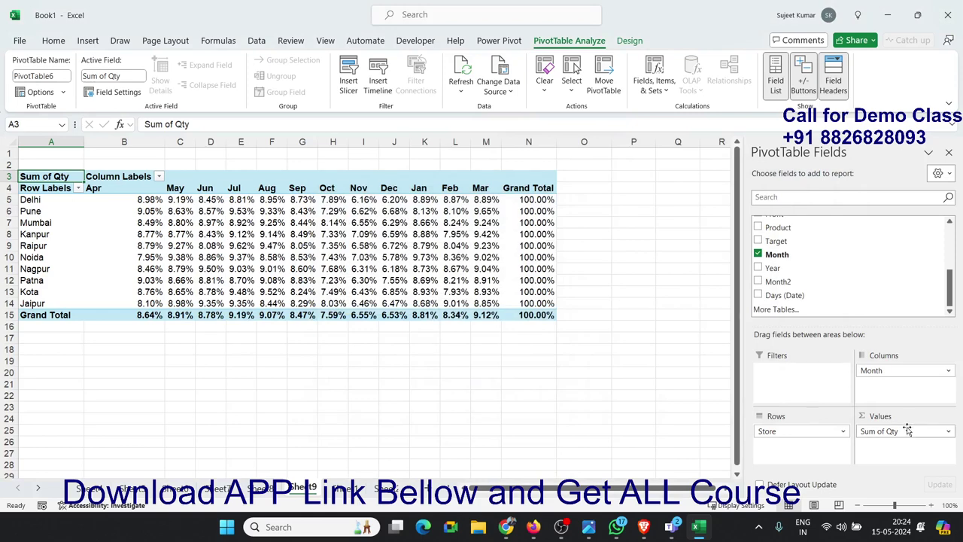
# - Rearrange the pivot to Month rows, dropping Store and Qty and adding Profit twice
pyautogui.moveTo(871, 376)
pyautogui.mouseDown()
pyautogui.moveTo(796, 445)
pyautogui.moveTo(835, 316)
pyautogui.mouseUp()
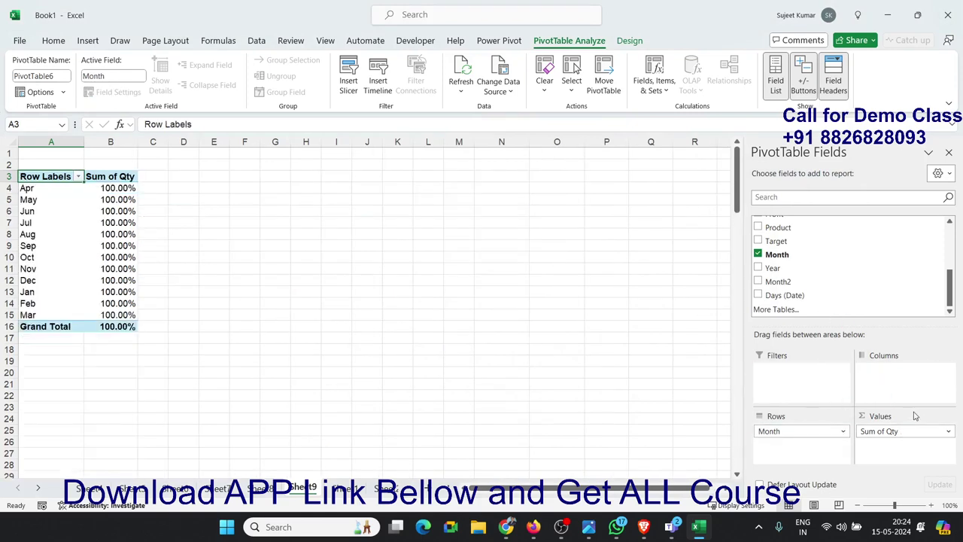
pyautogui.moveTo(902, 431); pyautogui.dragTo(877, 278)
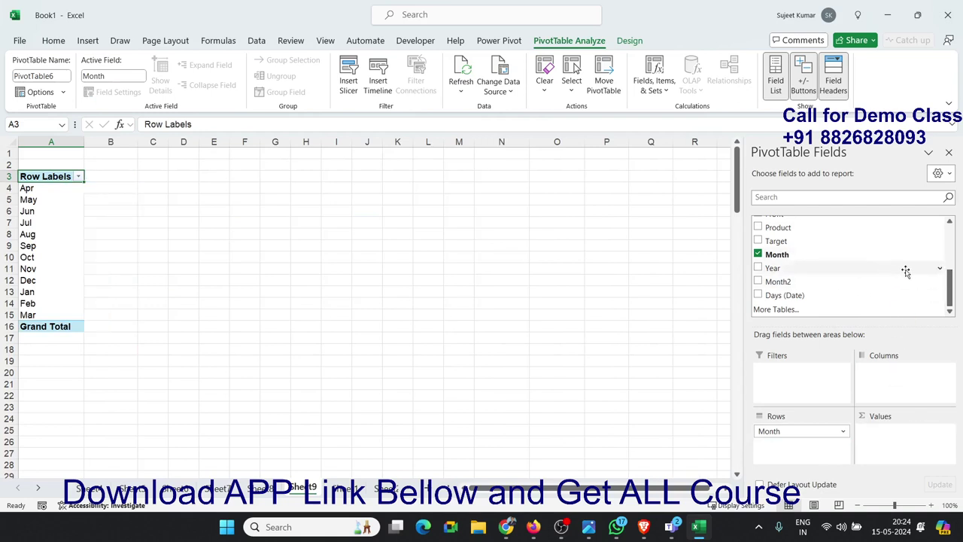
pyautogui.scroll(3, 902, 271)
pyautogui.moveTo(845, 258)
pyautogui.mouseDown()
pyautogui.moveTo(897, 381)
pyautogui.moveTo(907, 450)
pyautogui.mouseUp()
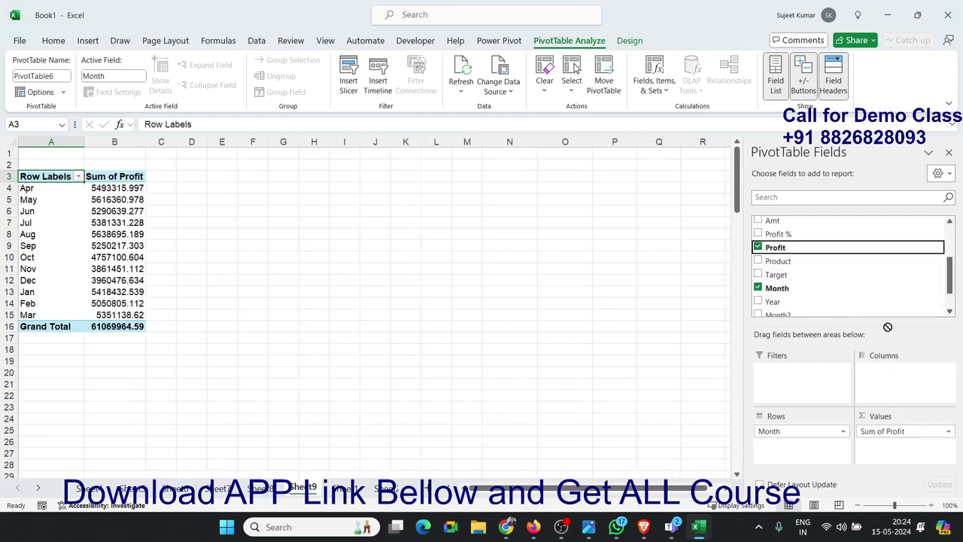
pyautogui.moveTo(887, 327); pyautogui.dragTo(912, 450)
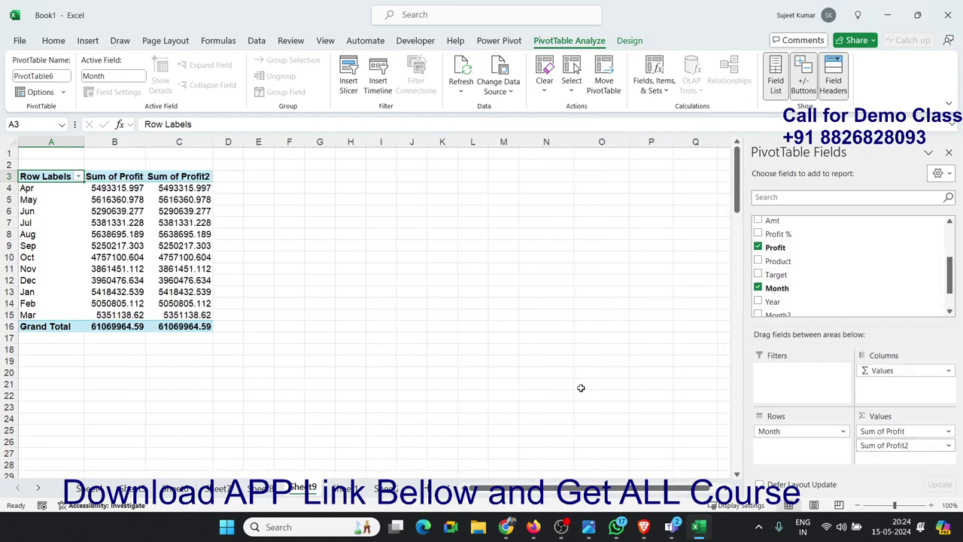
pyautogui.click(182, 192)
pyautogui.moveTo(118, 199)
pyautogui.mouseDown()
pyautogui.moveTo(119, 188)
pyautogui.moveTo(158, 188)
pyautogui.moveTo(128, 186)
pyautogui.mouseUp()
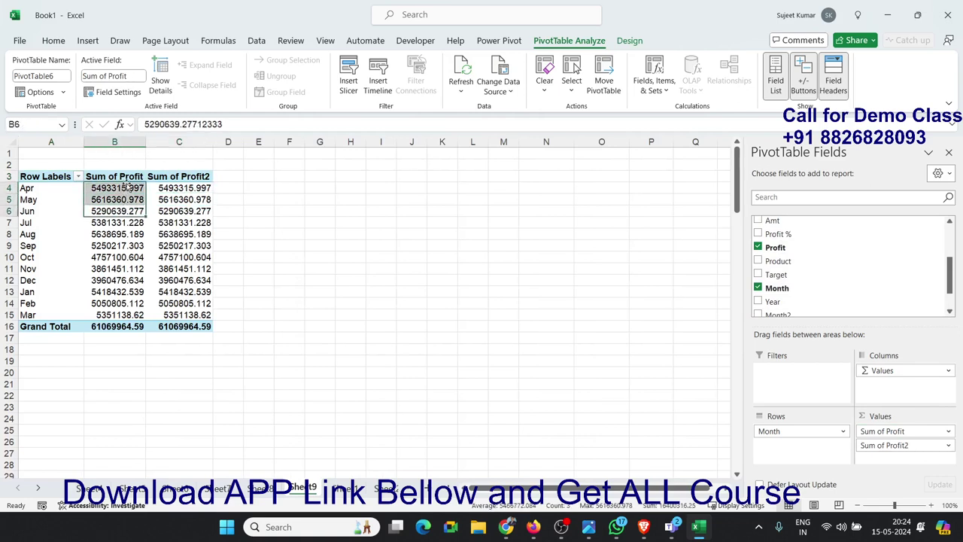
pyautogui.click(161, 209)
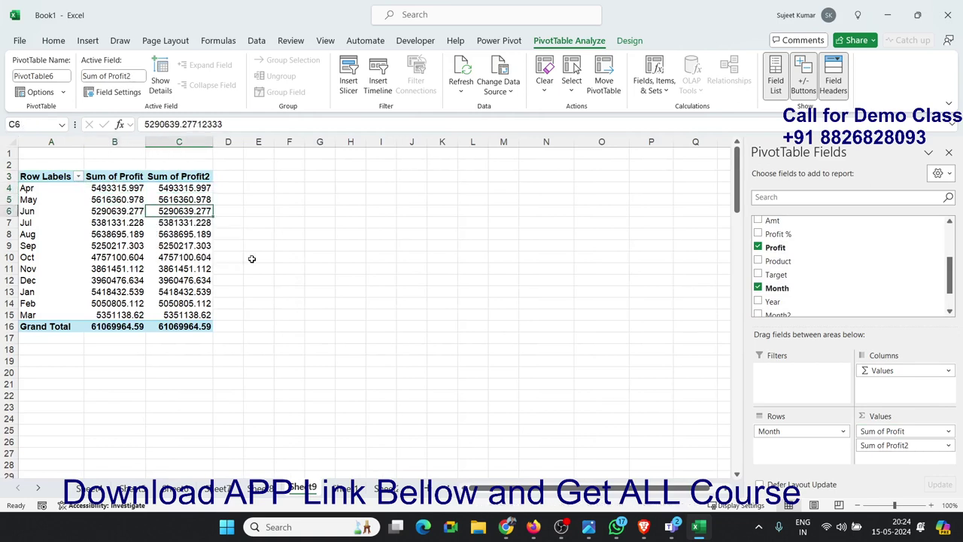
# - Set Sum of Profit2 to Running Total In with Month as the base field
pyautogui.click(866, 443)
pyautogui.click(828, 432)
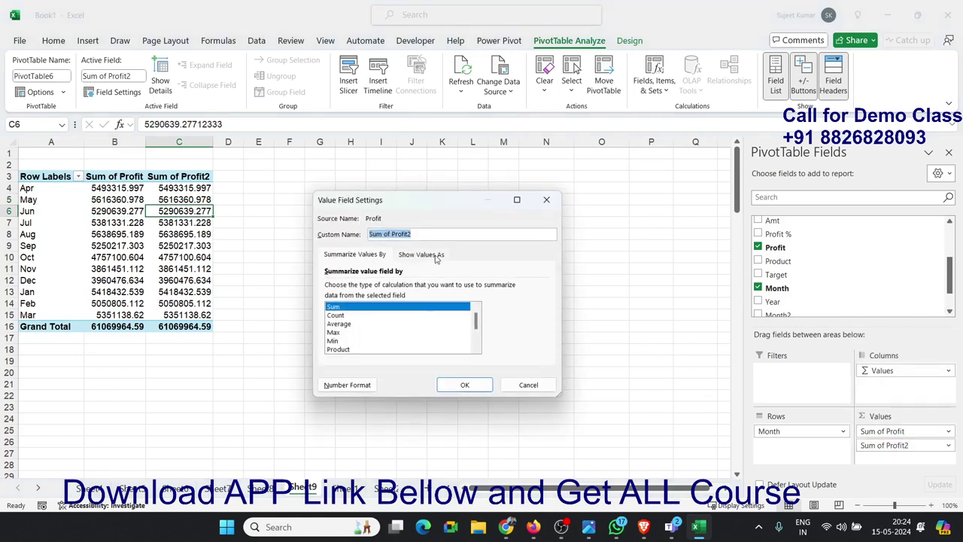
pyautogui.click(435, 256)
pyautogui.click(543, 286)
pyautogui.scroll(-2, 407, 329)
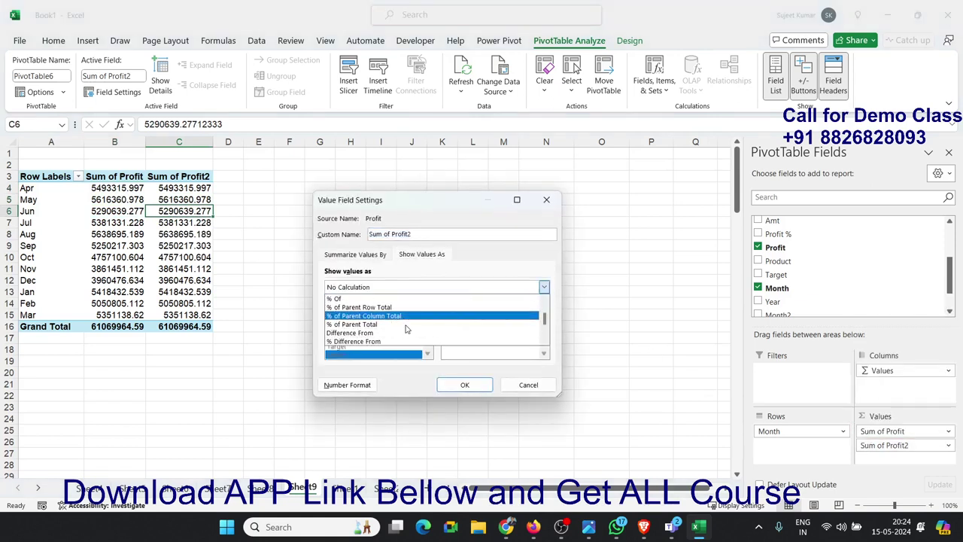
pyautogui.scroll(-1, 406, 329)
pyautogui.click(386, 340)
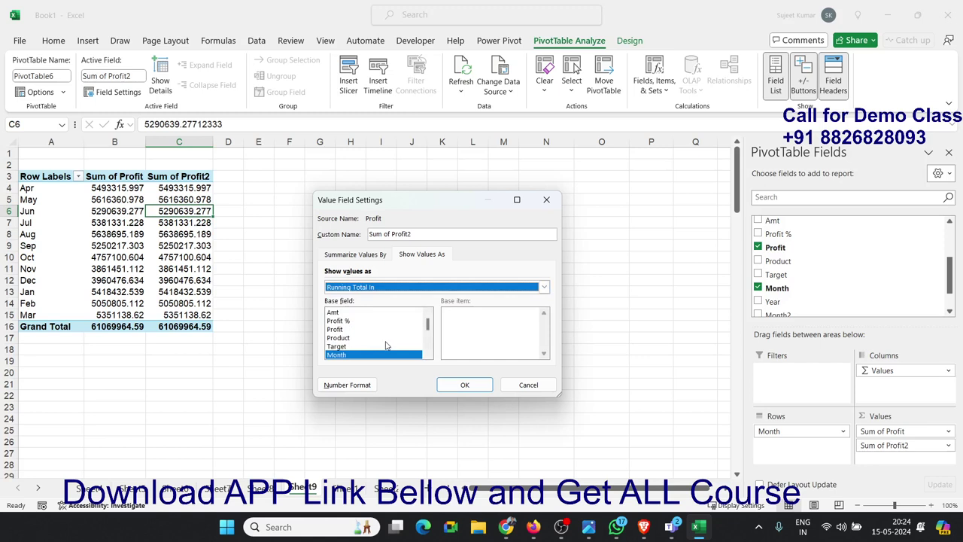
pyautogui.click(464, 384)
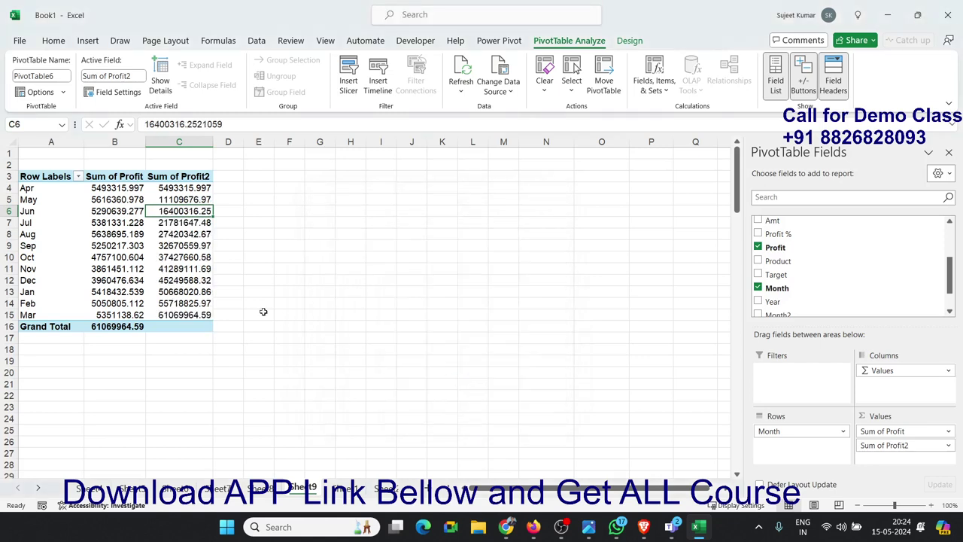
# - Add Profit as Sum of Profit3, shown as % Running Total In by Month, reaching 100.00% in Mar
pyautogui.moveTo(779, 248)
pyautogui.mouseDown()
pyautogui.moveTo(905, 464)
pyautogui.moveTo(888, 452)
pyautogui.mouseUp()
pyautogui.click(895, 459)
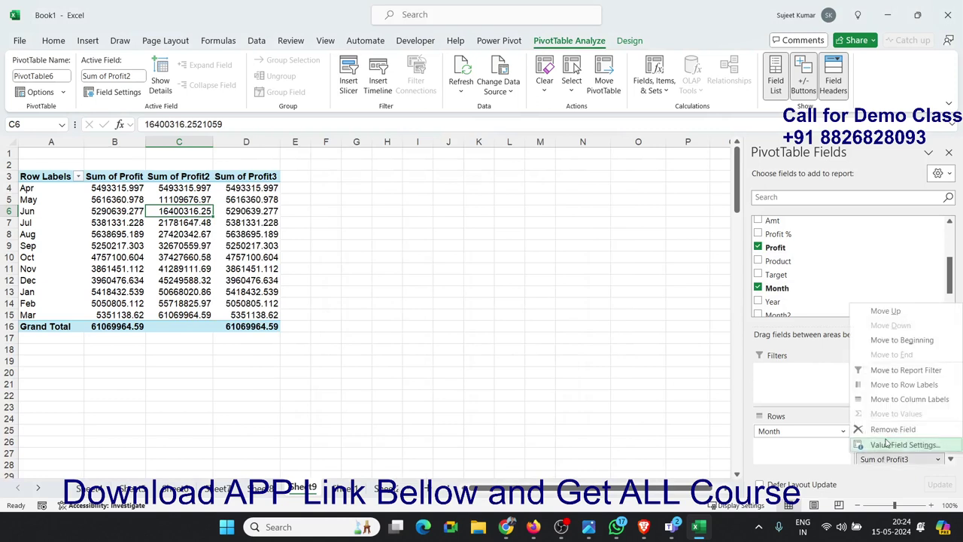
pyautogui.click(903, 443)
pyautogui.click(422, 254)
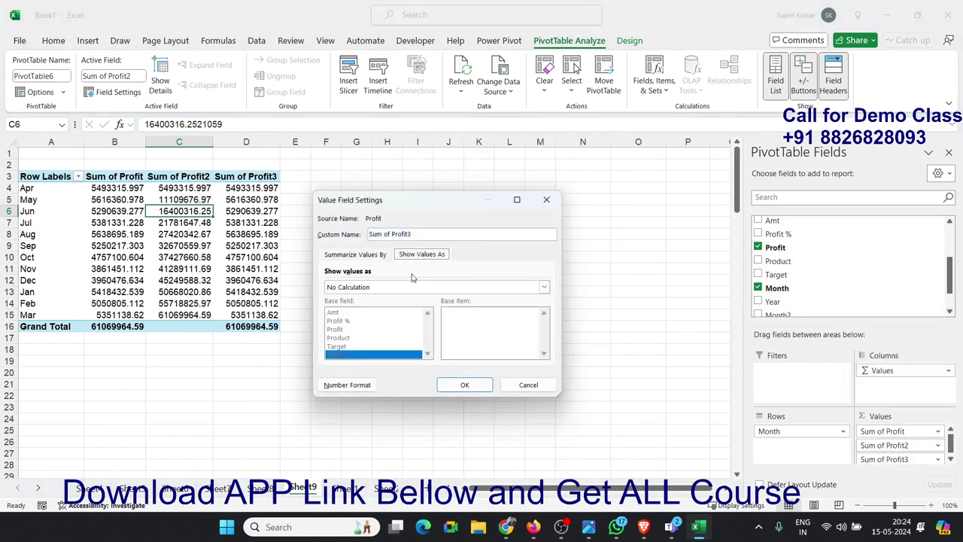
pyautogui.click(543, 287)
pyautogui.scroll(-4, 404, 317)
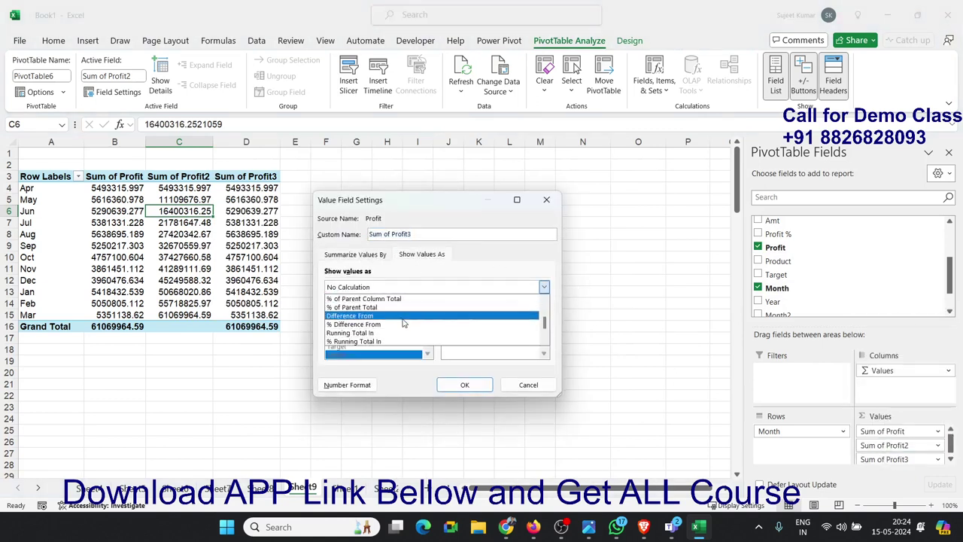
pyautogui.click(396, 333)
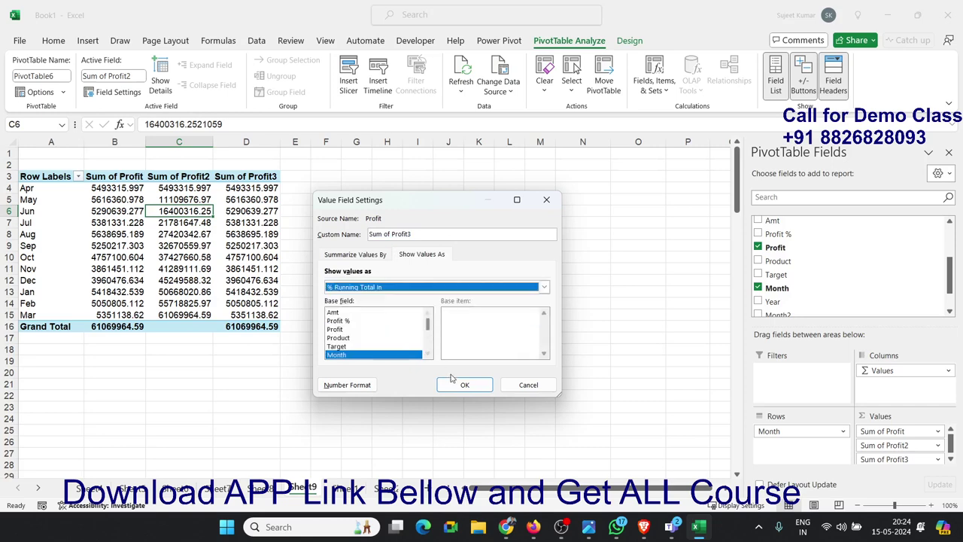
pyautogui.click(453, 379)
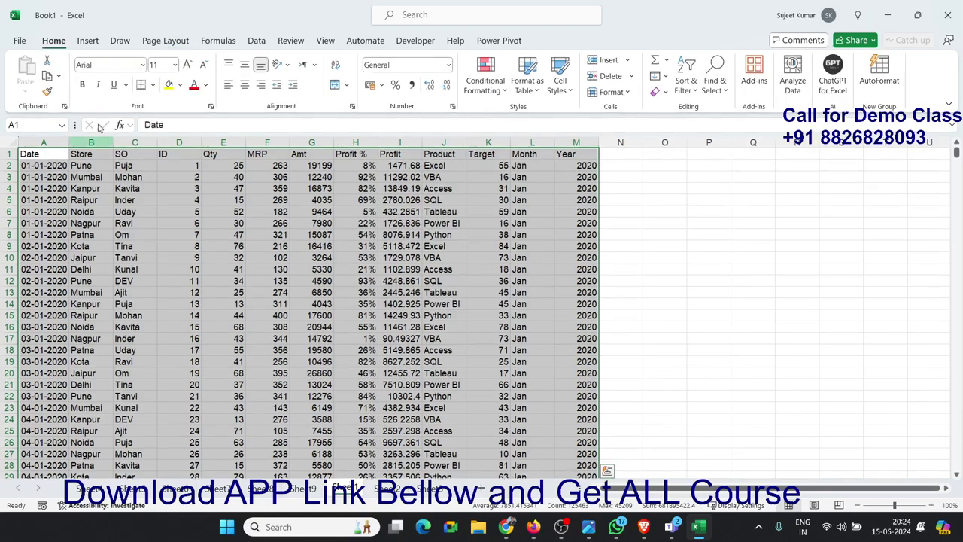
# - Create a pivot table on a new sheet with SO as rows and Qty added twice to Values
pyautogui.click(91, 40)
pyautogui.click(30, 72)
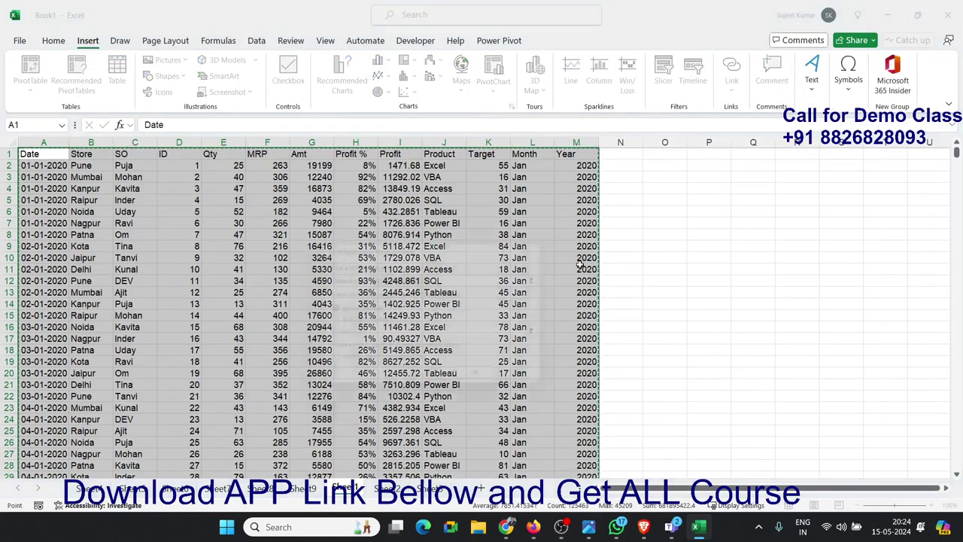
pyautogui.click(488, 381)
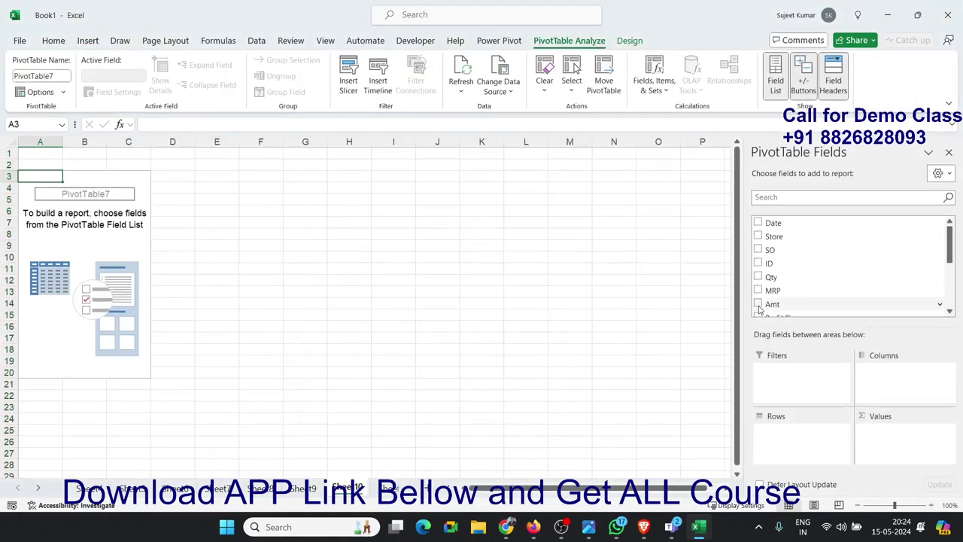
pyautogui.click(790, 249)
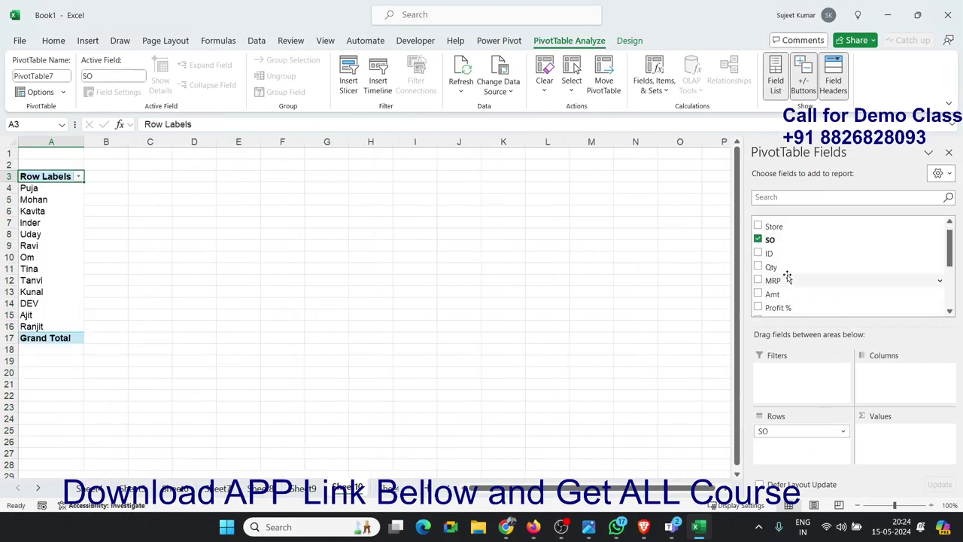
pyautogui.moveTo(785, 270)
pyautogui.mouseDown()
pyautogui.moveTo(892, 444)
pyautogui.moveTo(871, 426)
pyautogui.mouseUp()
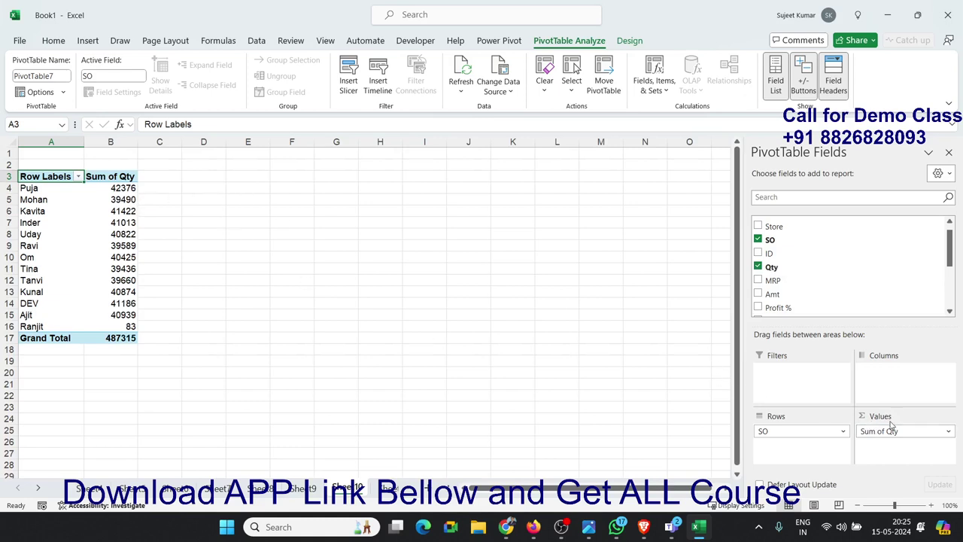
pyautogui.moveTo(771, 266); pyautogui.dragTo(884, 455)
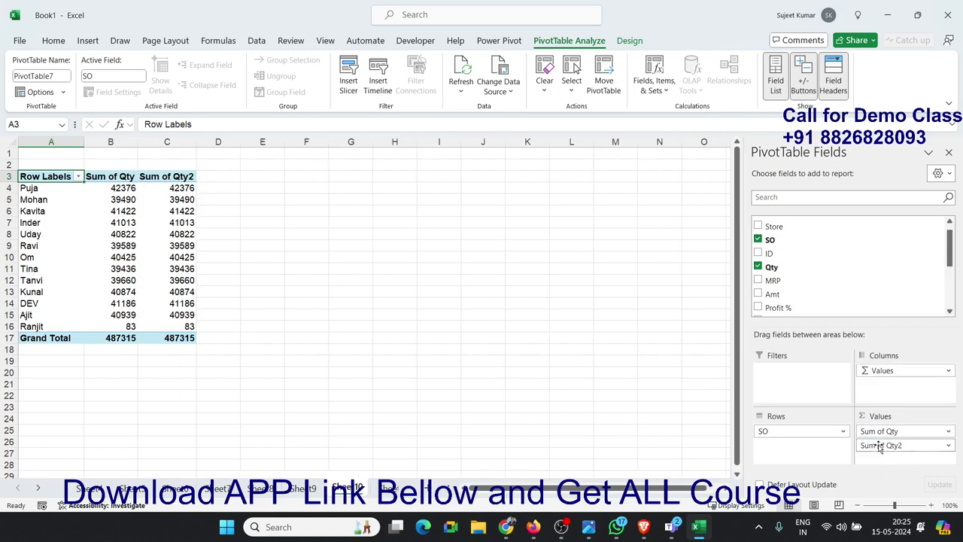
# - Show Sum of Qty2 as Rank Largest to Smallest
pyautogui.click(878, 445)
pyautogui.click(880, 431)
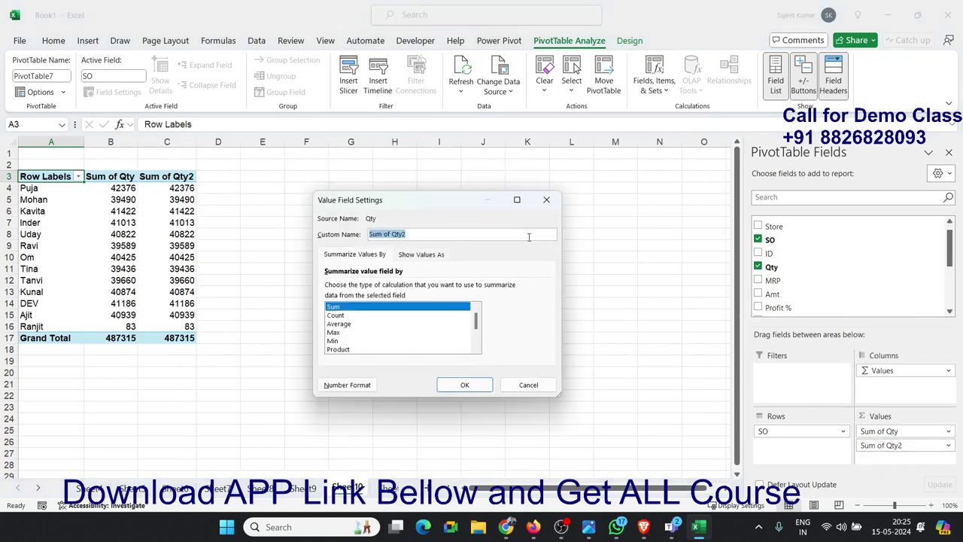
pyautogui.click(422, 254)
pyautogui.click(391, 287)
pyautogui.scroll(-2, 390, 316)
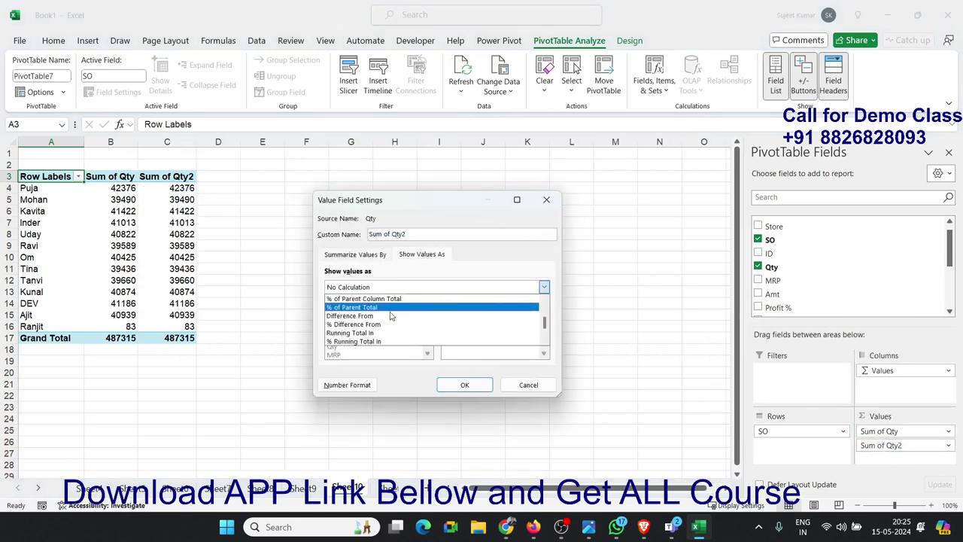
pyautogui.scroll(-1, 391, 316)
pyautogui.scroll(-2, 391, 316)
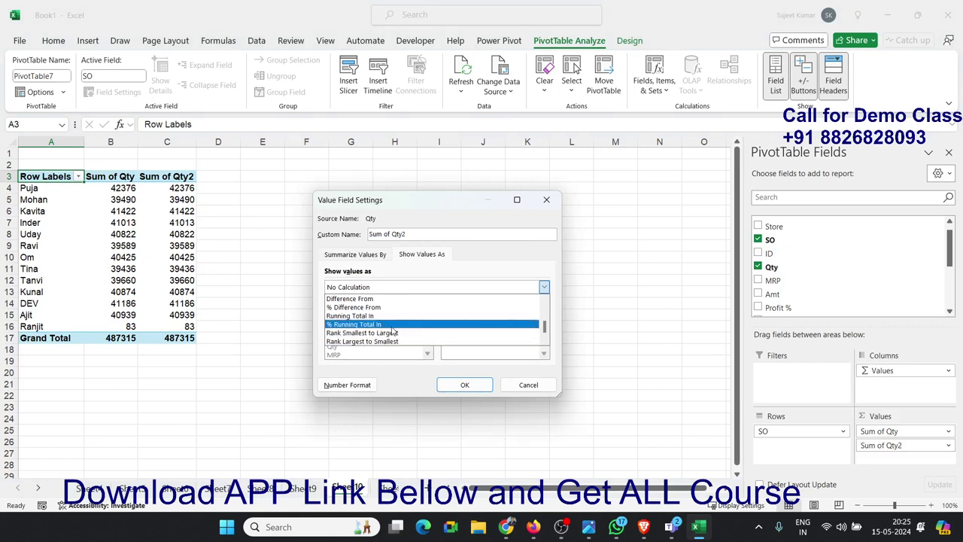
pyautogui.click(390, 334)
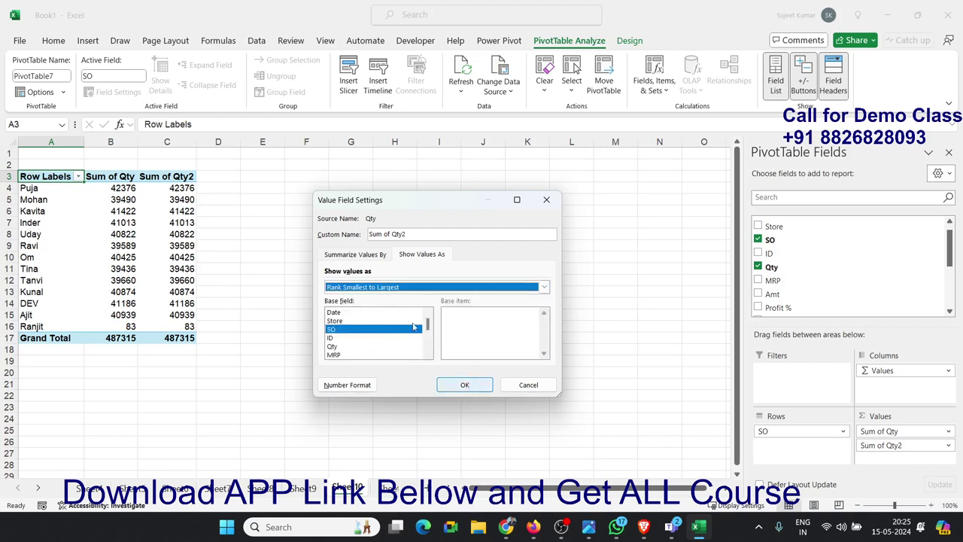
pyautogui.click(544, 286)
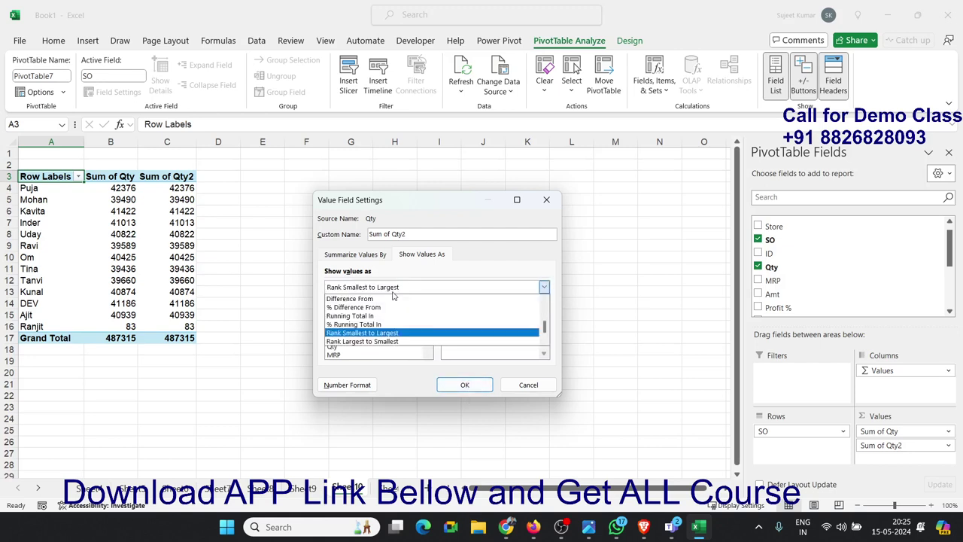
pyautogui.click(387, 343)
pyautogui.click(460, 384)
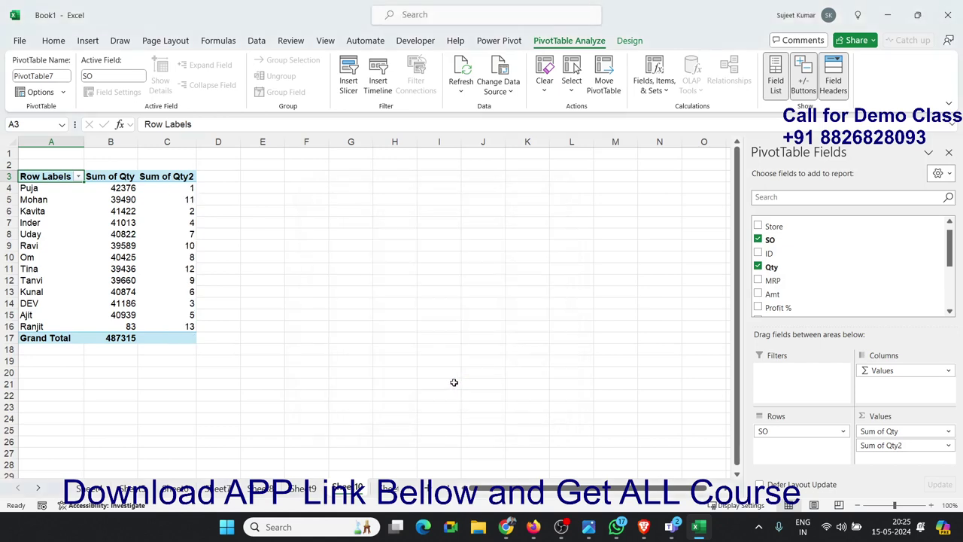
# - Sort the SO rows by their Sum of Qty2 rank, from 13 at the top down to 1
pyautogui.click(174, 190)
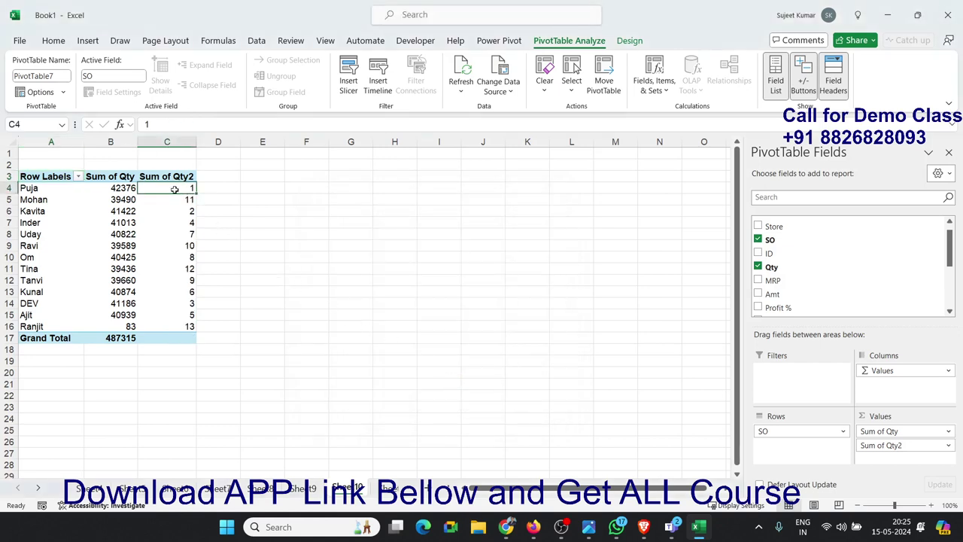
pyautogui.moveTo(174, 189)
pyautogui.mouseDown()
pyautogui.moveTo(124, 191)
pyautogui.moveTo(127, 210)
pyautogui.mouseUp()
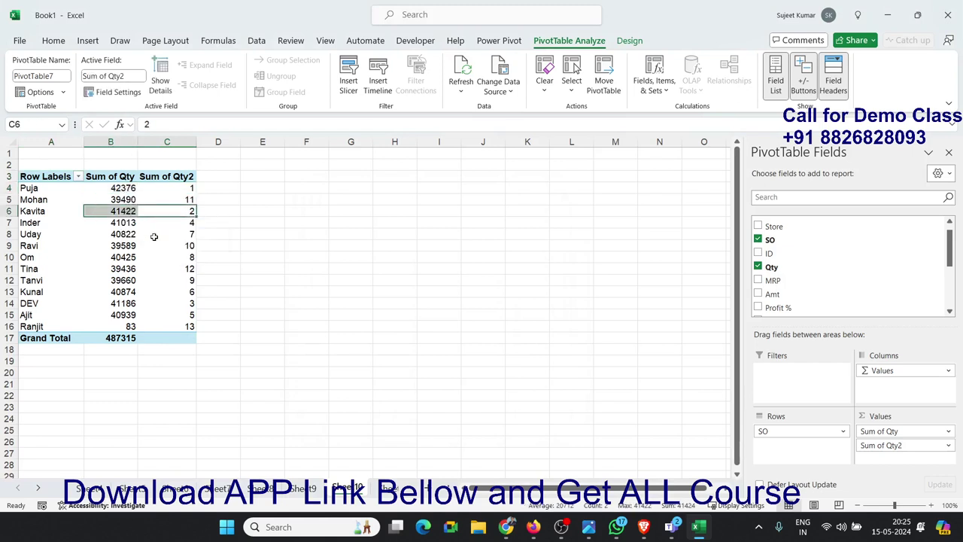
pyautogui.click(179, 303)
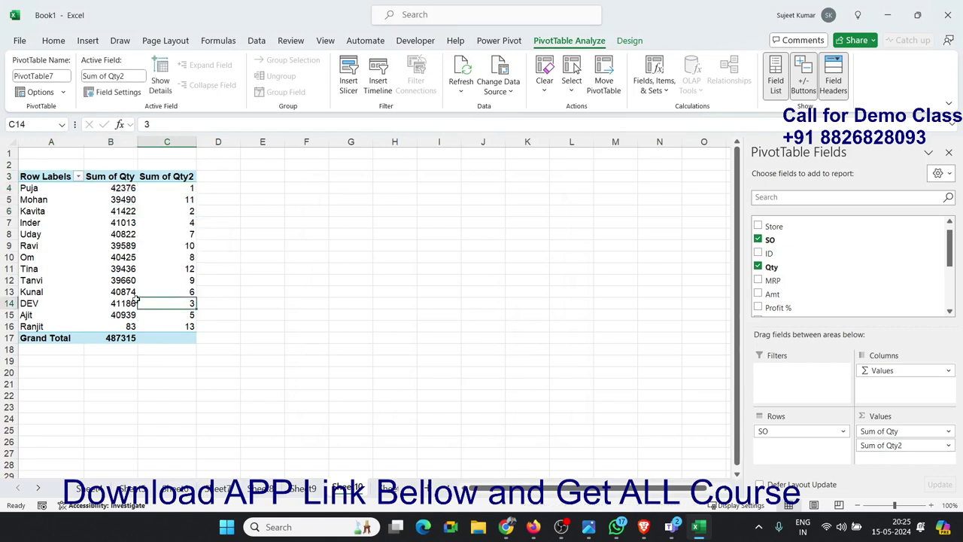
pyautogui.moveTo(136, 298); pyautogui.dragTo(128, 303)
pyautogui.click(174, 210)
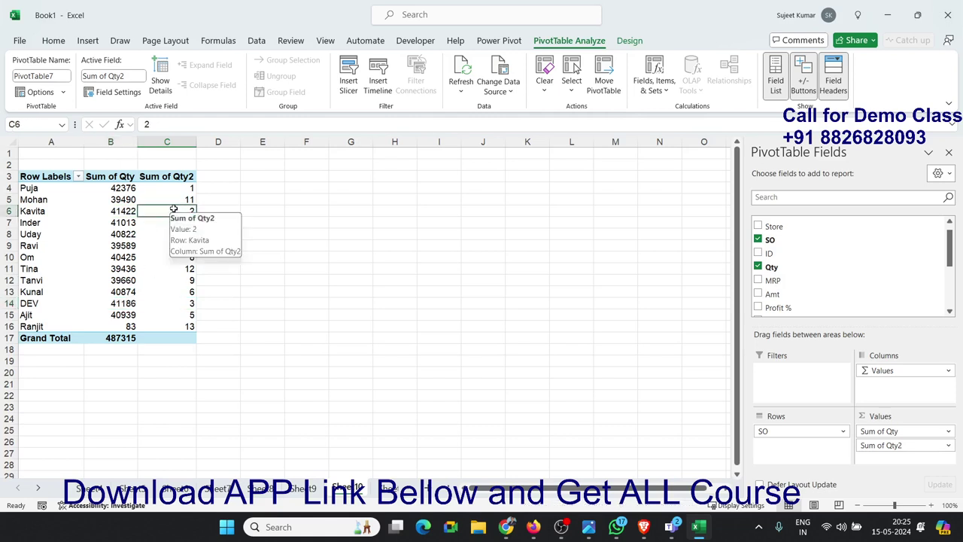
pyautogui.rightClick(174, 211)
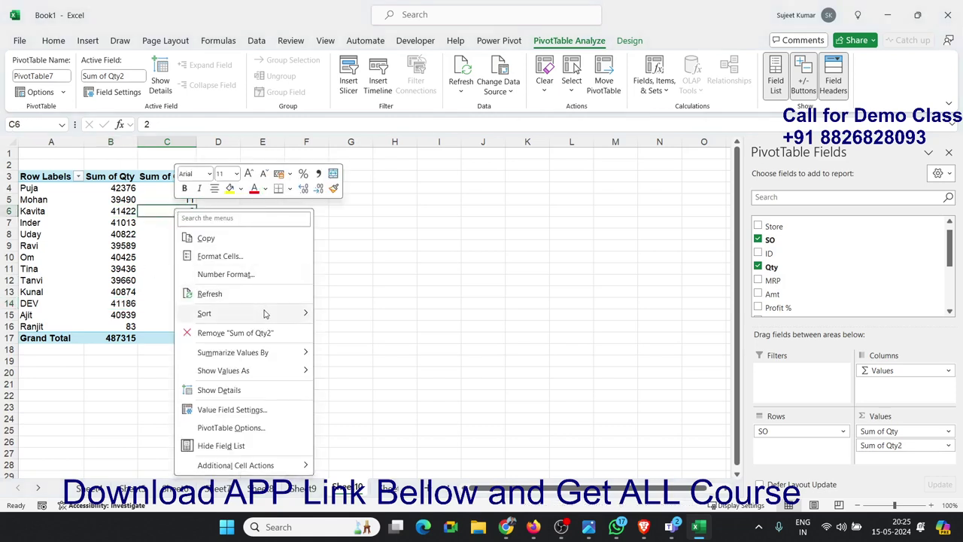
pyautogui.moveTo(204, 313)
pyautogui.click(352, 317)
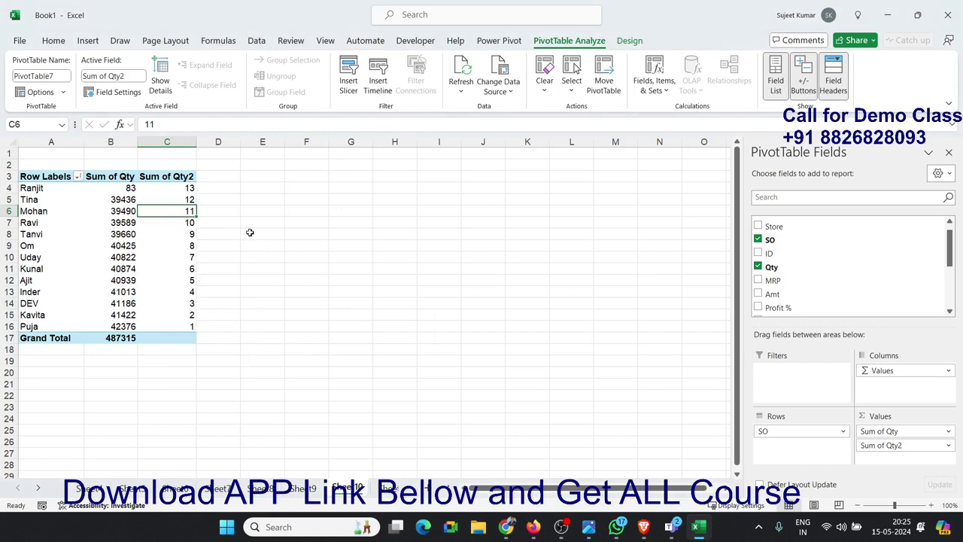
# - Review the rank values in C7:C15, then return to the raw sales data sheet
pyautogui.moveTo(188, 314); pyautogui.dragTo(179, 227)
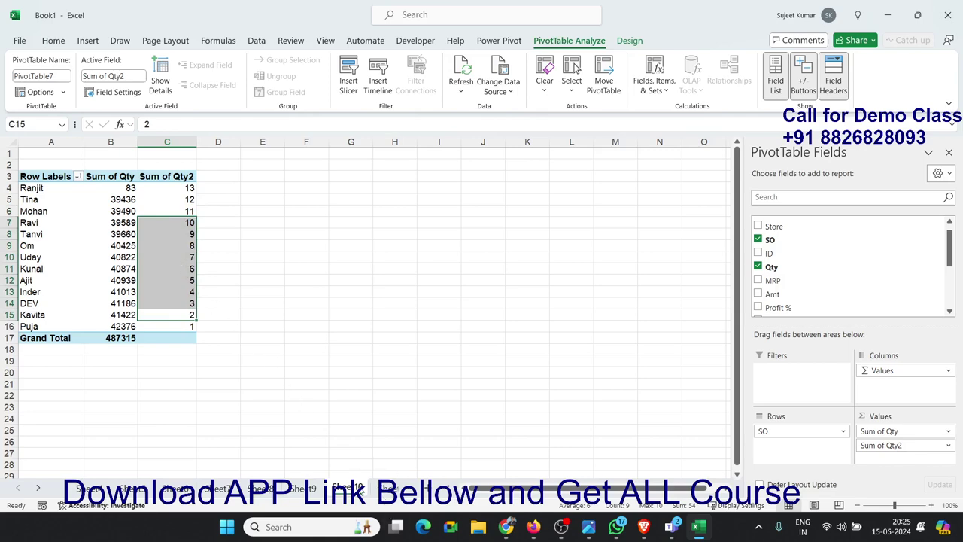
pyautogui.scroll(-1, 374, 490)
pyautogui.click(370, 489)
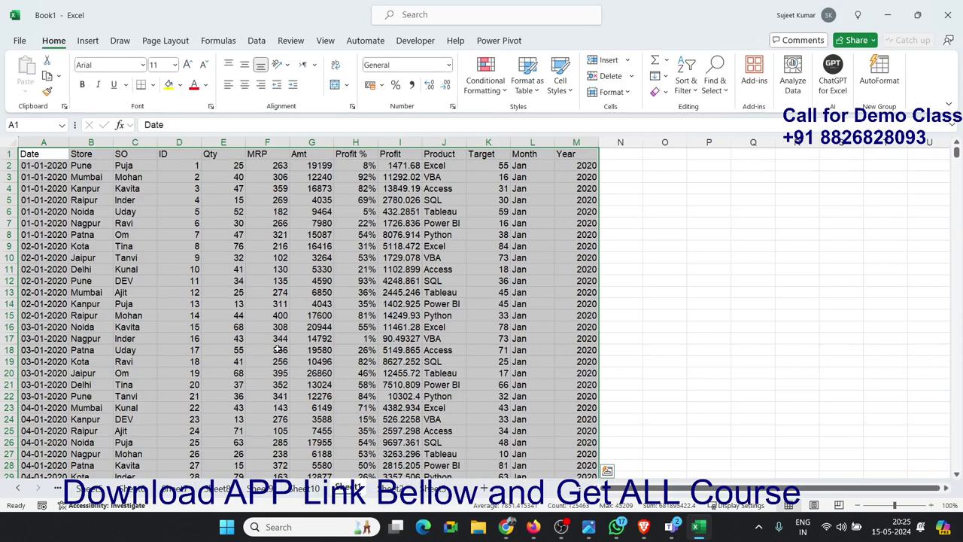
# - Inspect the Qty and Target columns of the sales data, then place the selection at A1
pyautogui.click(223, 153)
pyautogui.hotkey('ctrl', 'shift', 'Down')
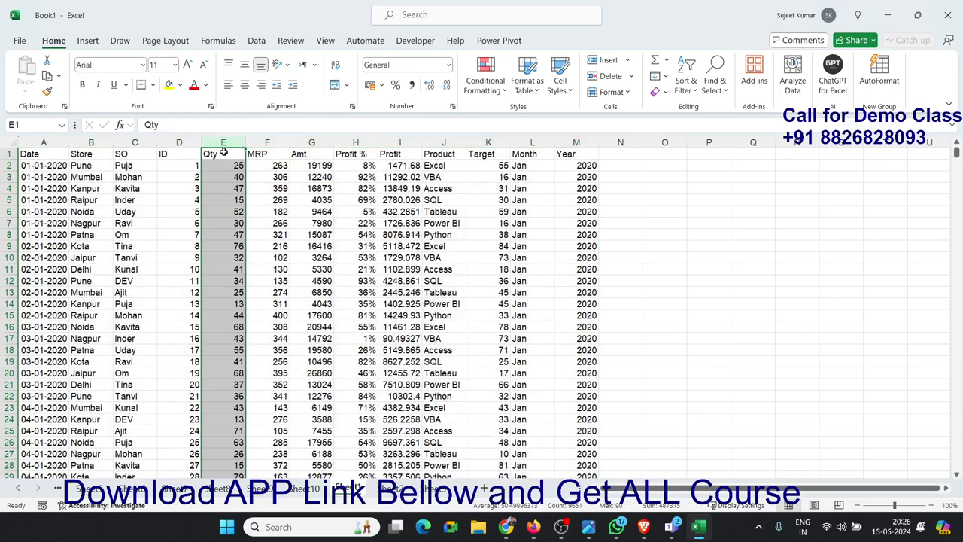
pyautogui.click(483, 153)
pyautogui.hotkey('ctrl', 'shift', 'Down')
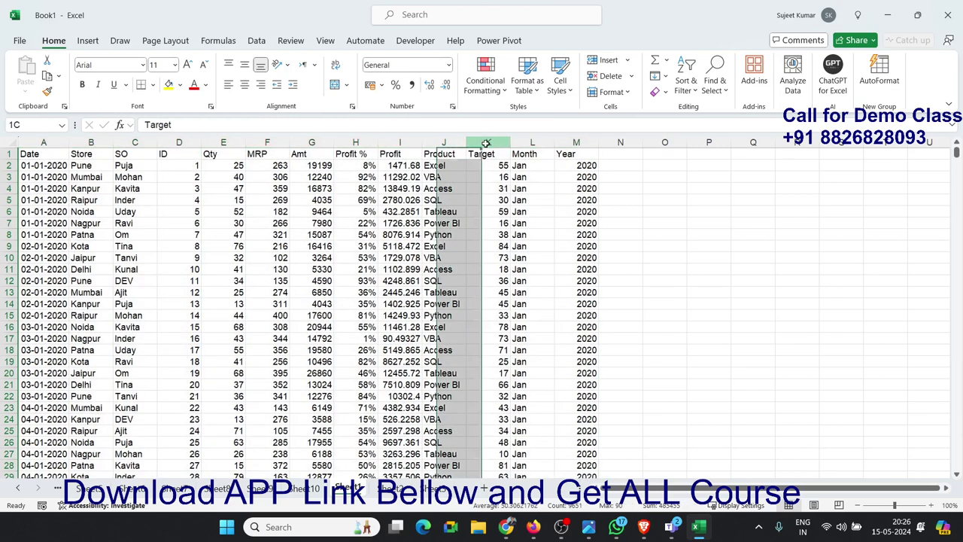
pyautogui.click(220, 141)
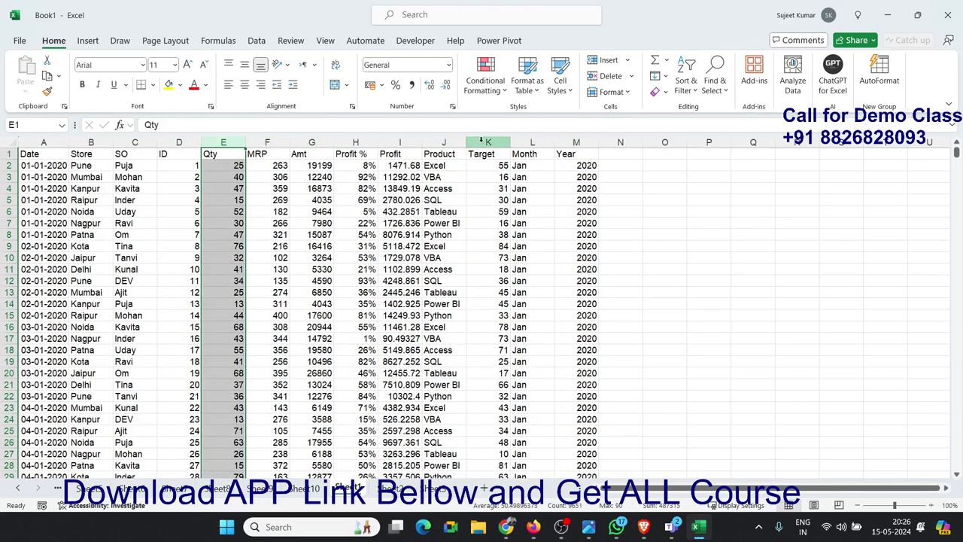
pyautogui.click(472, 144)
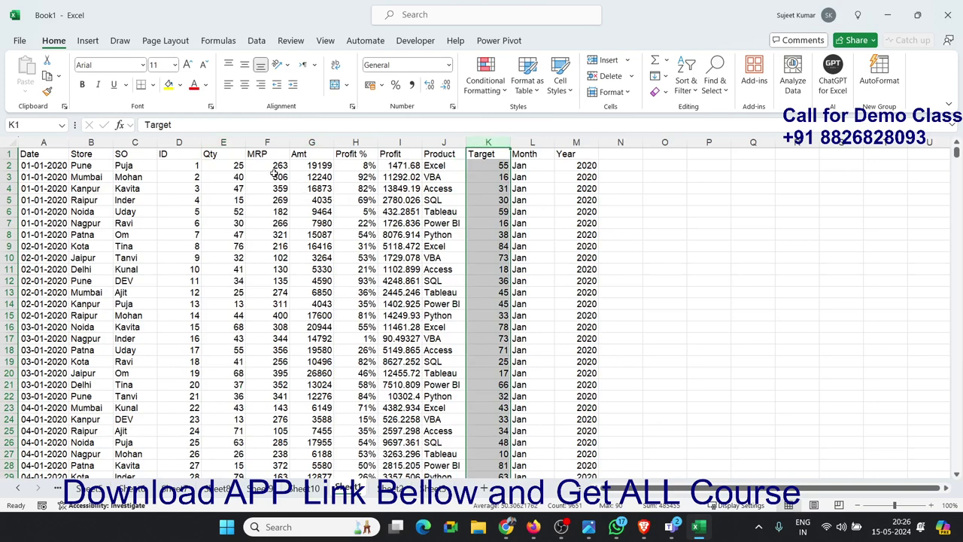
pyautogui.click(235, 164)
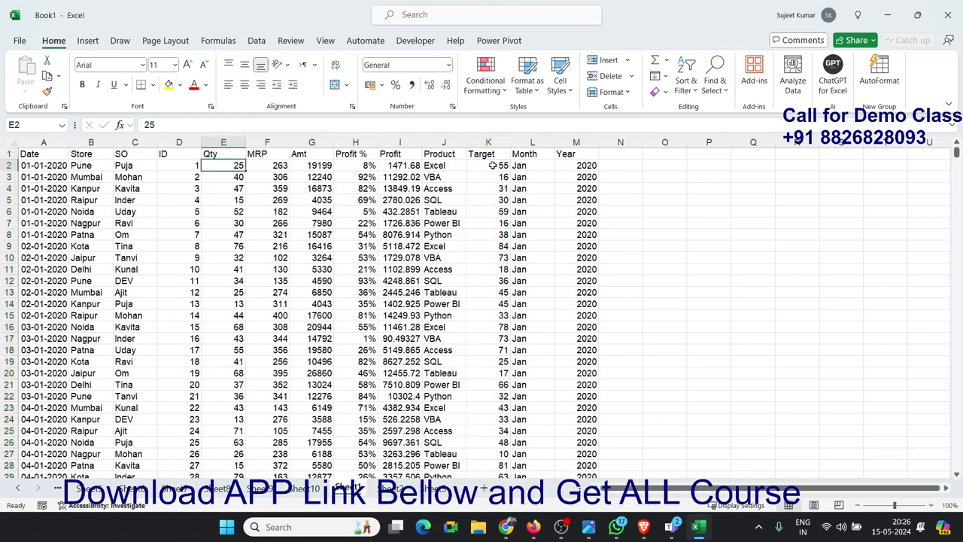
pyautogui.click(54, 149)
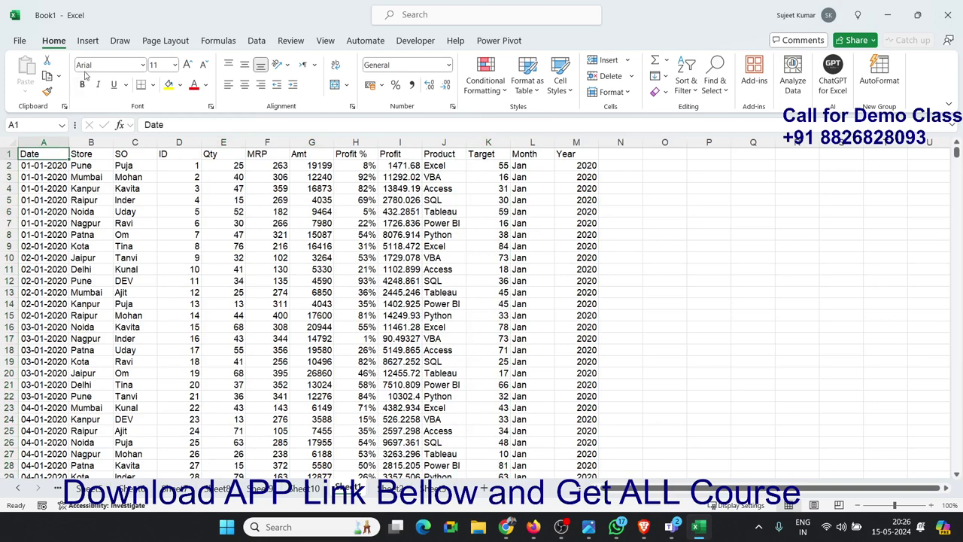
pyautogui.click(87, 40)
# - Build a new pivot with Store rows and Sum of Qty and Sum of Target values
pyautogui.click(30, 69)
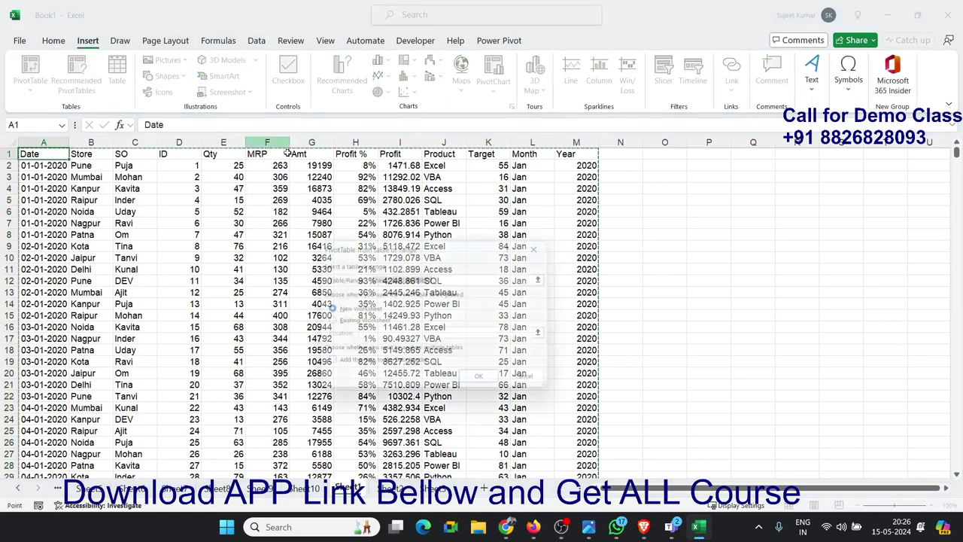
pyautogui.click(474, 382)
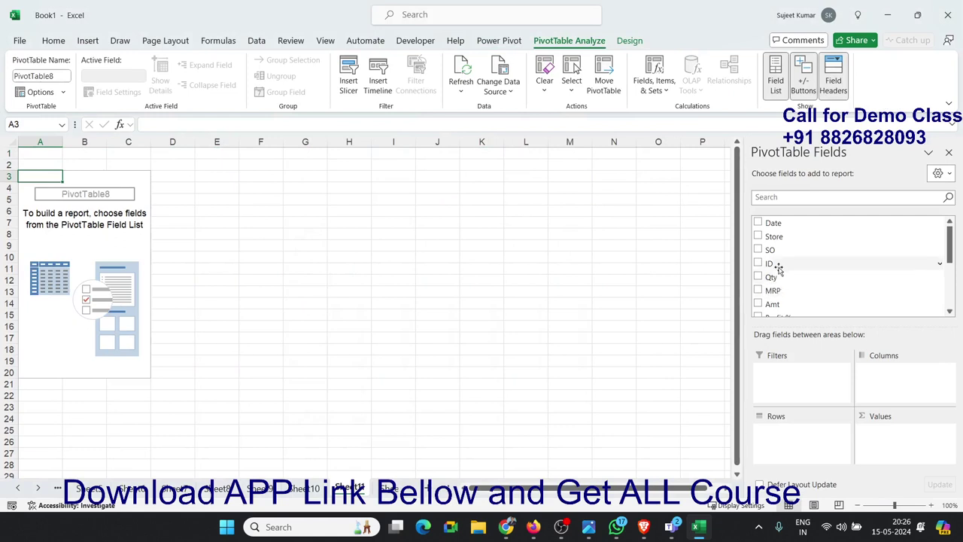
pyautogui.moveTo(778, 238); pyautogui.dragTo(782, 415)
pyautogui.moveTo(774, 277); pyautogui.dragTo(880, 430)
pyautogui.scroll(-3, 947, 264)
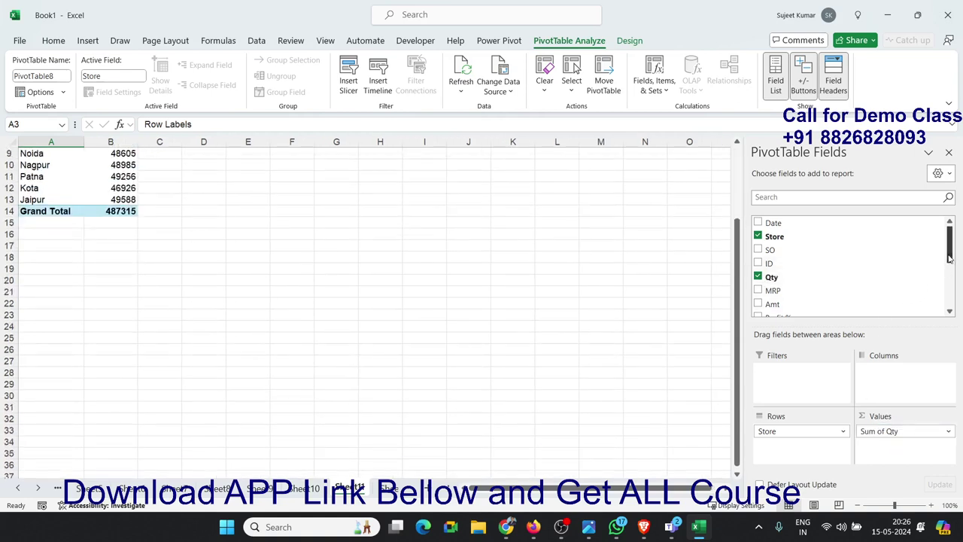
pyautogui.moveTo(949, 258); pyautogui.dragTo(949, 285)
pyautogui.moveTo(832, 283); pyautogui.dragTo(910, 456)
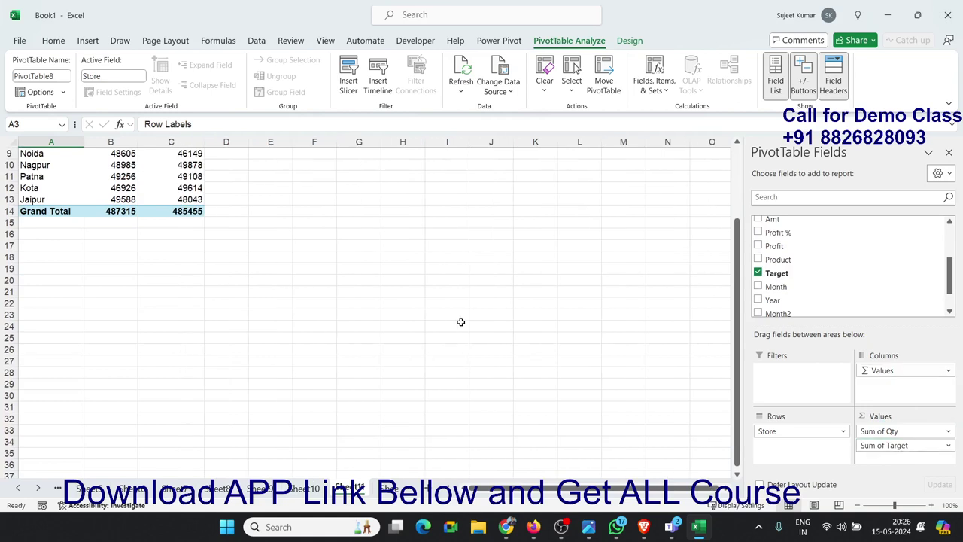
pyautogui.scroll(3, 301, 234)
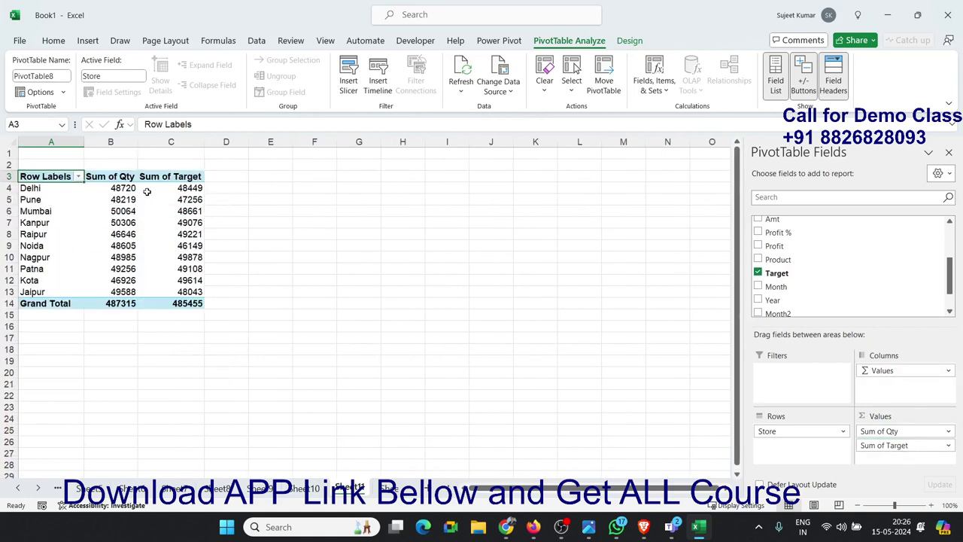
pyautogui.click(644, 95)
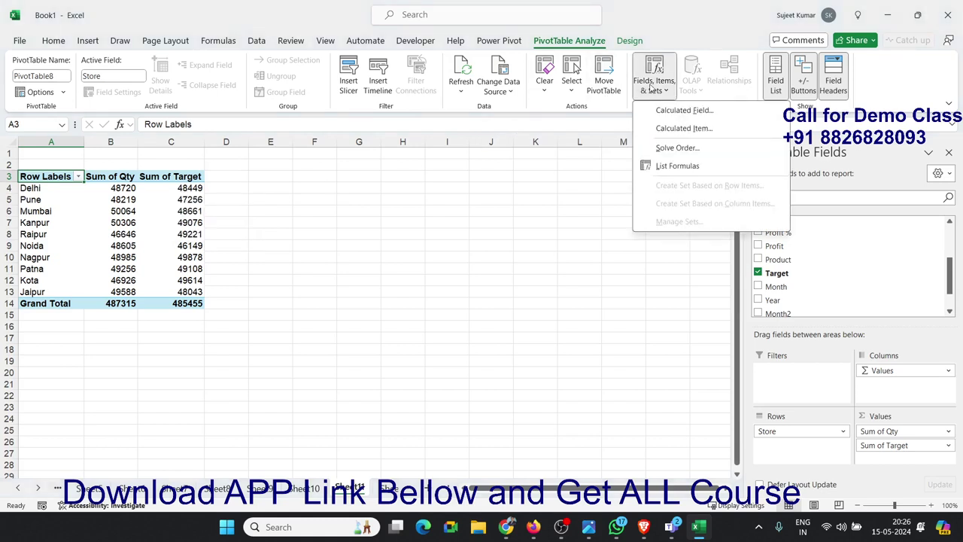
# - Add a calculated field TRG with formula = Qty - Target to the store pivot
pyautogui.click(684, 111)
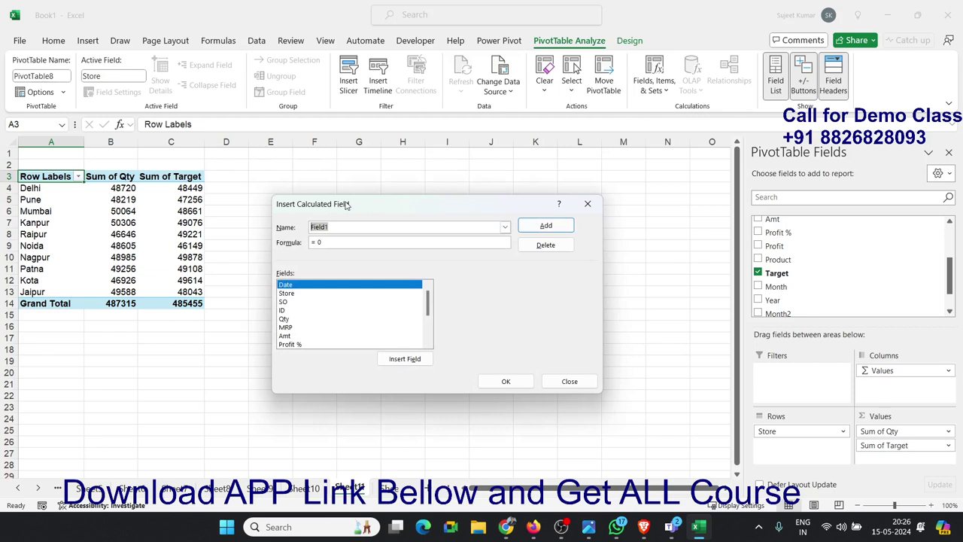
pyautogui.write('TR')
pyautogui.click(290, 335)
pyautogui.scroll(-1, 291, 331)
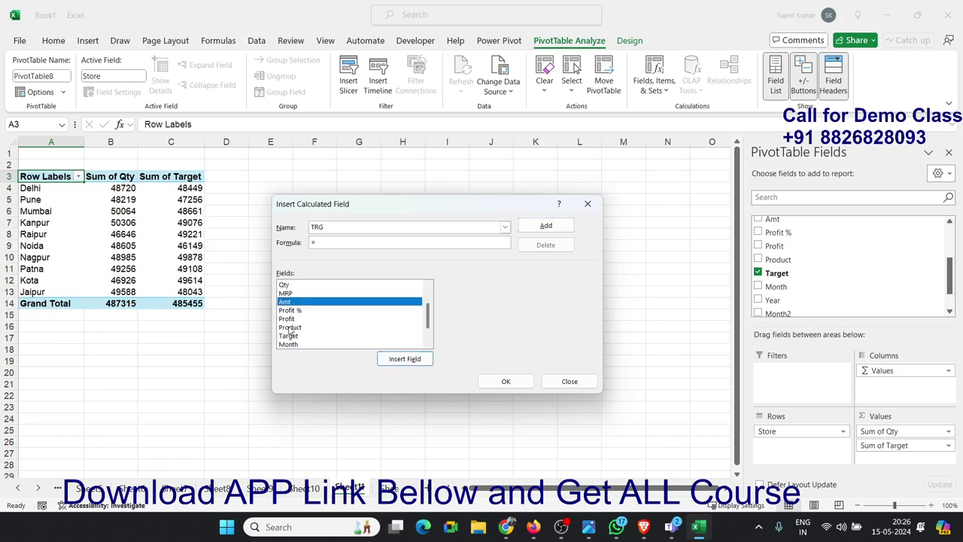
pyautogui.scroll(2, 290, 331)
pyautogui.doubleClick(285, 320)
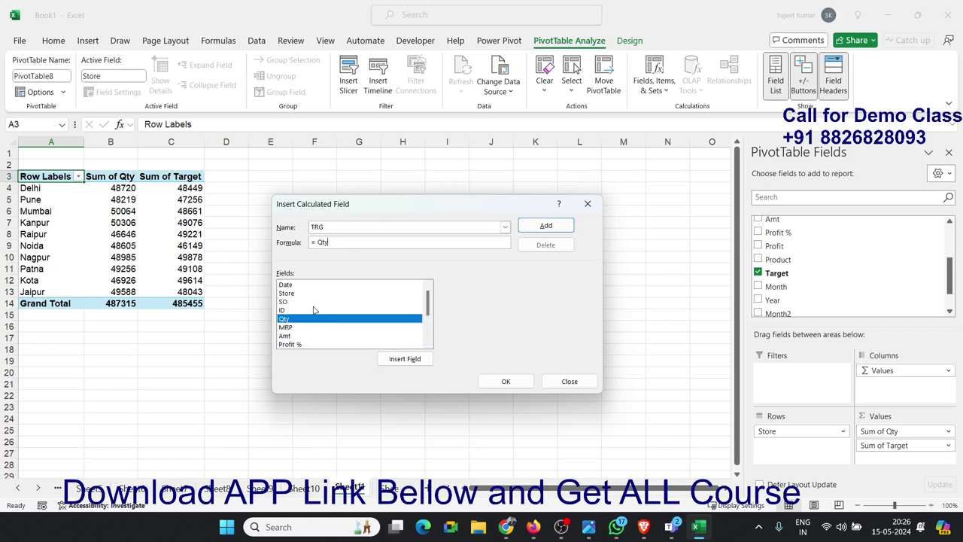
pyautogui.scroll(-1, 344, 325)
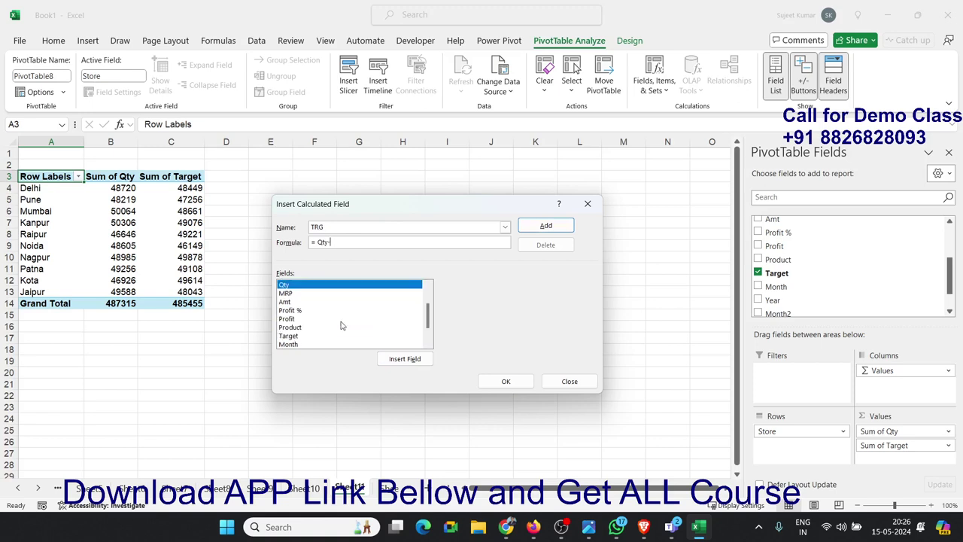
pyautogui.doubleClick(288, 335)
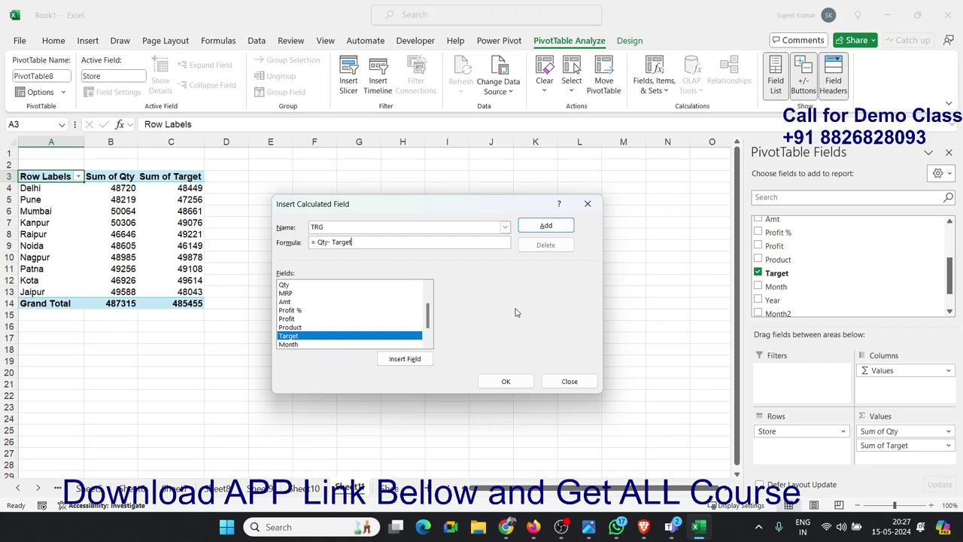
pyautogui.click(555, 229)
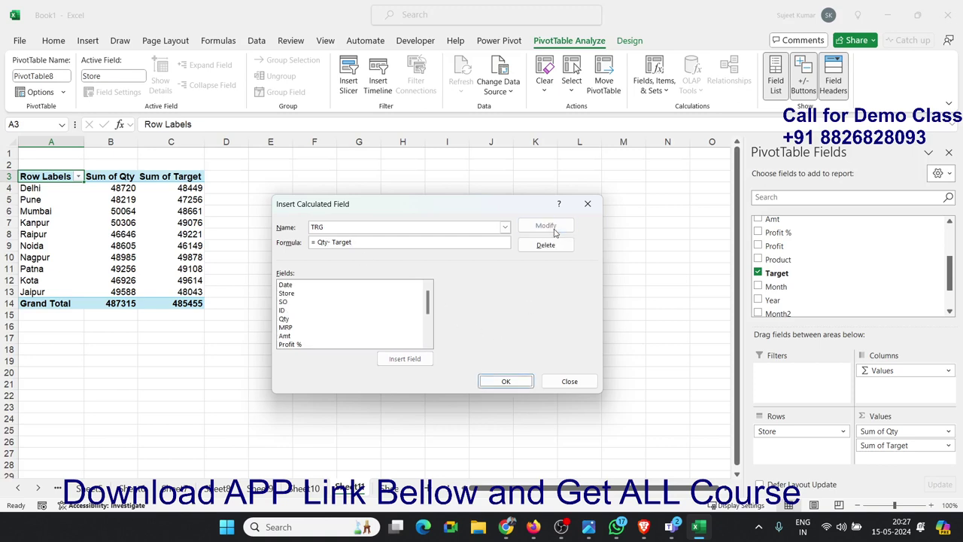
pyautogui.click(516, 379)
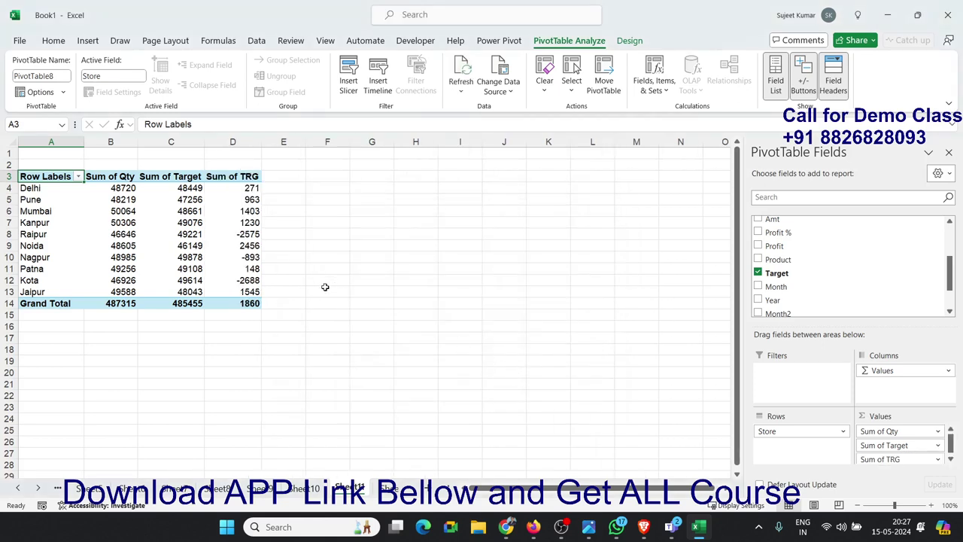
pyautogui.moveTo(225, 190); pyautogui.dragTo(243, 234)
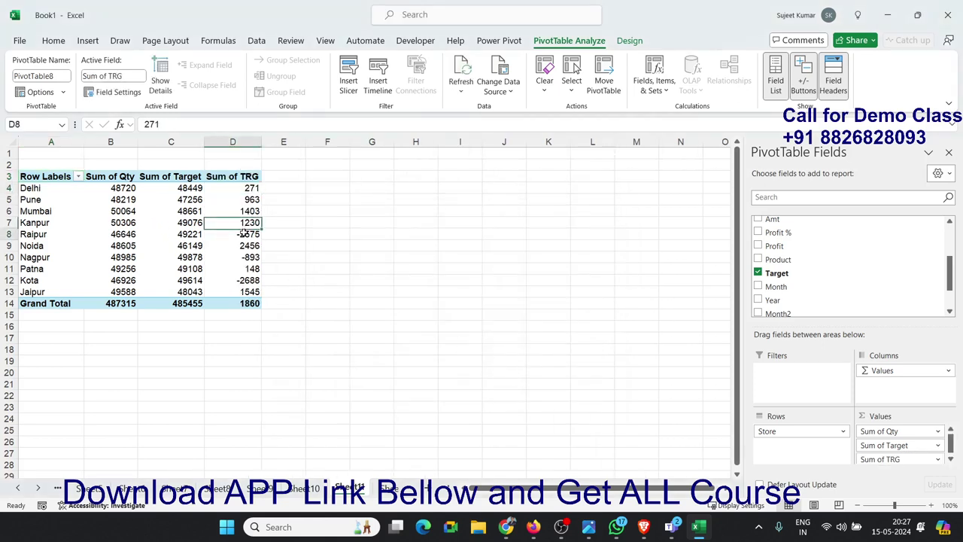
pyautogui.click(244, 234)
pyautogui.click(197, 235)
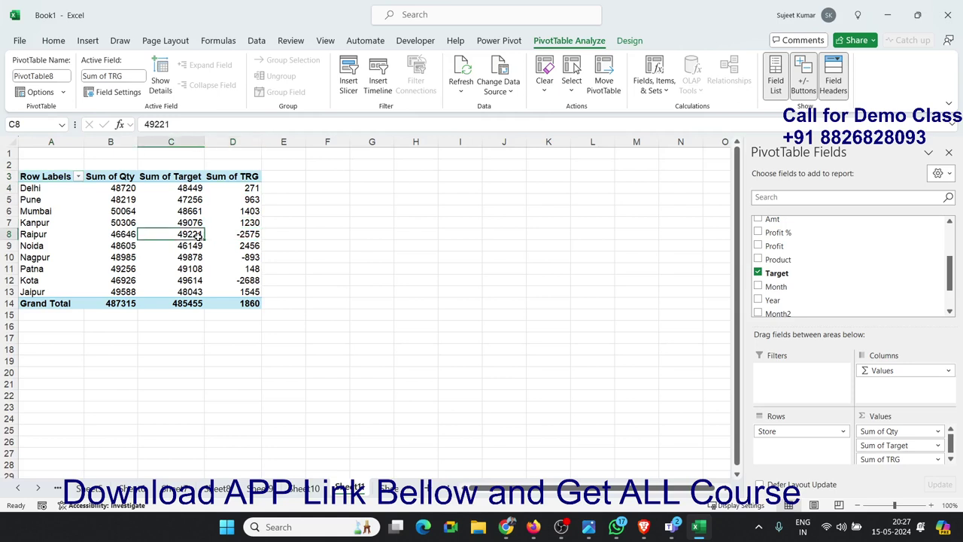
pyautogui.click(101, 234)
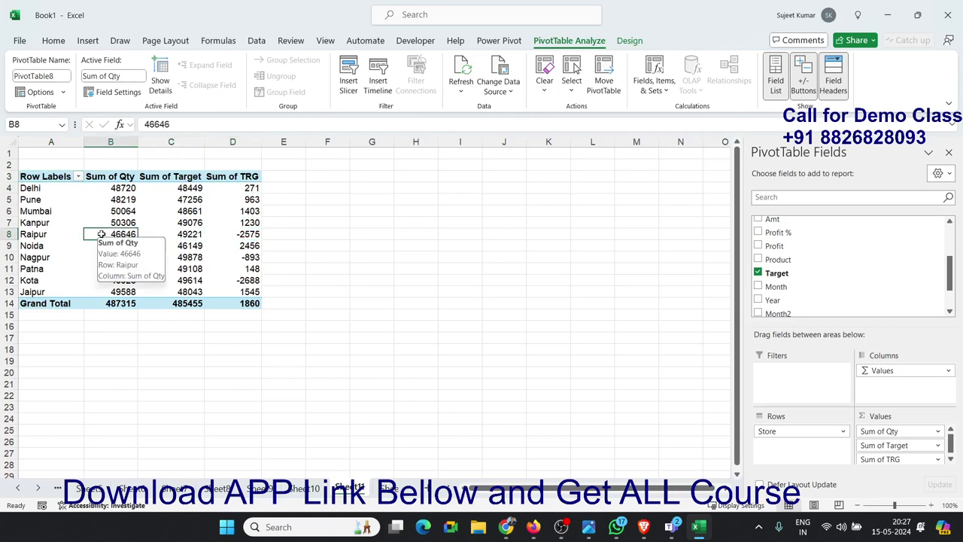
pyautogui.click(232, 199)
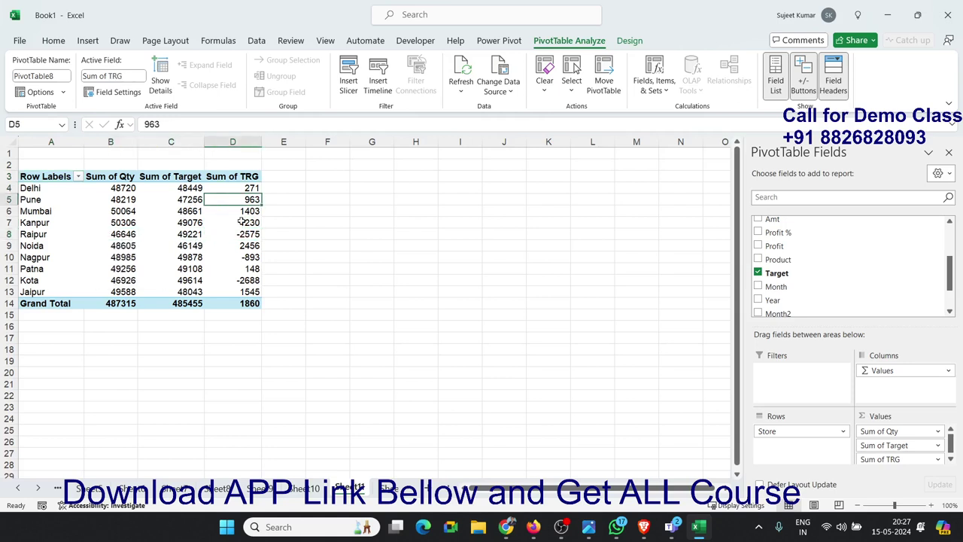
pyautogui.click(247, 234)
pyautogui.click(246, 257)
pyautogui.click(249, 280)
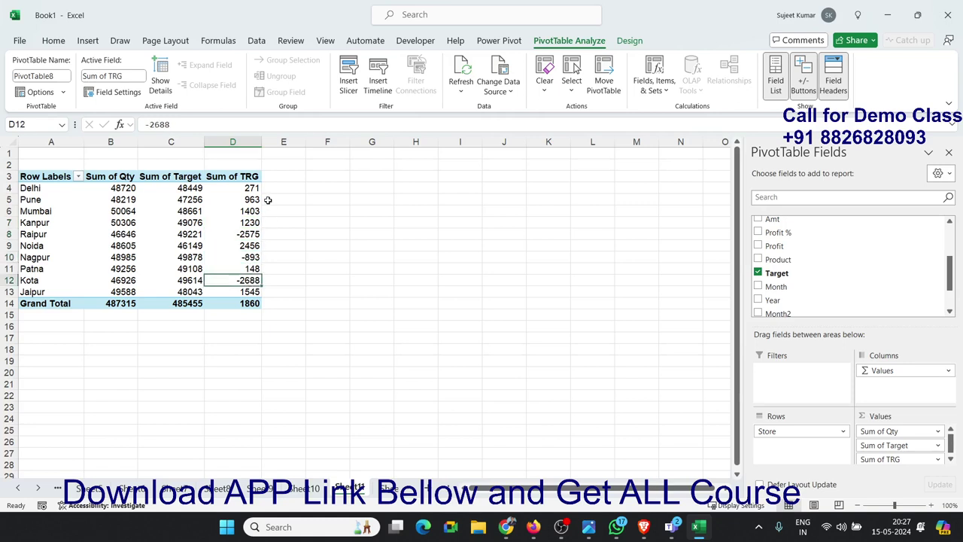
pyautogui.moveTo(253, 189); pyautogui.dragTo(256, 291)
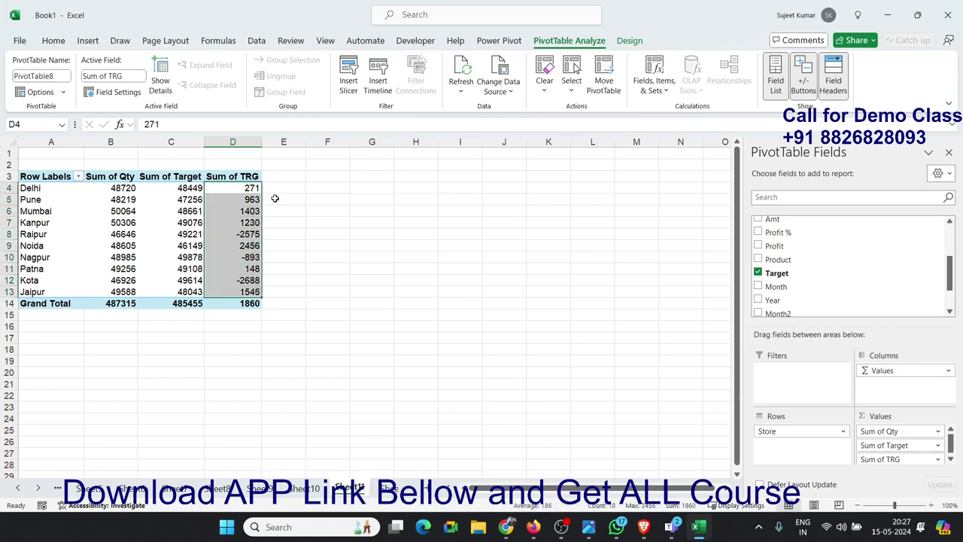
pyautogui.click(256, 192)
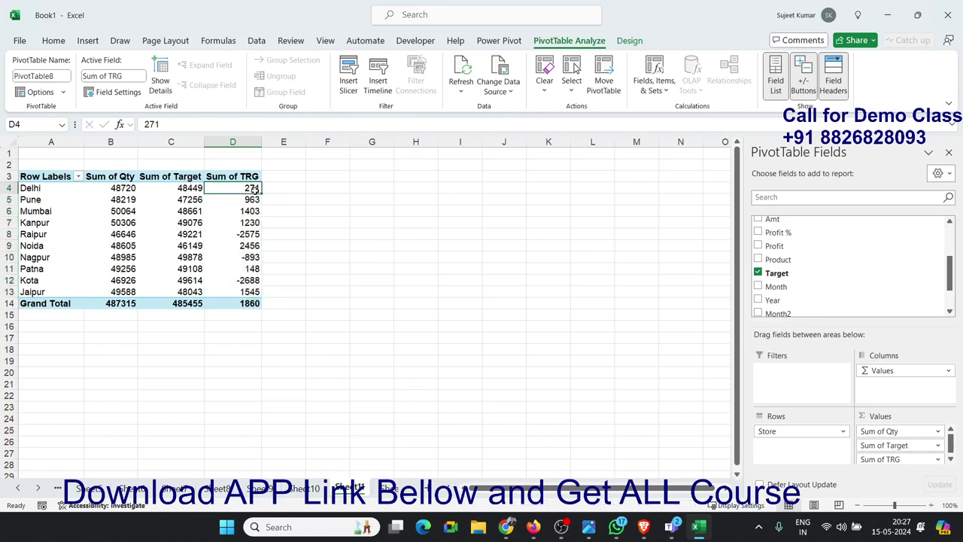
# - Browse the Show Values As choices for Sum of TRG, then cancel without changes
pyautogui.click(949, 458)
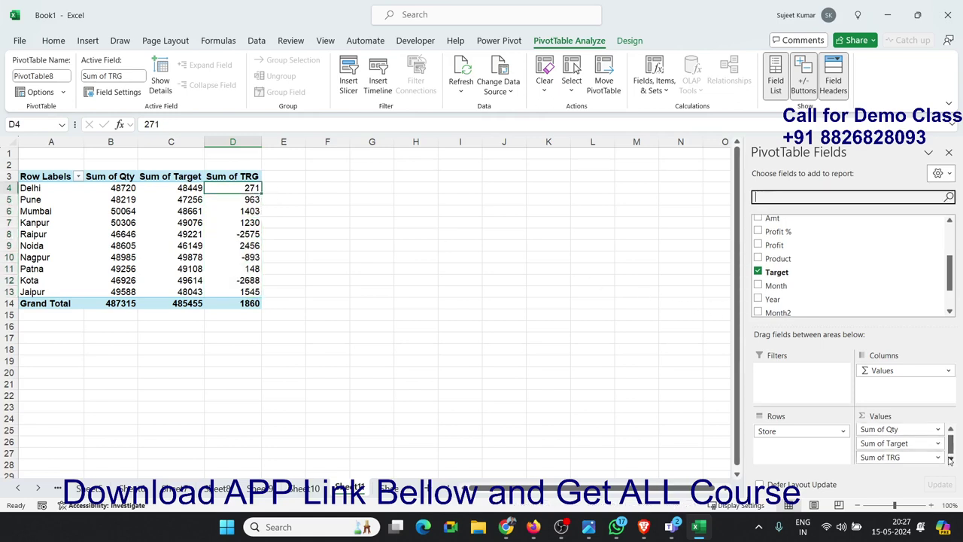
pyautogui.click(938, 457)
pyautogui.click(895, 441)
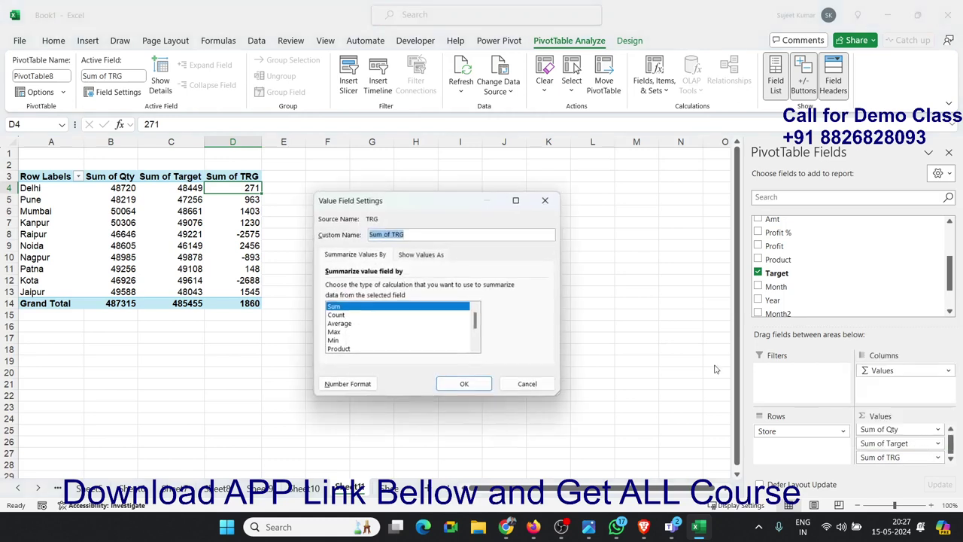
pyautogui.click(436, 254)
pyautogui.click(386, 287)
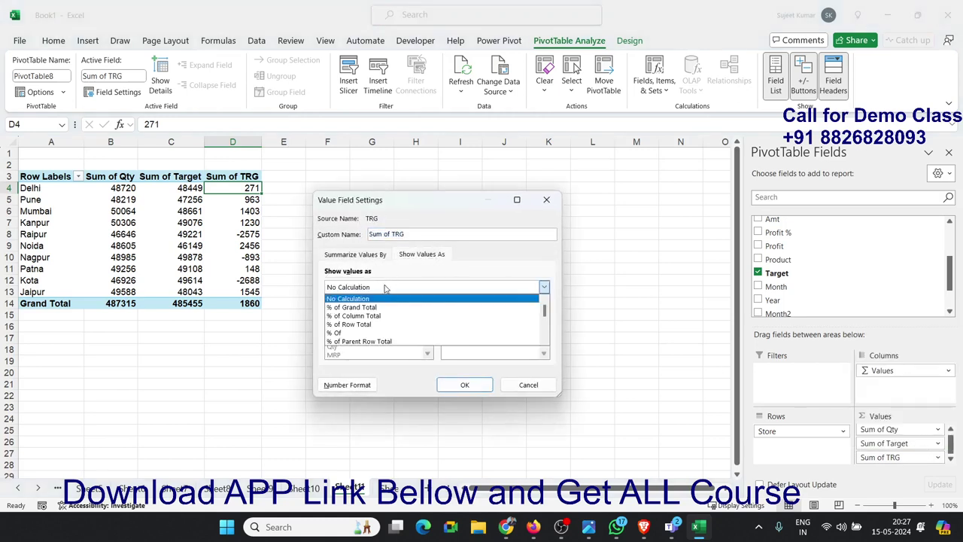
pyautogui.scroll(-1, 383, 338)
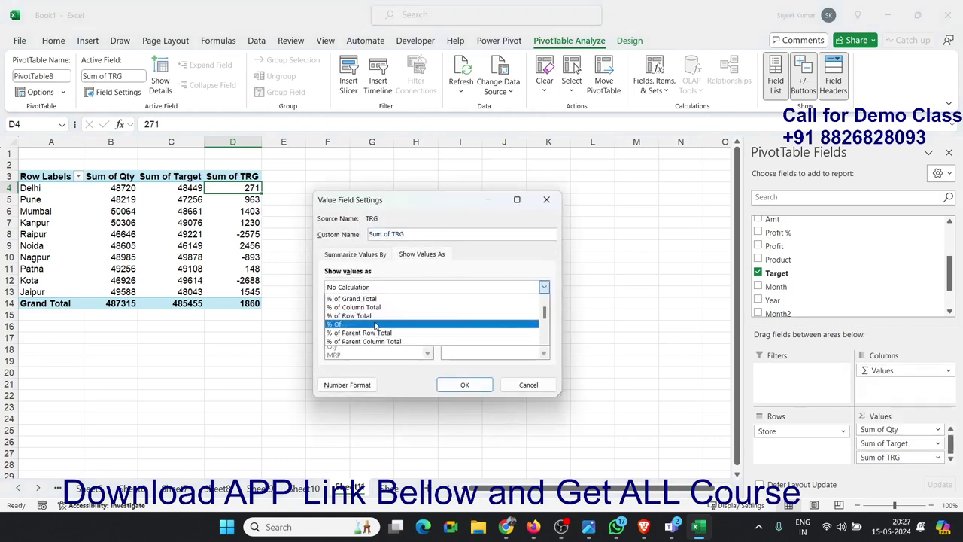
pyautogui.scroll(-1, 384, 331)
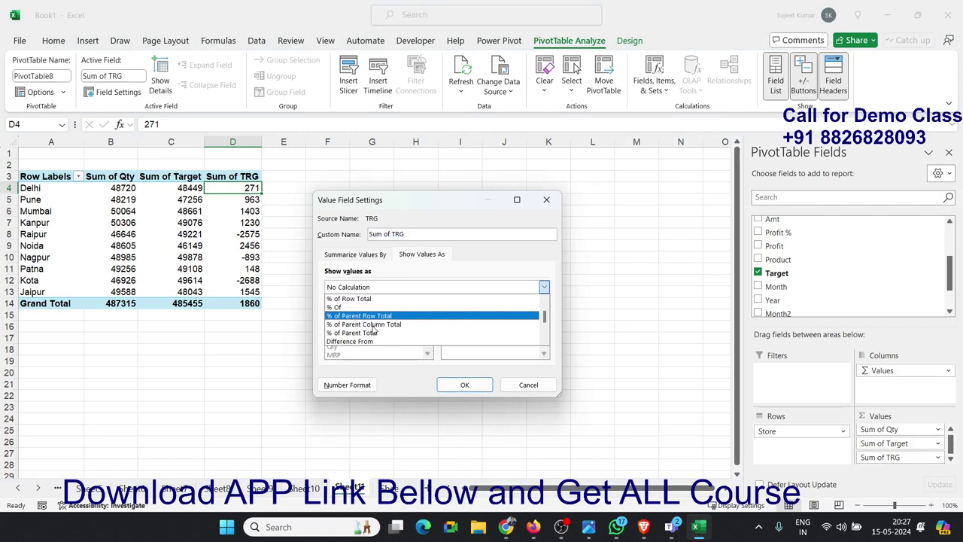
pyautogui.click(500, 386)
# - Add calculated field INC = IF(TRG>0,5000,0), then select INC and Qty values to compare
pyautogui.click(654, 82)
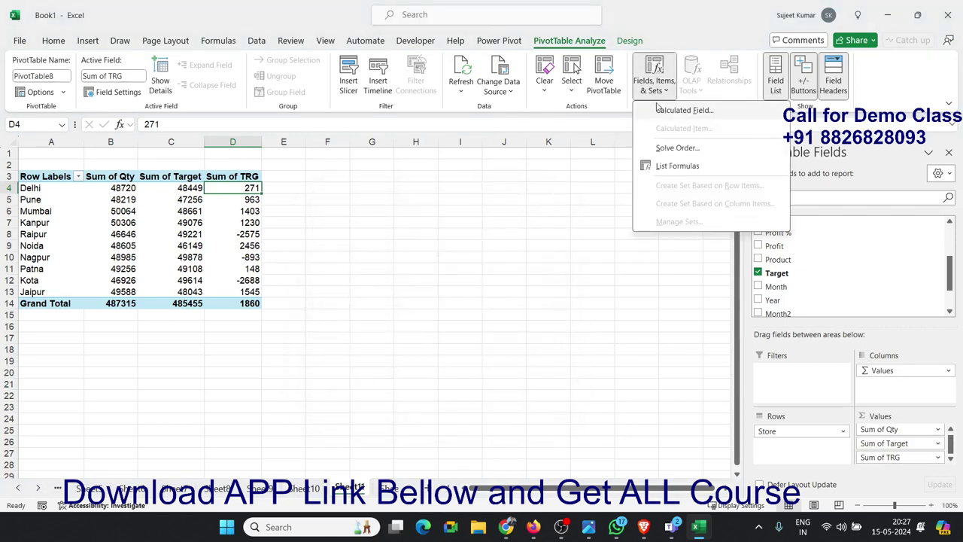
pyautogui.click(660, 111)
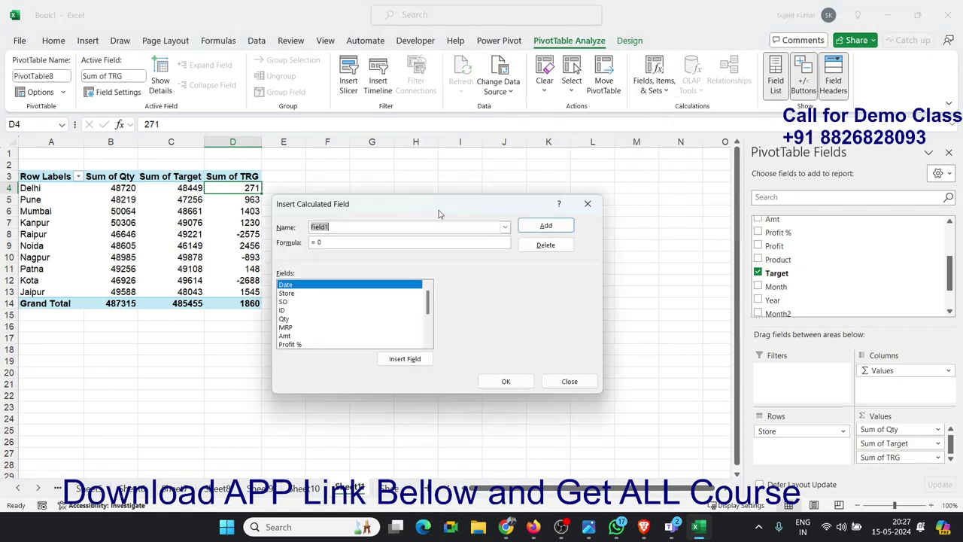
pyautogui.write('INC')
pyautogui.click(414, 242)
pyautogui.moveTo(424, 299); pyautogui.dragTo(425, 324)
pyautogui.doubleClick(364, 344)
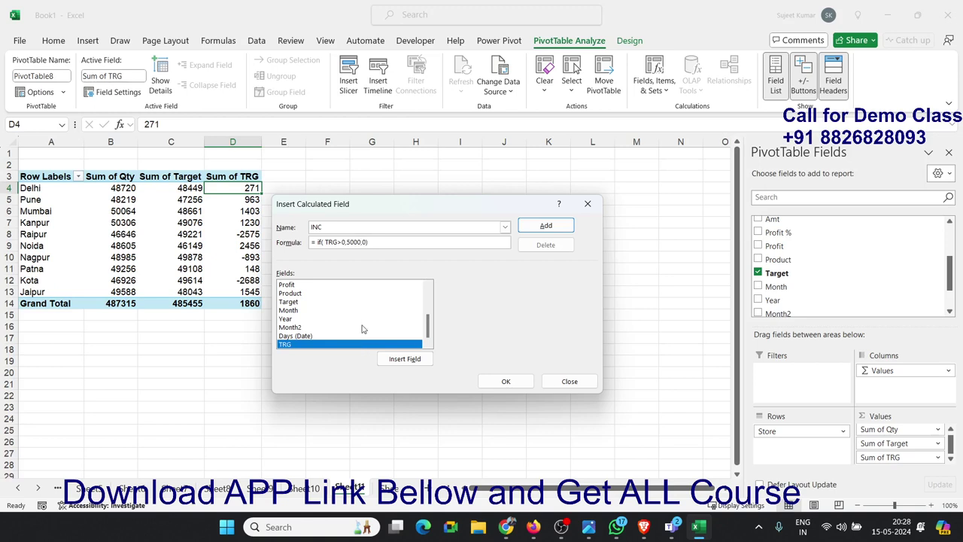
pyautogui.click(545, 225)
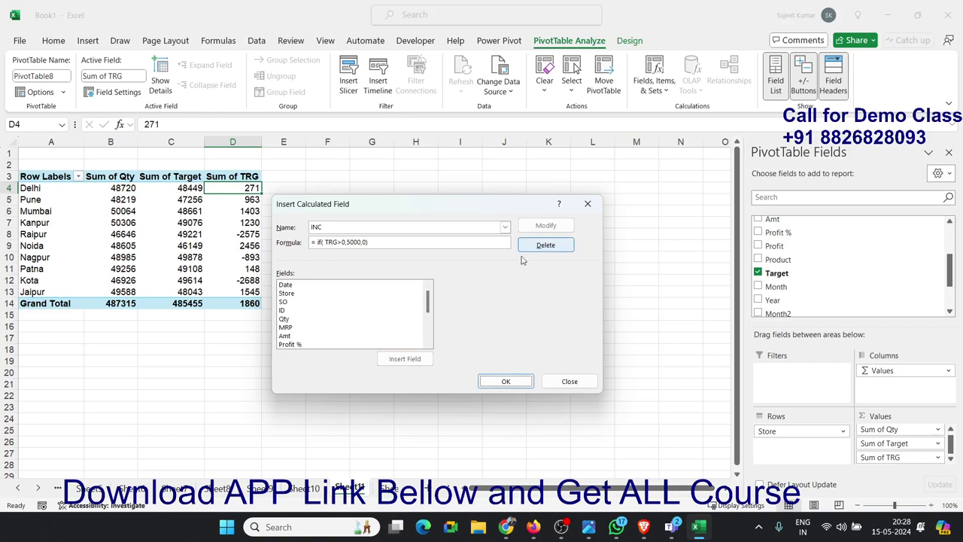
pyautogui.click(507, 380)
pyautogui.moveTo(303, 280); pyautogui.dragTo(301, 199)
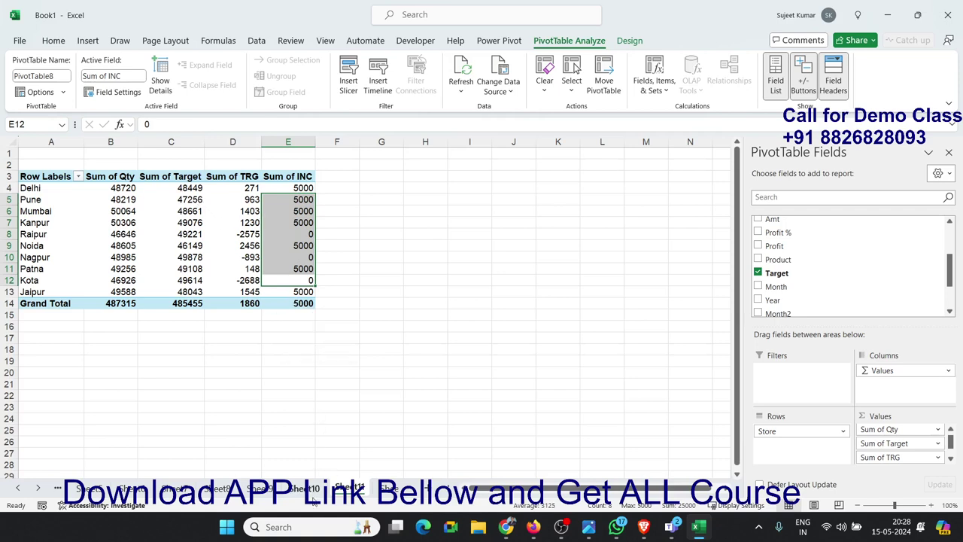
pyautogui.moveTo(126, 200); pyautogui.dragTo(122, 269)
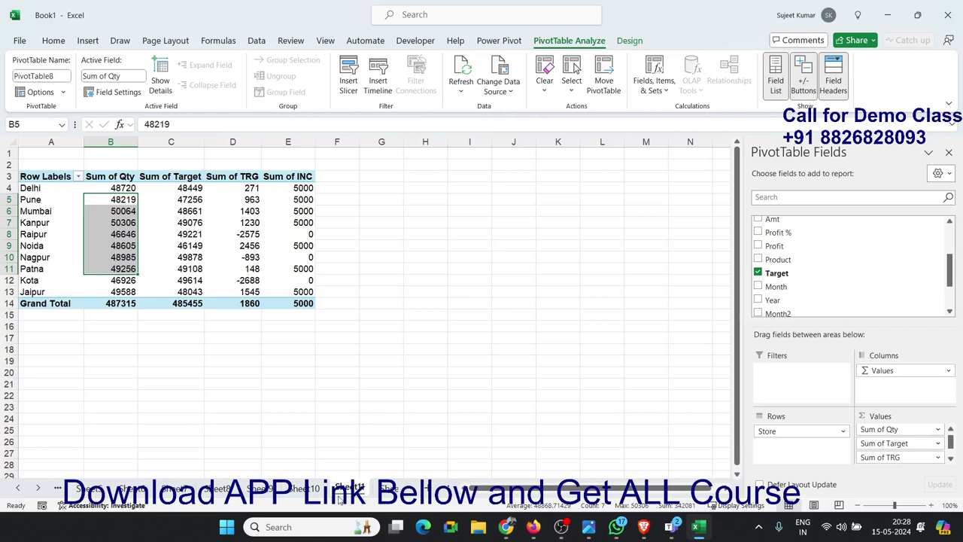
# - Look over the Qty, Amt and Profit % values on the sales data sheet, then return to its top cell
pyautogui.click(389, 488)
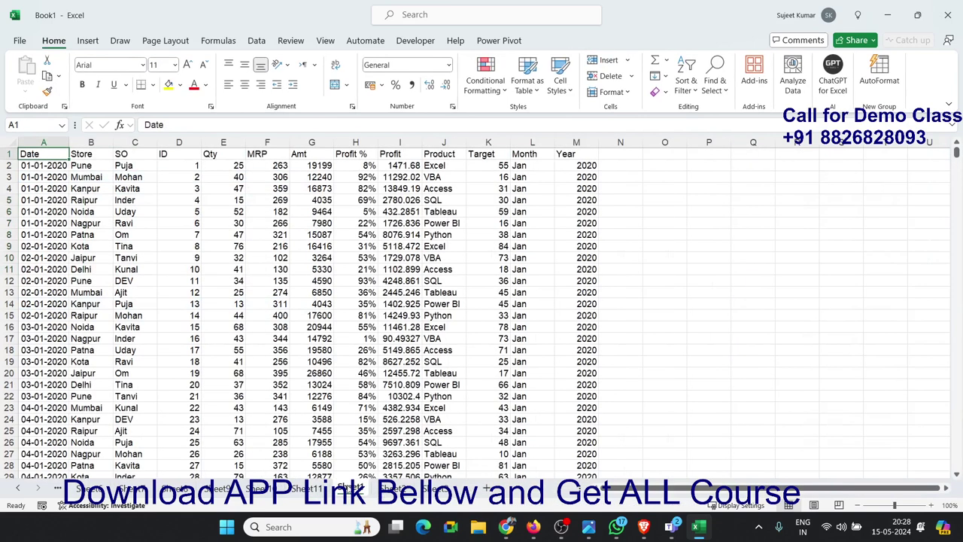
pyautogui.click(226, 238)
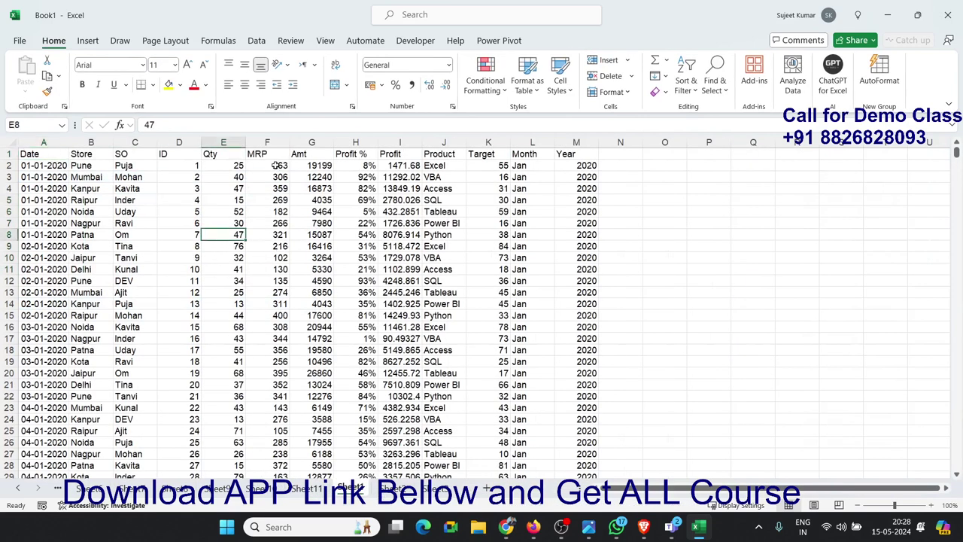
pyautogui.click(314, 165)
pyautogui.moveTo(355, 165); pyautogui.dragTo(311, 165)
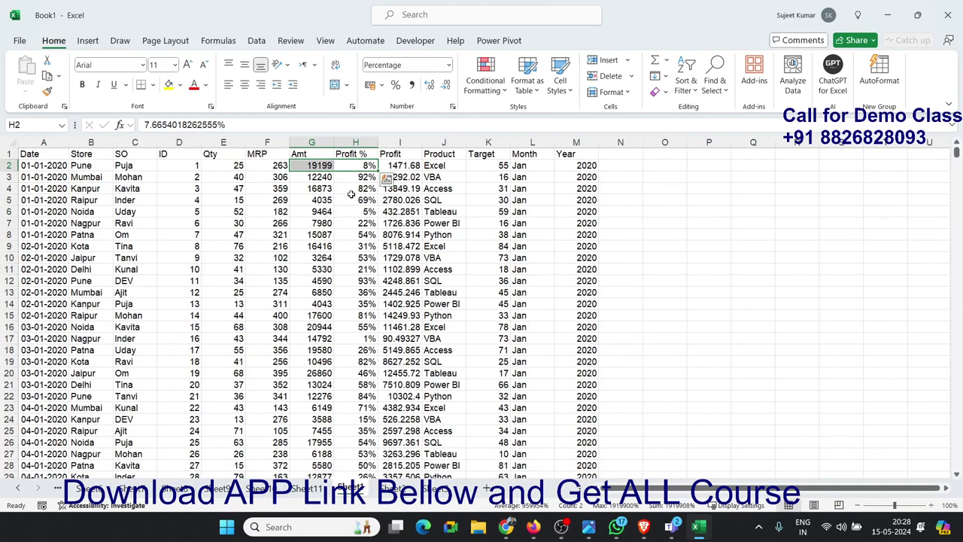
pyautogui.moveTo(355, 188); pyautogui.dragTo(311, 188)
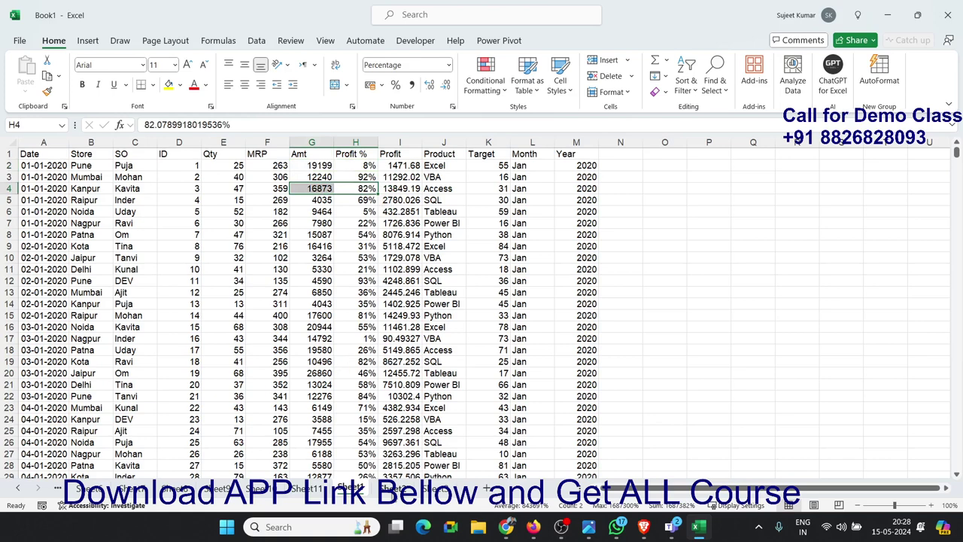
pyautogui.click(386, 490)
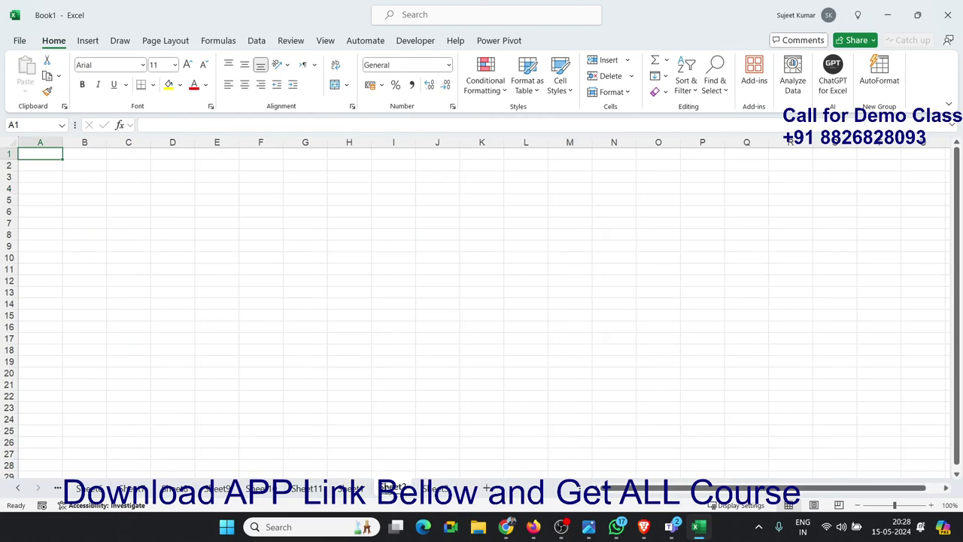
pyautogui.click(350, 489)
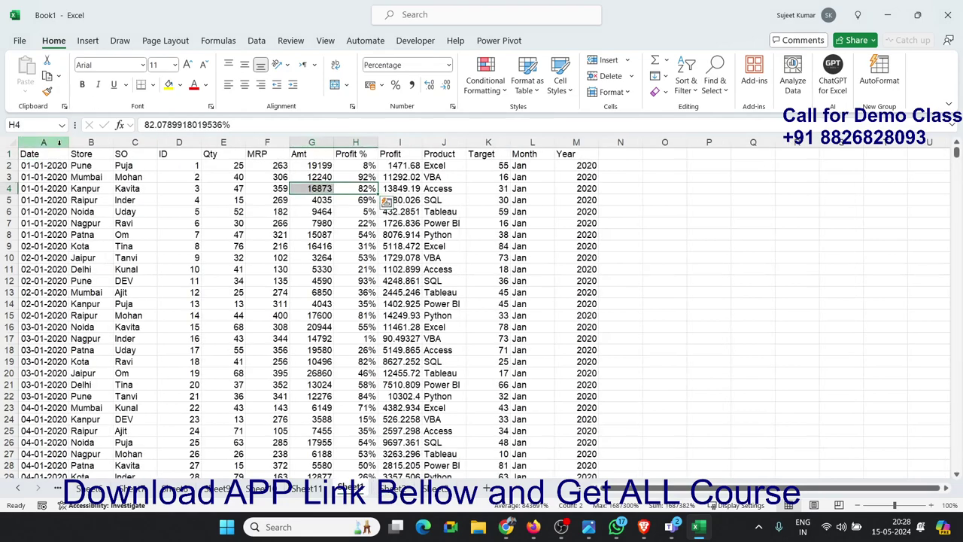
pyautogui.hotkey('ctrl', 'Home')
pyautogui.click(85, 42)
# - Create a pivot on a new sheet with Store rows, Month columns and Sum of Qty values
pyautogui.click(30, 71)
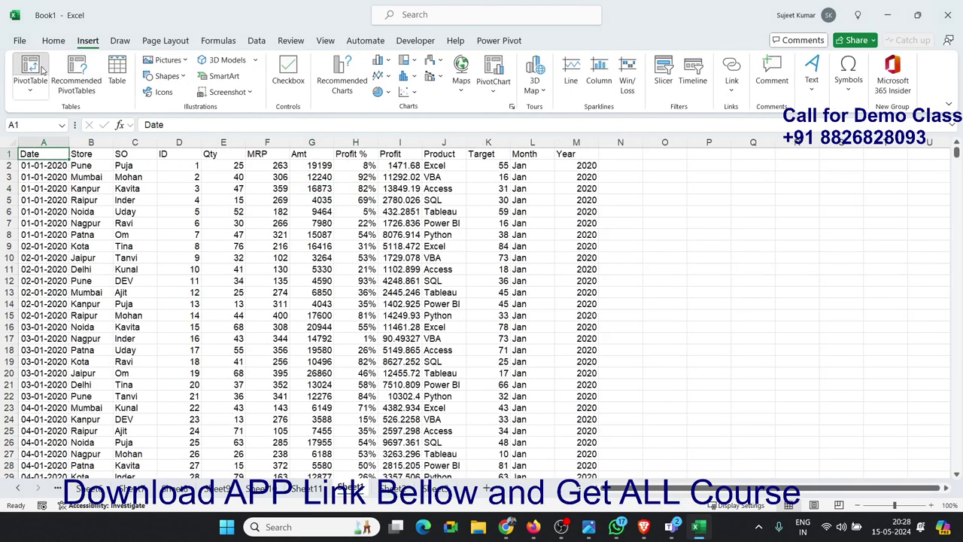
pyautogui.click(486, 383)
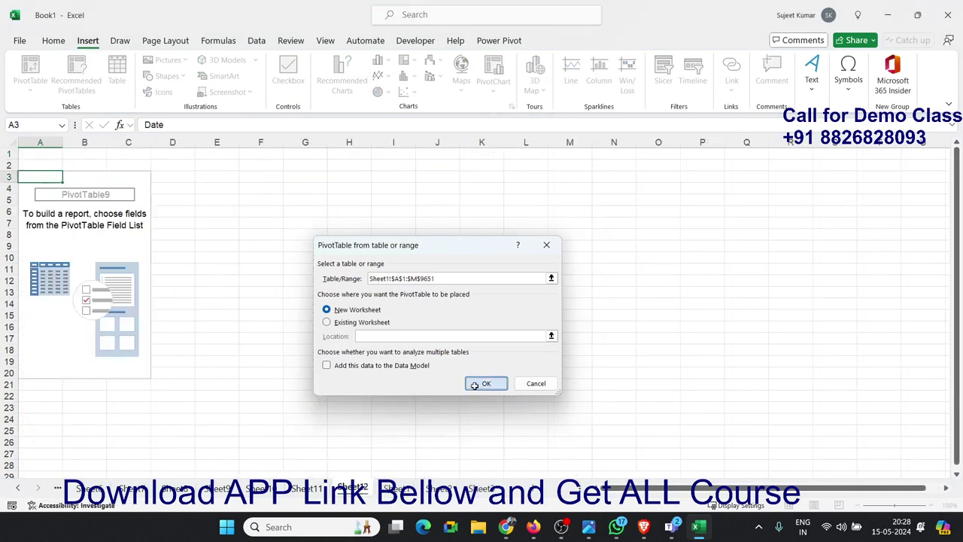
pyautogui.moveTo(774, 237); pyautogui.dragTo(786, 423)
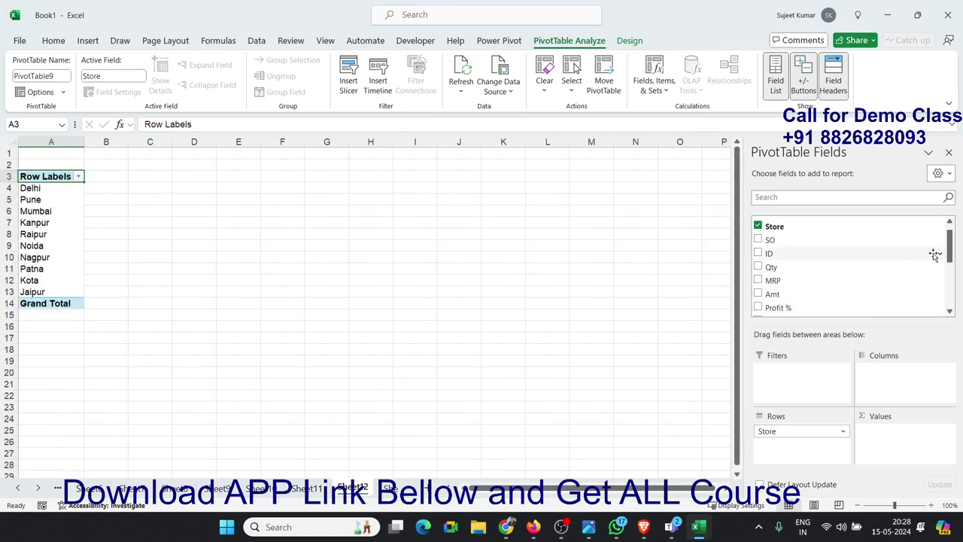
pyautogui.moveTo(950, 248); pyautogui.dragTo(952, 301)
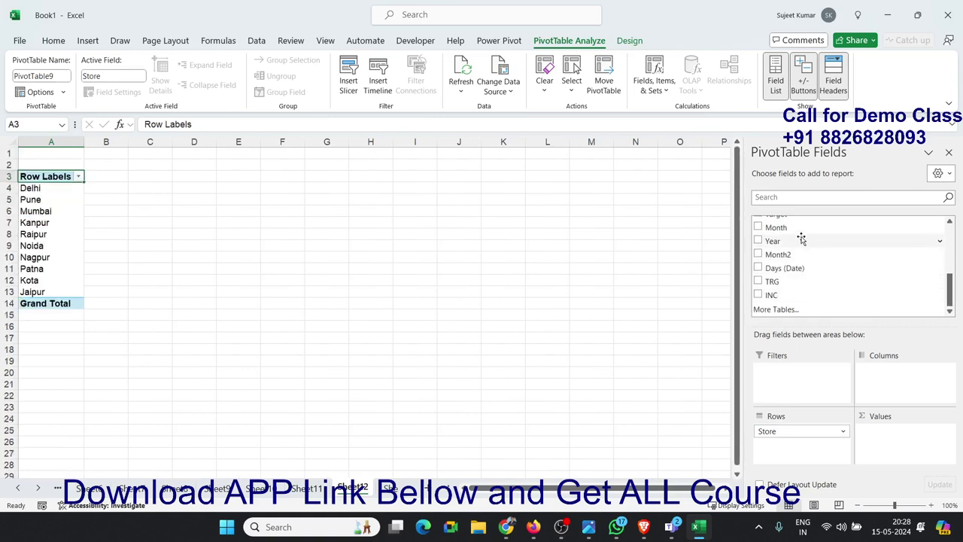
pyautogui.moveTo(778, 227); pyautogui.dragTo(893, 386)
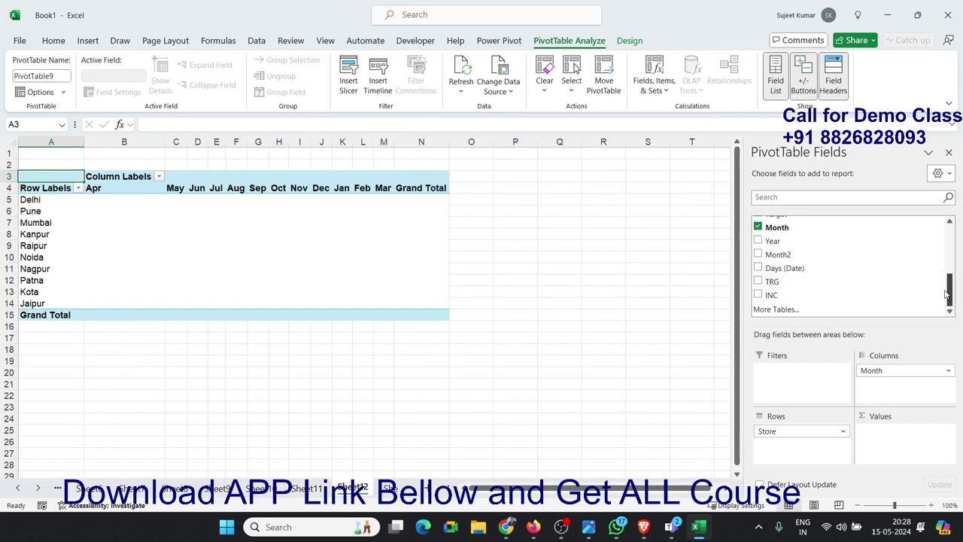
pyautogui.scroll(3, 902, 271)
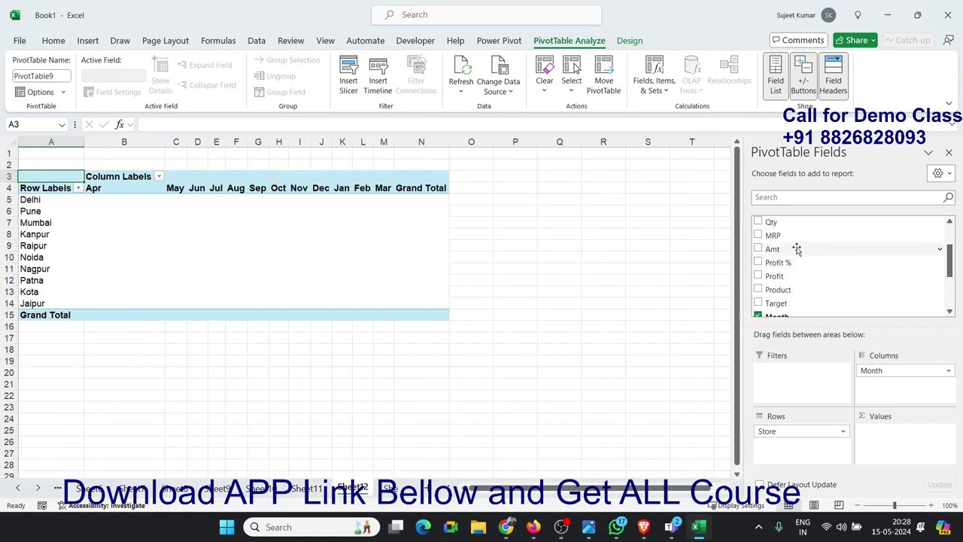
pyautogui.moveTo(771, 222); pyautogui.dragTo(891, 450)
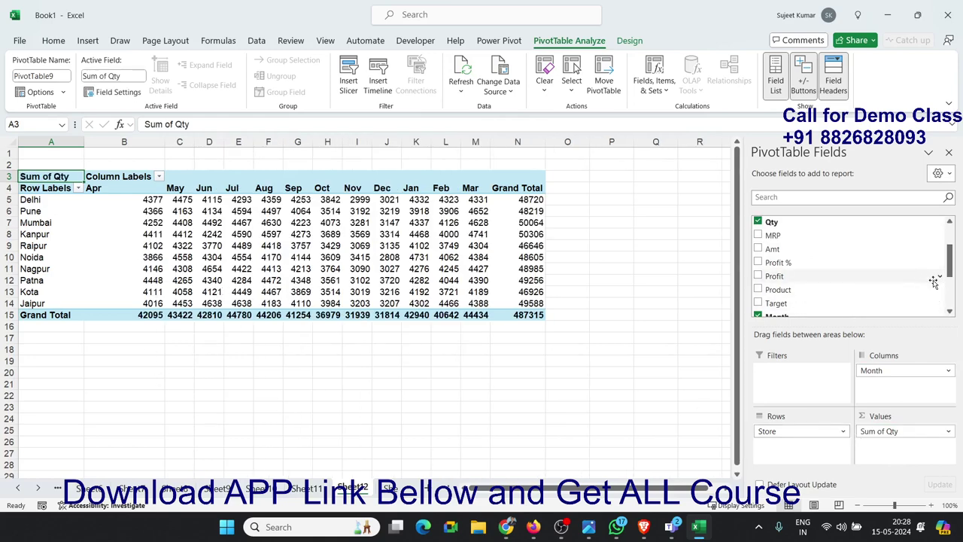
# - Add Year to the pivot's Filters area
pyautogui.scroll(2, 866, 263)
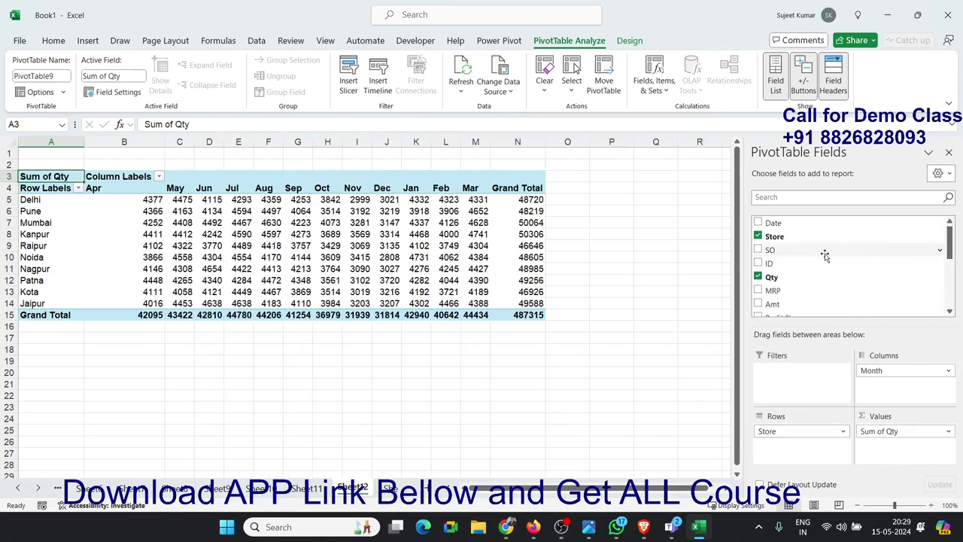
pyautogui.scroll(-5, 819, 252)
pyautogui.scroll(-1, 783, 278)
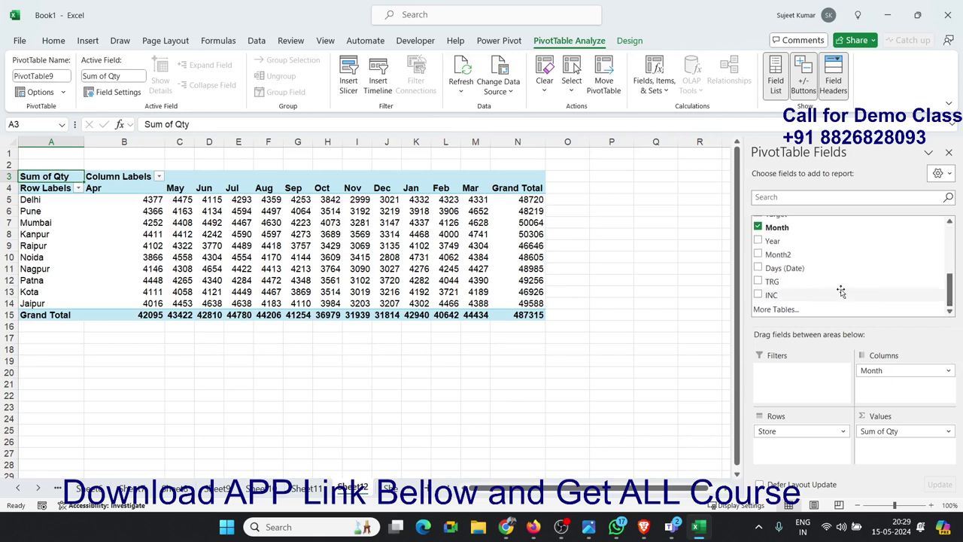
pyautogui.moveTo(772, 241); pyautogui.dragTo(782, 373)
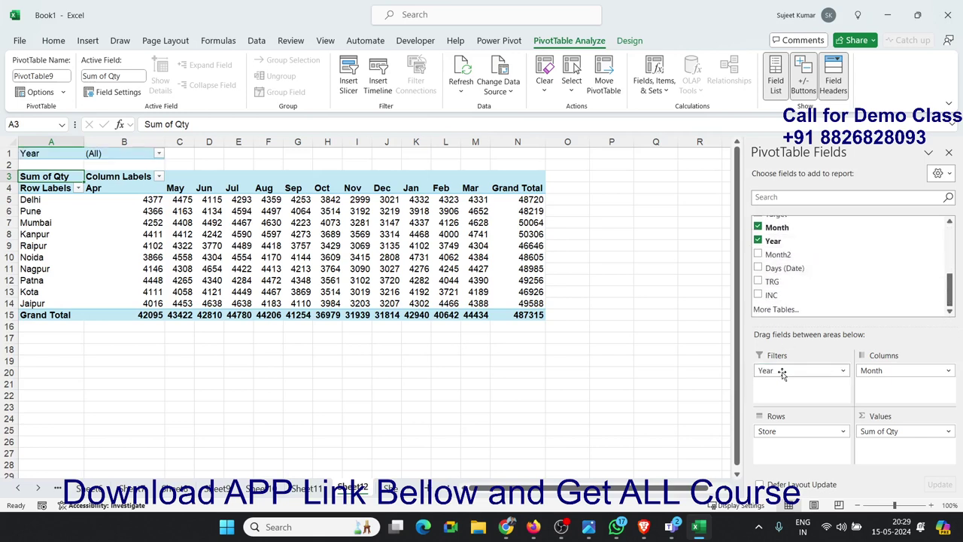
pyautogui.moveTo(49, 188); pyautogui.dragTo(34, 325)
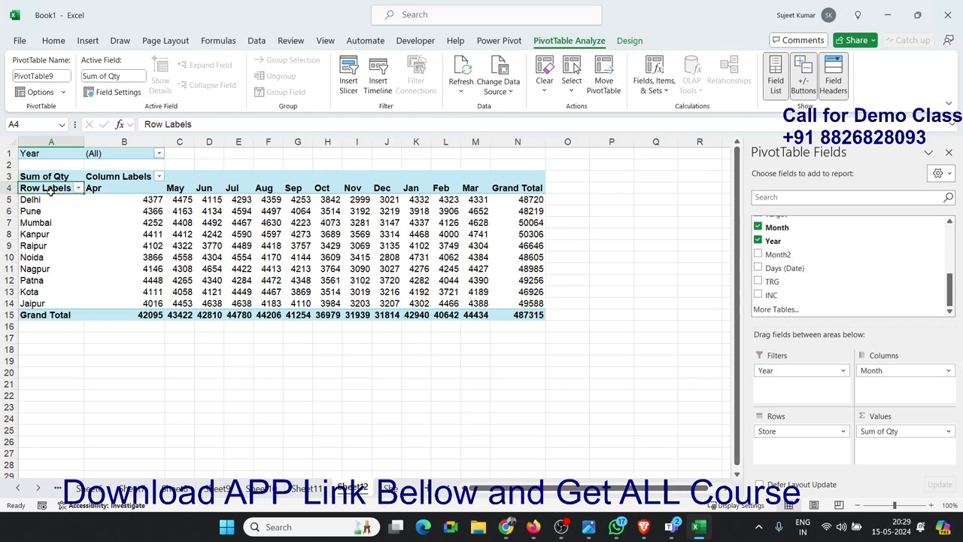
pyautogui.moveTo(132, 188); pyautogui.dragTo(519, 199)
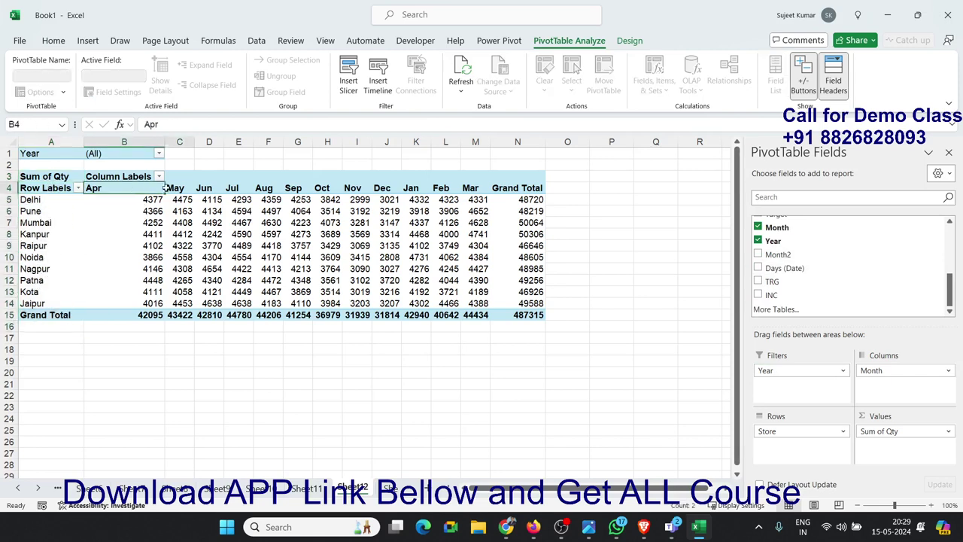
pyautogui.click(116, 157)
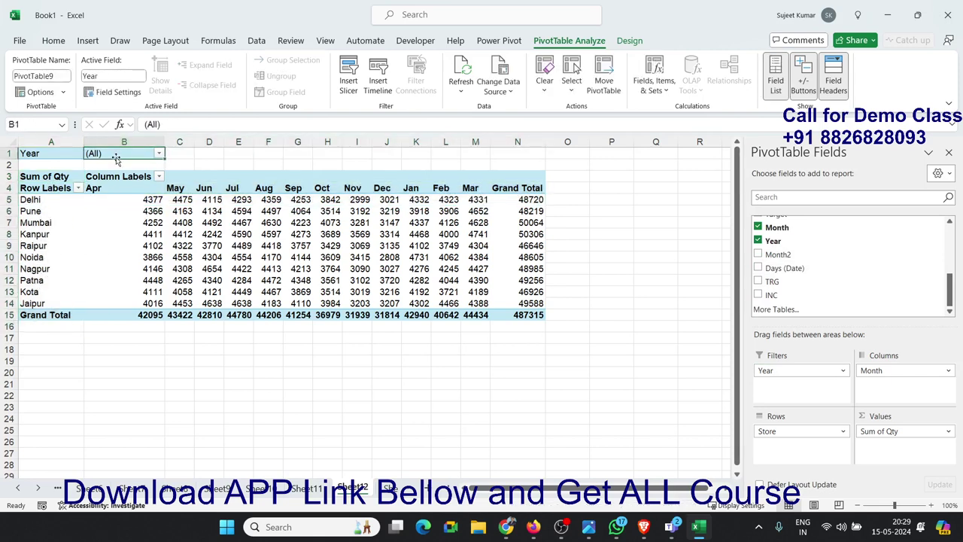
pyautogui.click(53, 188)
# - Filter the rows to Delhi, Pune and Mumbai, then clear the store filter
pyautogui.click(77, 188)
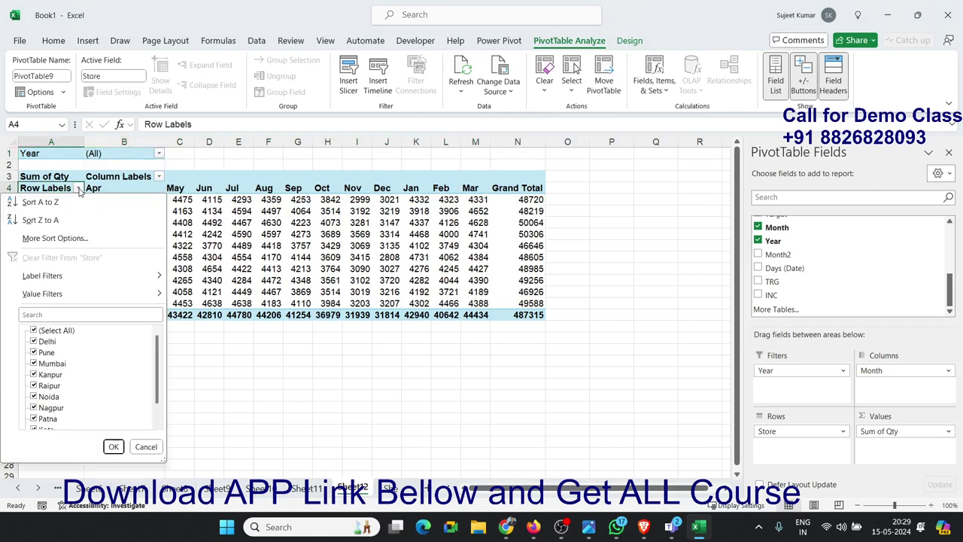
pyautogui.click(39, 332)
pyautogui.click(45, 341)
pyautogui.click(45, 352)
pyautogui.click(51, 363)
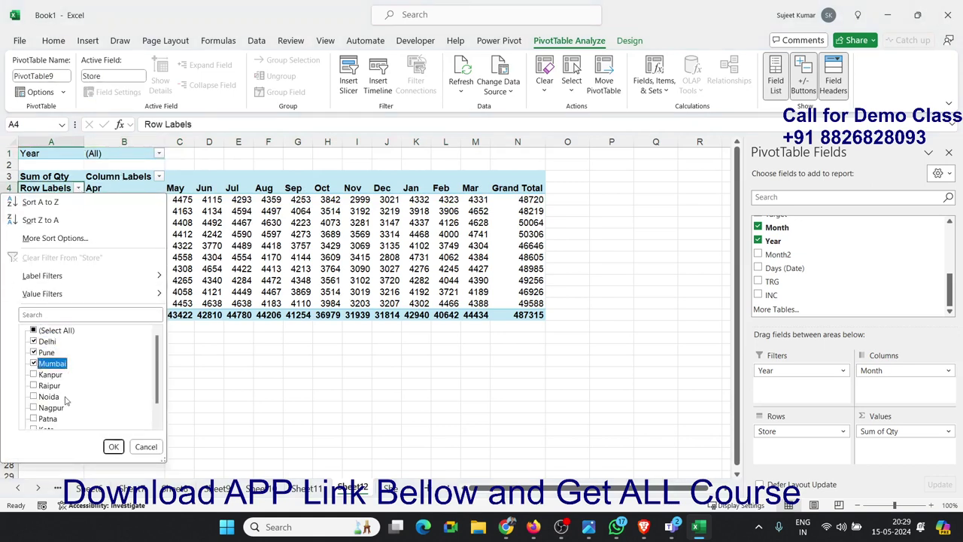
pyautogui.click(112, 446)
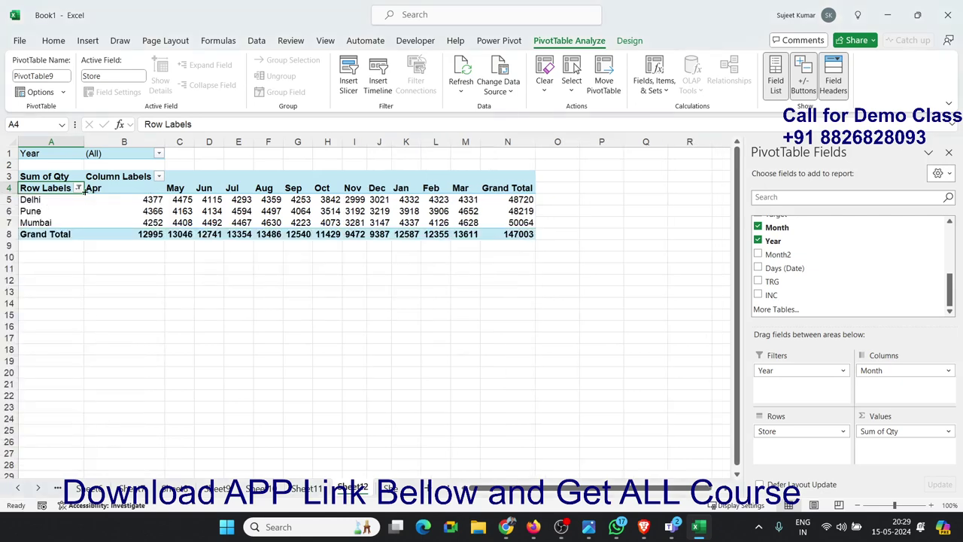
pyautogui.click(79, 188)
pyautogui.click(54, 256)
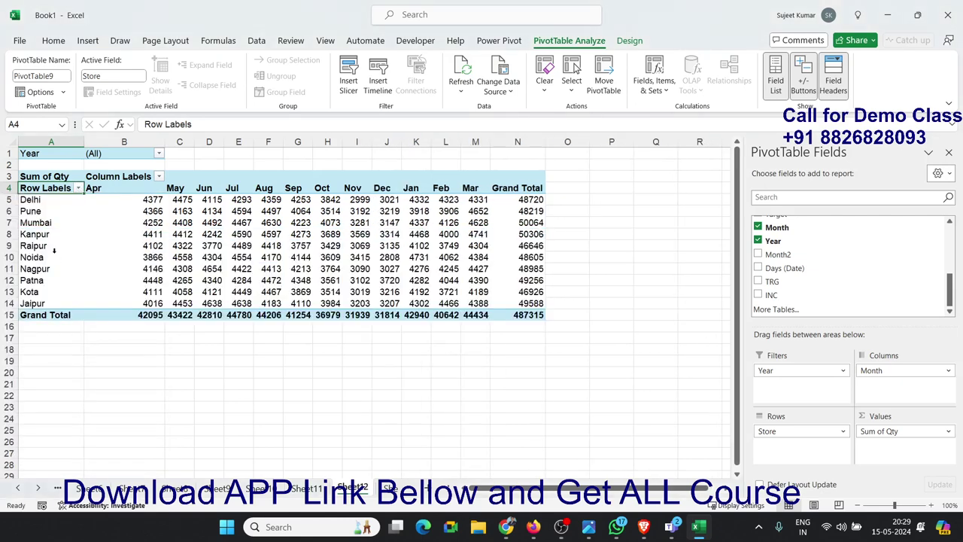
# - Filter the columns to Apr and May, then restore all months
pyautogui.click(158, 176)
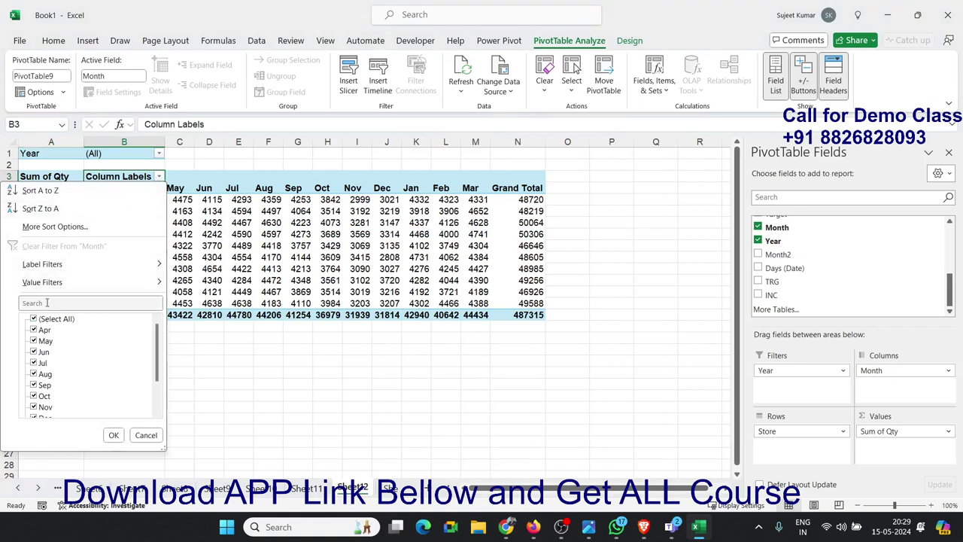
pyautogui.click(33, 319)
pyautogui.click(33, 330)
pyautogui.click(33, 341)
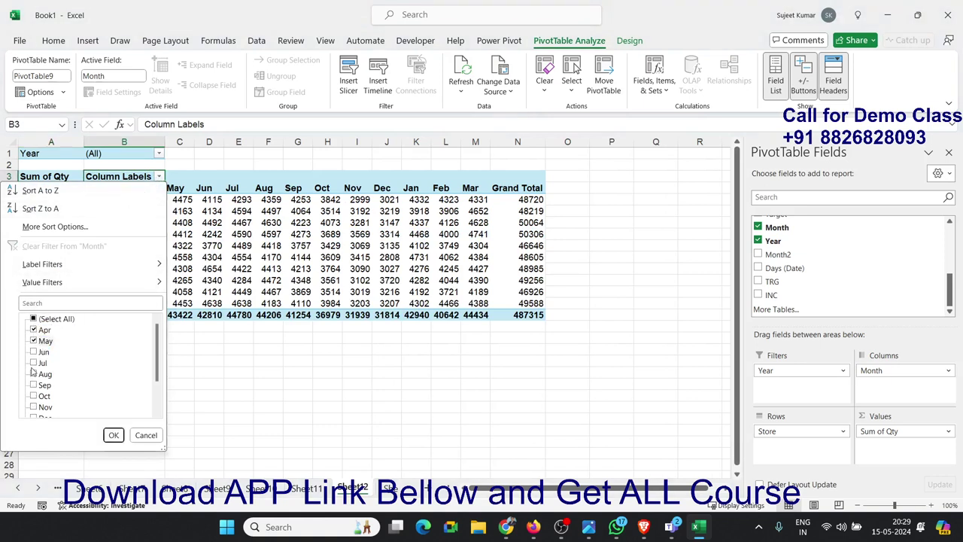
pyautogui.click(113, 435)
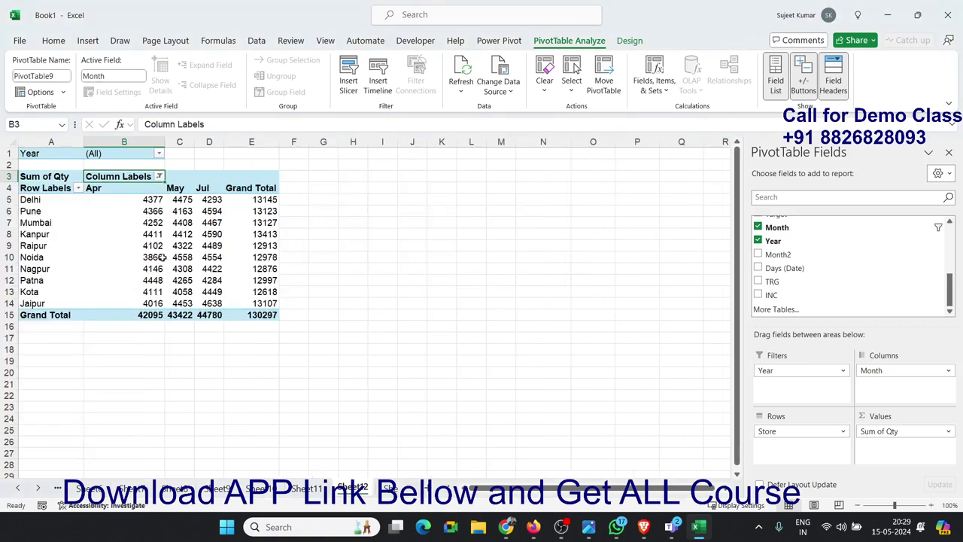
pyautogui.click(158, 176)
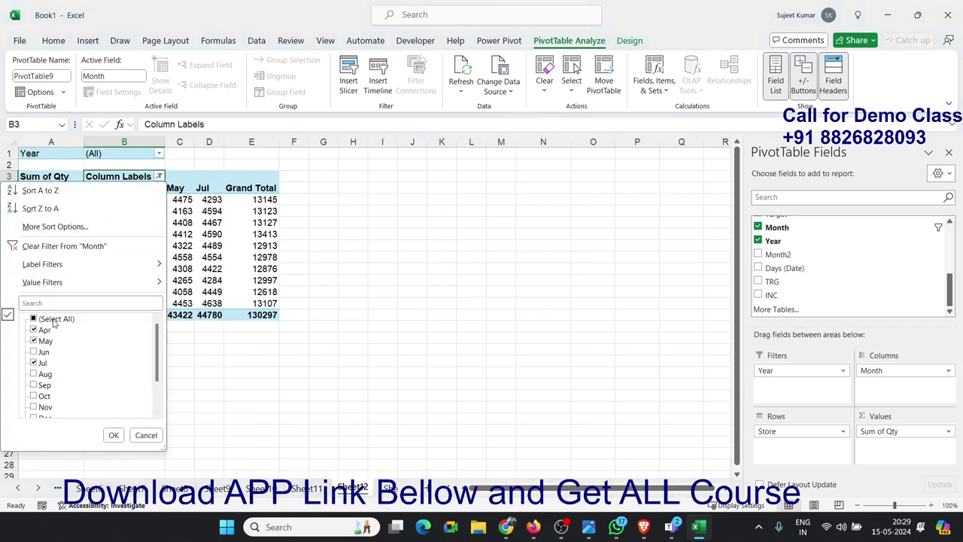
pyautogui.click(68, 246)
pyautogui.click(161, 224)
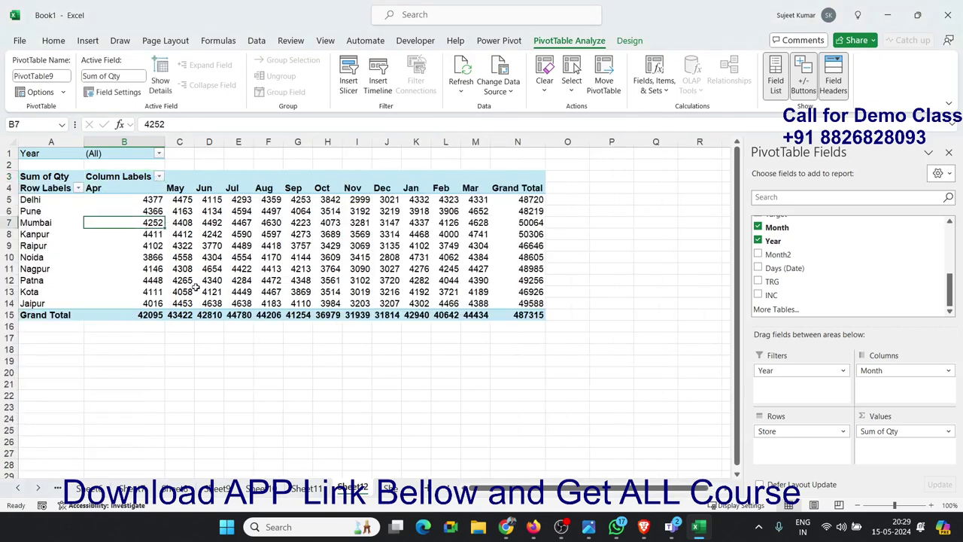
# - Filter the pivot's Year field to 2020, then to 2021, then select 2022
pyautogui.click(160, 154)
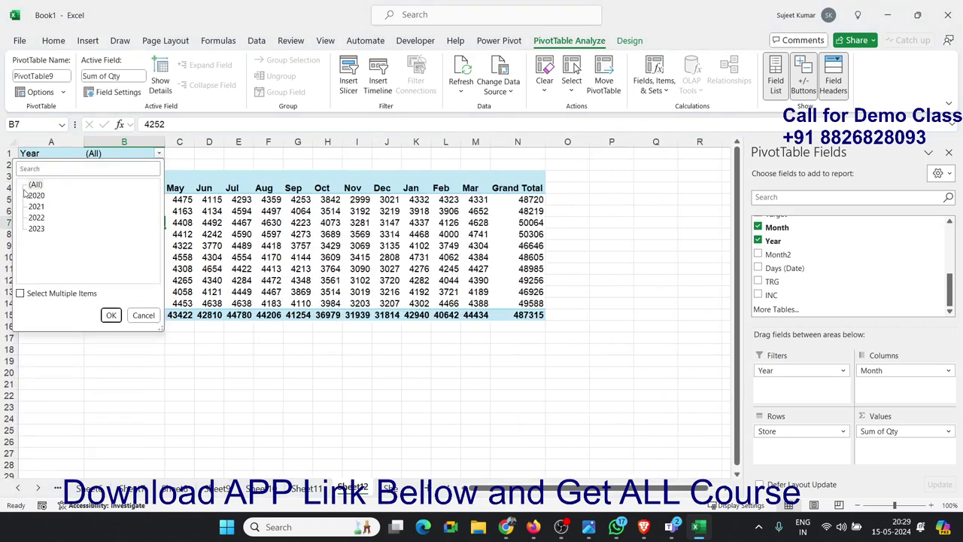
pyautogui.click(33, 194)
pyautogui.click(110, 315)
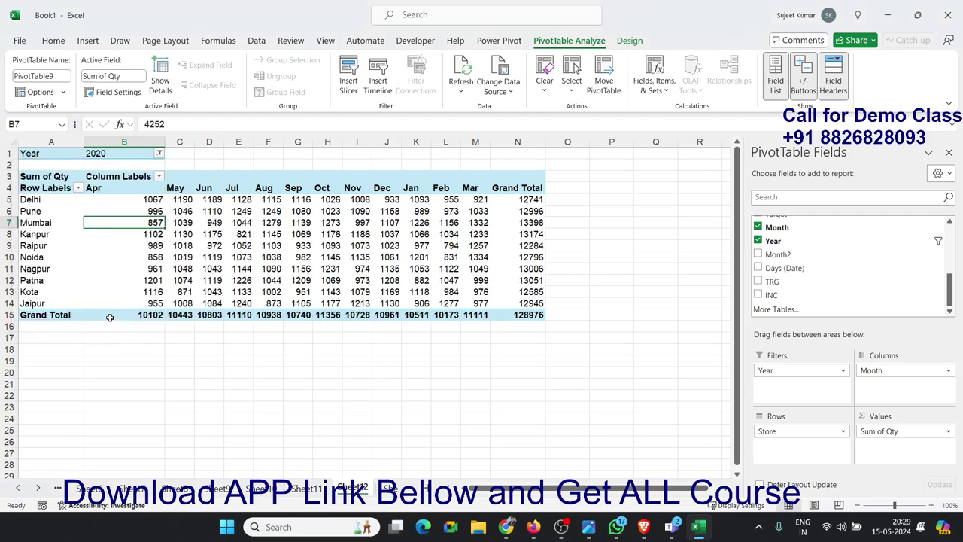
pyautogui.click(160, 154)
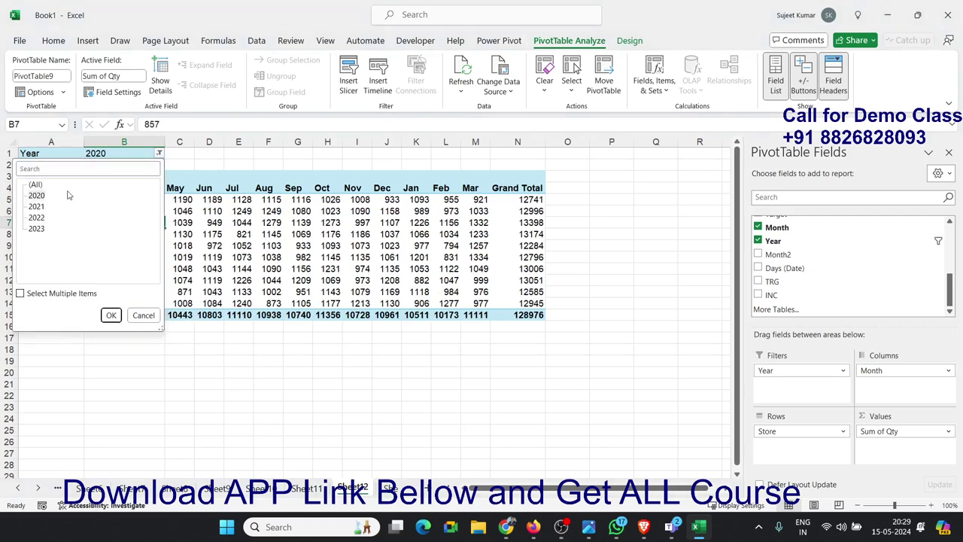
pyautogui.click(36, 206)
pyautogui.click(111, 315)
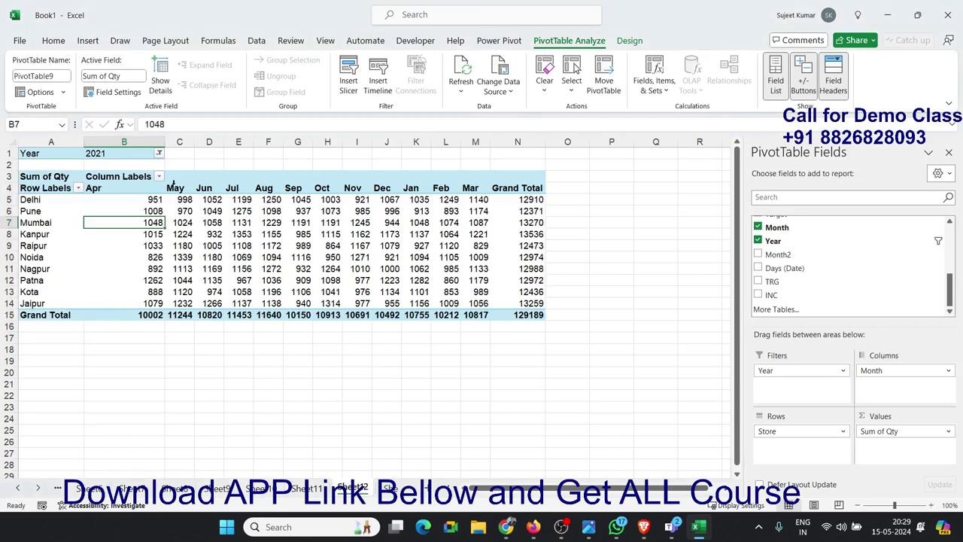
pyautogui.click(160, 154)
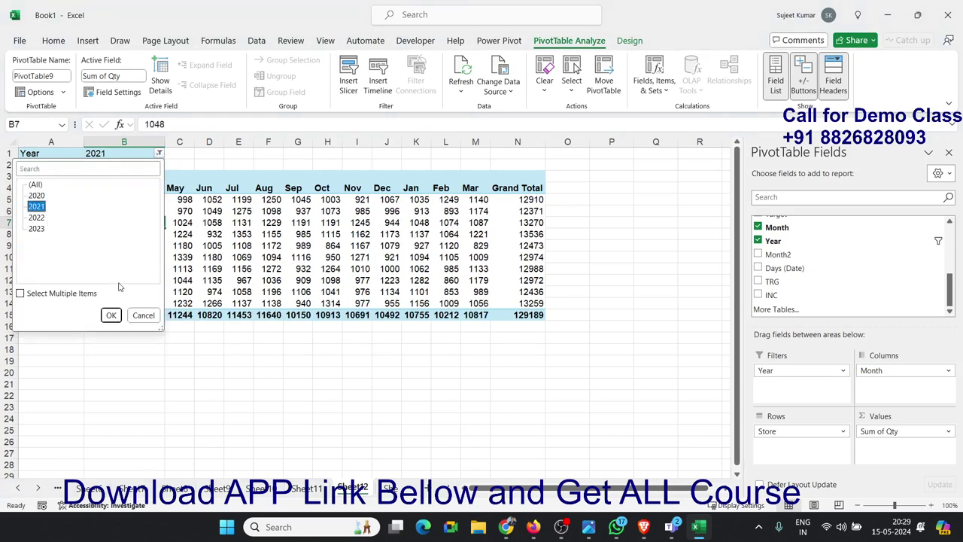
pyautogui.click(38, 218)
# - Apply the 2022 Year filter to the pivot table
pyautogui.click(111, 316)
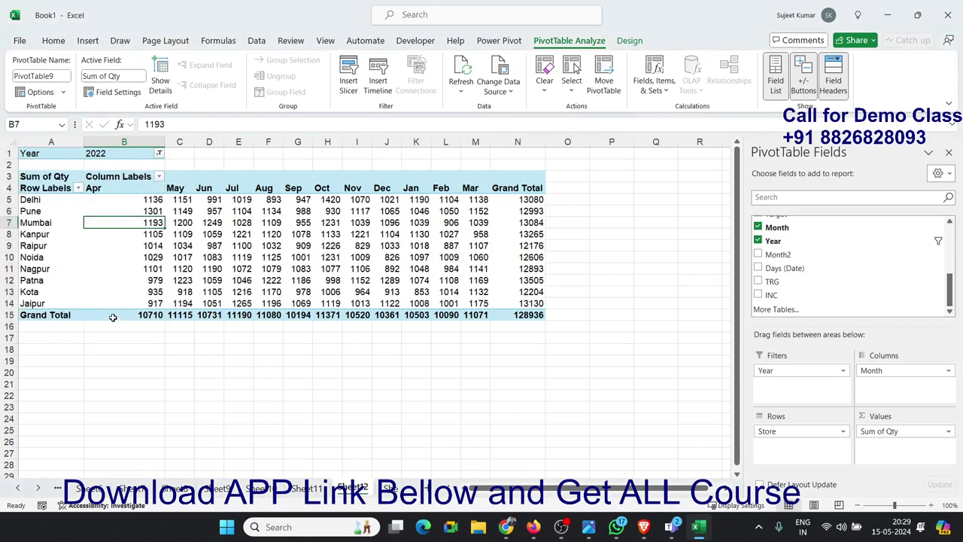
pyautogui.click(126, 247)
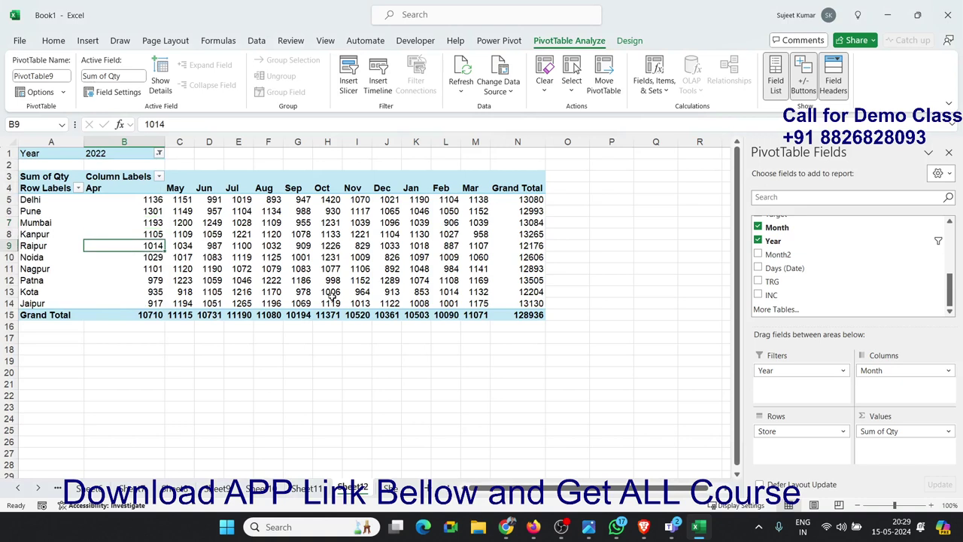
pyautogui.click(871, 433)
pyautogui.click(831, 448)
# - Move Month from Columns into Rows under Store and remove the Year filter
pyautogui.moveTo(871, 370); pyautogui.dragTo(801, 444)
pyautogui.moveTo(782, 370); pyautogui.dragTo(823, 290)
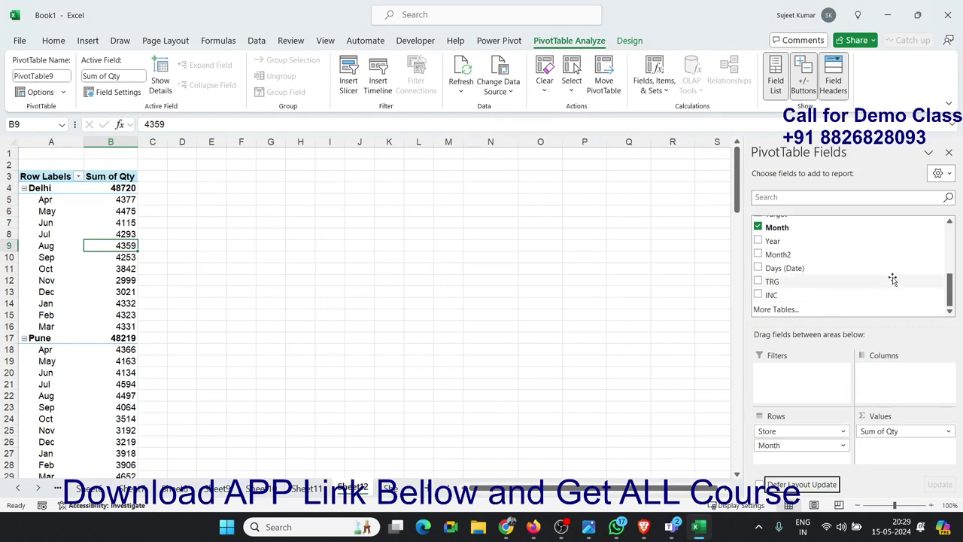
pyautogui.scroll(5, 832, 279)
pyautogui.click(133, 229)
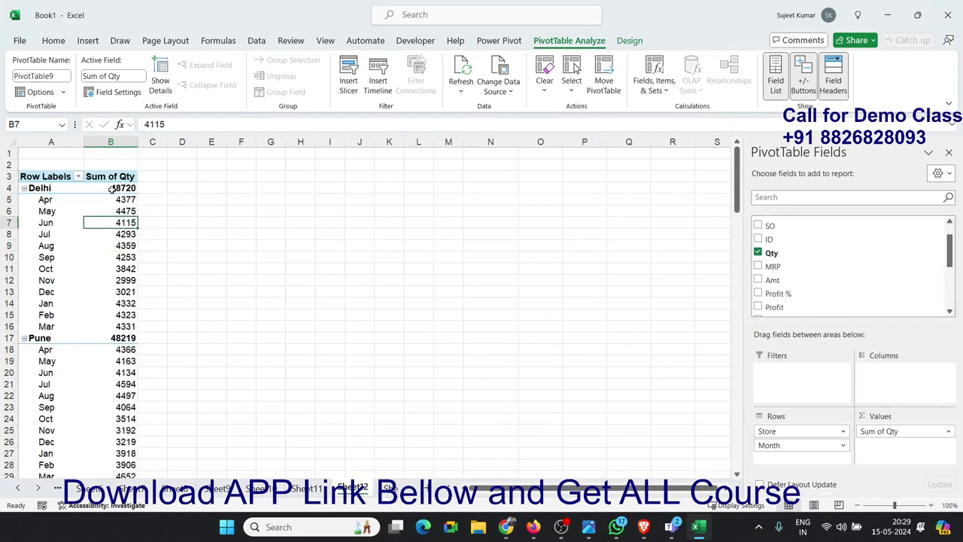
pyautogui.click(78, 176)
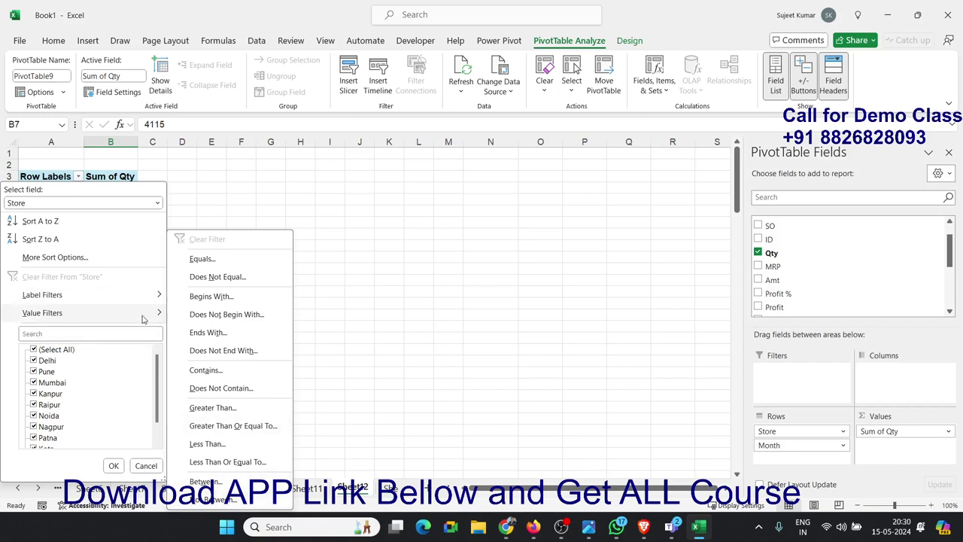
# - Apply a Top 3 by Sum of Qty filter to stores, leaving Mumbai, Kanpur and Jaipur
pyautogui.moveTo(42, 312)
pyautogui.click(218, 483)
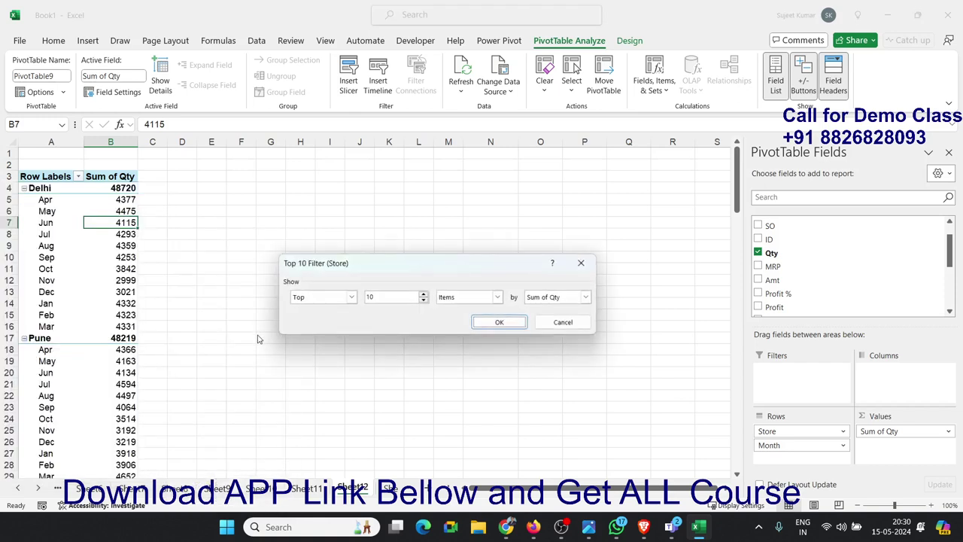
pyautogui.doubleClick(370, 296)
pyautogui.click(498, 324)
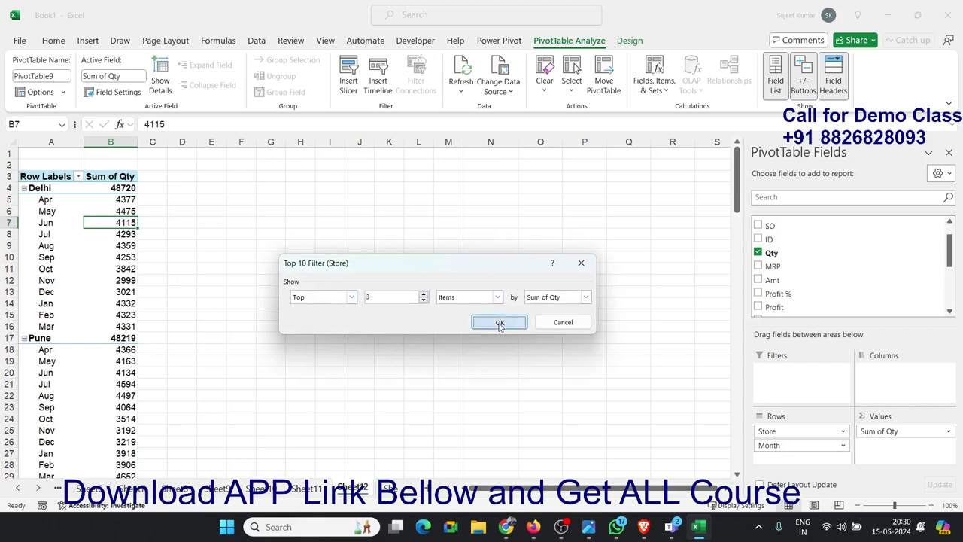
pyautogui.scroll(-7, 118, 371)
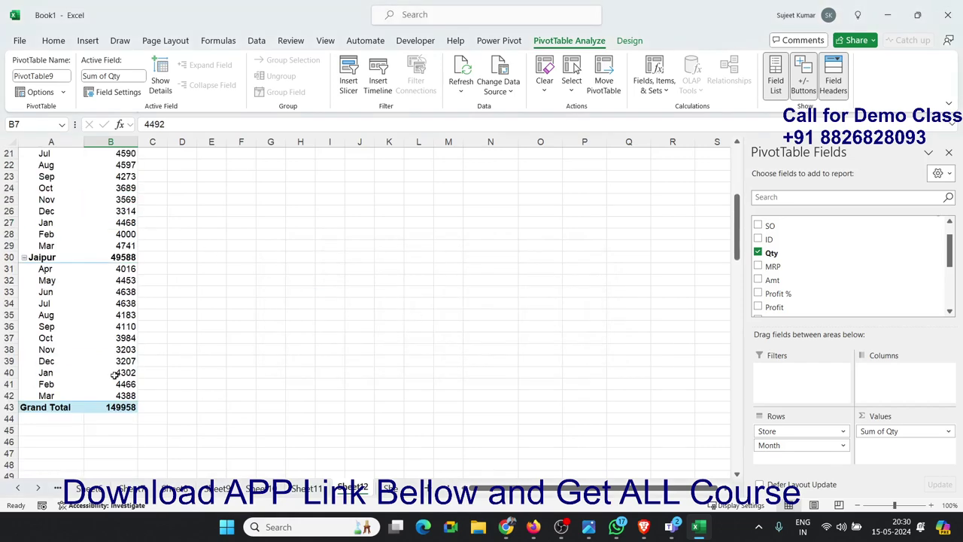
pyautogui.scroll(3, 116, 372)
pyautogui.scroll(3, 115, 372)
pyautogui.scroll(-4, 113, 371)
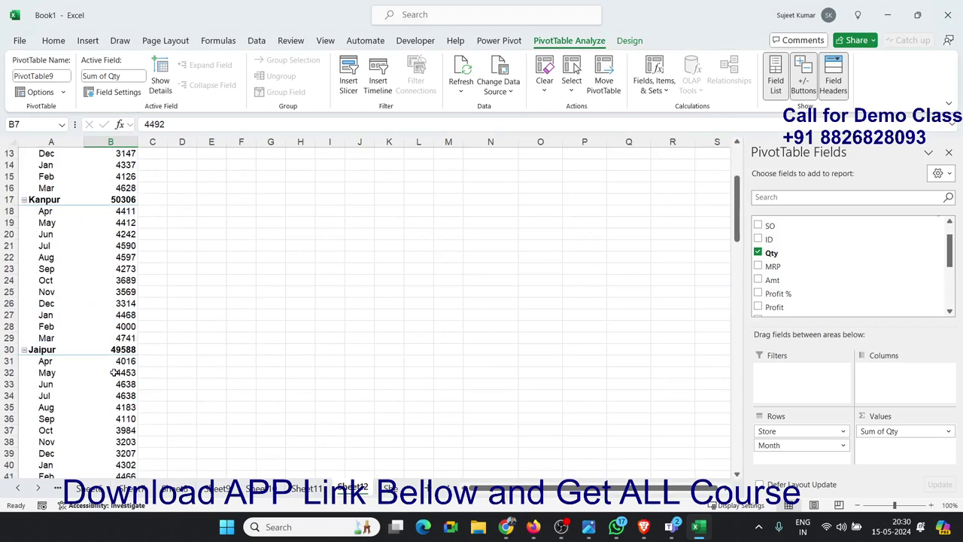
pyautogui.scroll(-4, 114, 369)
pyautogui.scroll(7, 115, 361)
pyautogui.scroll(1, 116, 349)
pyautogui.scroll(1, 115, 349)
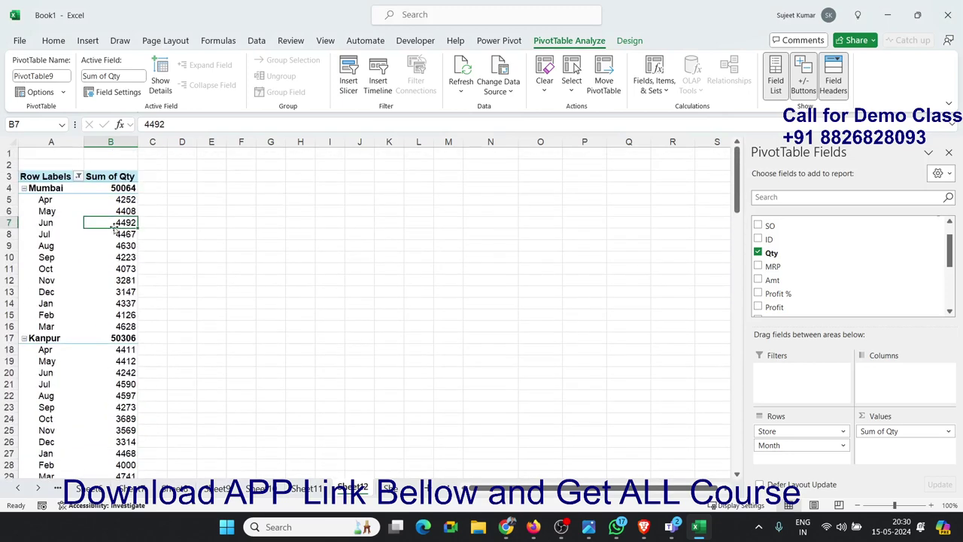
pyautogui.click(78, 176)
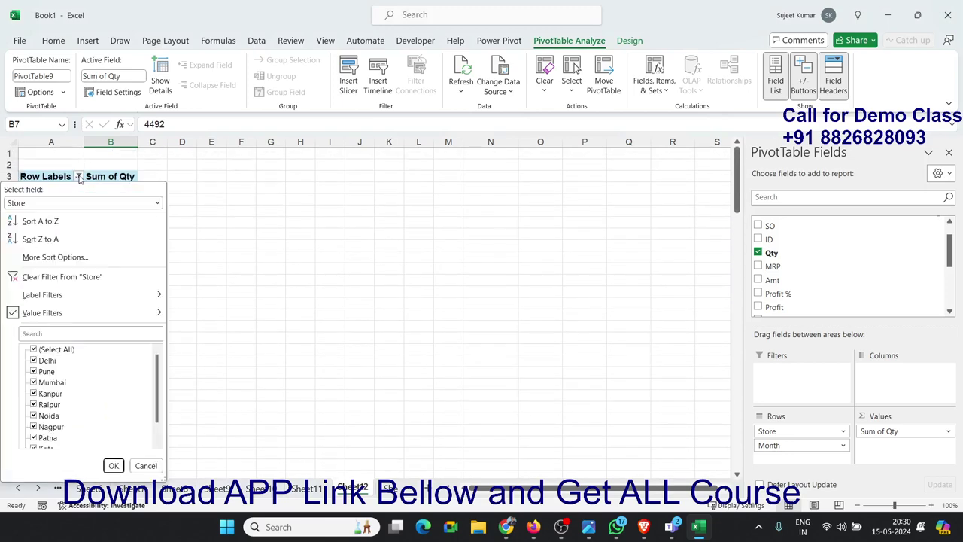
# - Clear the Store filter, then reapply the Top 3 stores value filter
pyautogui.click(64, 276)
pyautogui.click(78, 177)
pyautogui.moveTo(42, 313)
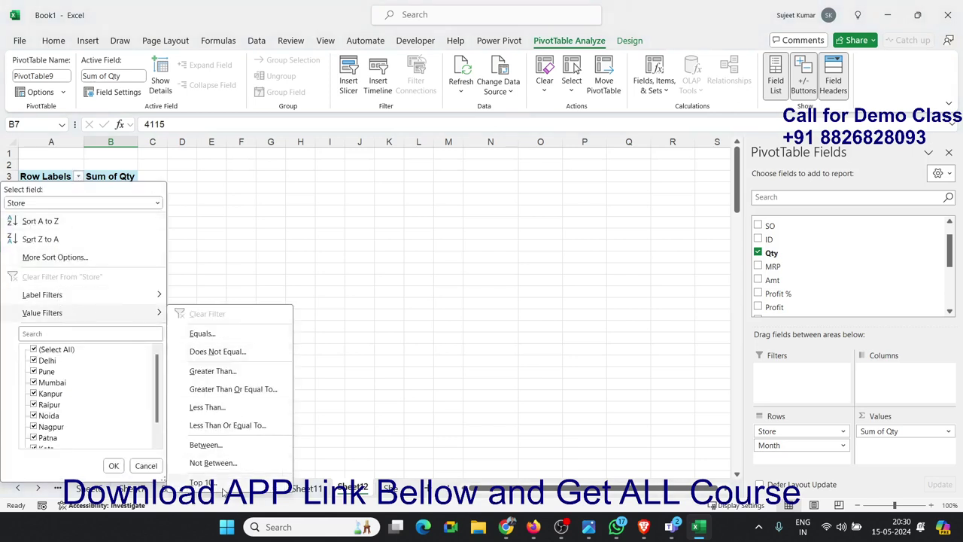
pyautogui.click(219, 482)
pyautogui.write('3')
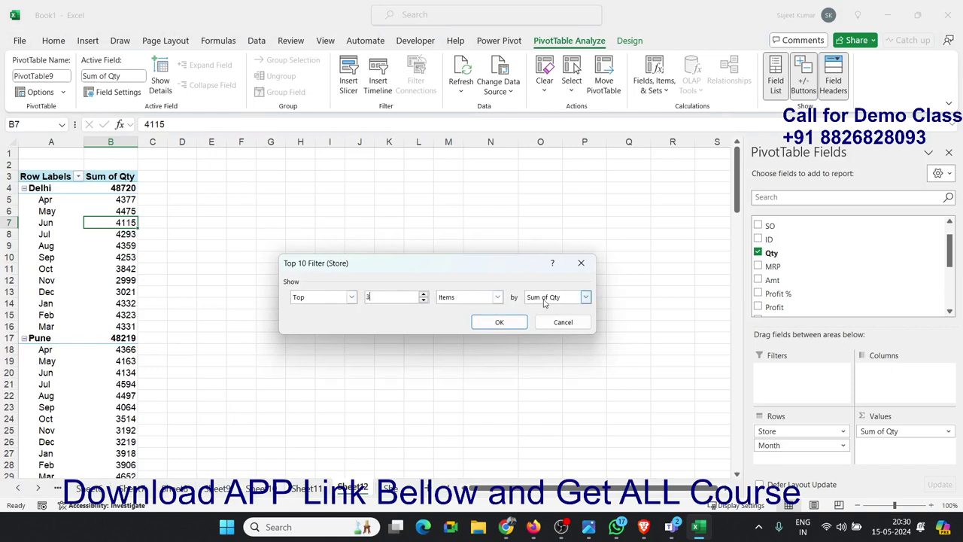
pyautogui.click(487, 323)
pyautogui.scroll(-5, 101, 249)
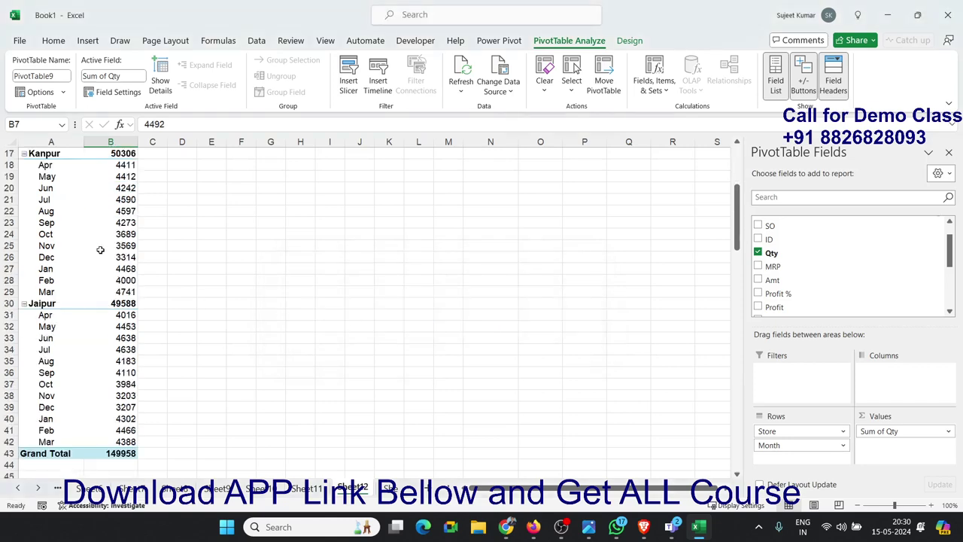
pyautogui.scroll(1, 101, 248)
pyautogui.scroll(4, 101, 249)
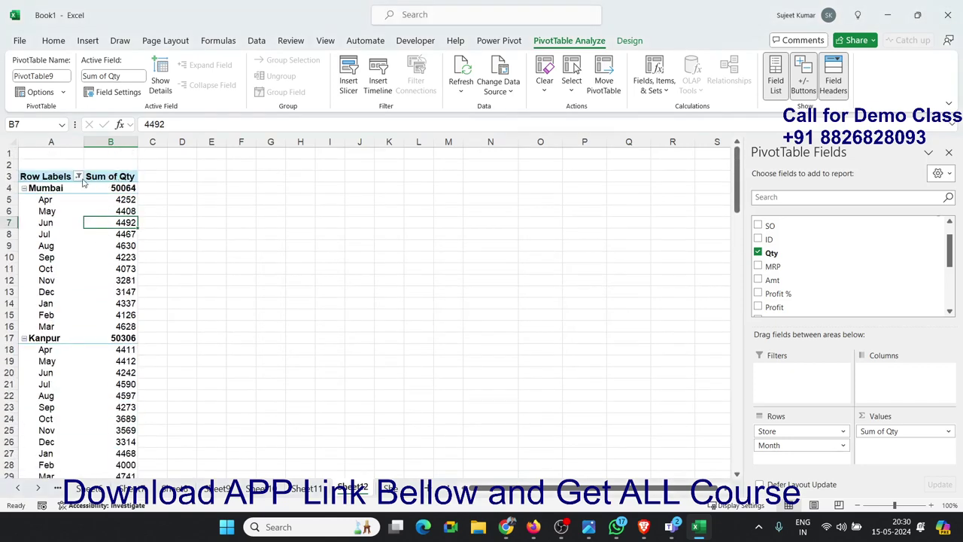
# - Check the Month filter options under Mumbai without changes, then clear the Store filter again
pyautogui.click(60, 209)
pyautogui.click(59, 214)
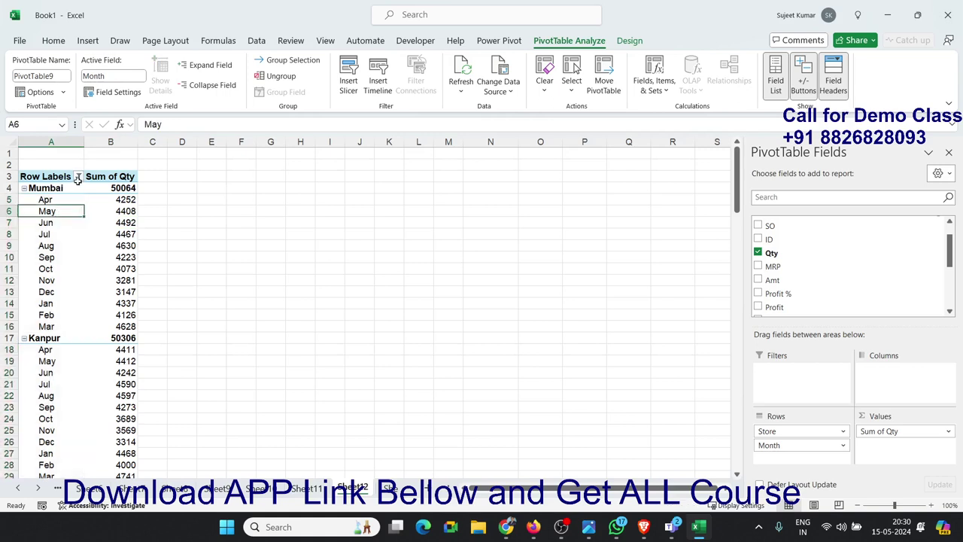
pyautogui.click(77, 180)
pyautogui.moveTo(42, 312)
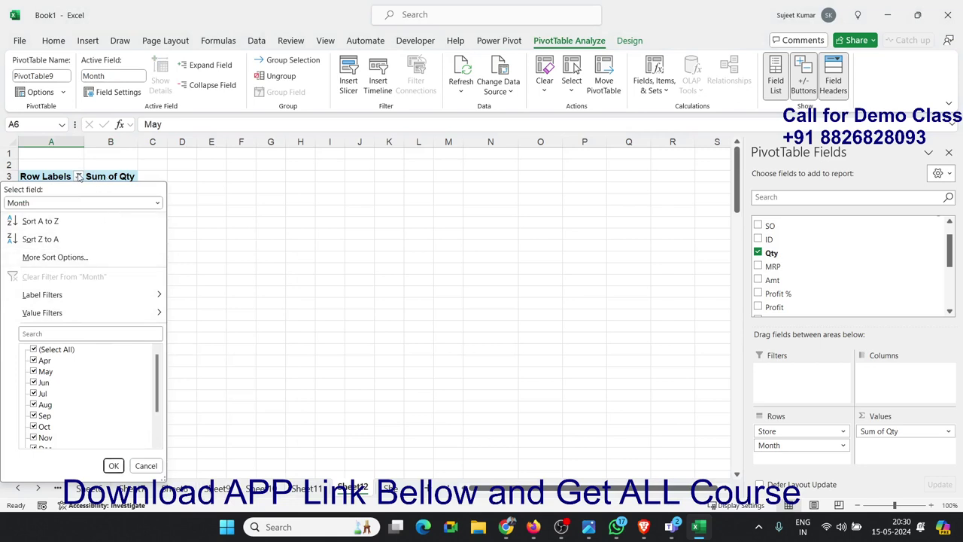
pyautogui.click(78, 176)
pyautogui.click(78, 175)
pyautogui.click(217, 254)
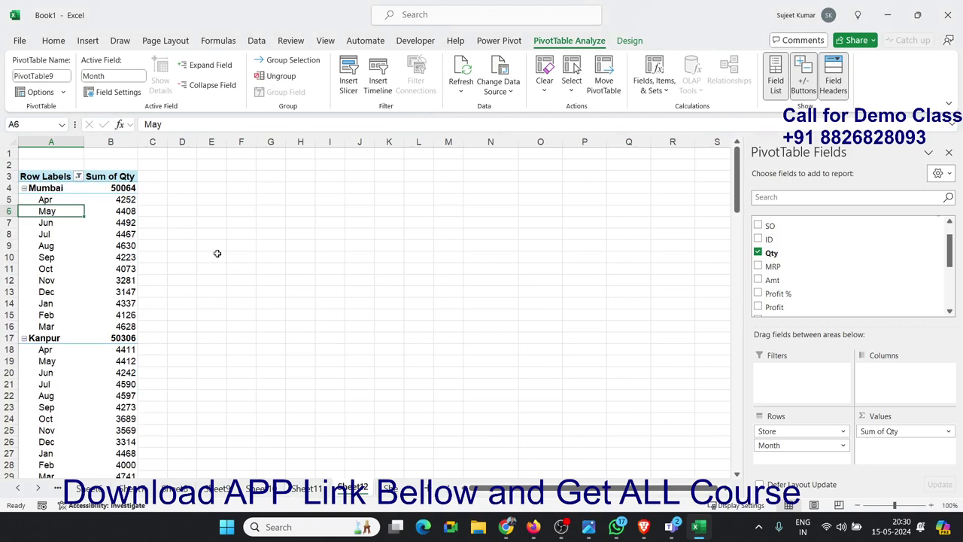
pyautogui.click(115, 210)
pyautogui.click(78, 176)
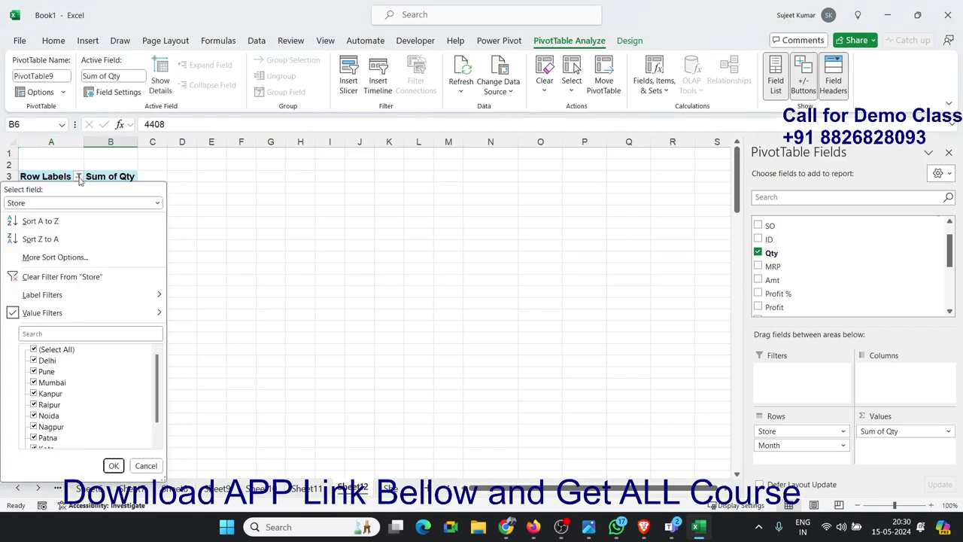
pyautogui.click(61, 278)
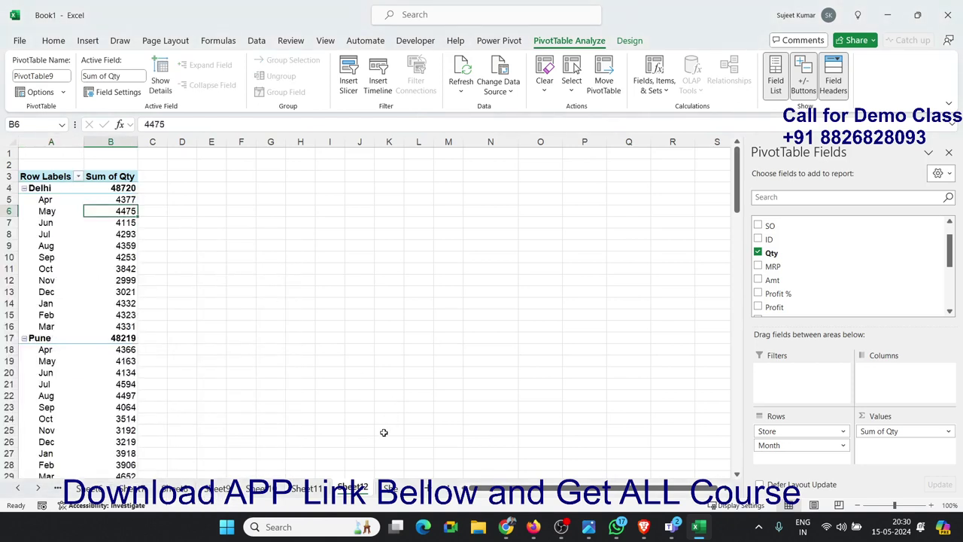
# - Create a pivot table on a new sheet with Store in Rows and Sum of Qty in Values
pyautogui.click(385, 489)
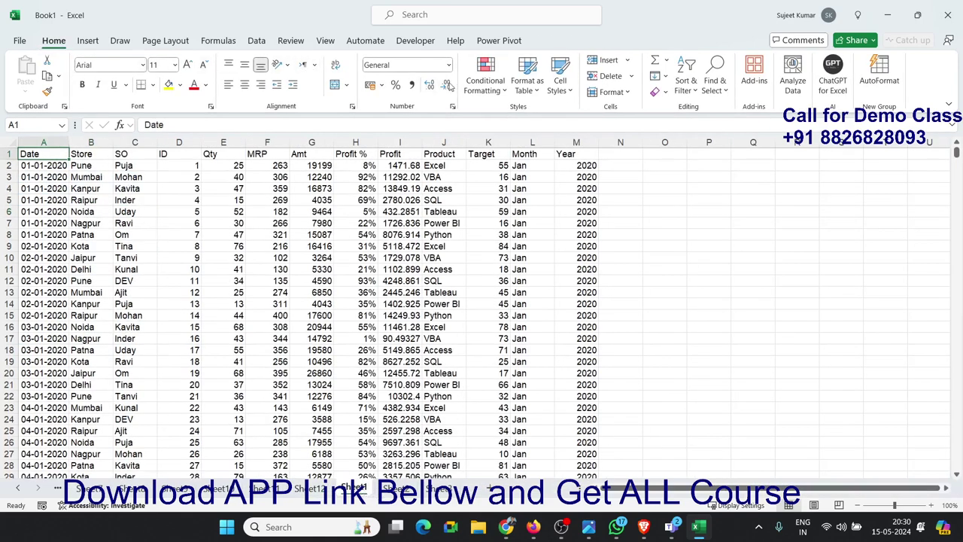
pyautogui.click(88, 41)
pyautogui.click(30, 66)
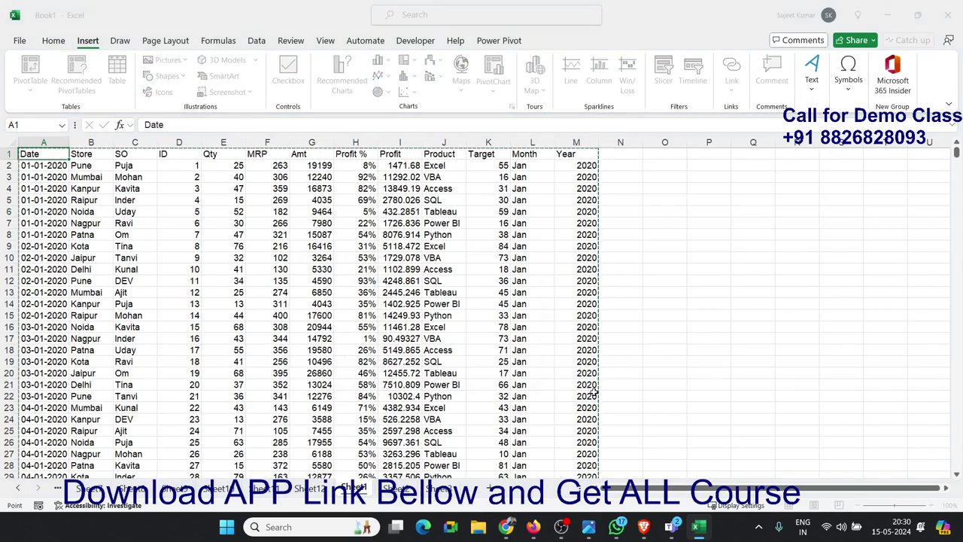
pyautogui.click(490, 387)
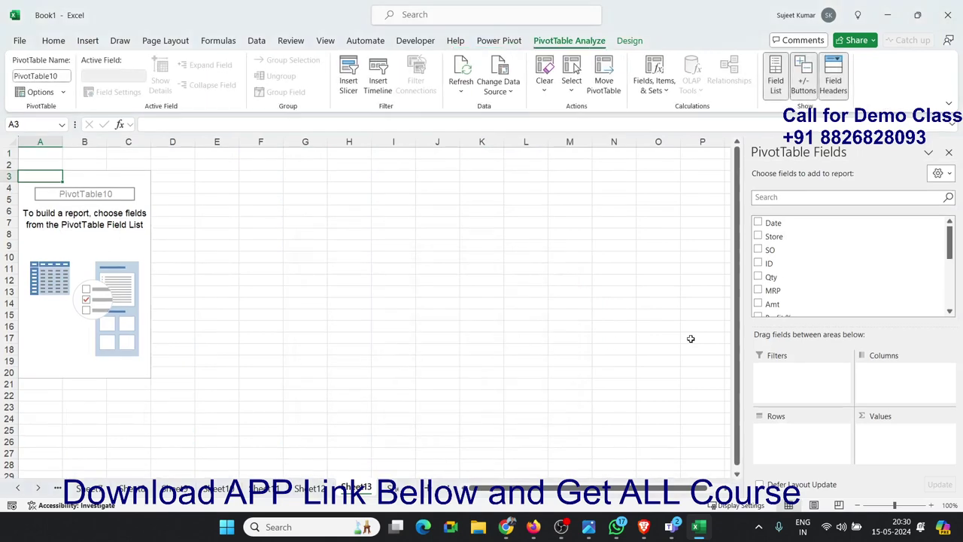
pyautogui.moveTo(775, 236); pyautogui.dragTo(792, 454)
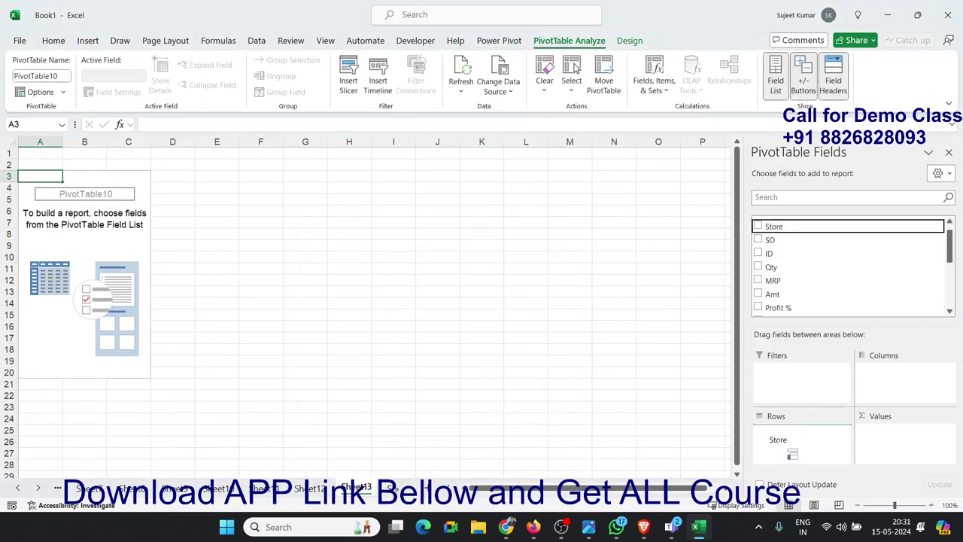
pyautogui.moveTo(771, 267); pyautogui.dragTo(886, 448)
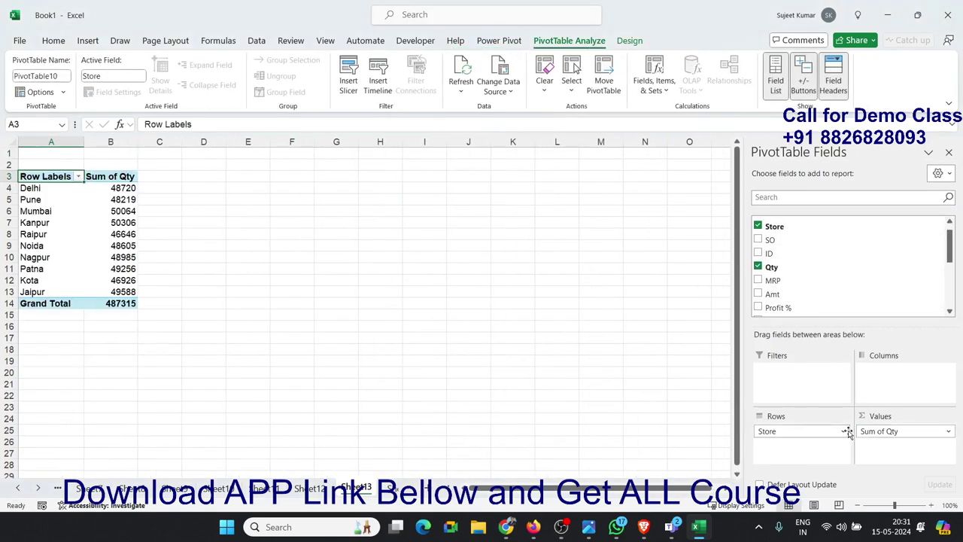
# - Add SO under Store in Rows and insert a clustered column pivot chart
pyautogui.click(281, 183)
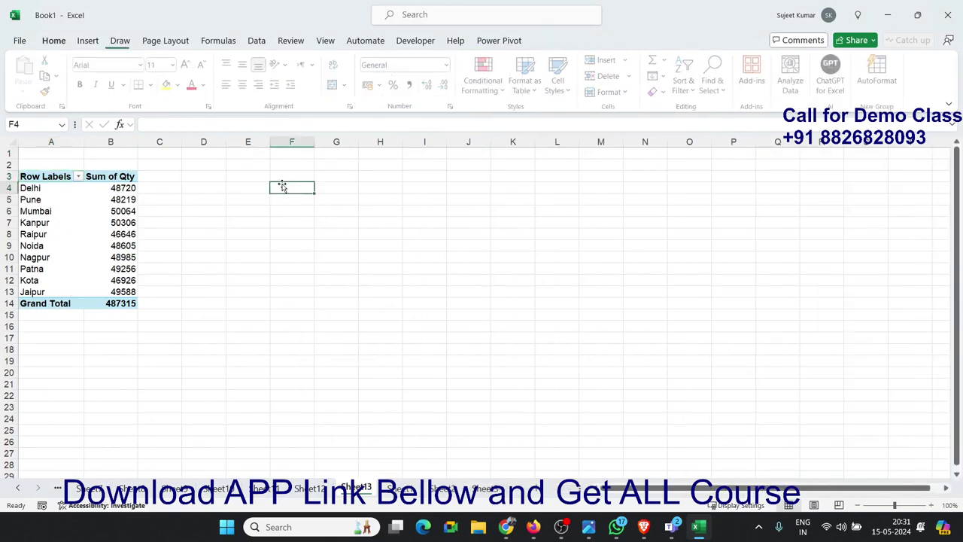
pyautogui.click(56, 214)
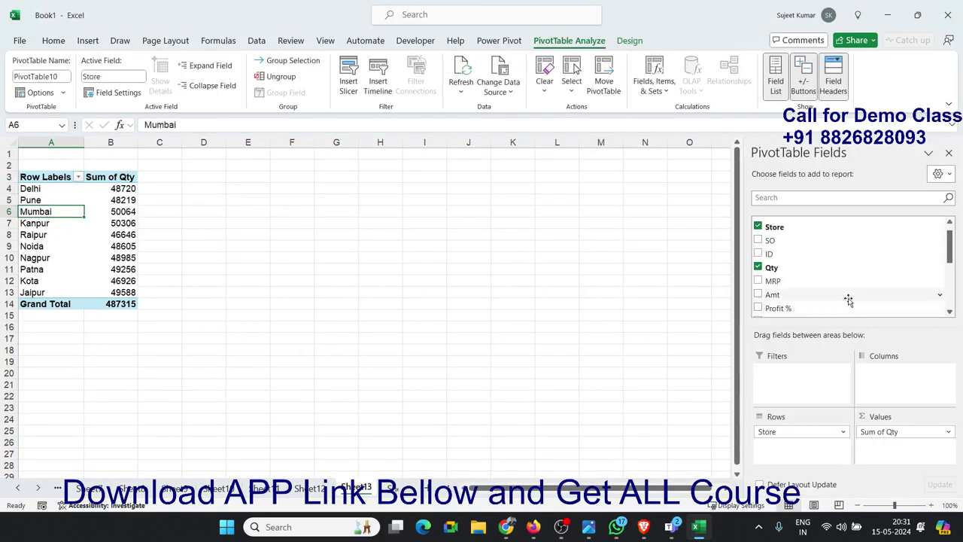
pyautogui.moveTo(849, 363); pyautogui.dragTo(799, 451)
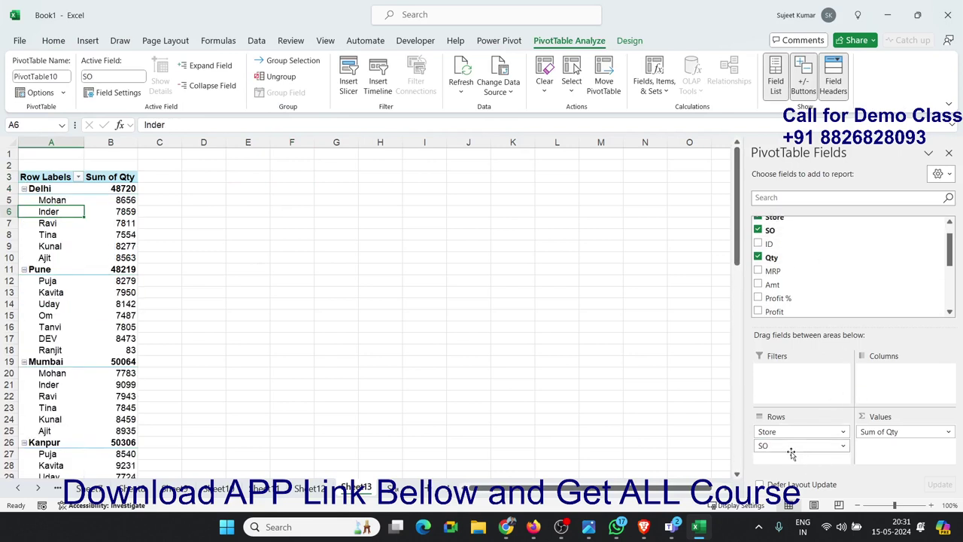
pyautogui.click(87, 39)
pyautogui.click(386, 64)
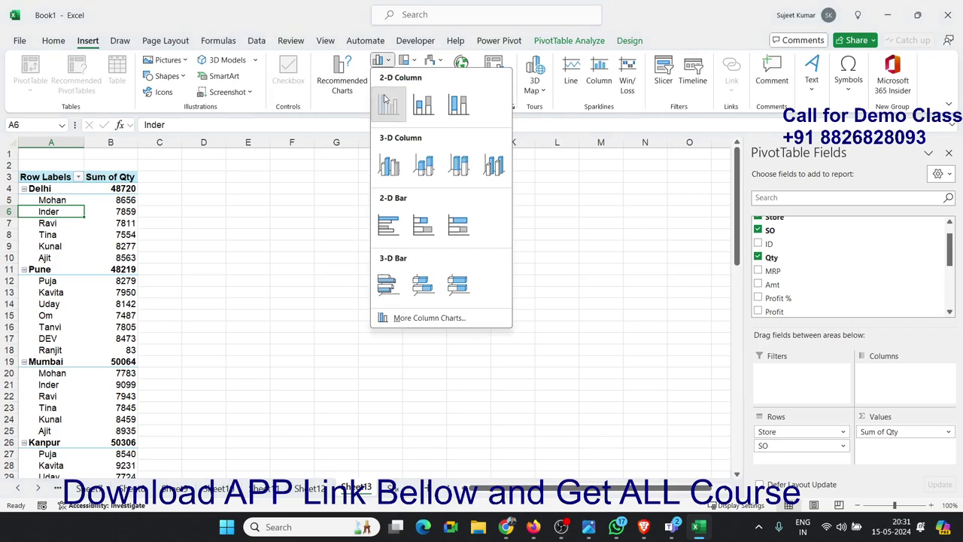
pyautogui.click(387, 104)
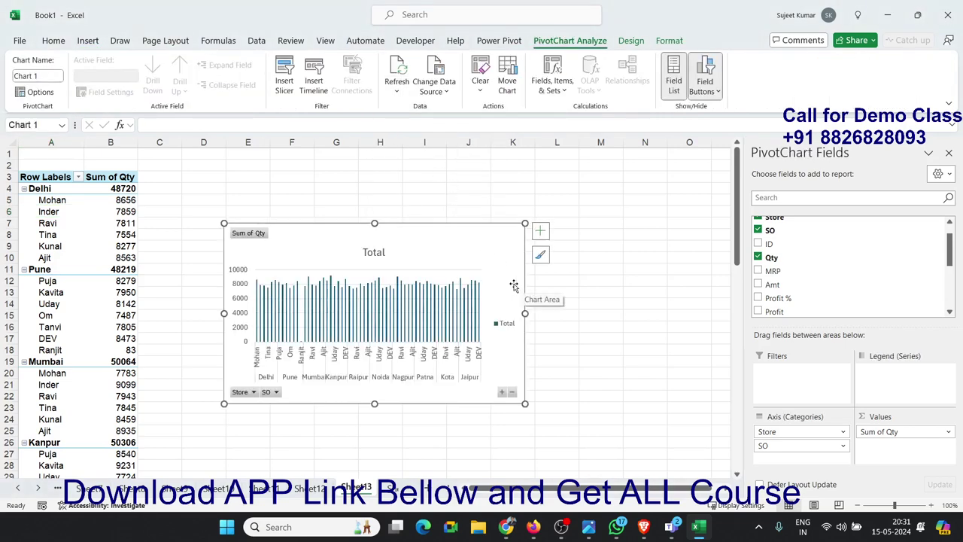
# - Delete the pivot chart, remove SO from Rows, and return to the raw data sheet
pyautogui.press('Delete')
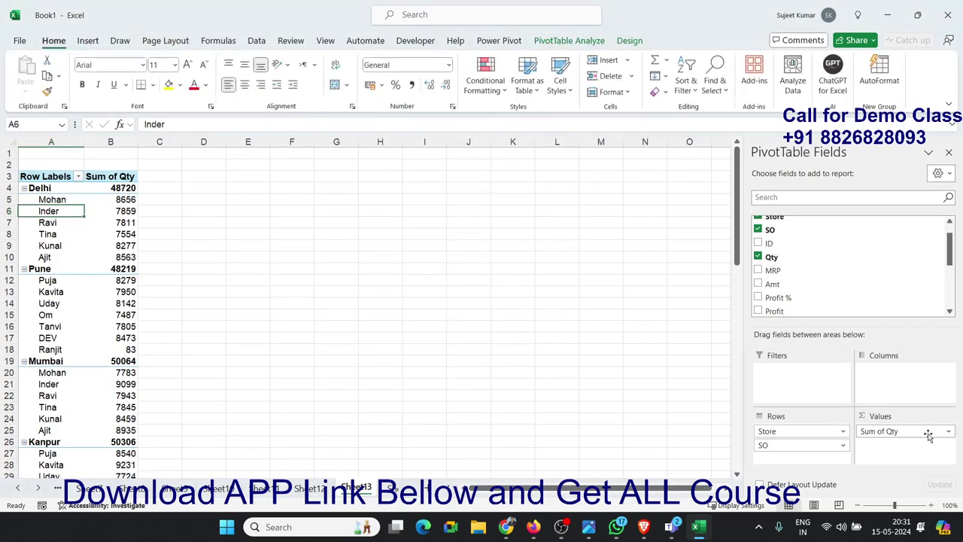
pyautogui.moveTo(799, 445); pyautogui.dragTo(837, 295)
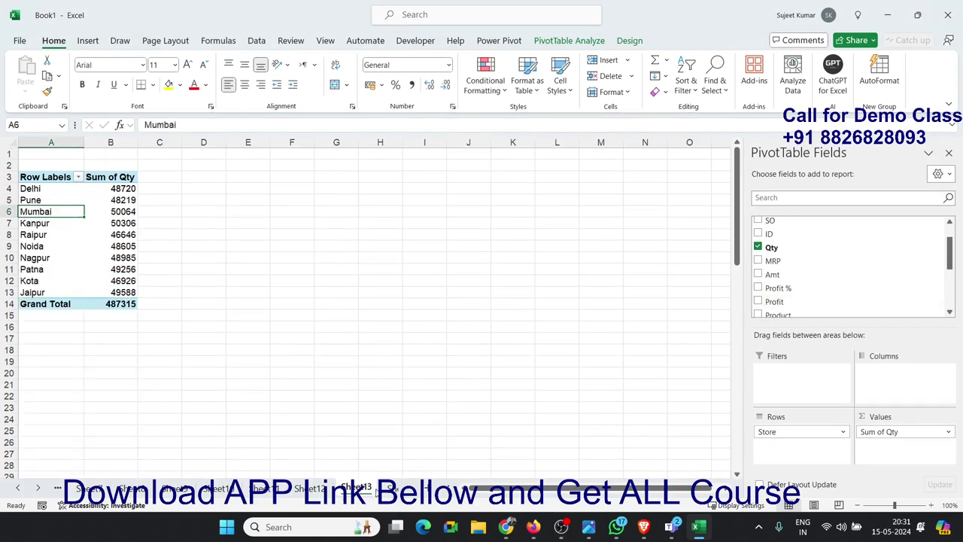
pyautogui.click(391, 489)
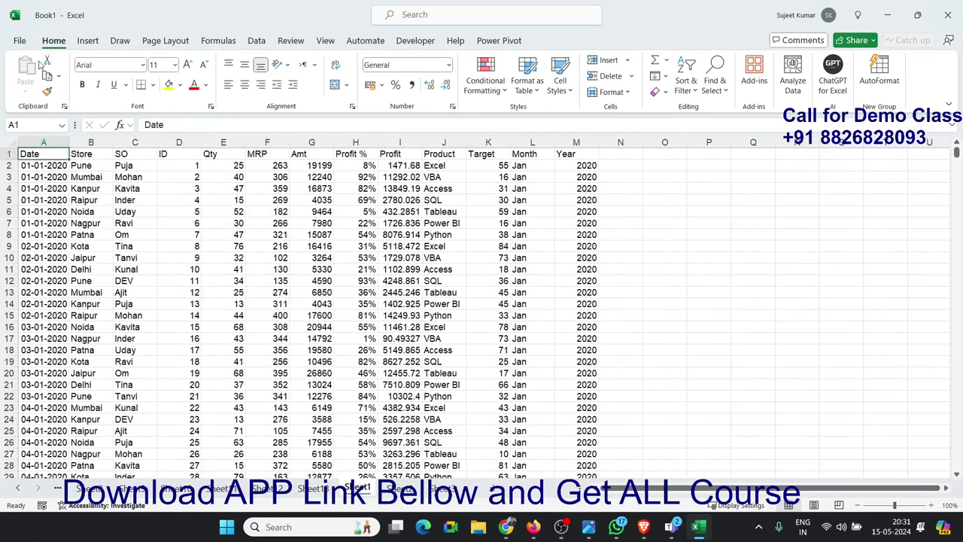
# - Insert a new pivot table on the existing pivot sheet at cell Sheet13!E3
pyautogui.click(88, 42)
pyautogui.click(30, 69)
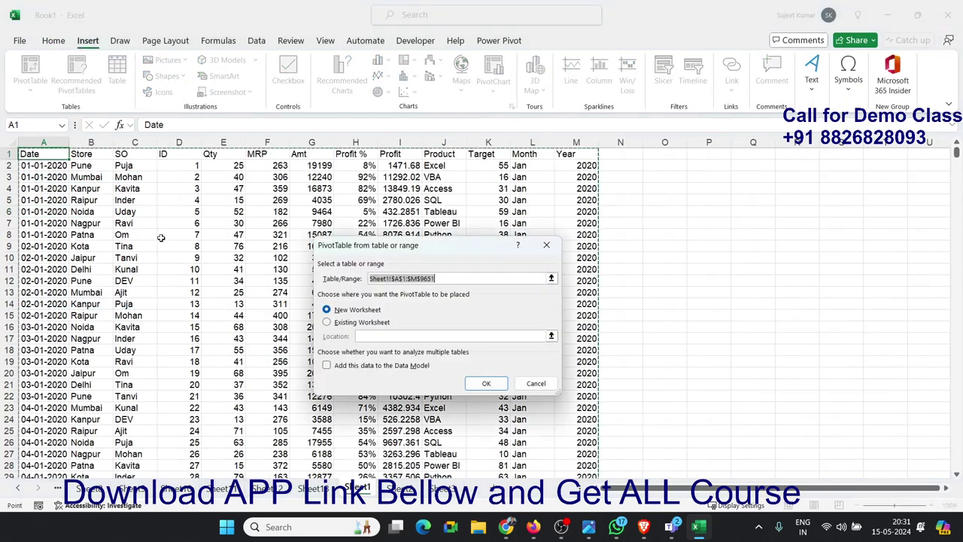
pyautogui.click(359, 322)
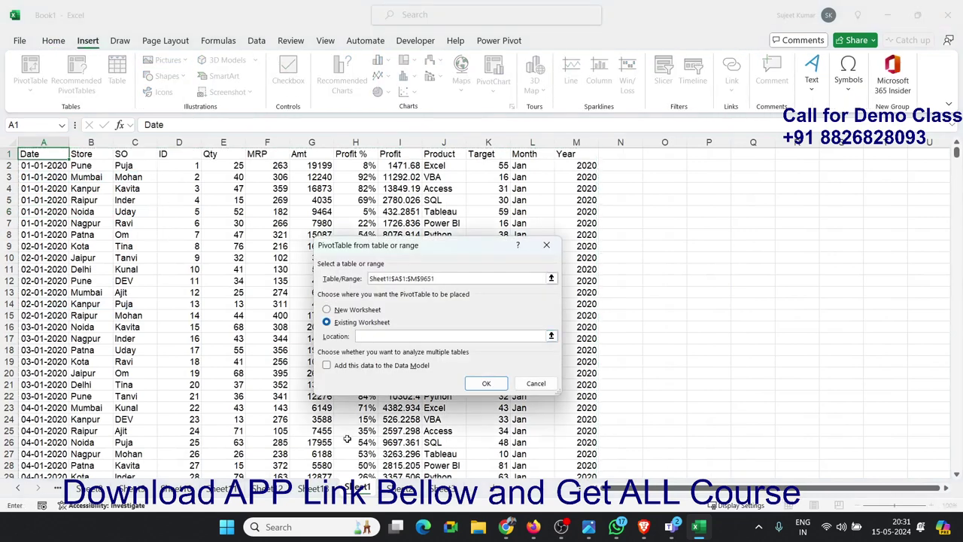
pyautogui.click(314, 489)
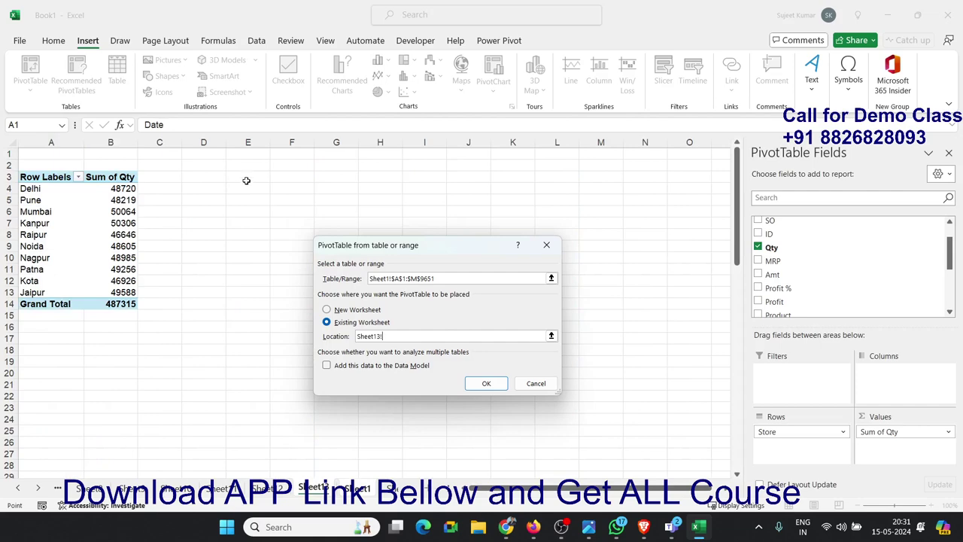
pyautogui.click(246, 181)
pyautogui.click(486, 383)
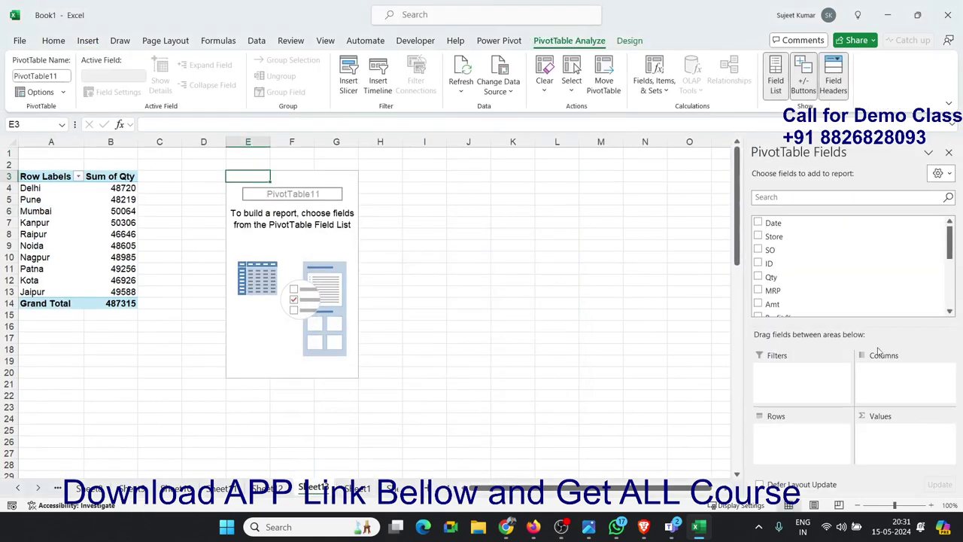
# - Put SO in Rows and Sum of Qty in Values, then select the new pivot
pyautogui.moveTo(770, 249)
pyautogui.moveTo(777, 250); pyautogui.dragTo(822, 350)
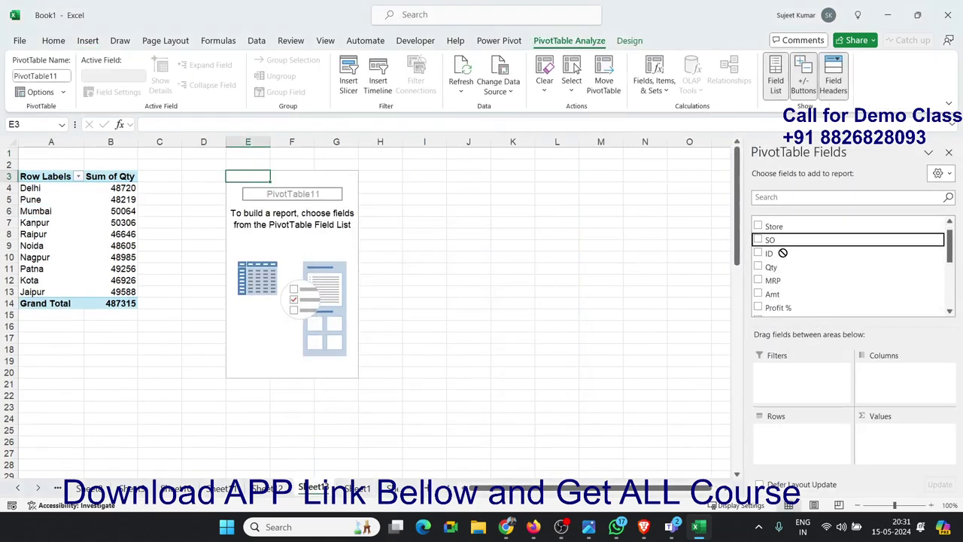
pyautogui.moveTo(782, 253)
pyautogui.mouseDown()
pyautogui.moveTo(809, 440)
pyautogui.moveTo(880, 391)
pyautogui.moveTo(884, 435)
pyautogui.mouseUp()
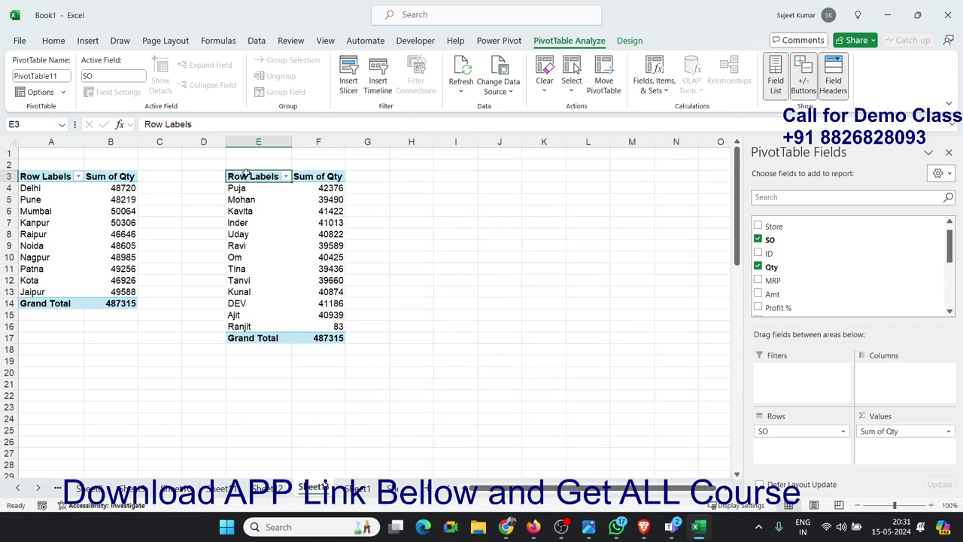
pyautogui.moveTo(254, 176); pyautogui.dragTo(317, 335)
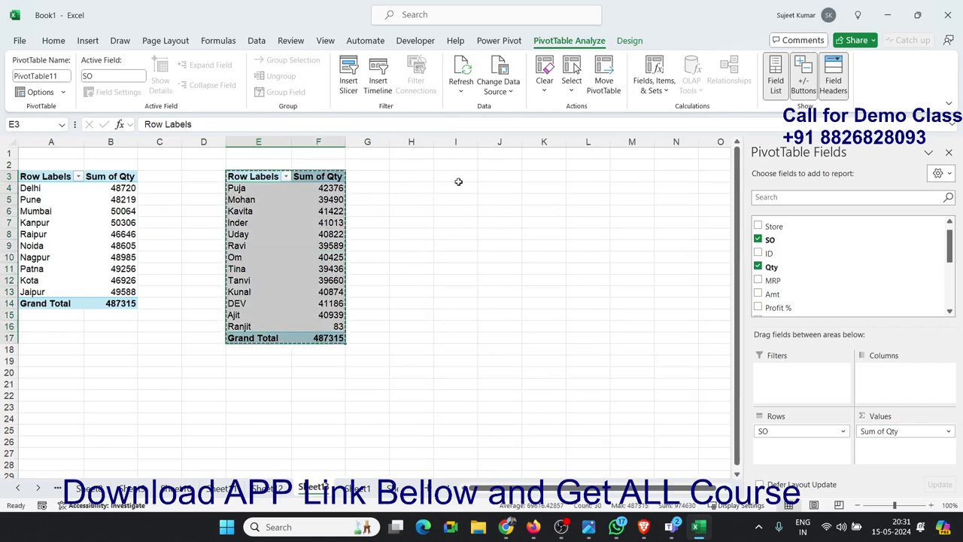
# - Paste a copy of the SO pivot at I3, replacing SO with Month rows and Year columns
pyautogui.click(455, 176)
pyautogui.hotkey('ctrl', 'v')
pyautogui.click(455, 211)
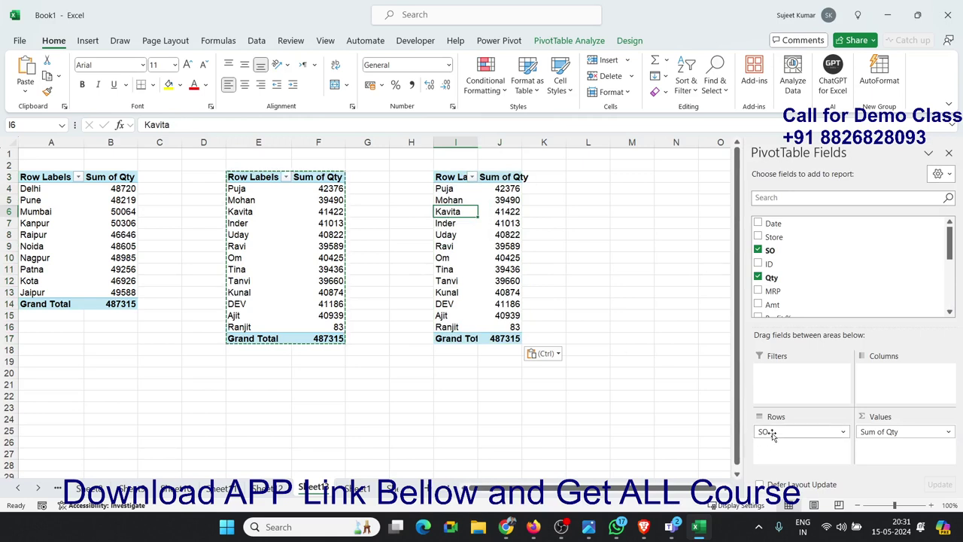
pyautogui.moveTo(764, 431); pyautogui.dragTo(827, 256)
pyautogui.moveTo(950, 259); pyautogui.dragTo(949, 304)
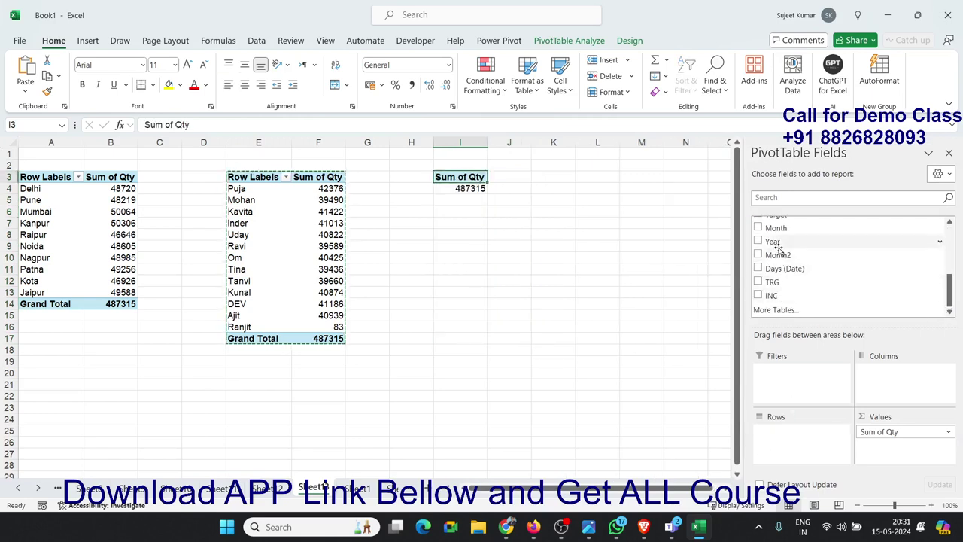
pyautogui.moveTo(776, 228); pyautogui.dragTo(805, 436)
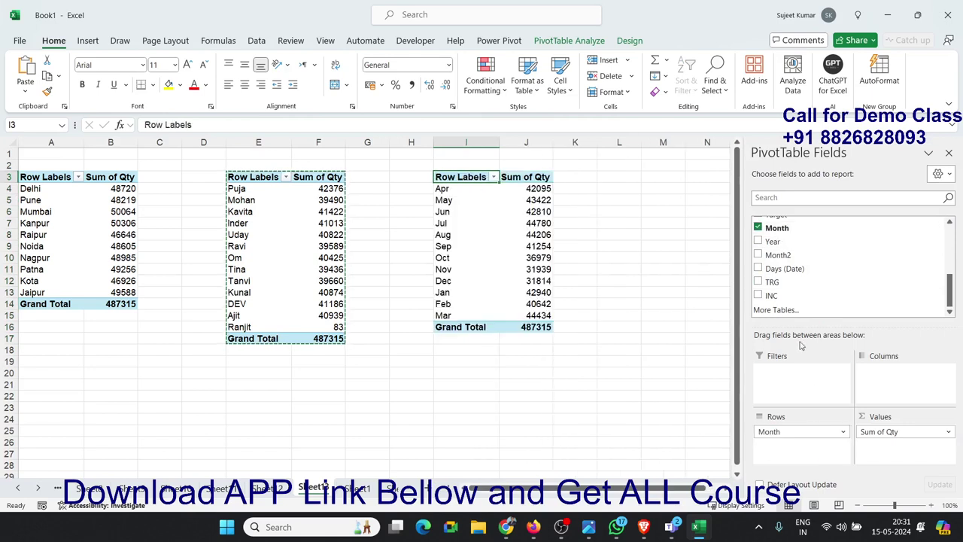
pyautogui.moveTo(775, 242); pyautogui.dragTo(891, 376)
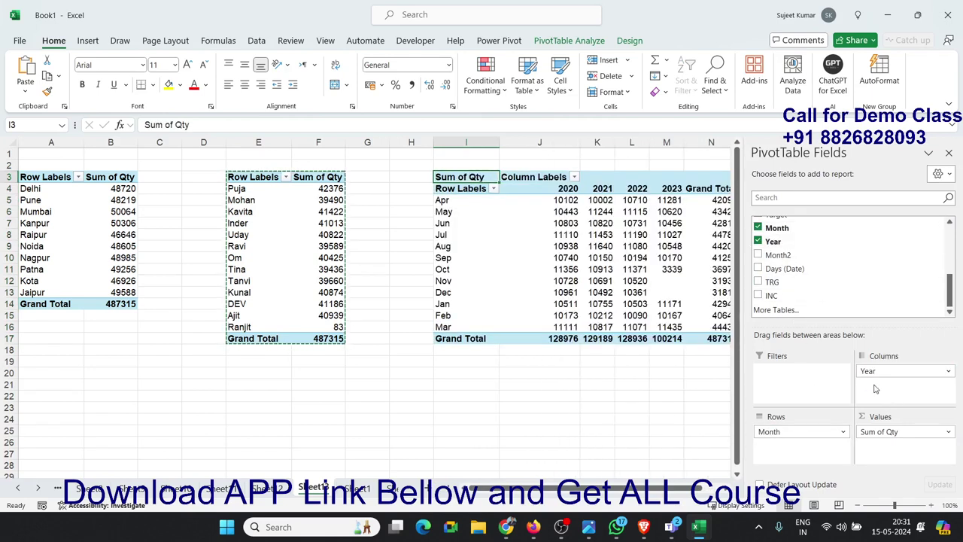
pyautogui.click(641, 412)
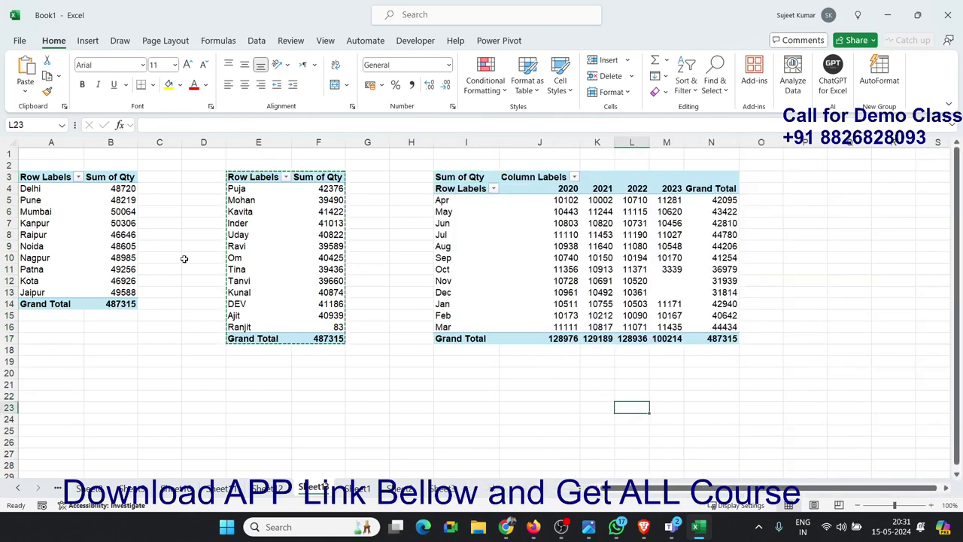
pyautogui.click(101, 231)
# - Remove Year from the third pivot's columns and add Year as a filter on the first pivot
pyautogui.click(606, 234)
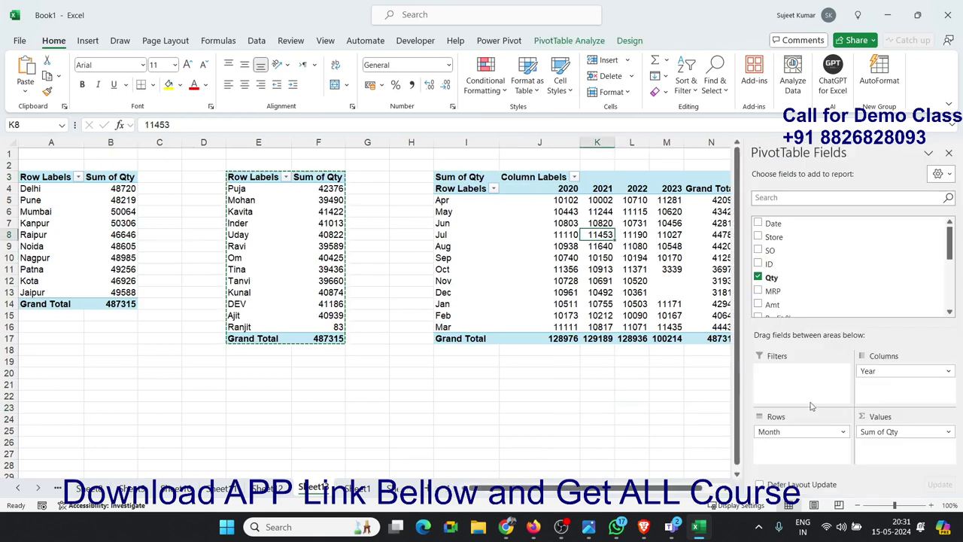
pyautogui.moveTo(901, 374); pyautogui.dragTo(856, 296)
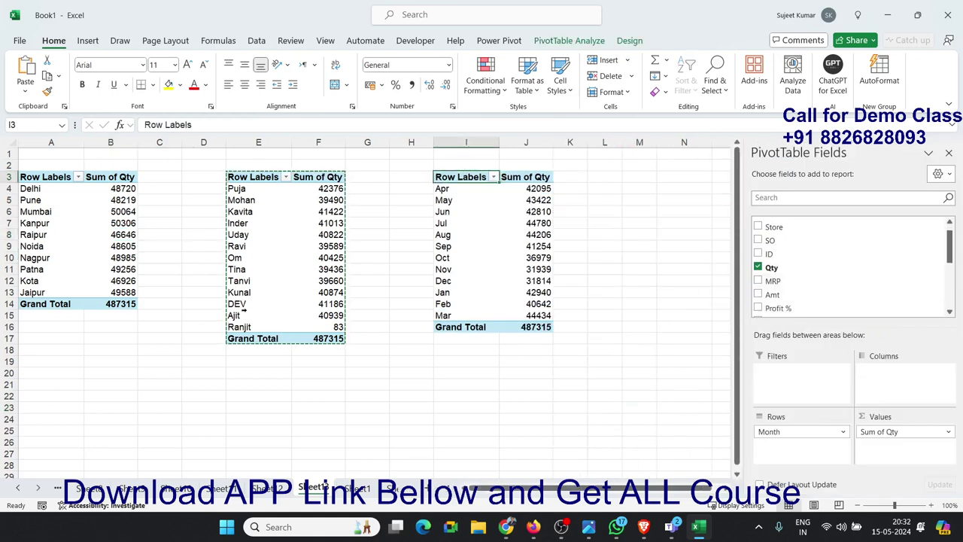
pyautogui.click(113, 246)
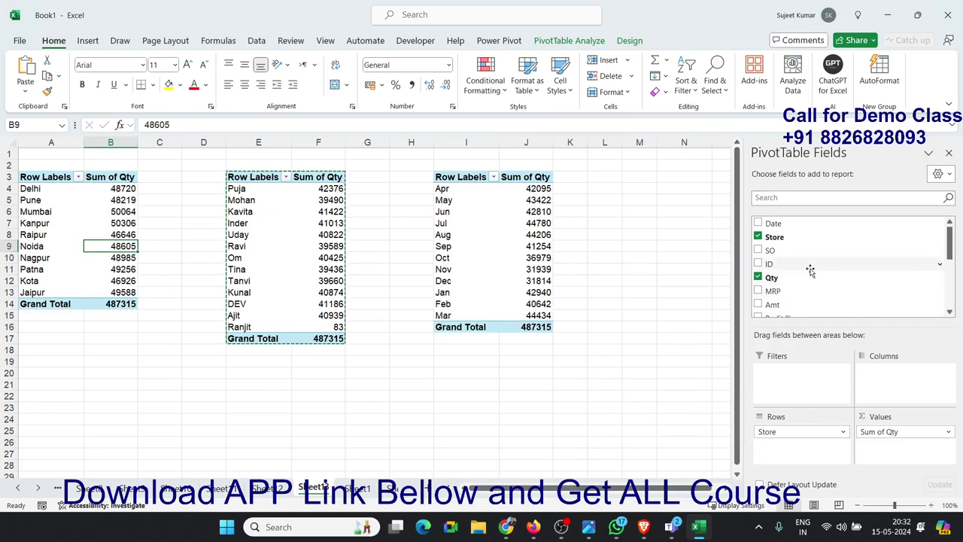
pyautogui.scroll(-5, 889, 258)
pyautogui.scroll(-3, 769, 250)
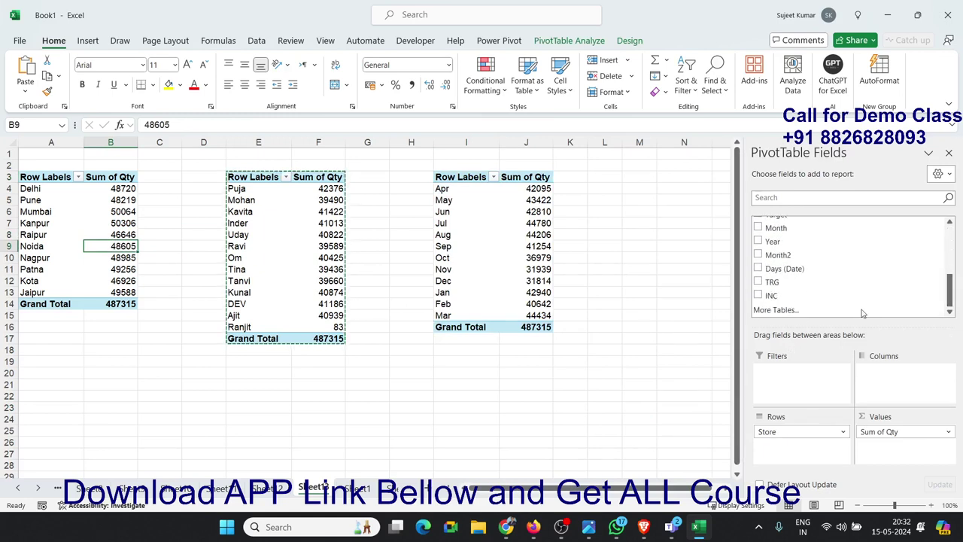
pyautogui.moveTo(772, 242); pyautogui.dragTo(793, 384)
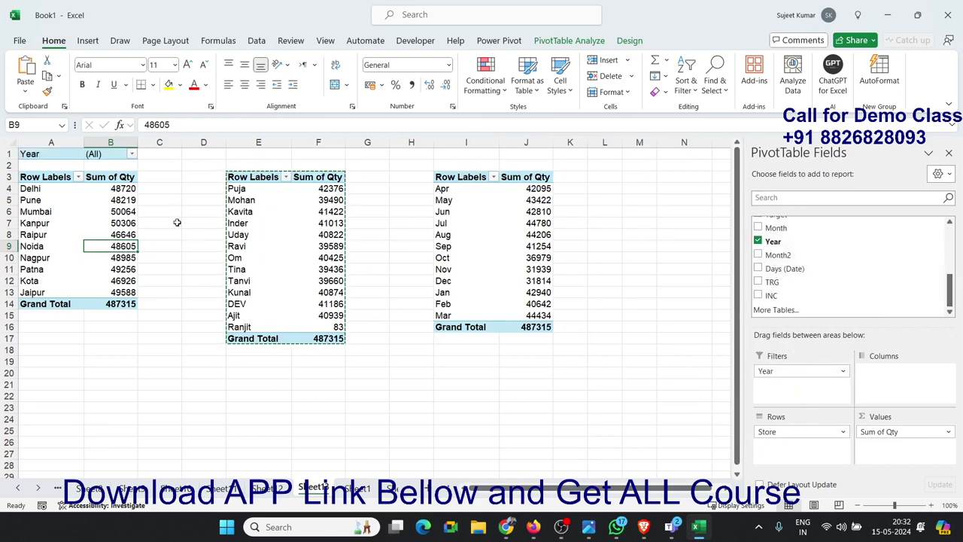
# - Test the first pivot's Year filter with 2020 and all years, then remove the filter
pyautogui.click(132, 154)
pyautogui.click(24, 196)
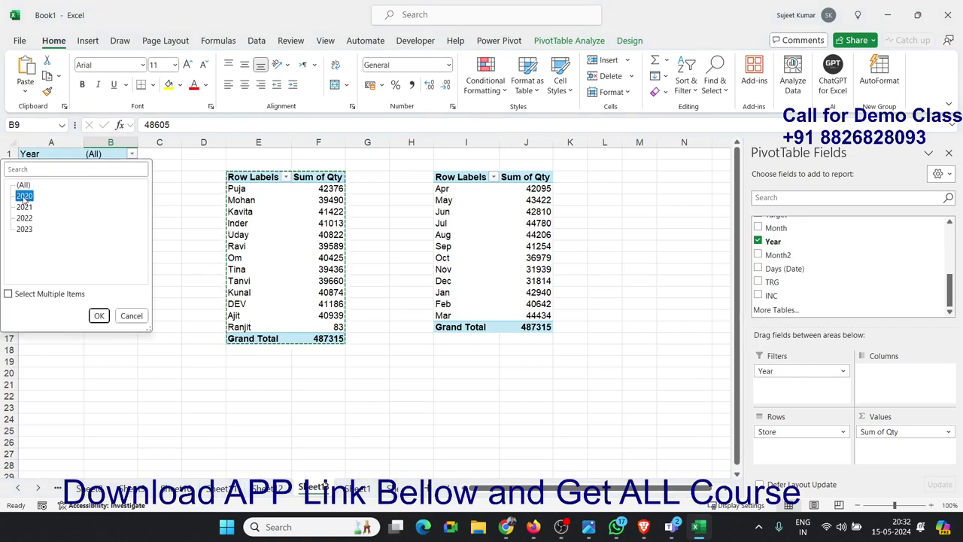
pyautogui.click(99, 316)
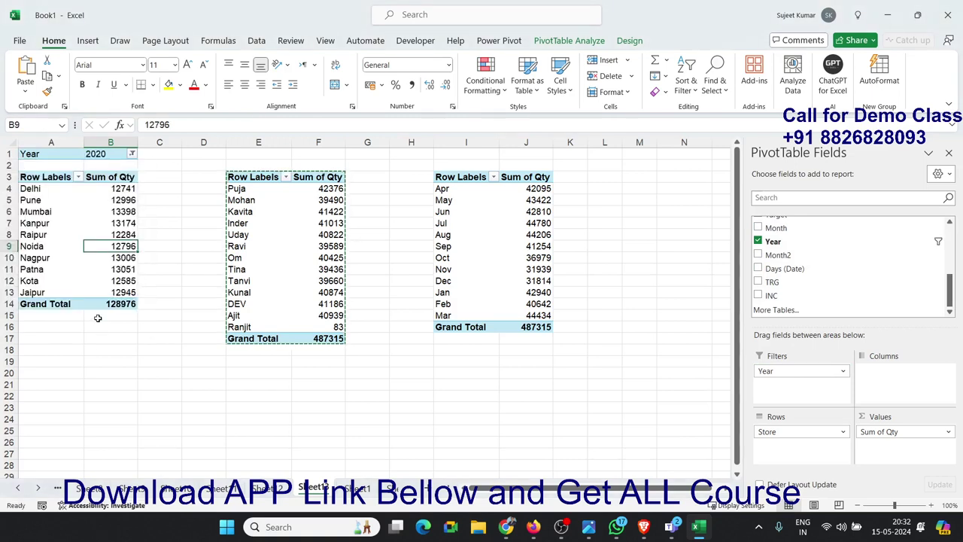
pyautogui.click(132, 154)
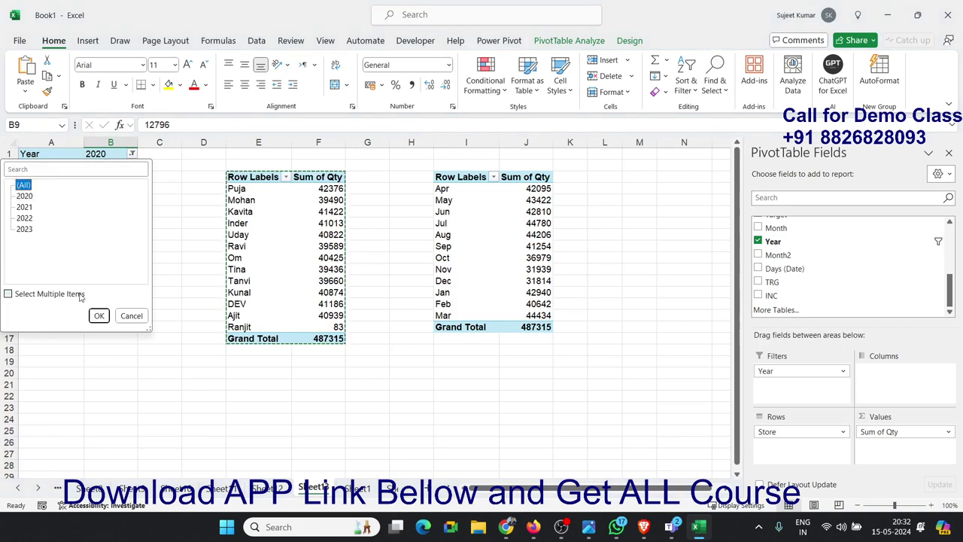
pyautogui.click(99, 316)
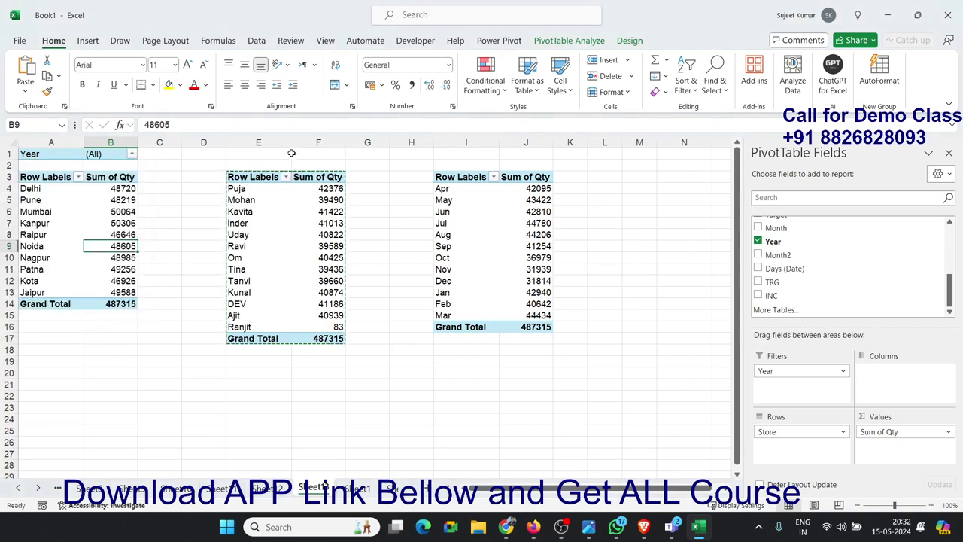
pyautogui.moveTo(790, 371); pyautogui.dragTo(823, 297)
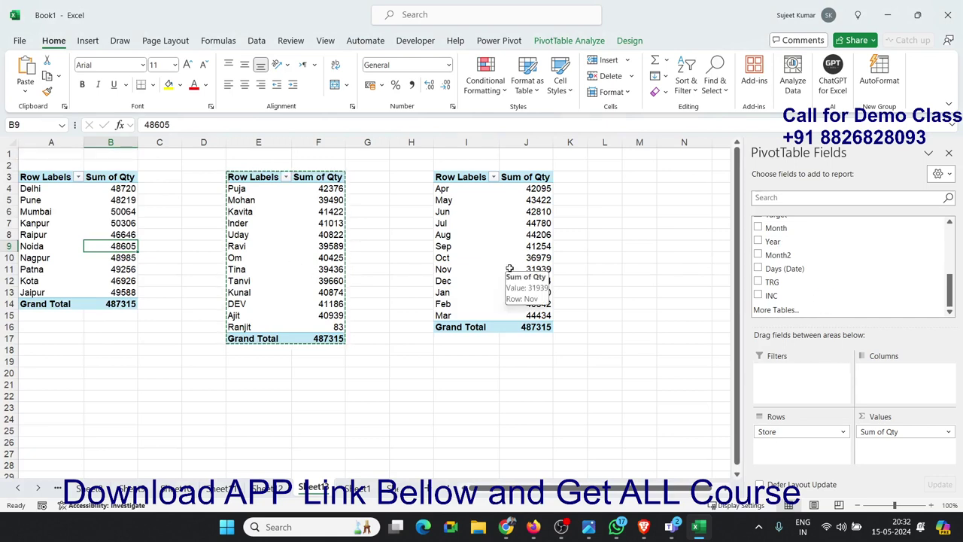
# - Insert a Year slicer for the pivot and place it right of the third pivot
pyautogui.click(570, 41)
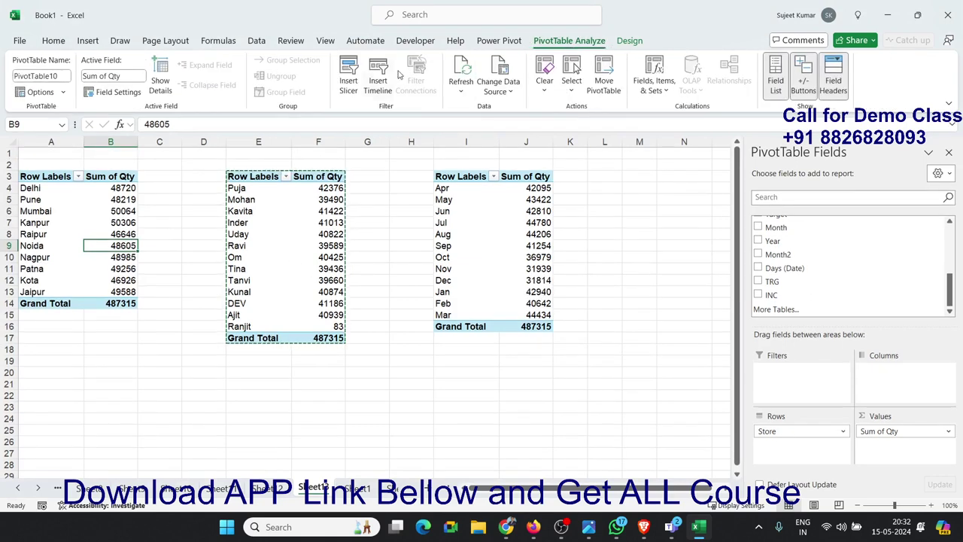
pyautogui.click(348, 84)
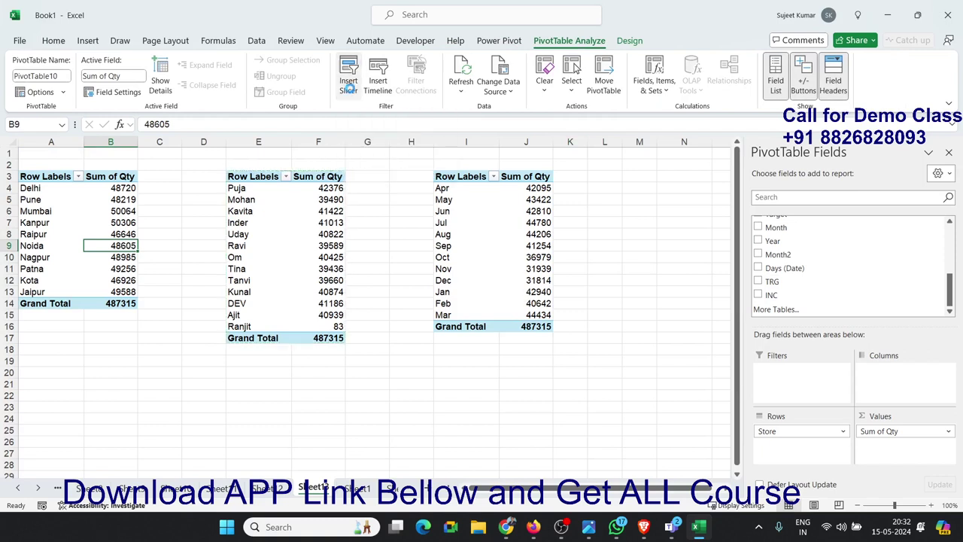
pyautogui.click(376, 375)
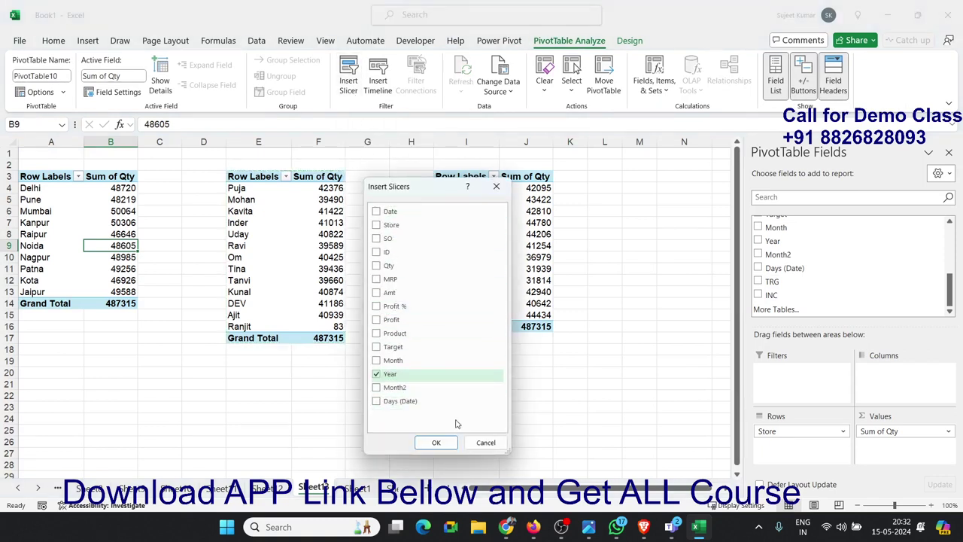
pyautogui.click(436, 442)
pyautogui.click(577, 419)
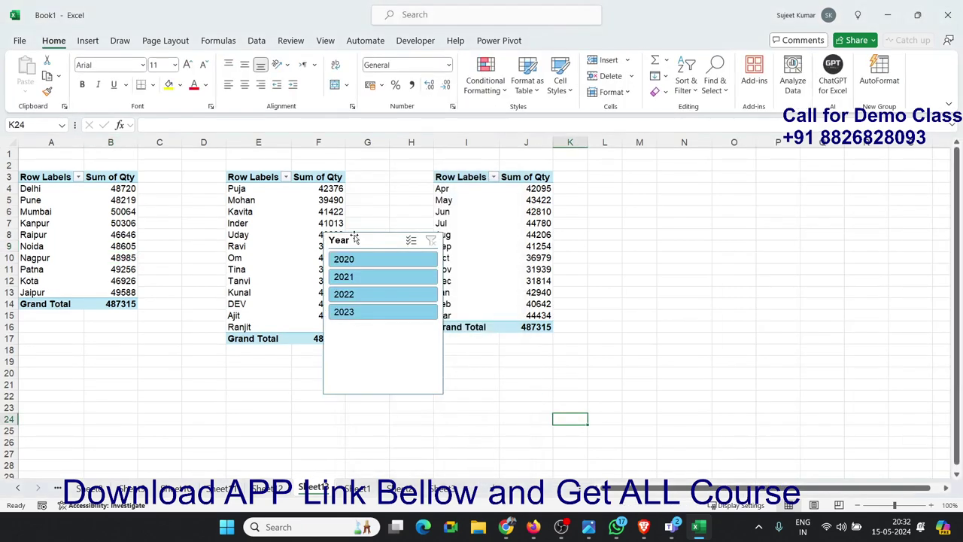
pyautogui.moveTo(355, 229)
pyautogui.mouseDown()
pyautogui.moveTo(597, 197)
pyautogui.moveTo(605, 186)
pyautogui.mouseUp()
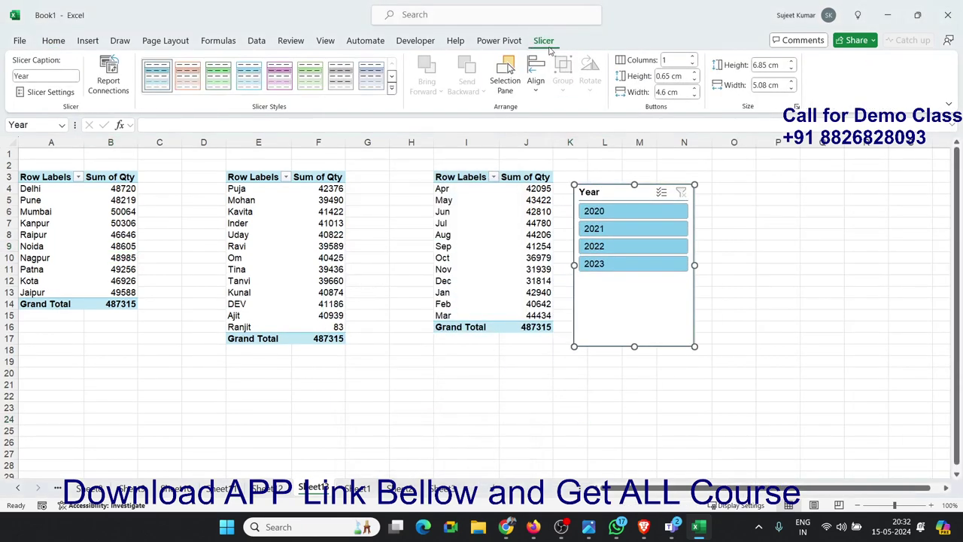
# - Give the slicer a green style, 4 columns in one row, and move it below the Store pivot
pyautogui.click(391, 88)
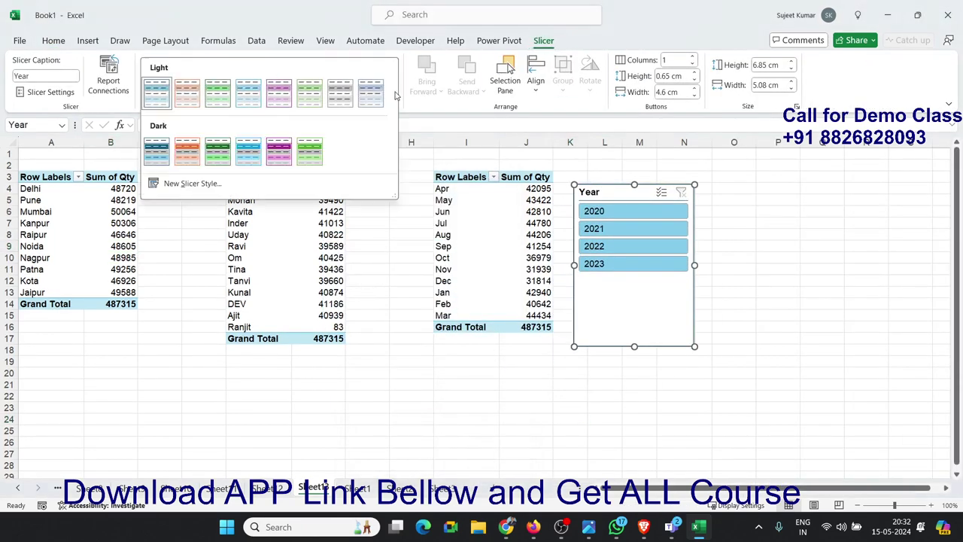
pyautogui.click(313, 147)
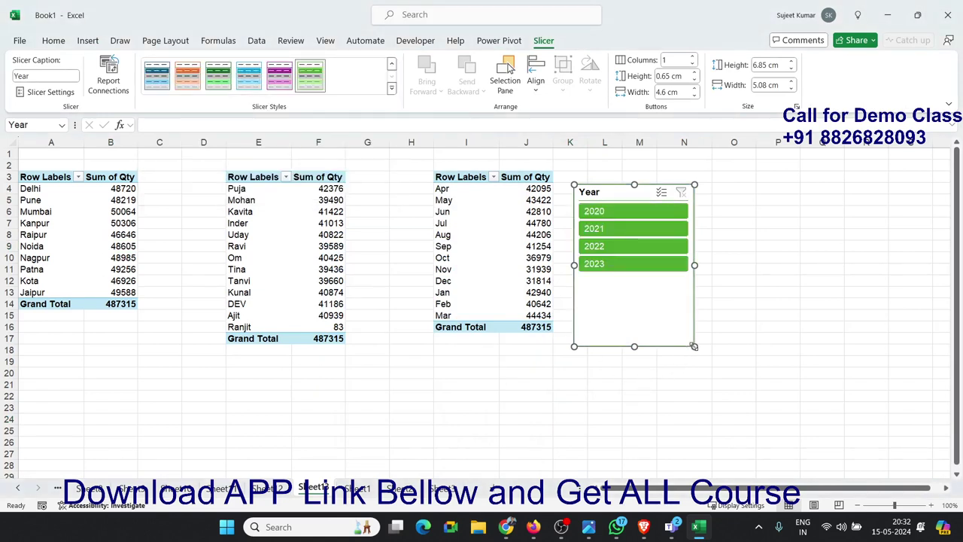
pyautogui.moveTo(639, 346); pyautogui.dragTo(635, 319)
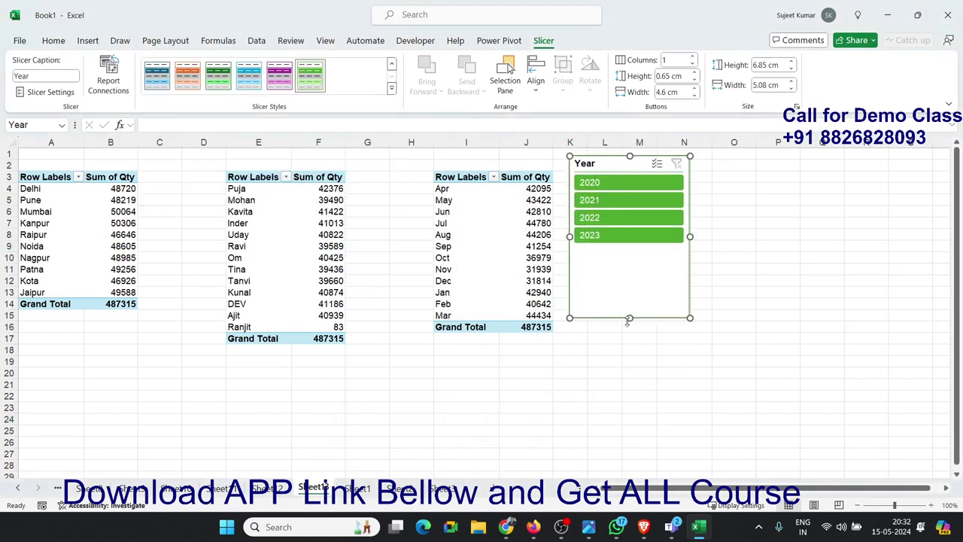
pyautogui.moveTo(631, 272); pyautogui.dragTo(630, 258)
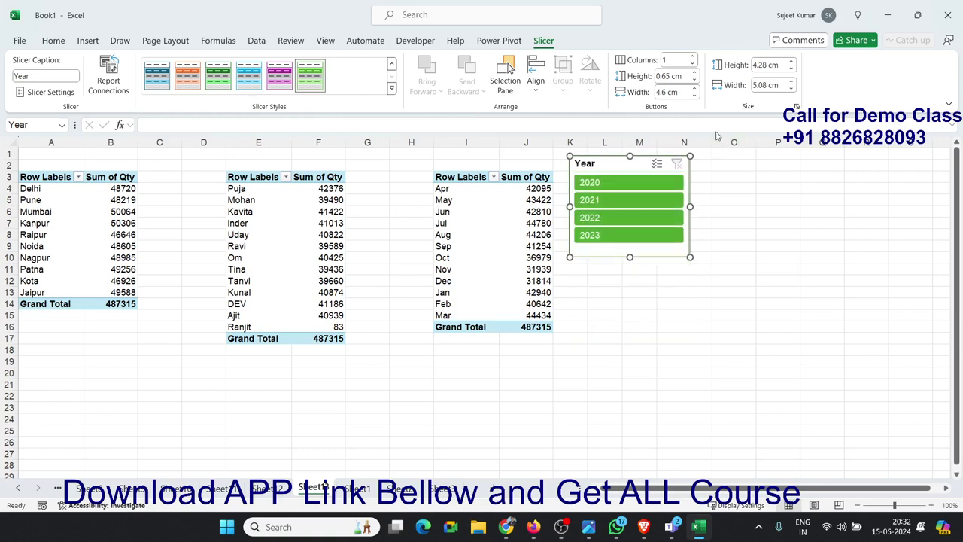
pyautogui.click(692, 57)
pyautogui.click(693, 57)
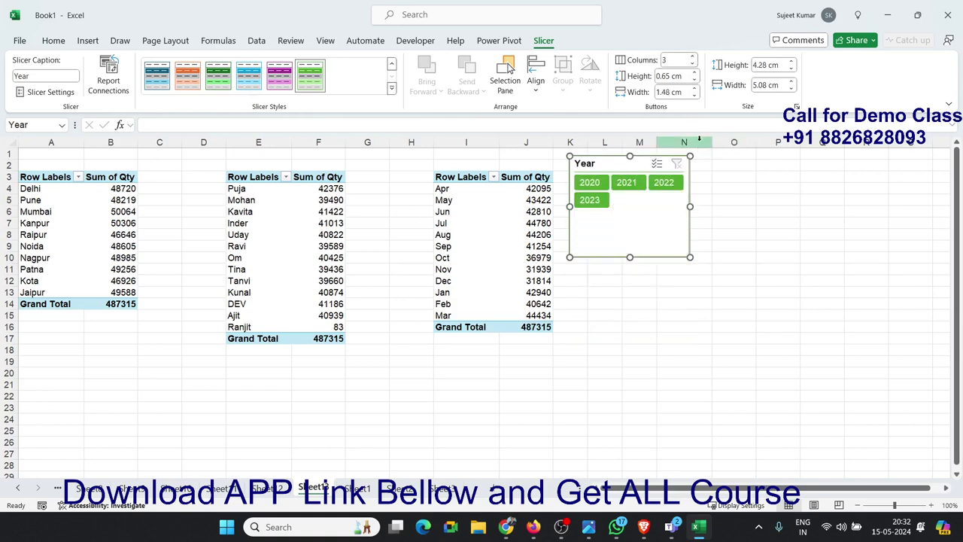
pyautogui.moveTo(689, 206); pyautogui.dragTo(727, 206)
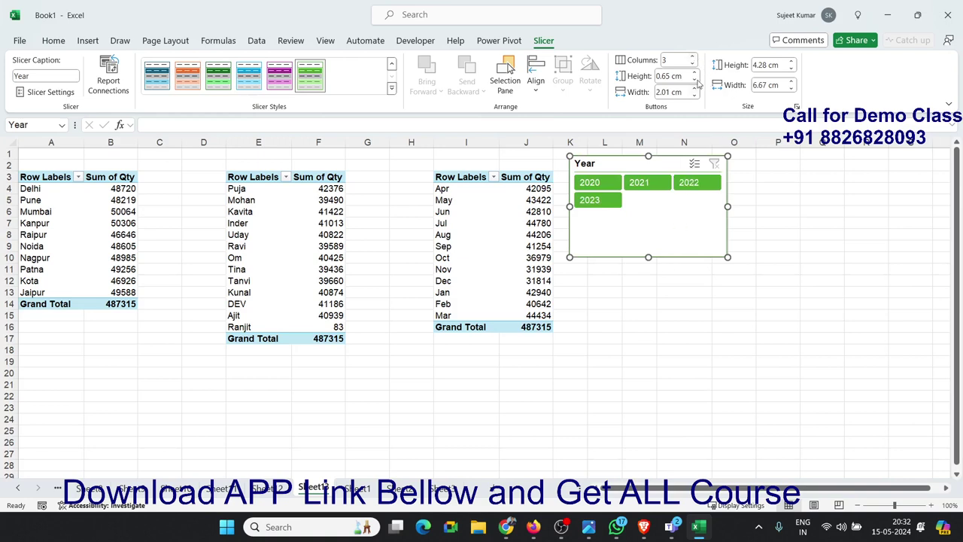
pyautogui.click(693, 57)
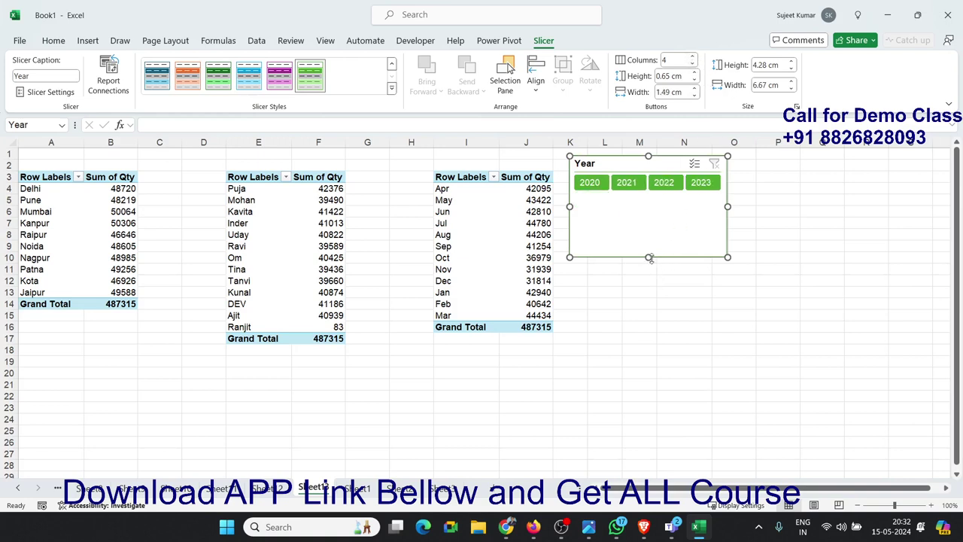
pyautogui.moveTo(649, 258); pyautogui.dragTo(648, 208)
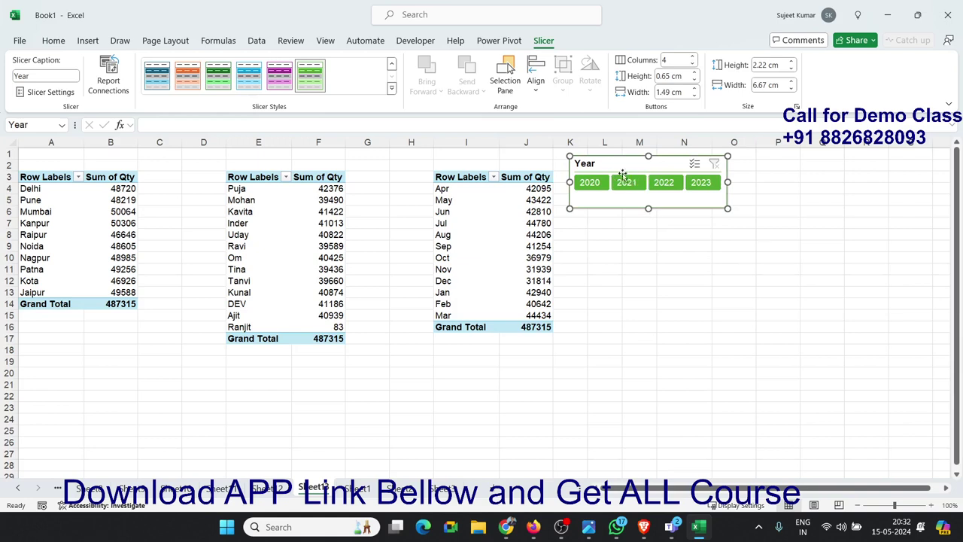
pyautogui.moveTo(622, 175); pyautogui.dragTo(68, 331)
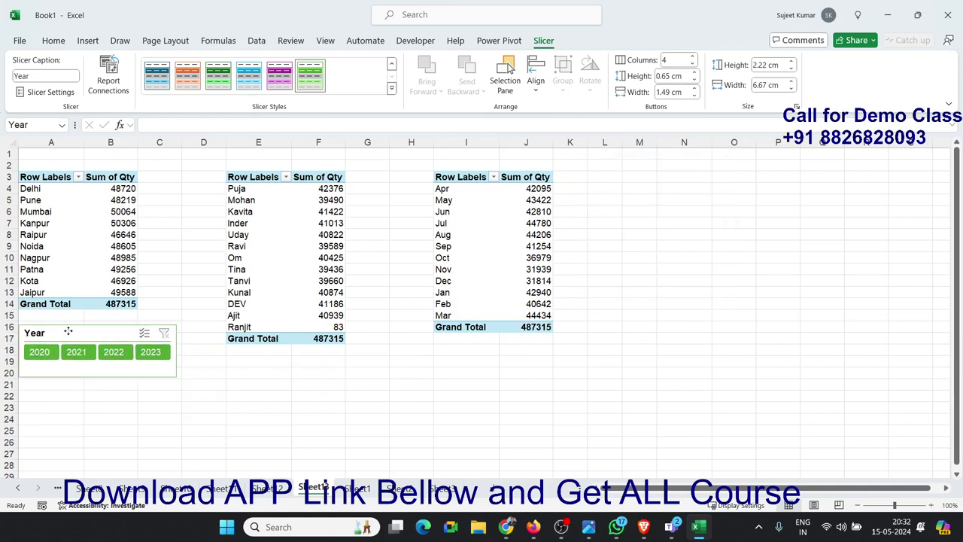
# - Test the Year slicer on 2020 through 2023, then clear its filter
pyautogui.click(105, 418)
pyautogui.click(44, 358)
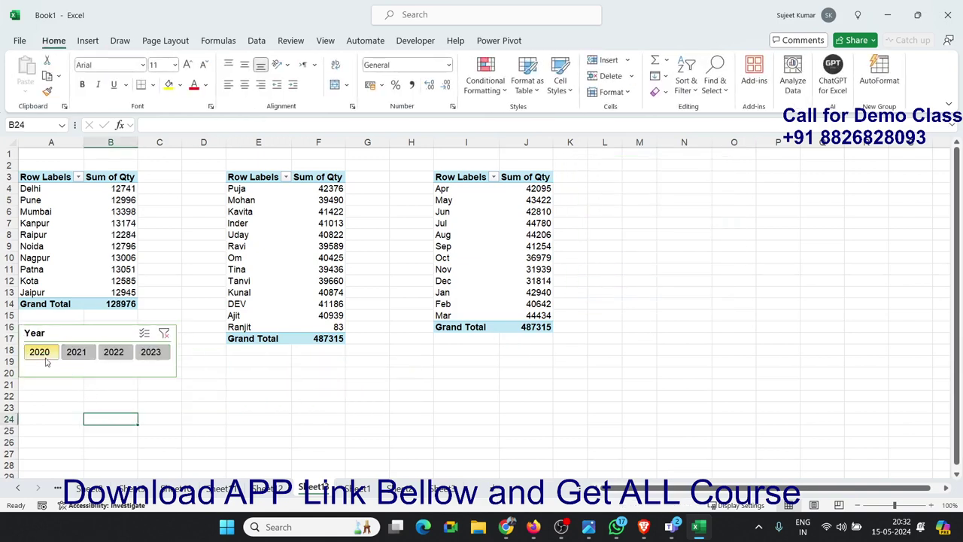
pyautogui.click(85, 358)
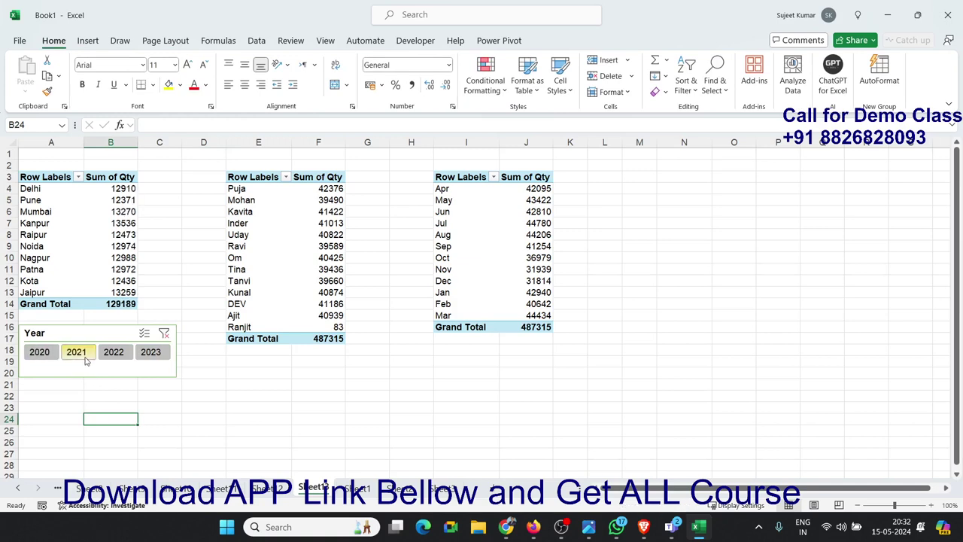
pyautogui.click(106, 358)
pyautogui.click(146, 355)
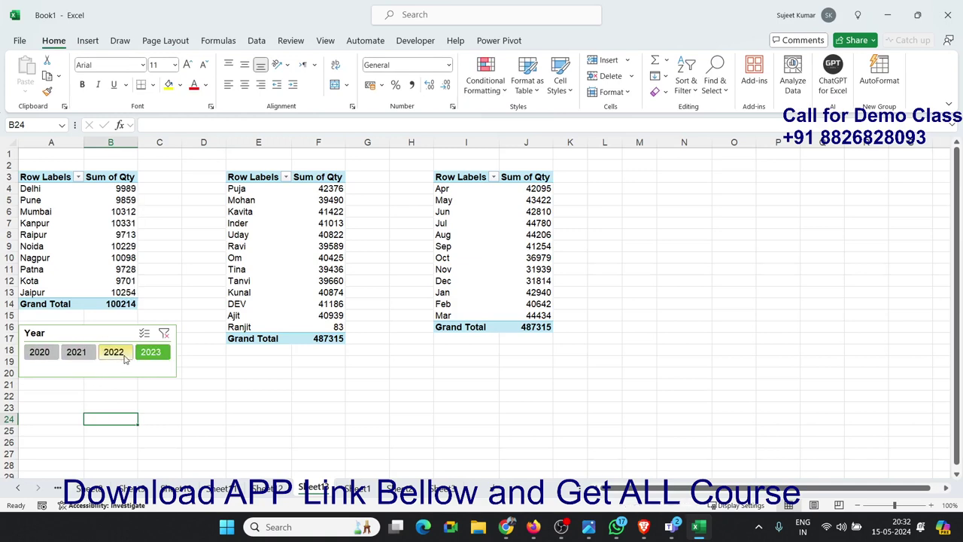
pyautogui.click(81, 355)
pyautogui.keyDown('ctrl'); pyautogui.click(37, 352); pyautogui.keyUp('ctrl')
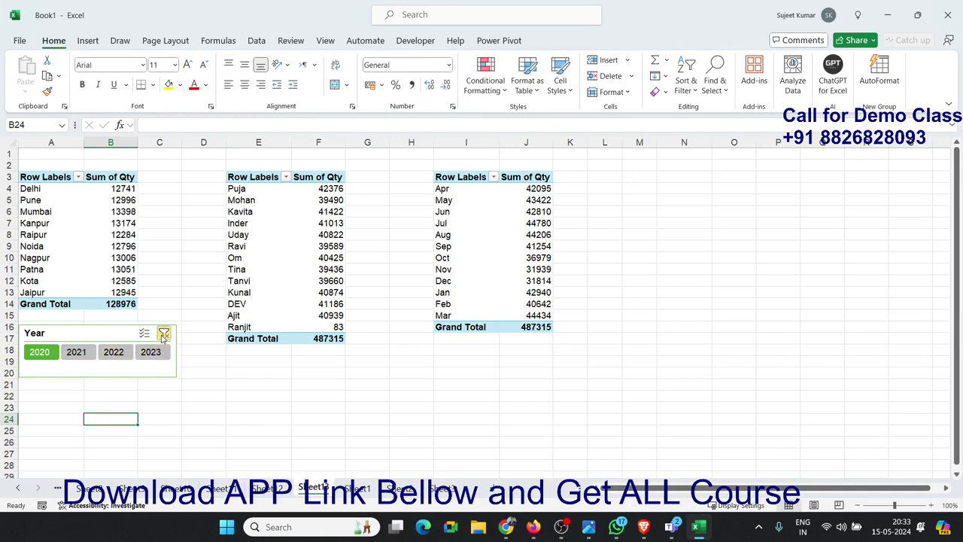
pyautogui.click(163, 335)
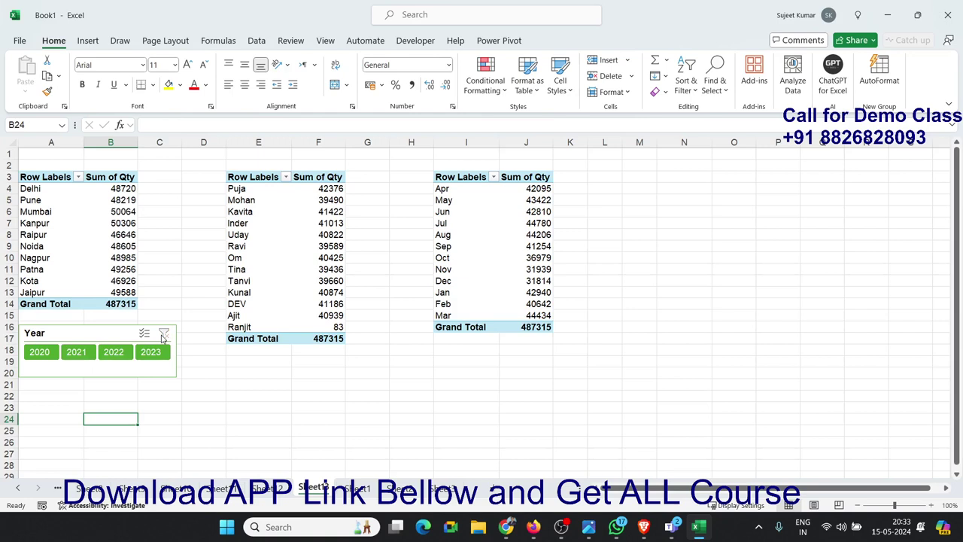
# - Connect the Year slicer to the SO and Month pivots through Filter Connections
pyautogui.click(338, 246)
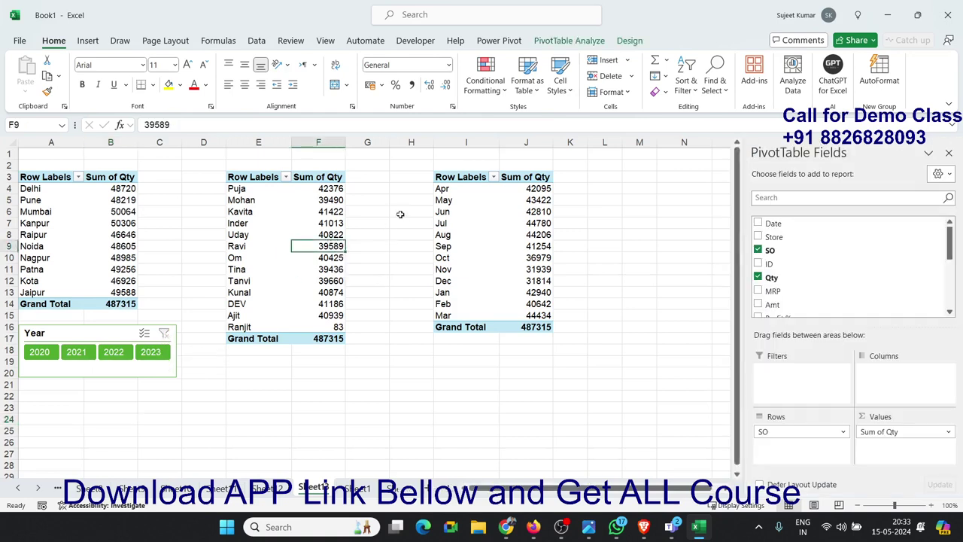
pyautogui.click(572, 40)
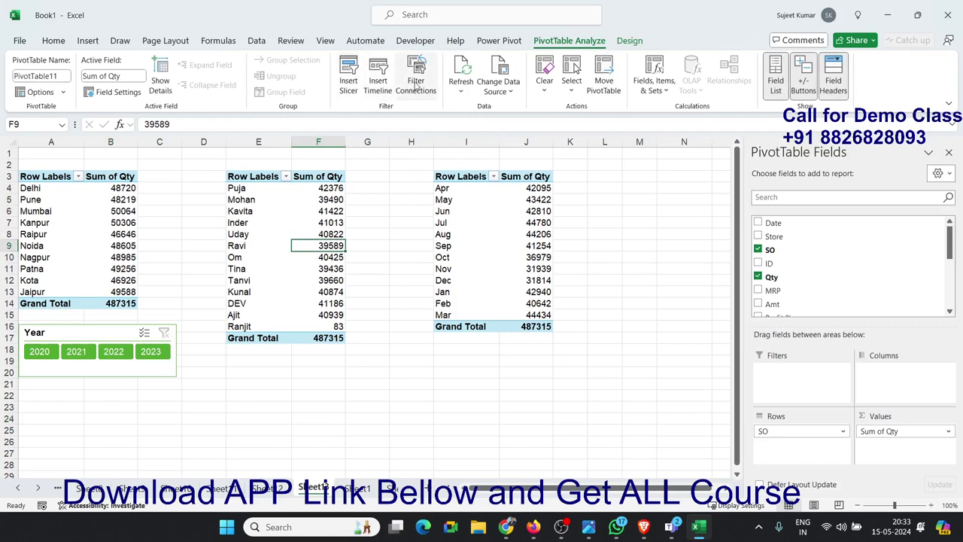
pyautogui.click(418, 85)
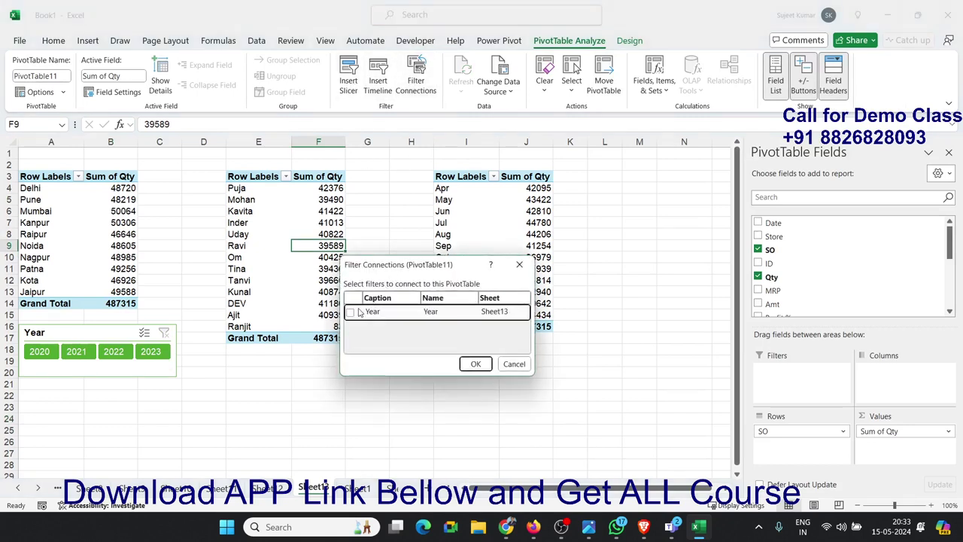
pyautogui.click(475, 362)
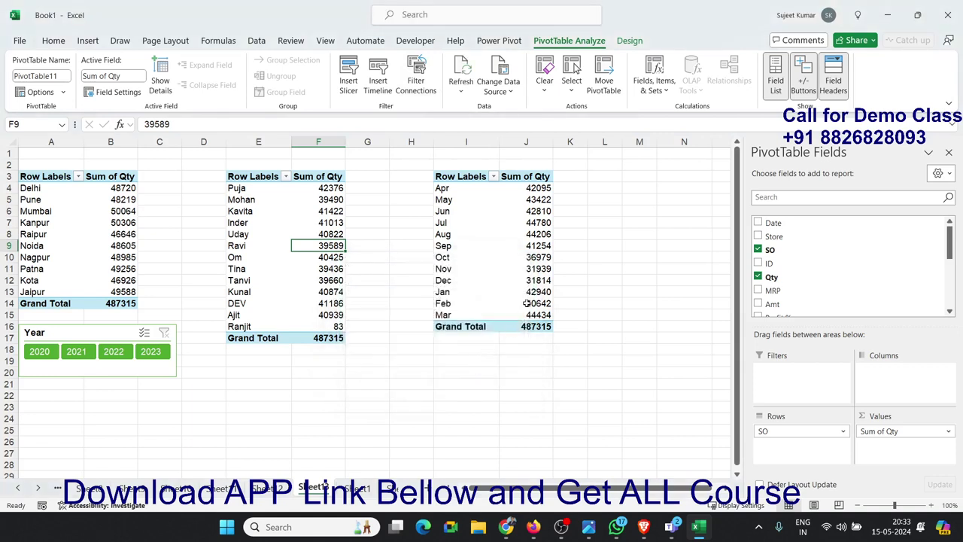
pyautogui.click(537, 268)
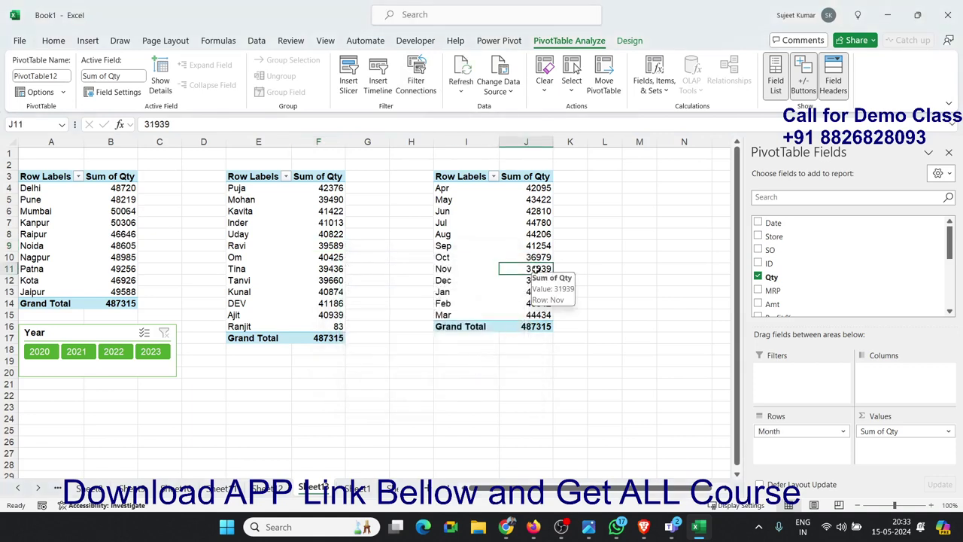
pyautogui.click(415, 79)
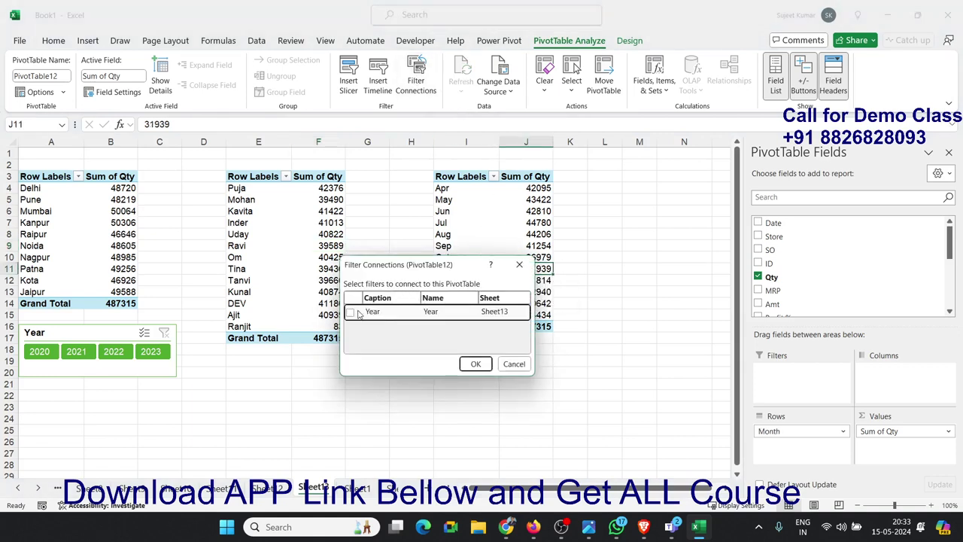
pyautogui.click(475, 363)
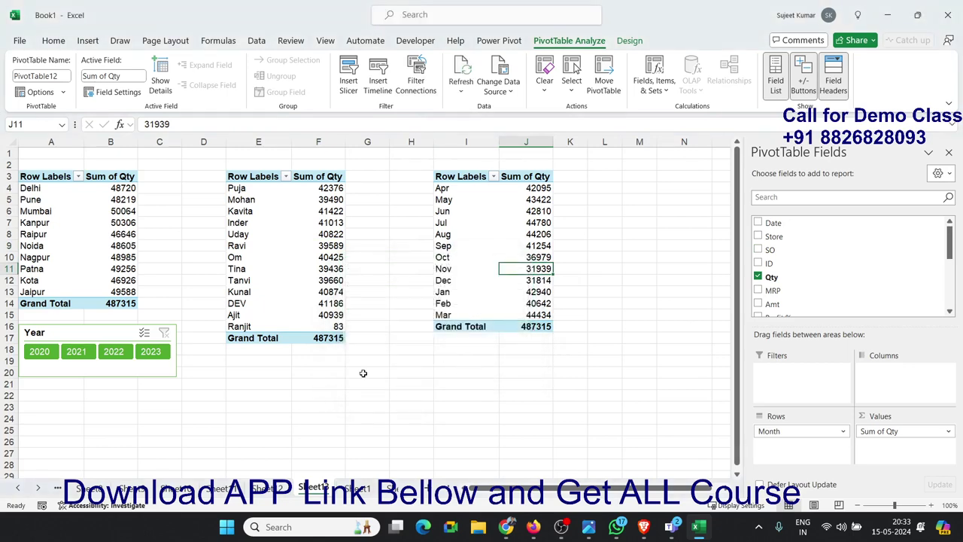
pyautogui.click(318, 384)
# - Step the slicer through 2020–2023 to check all three pivots filter together, then clear it
pyautogui.click(40, 353)
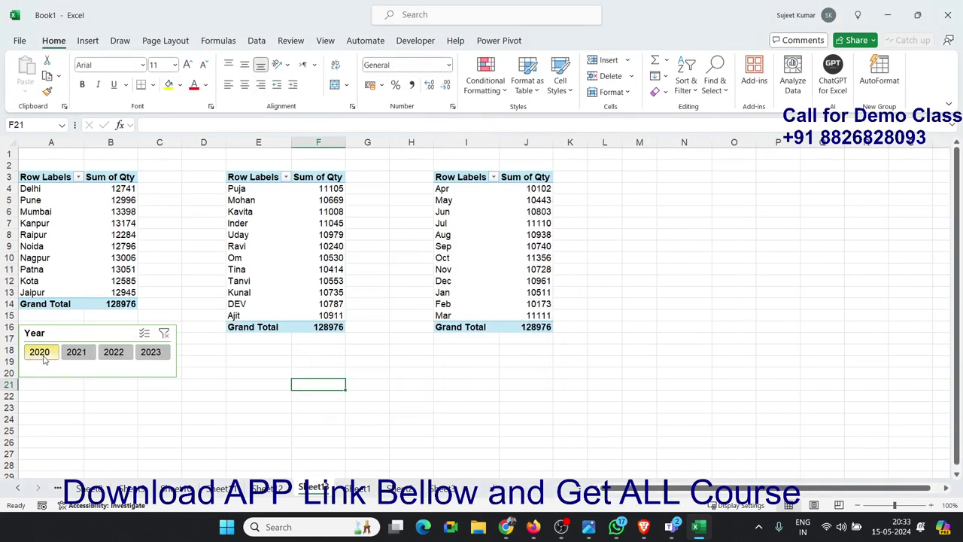
pyautogui.click(78, 354)
pyautogui.click(113, 353)
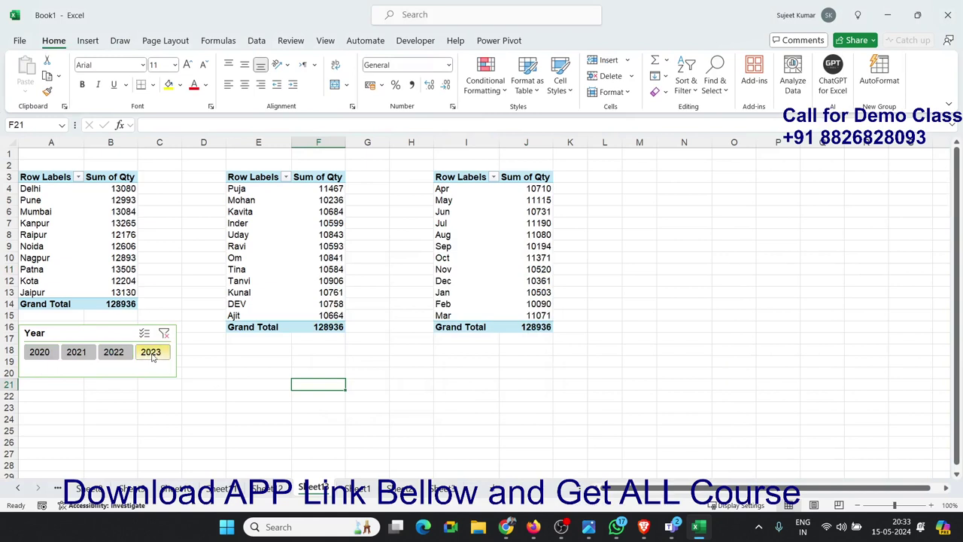
pyautogui.click(150, 354)
pyautogui.click(113, 354)
pyautogui.click(78, 354)
pyautogui.click(40, 353)
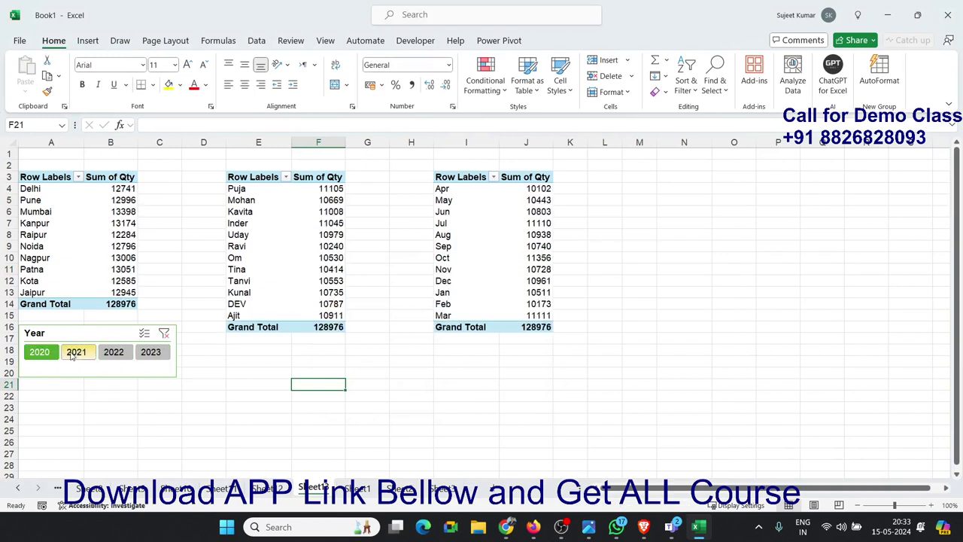
pyautogui.click(78, 354)
pyautogui.click(113, 354)
pyautogui.click(147, 355)
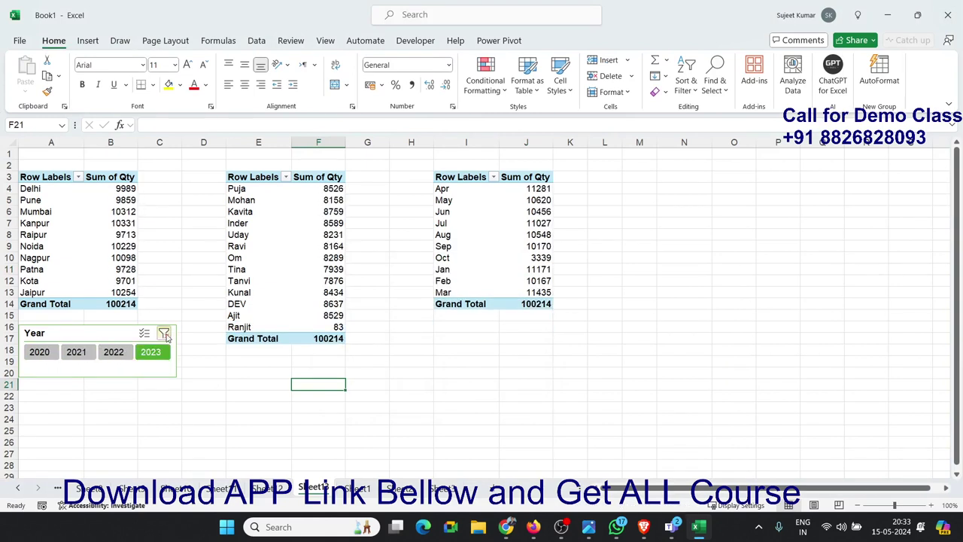
pyautogui.click(164, 334)
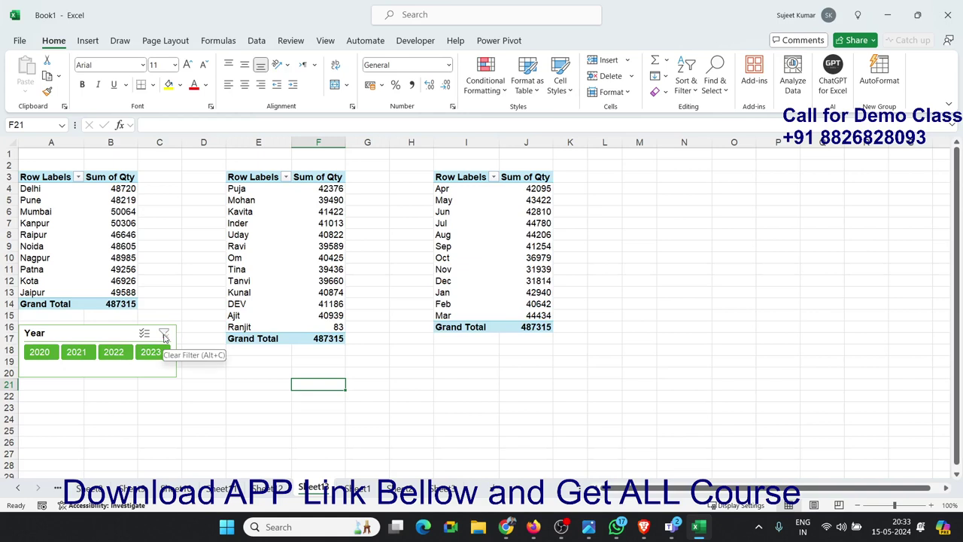
pyautogui.click(323, 281)
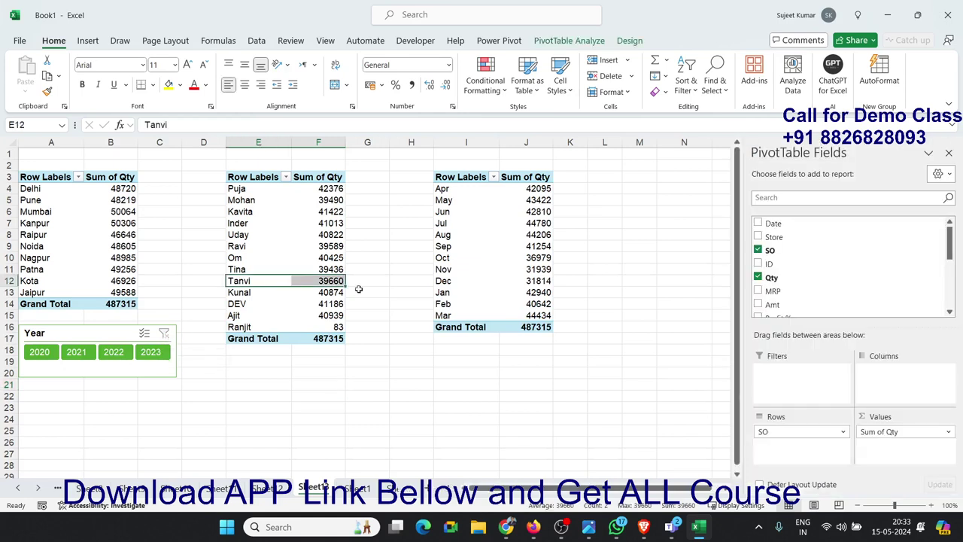
pyautogui.click(413, 292)
pyautogui.click(458, 291)
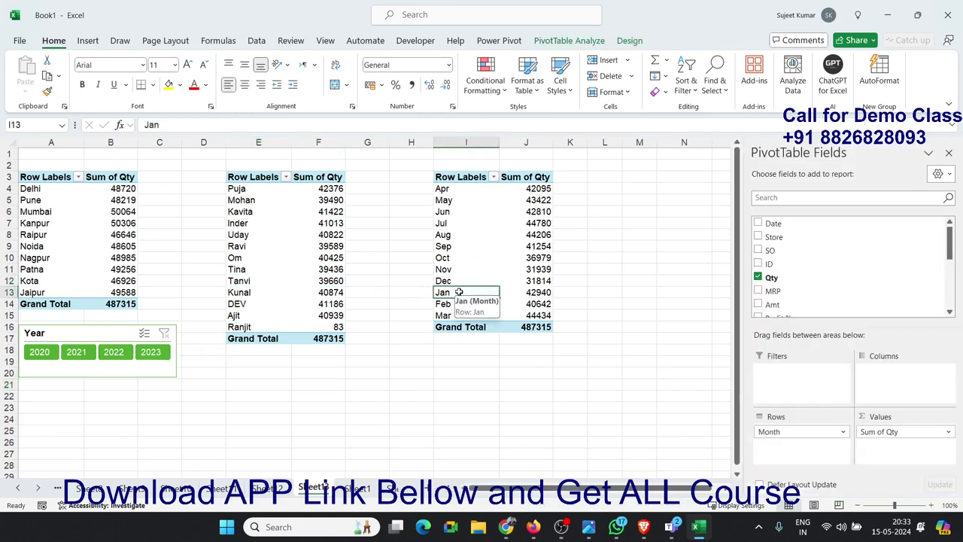